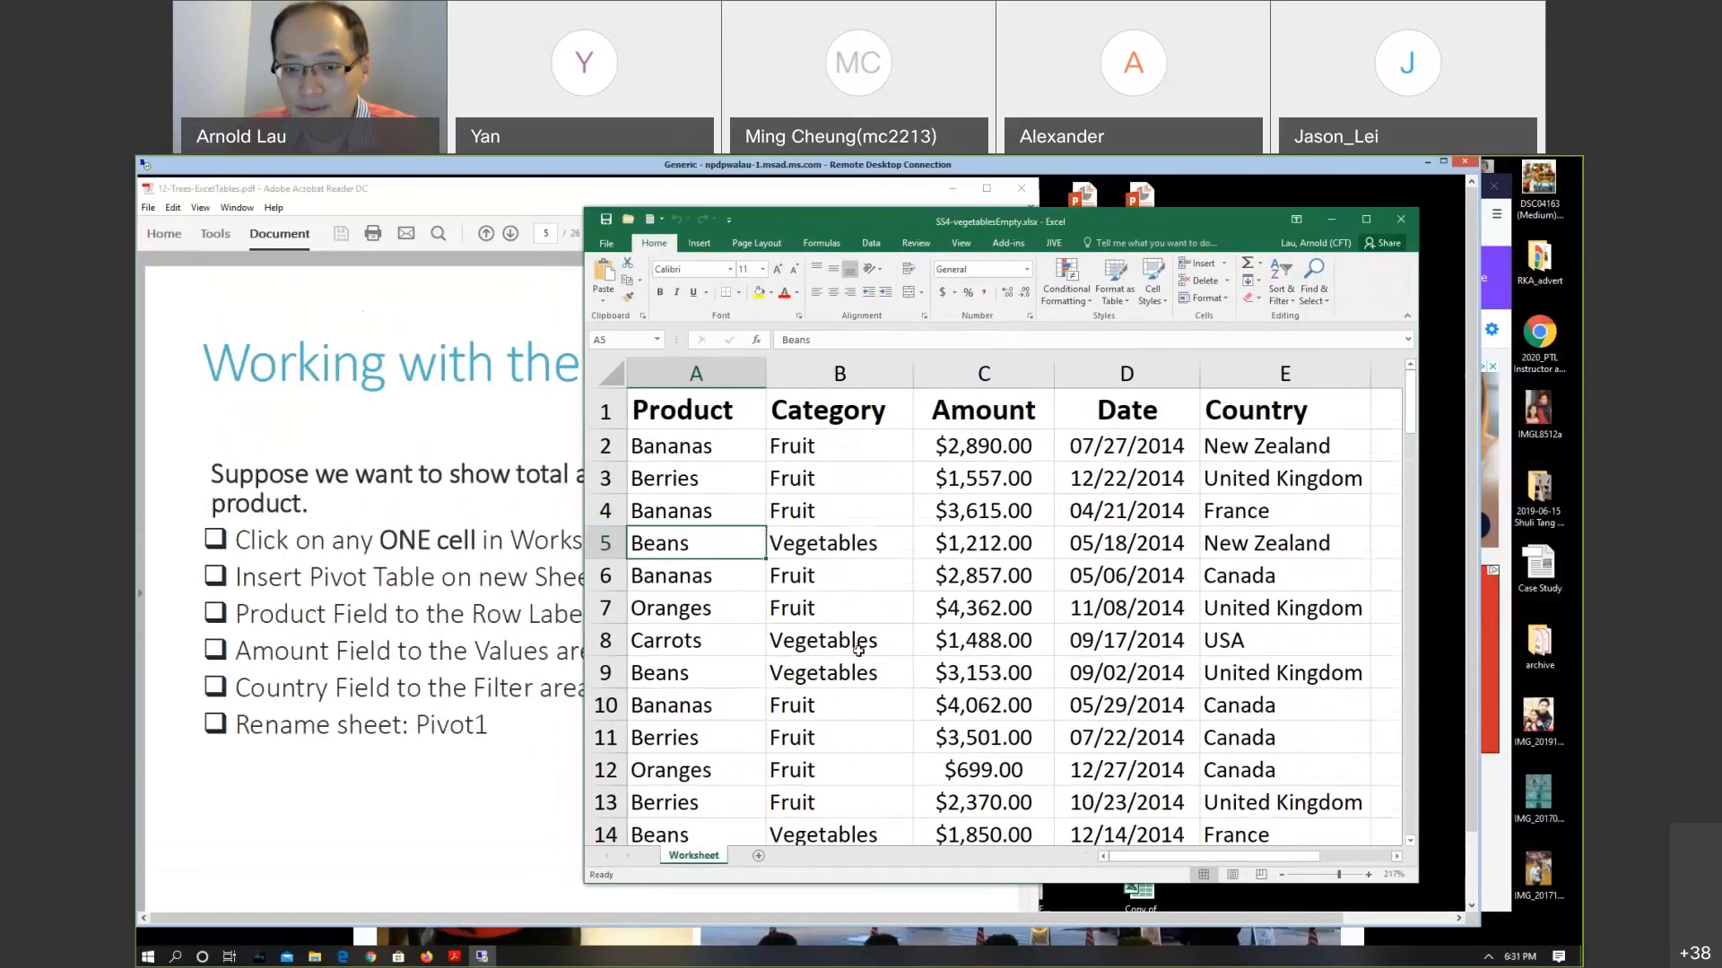
Insert a PivotTable on a new worksheet using the data range A1:E101 of the Worksheet sheet
scroll(859, 651, down, 2)
scroll(859, 651, up, 2)
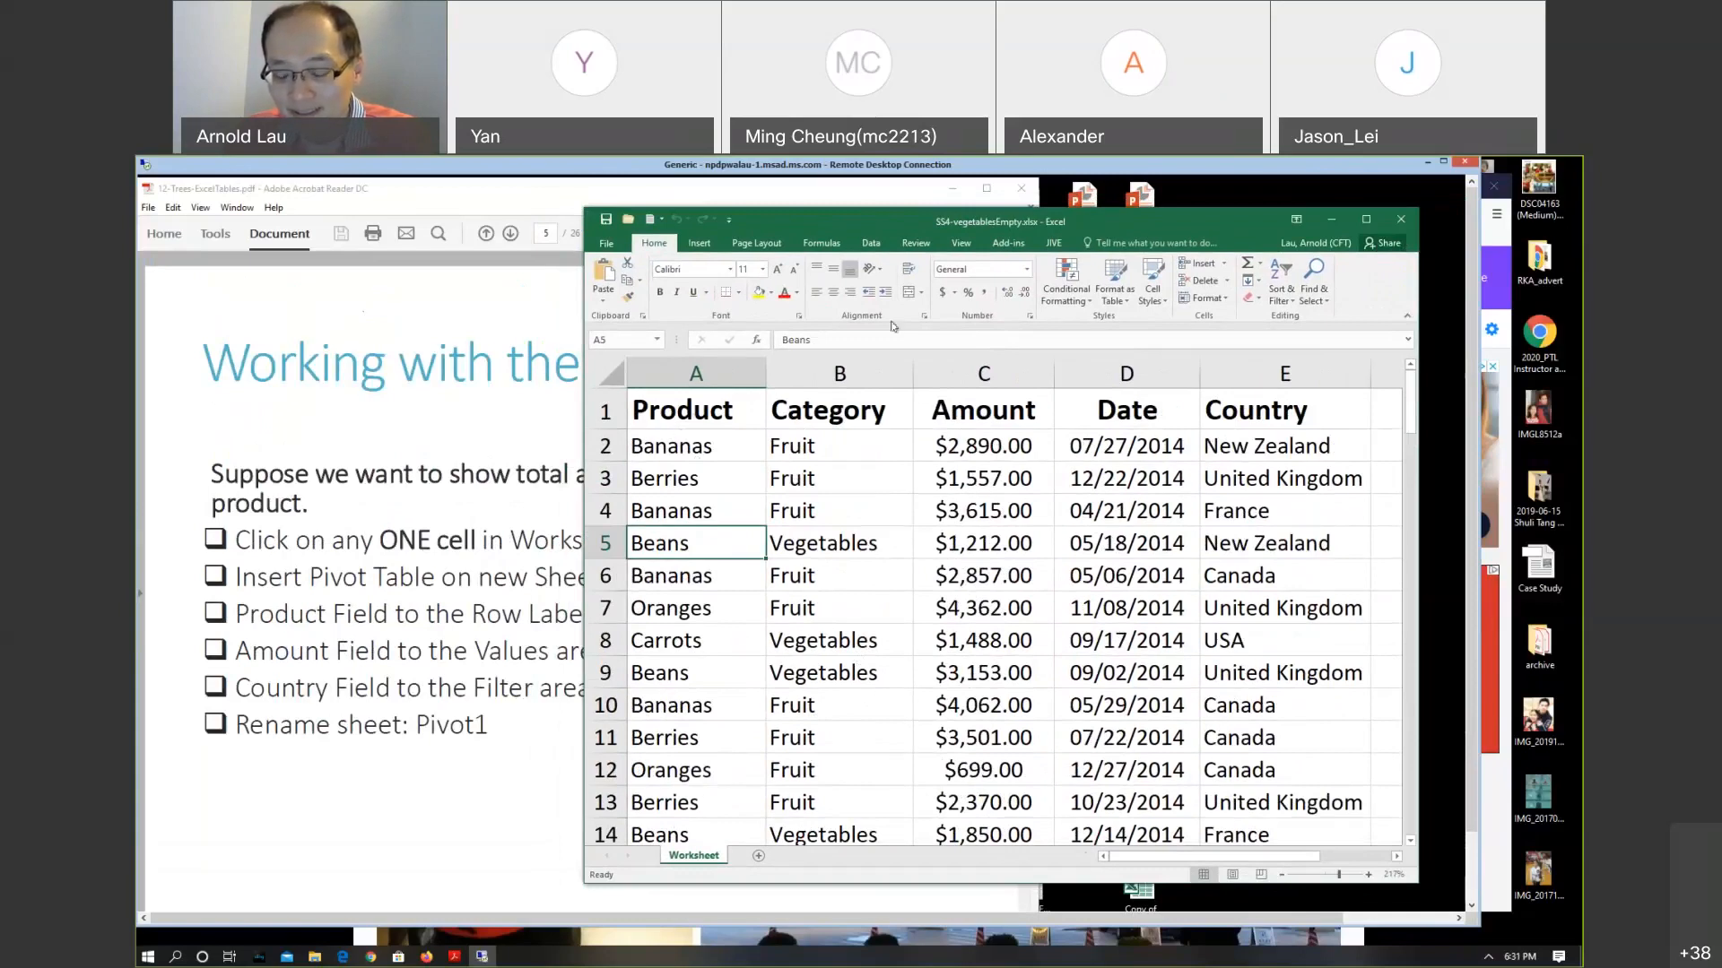
click(697, 243)
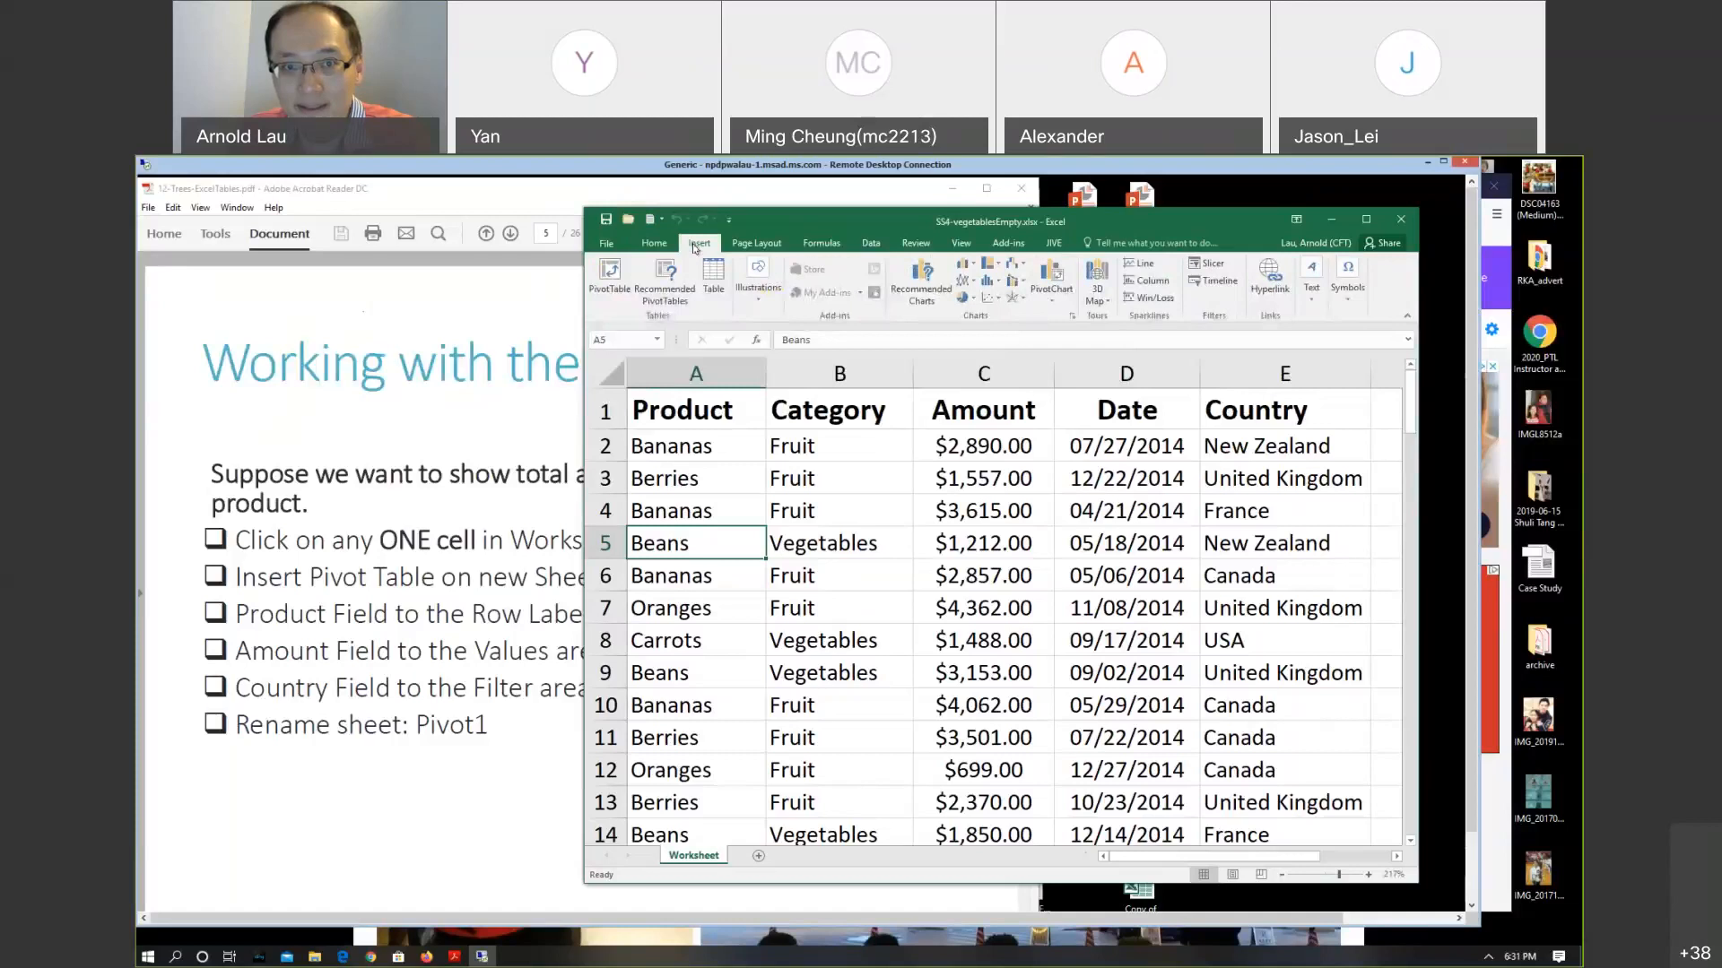
click(618, 287)
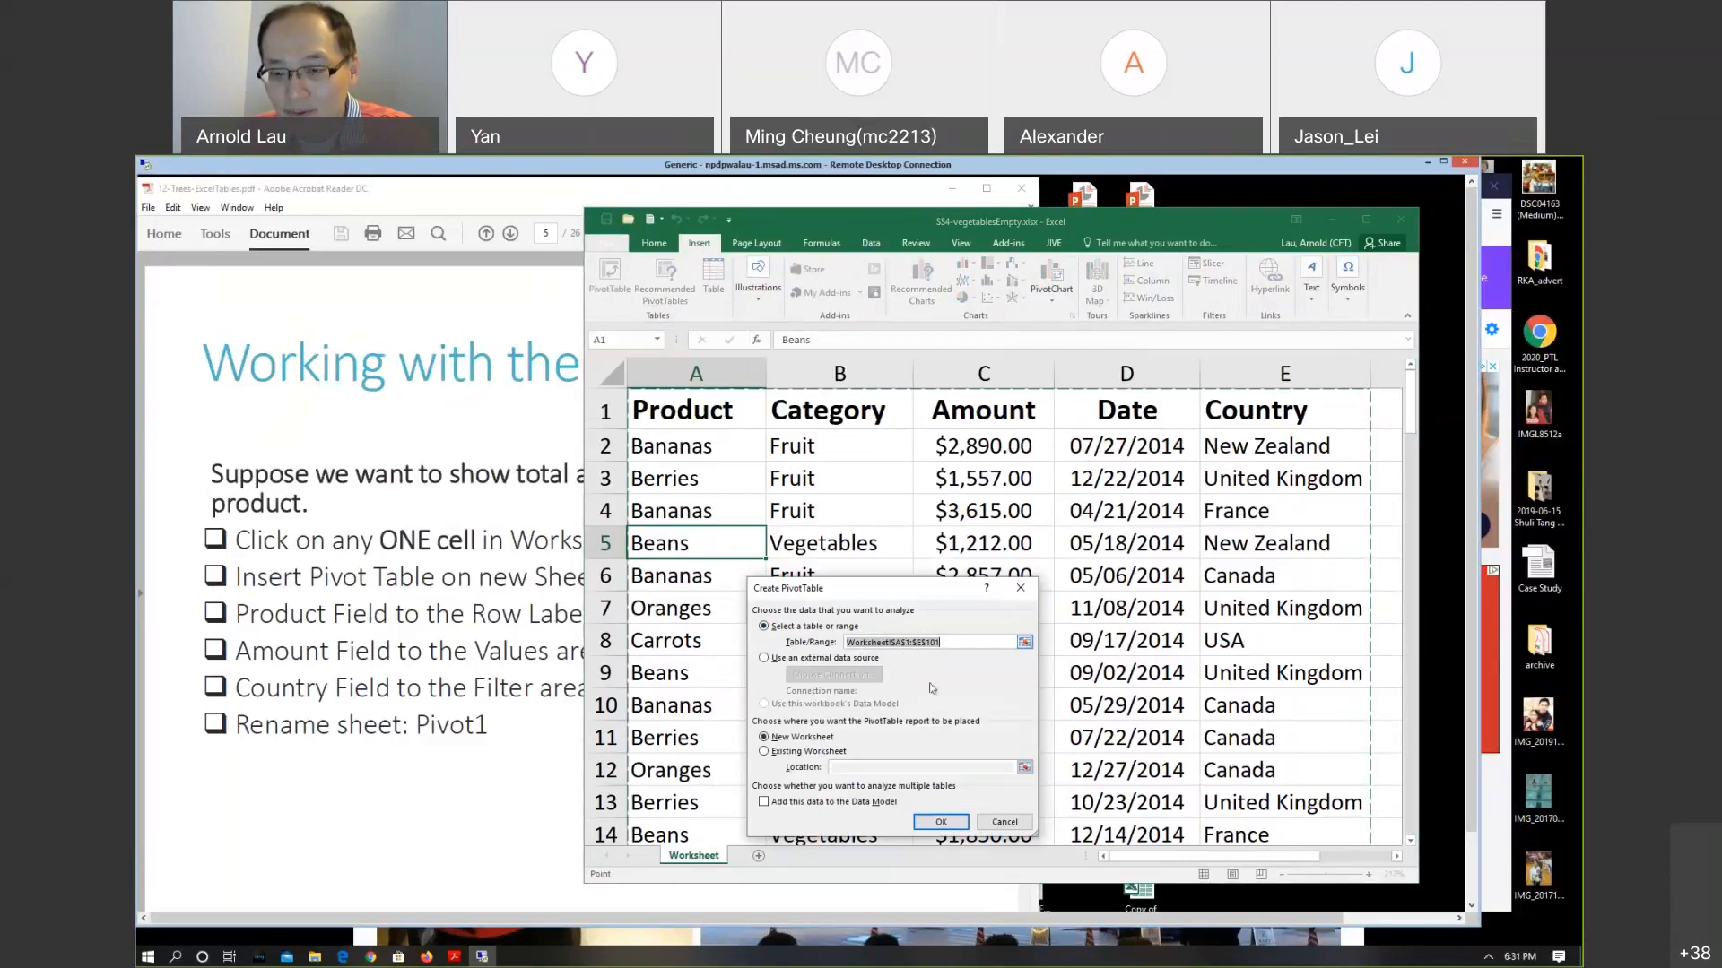
click(1301, 383)
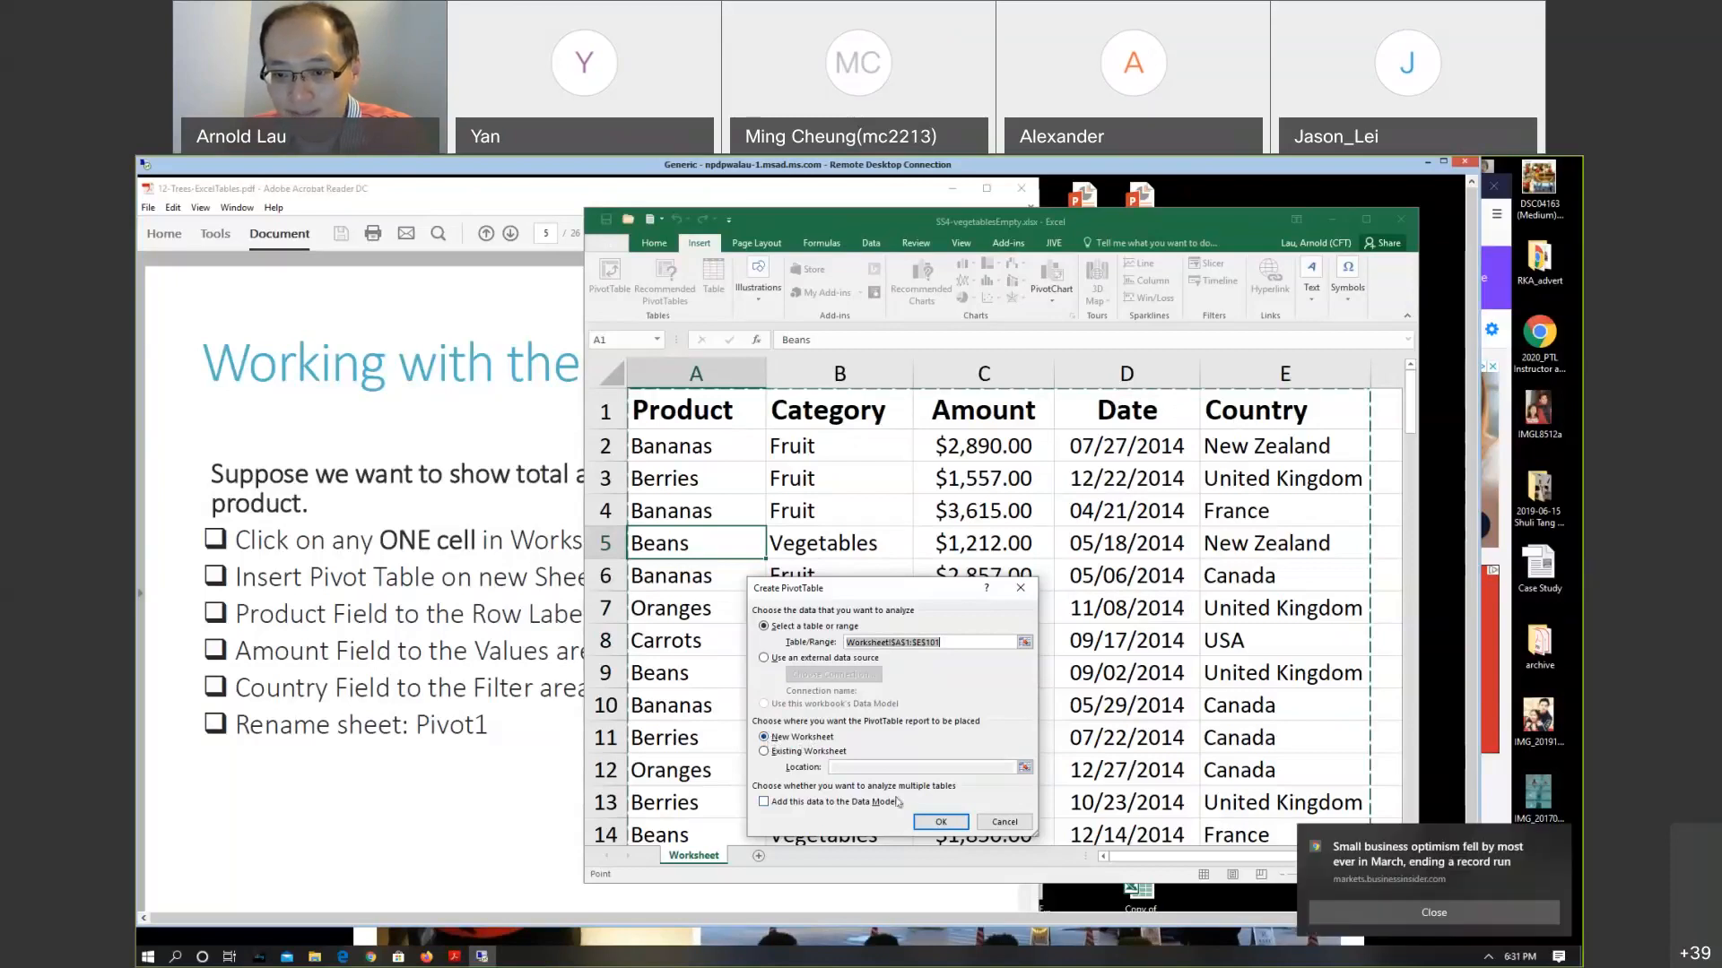
click(941, 822)
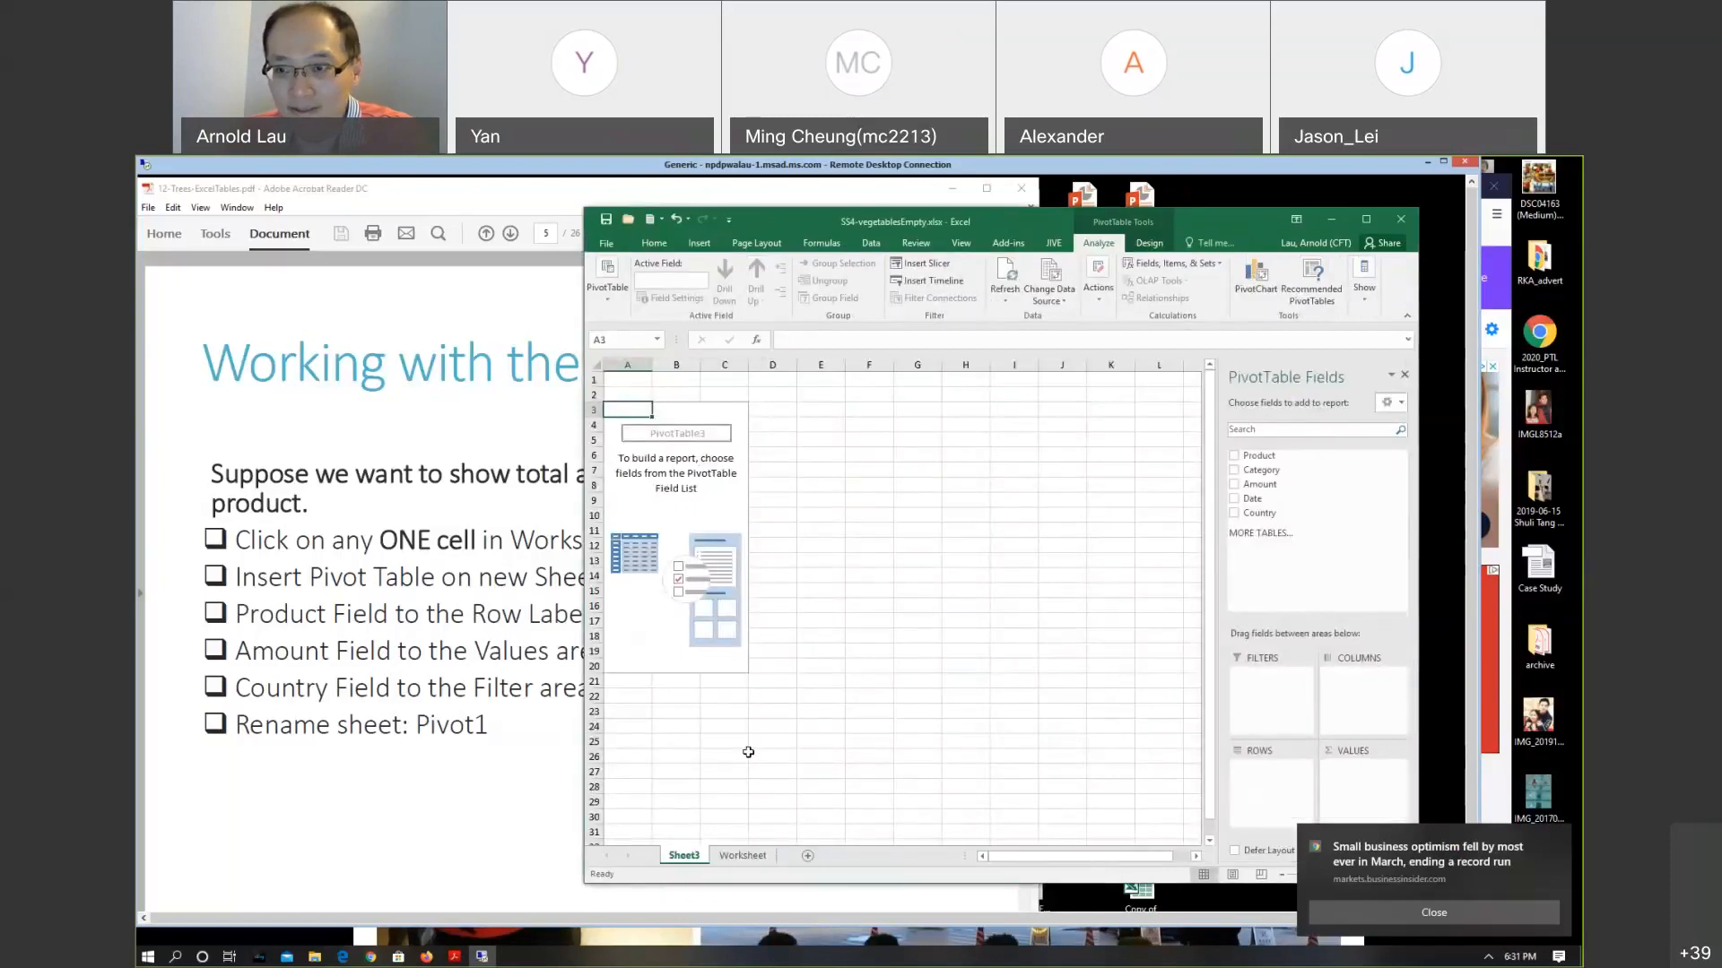
Rename the new PivotTable sheet as Pivot1
double_click(683, 857)
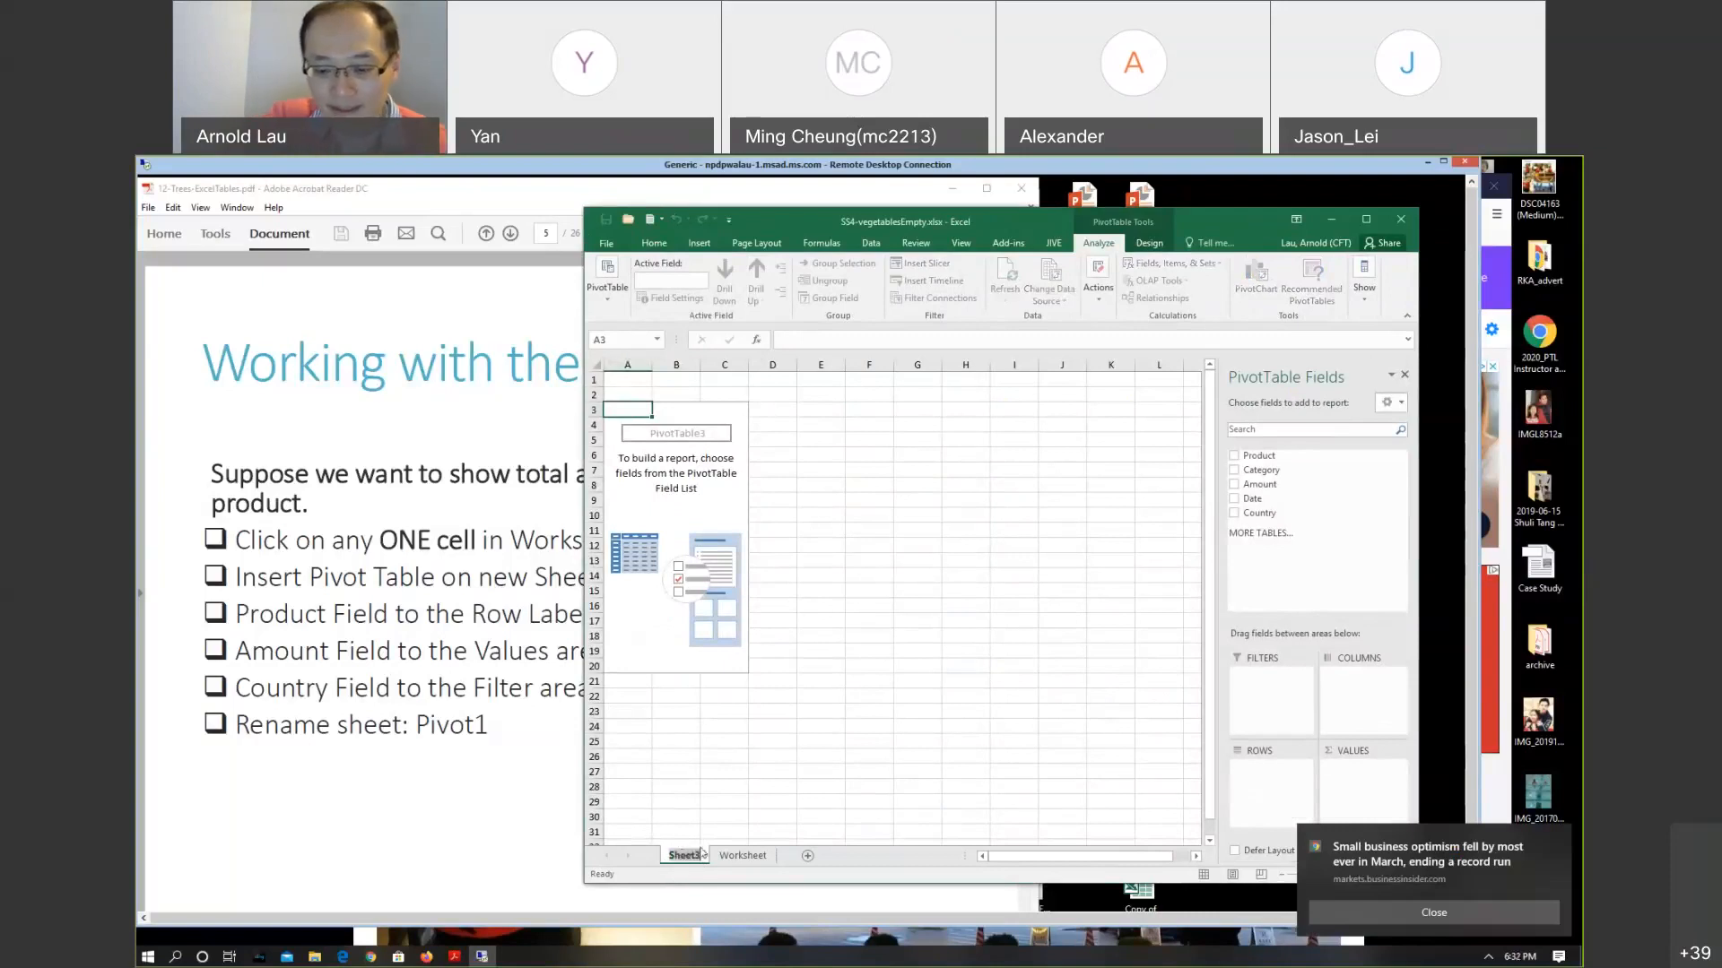
text(Pivot)
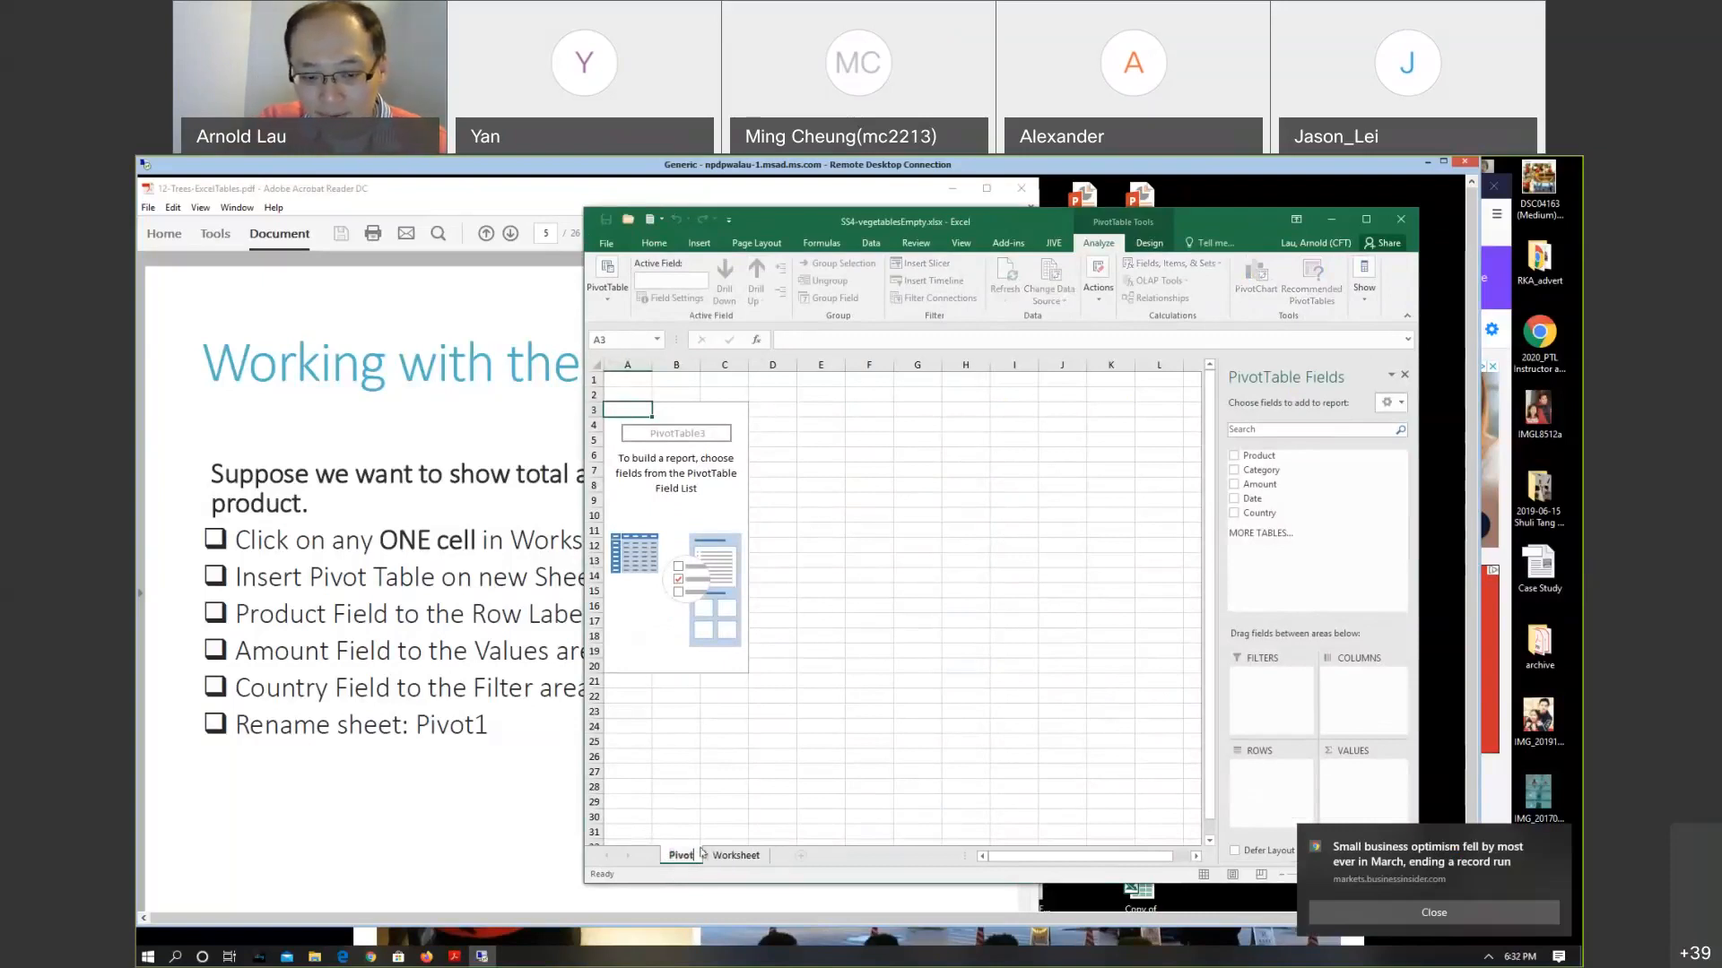
text(1)
key(Return)
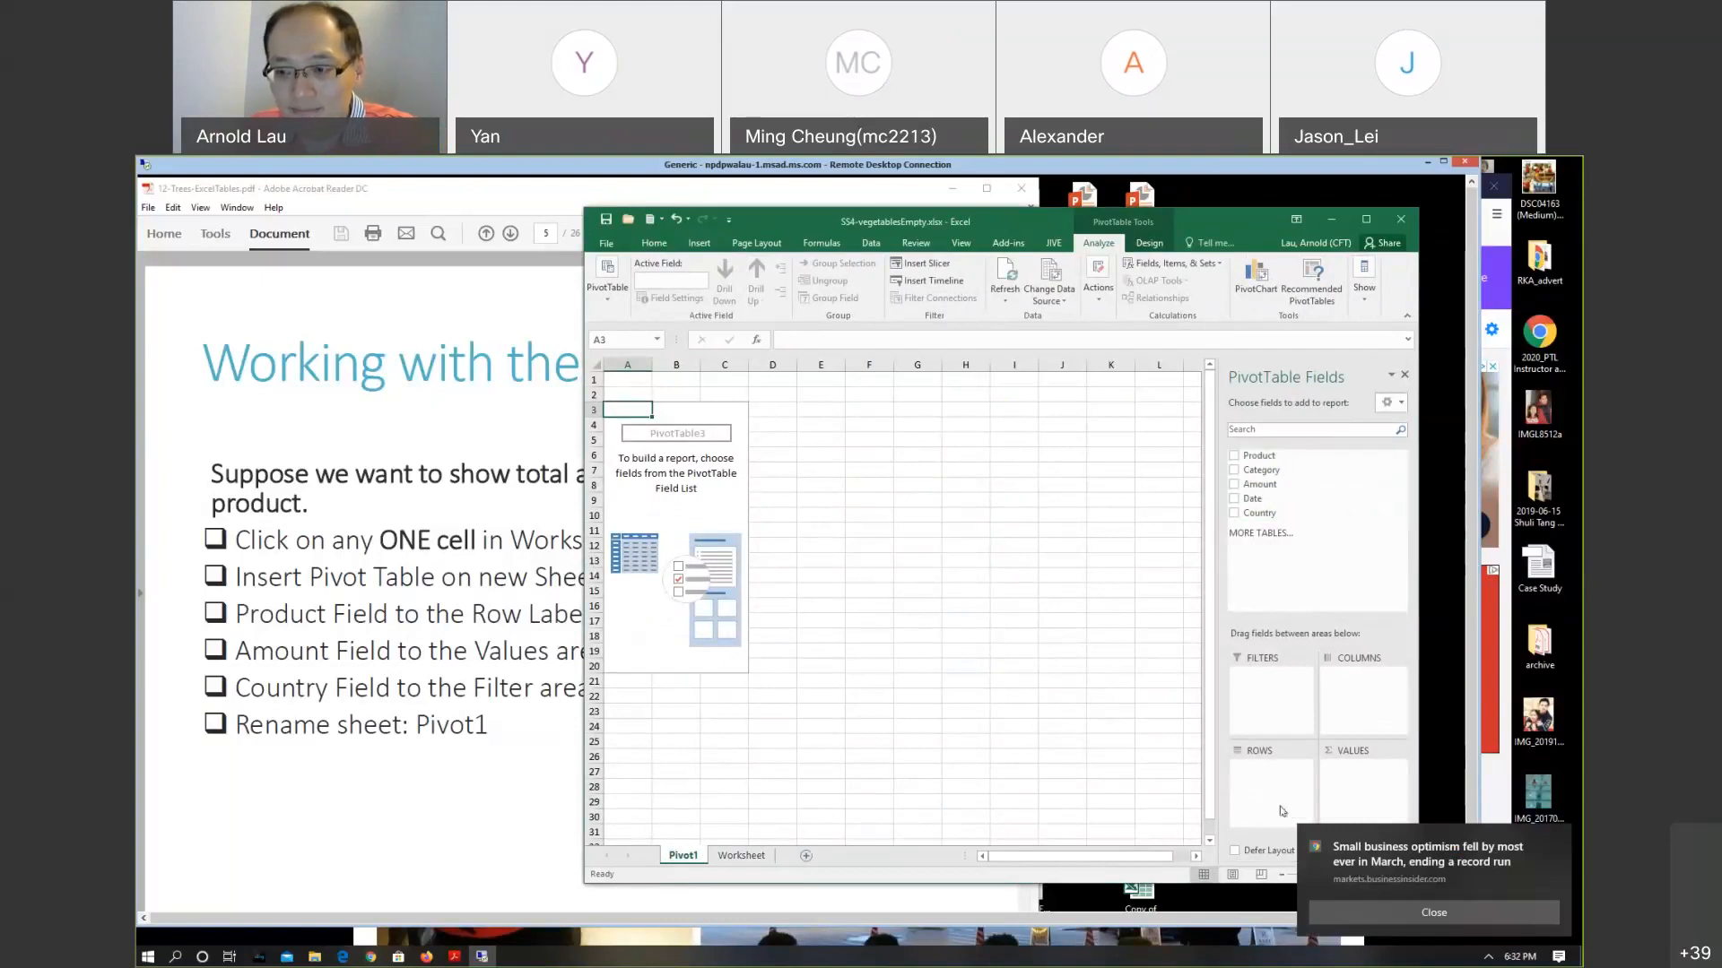
Dismiss the desktop notifications and add the Product field to the PivotTable's Rows area
click(1556, 837)
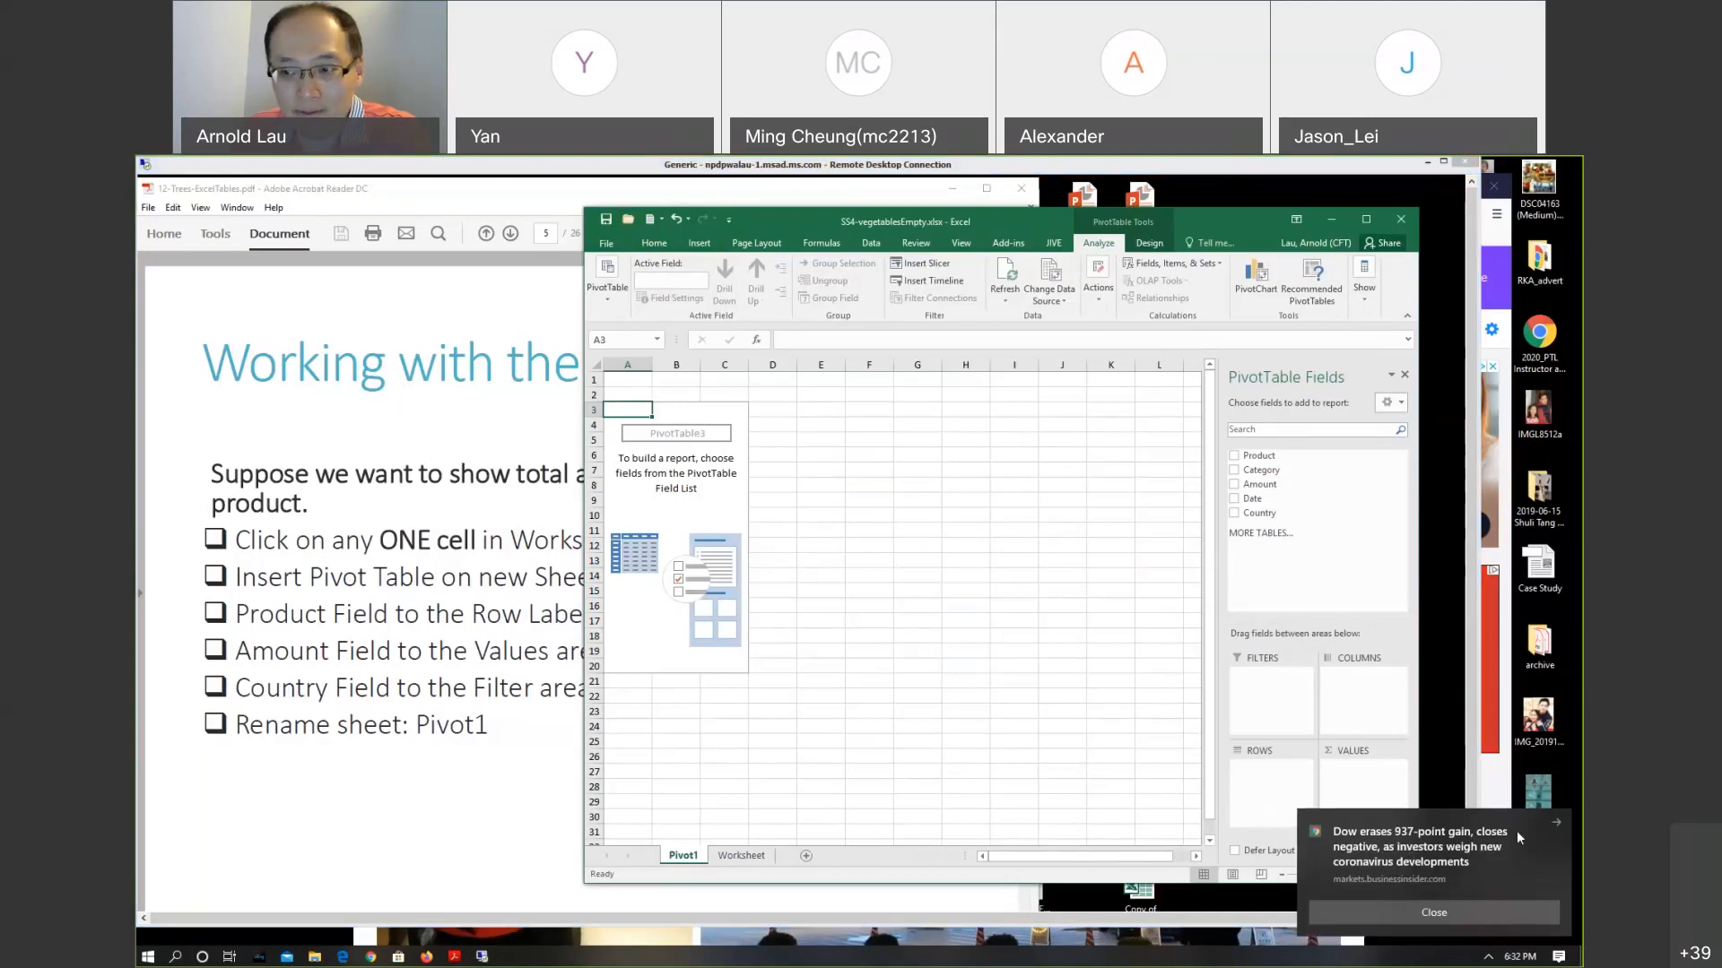
click(1520, 913)
click(325, 764)
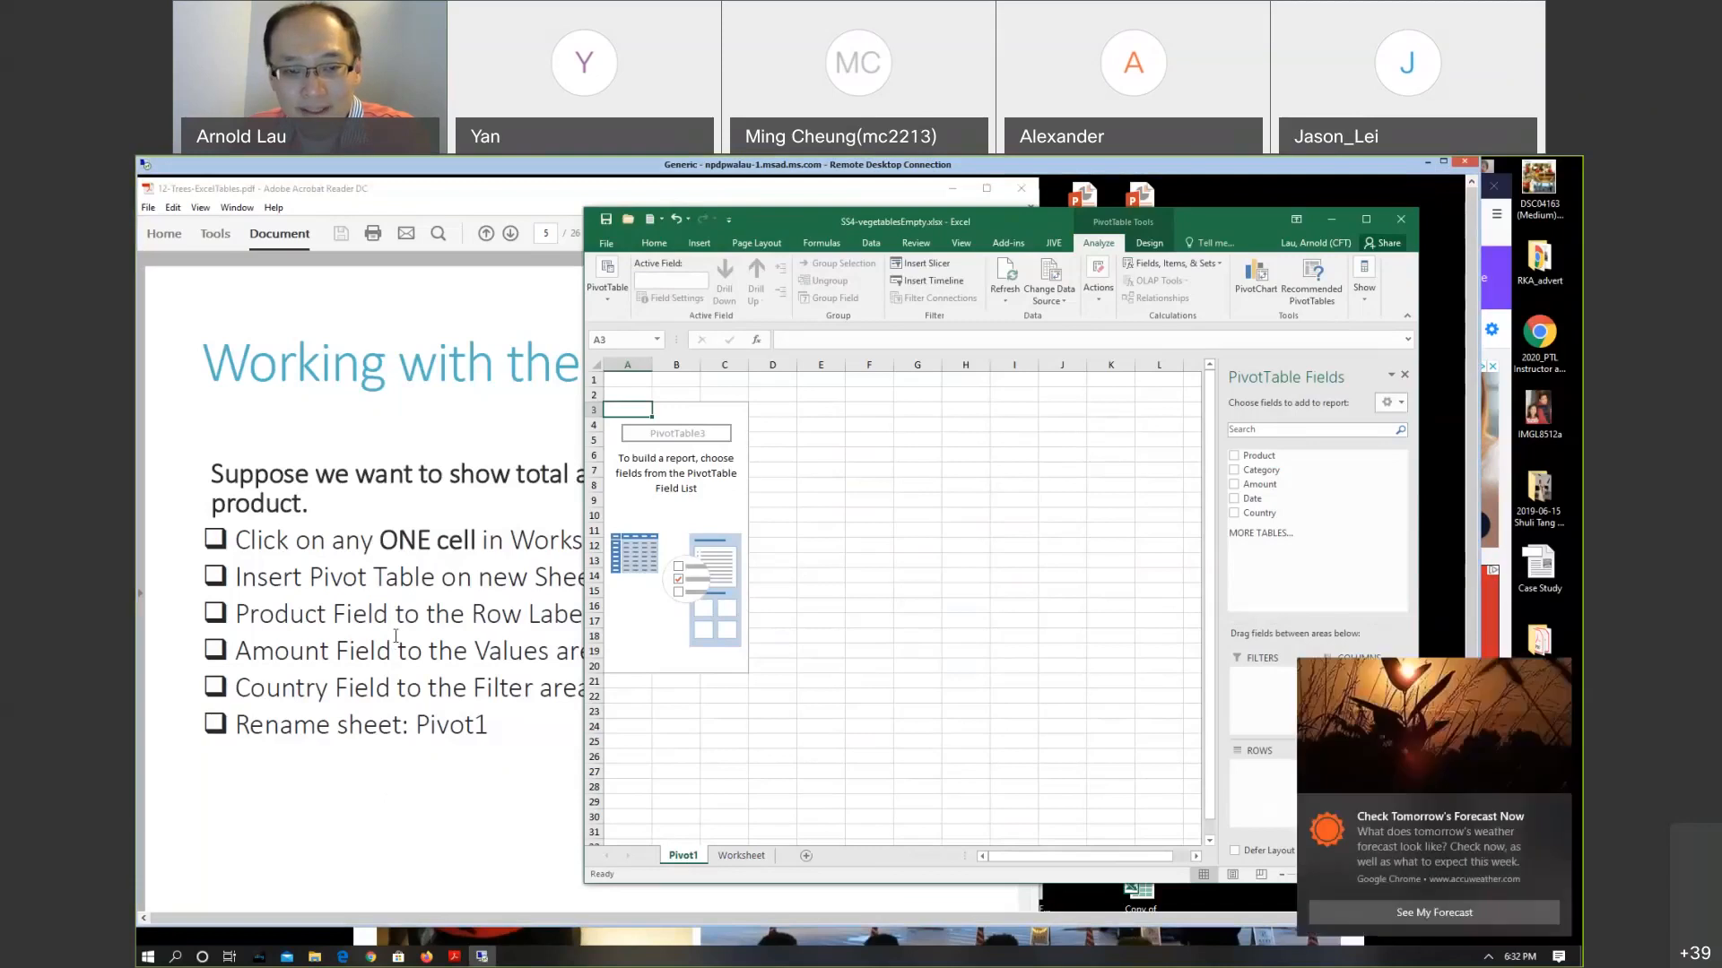
click(1558, 807)
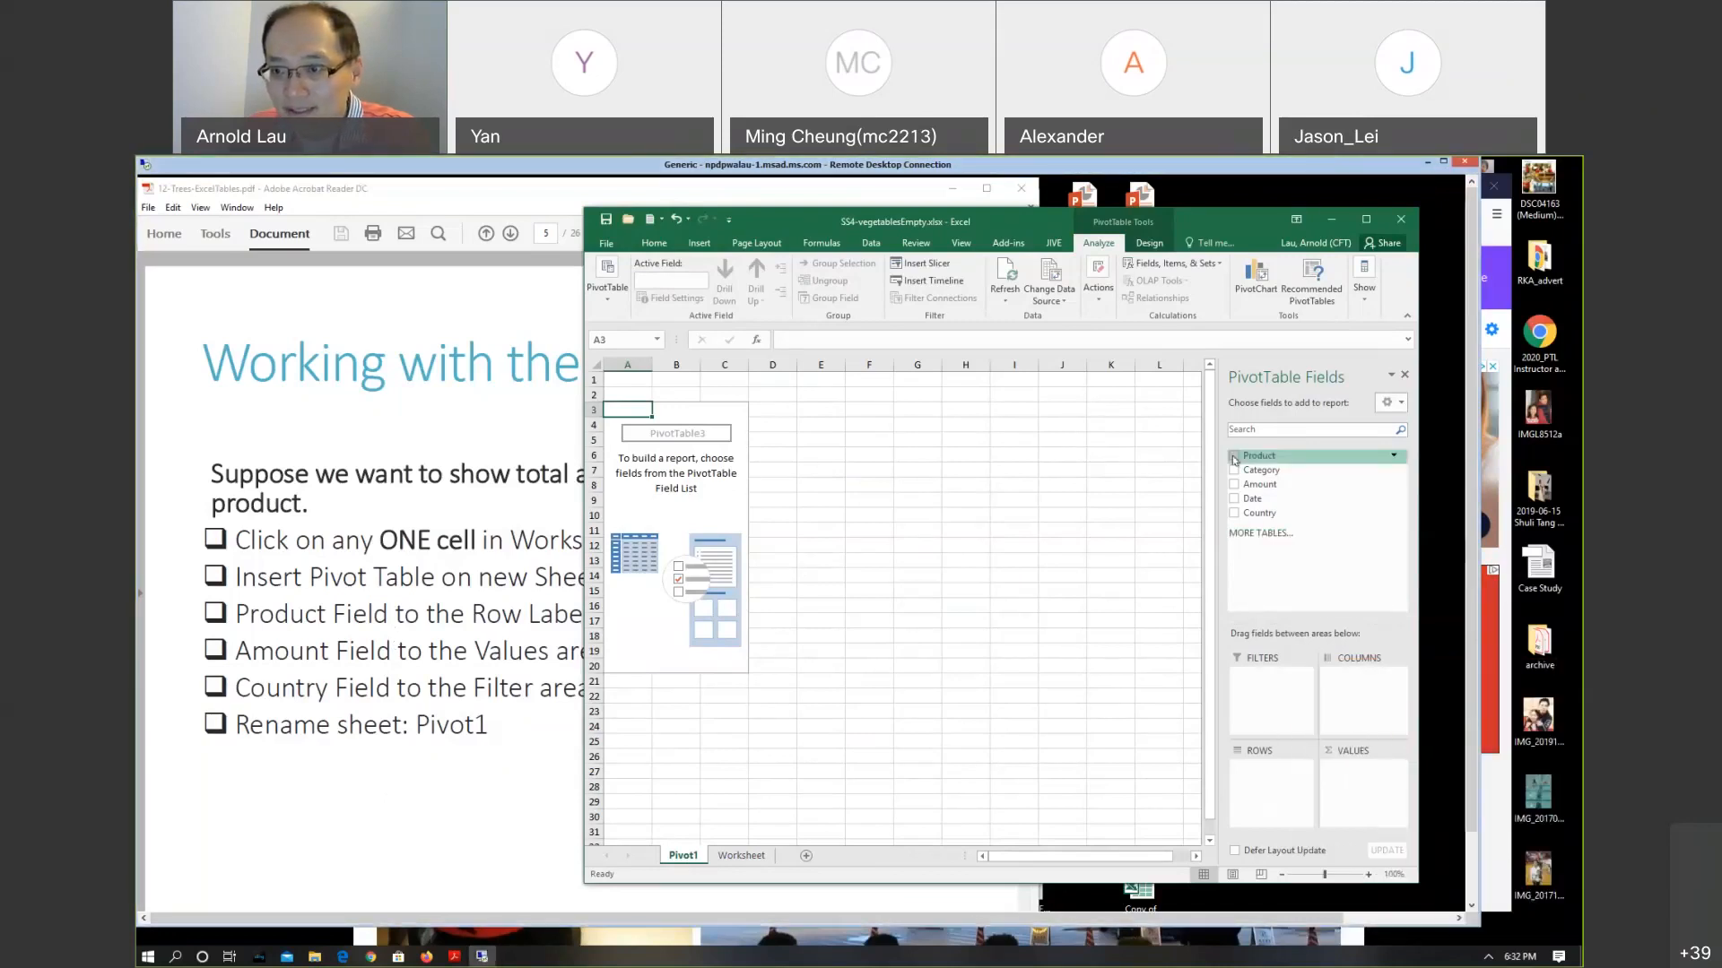
drag(1249, 458, 1253, 786)
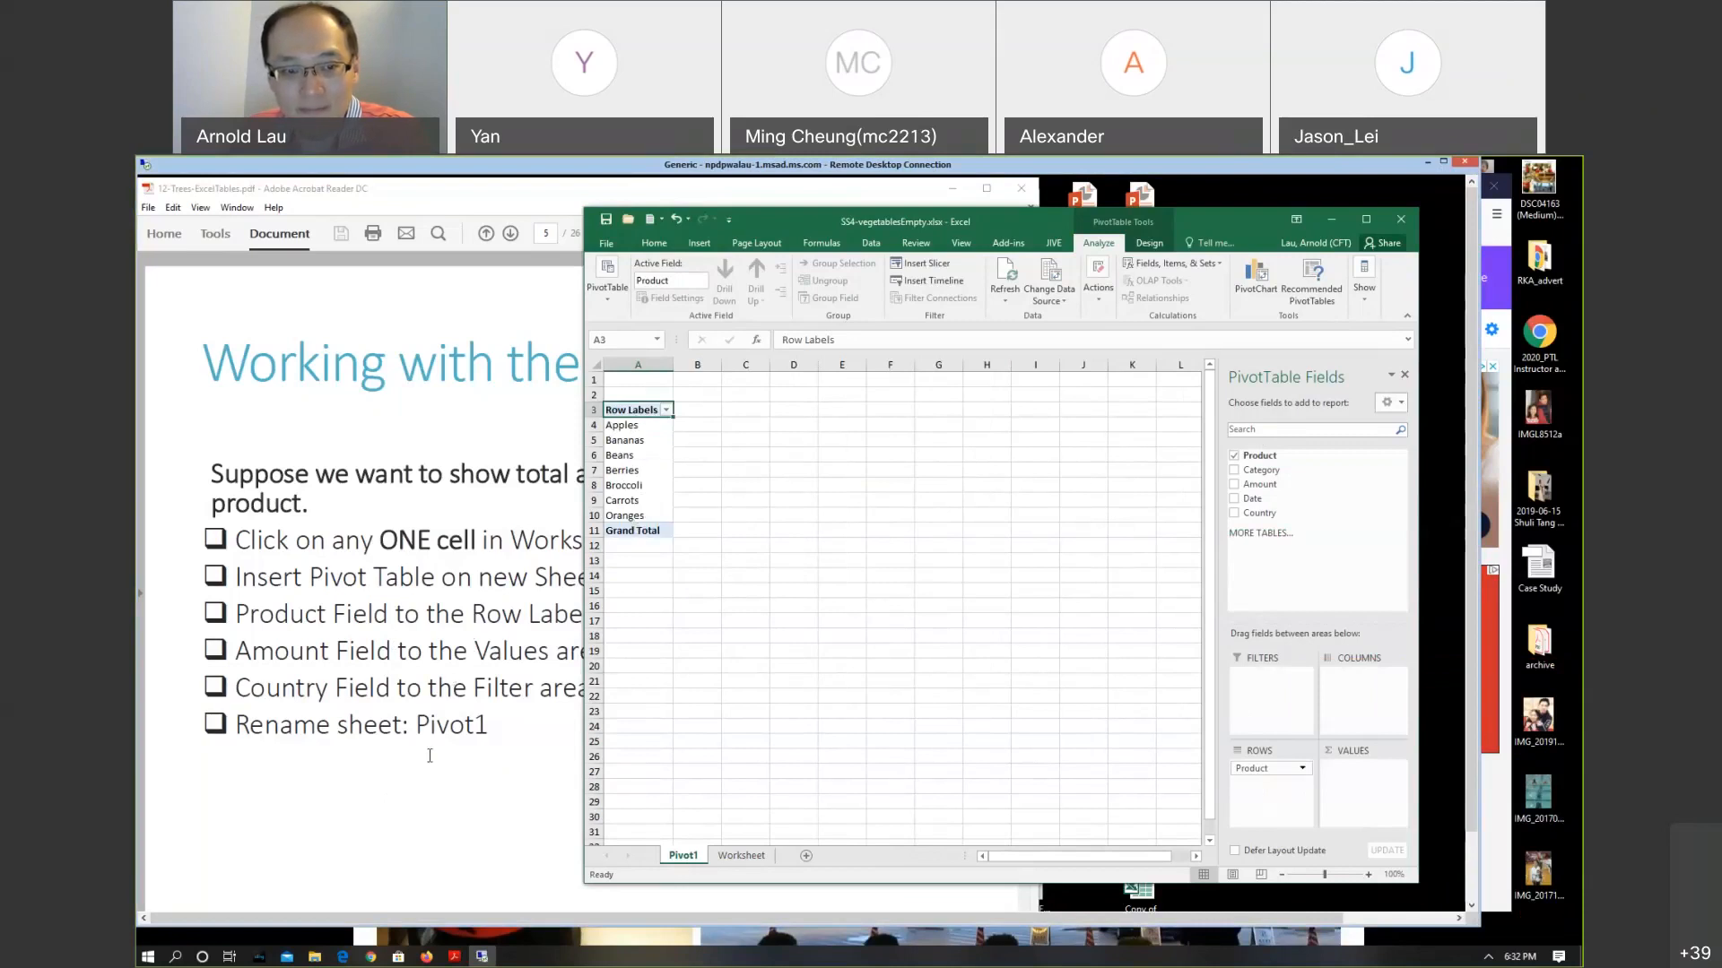
Check the PDF instructions and add the Amount field to the PivotTable's Values area as a sum
click(346, 656)
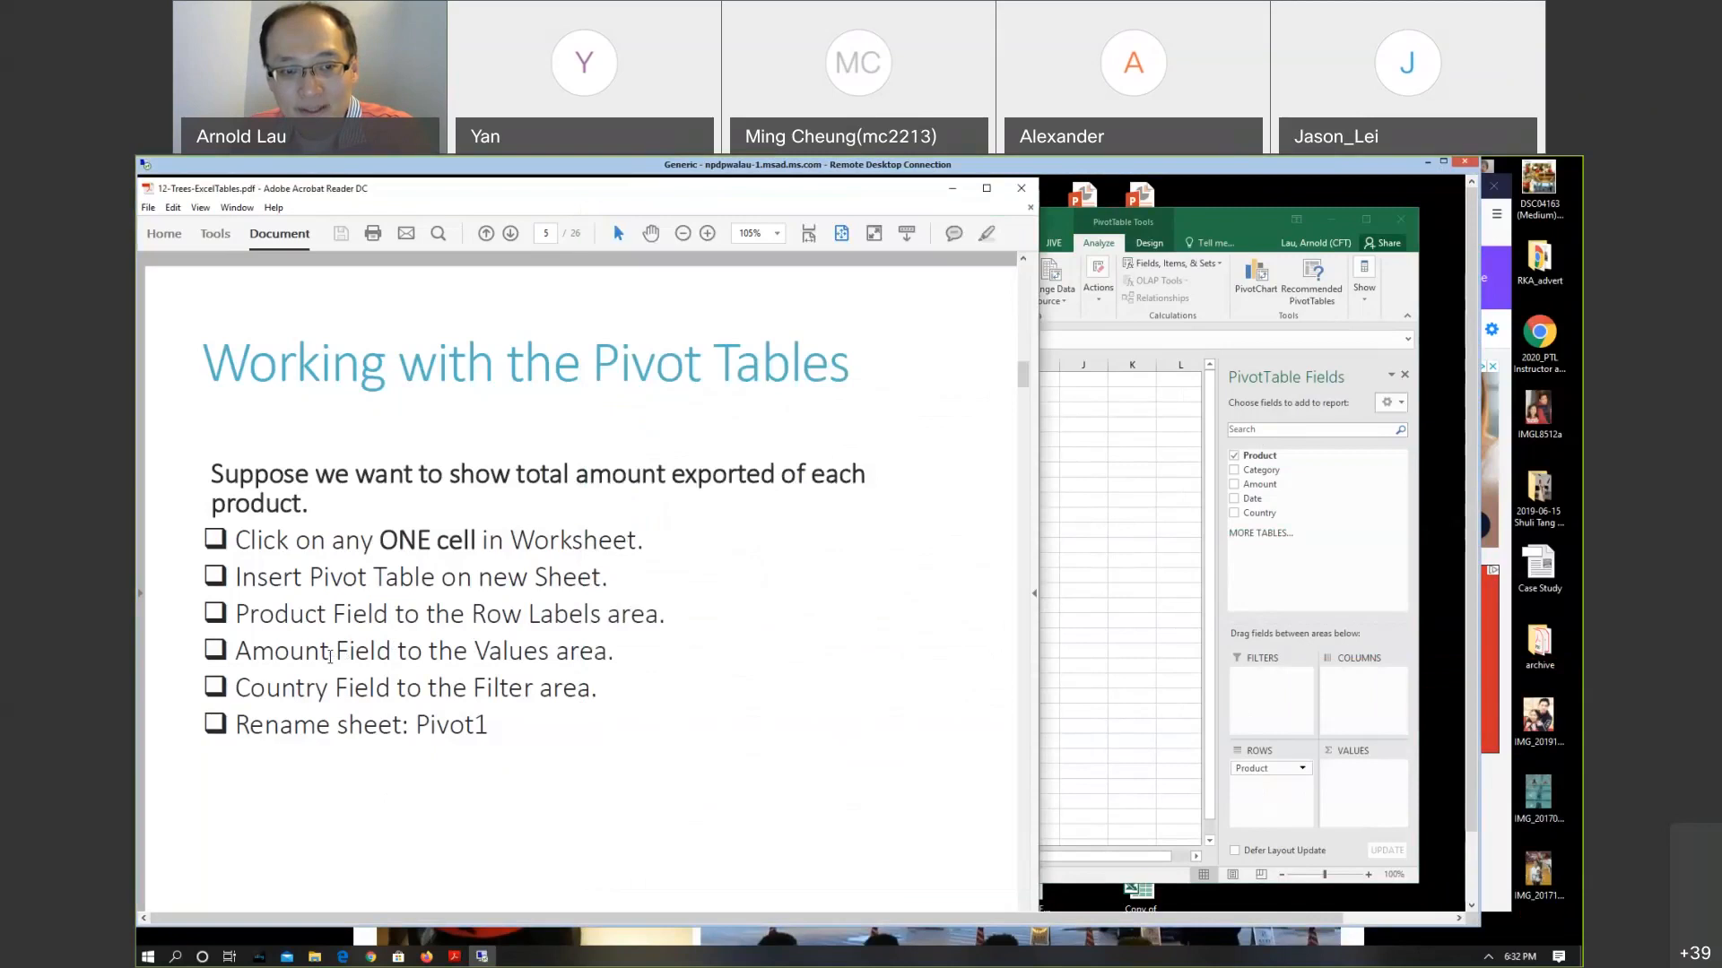
click(1232, 226)
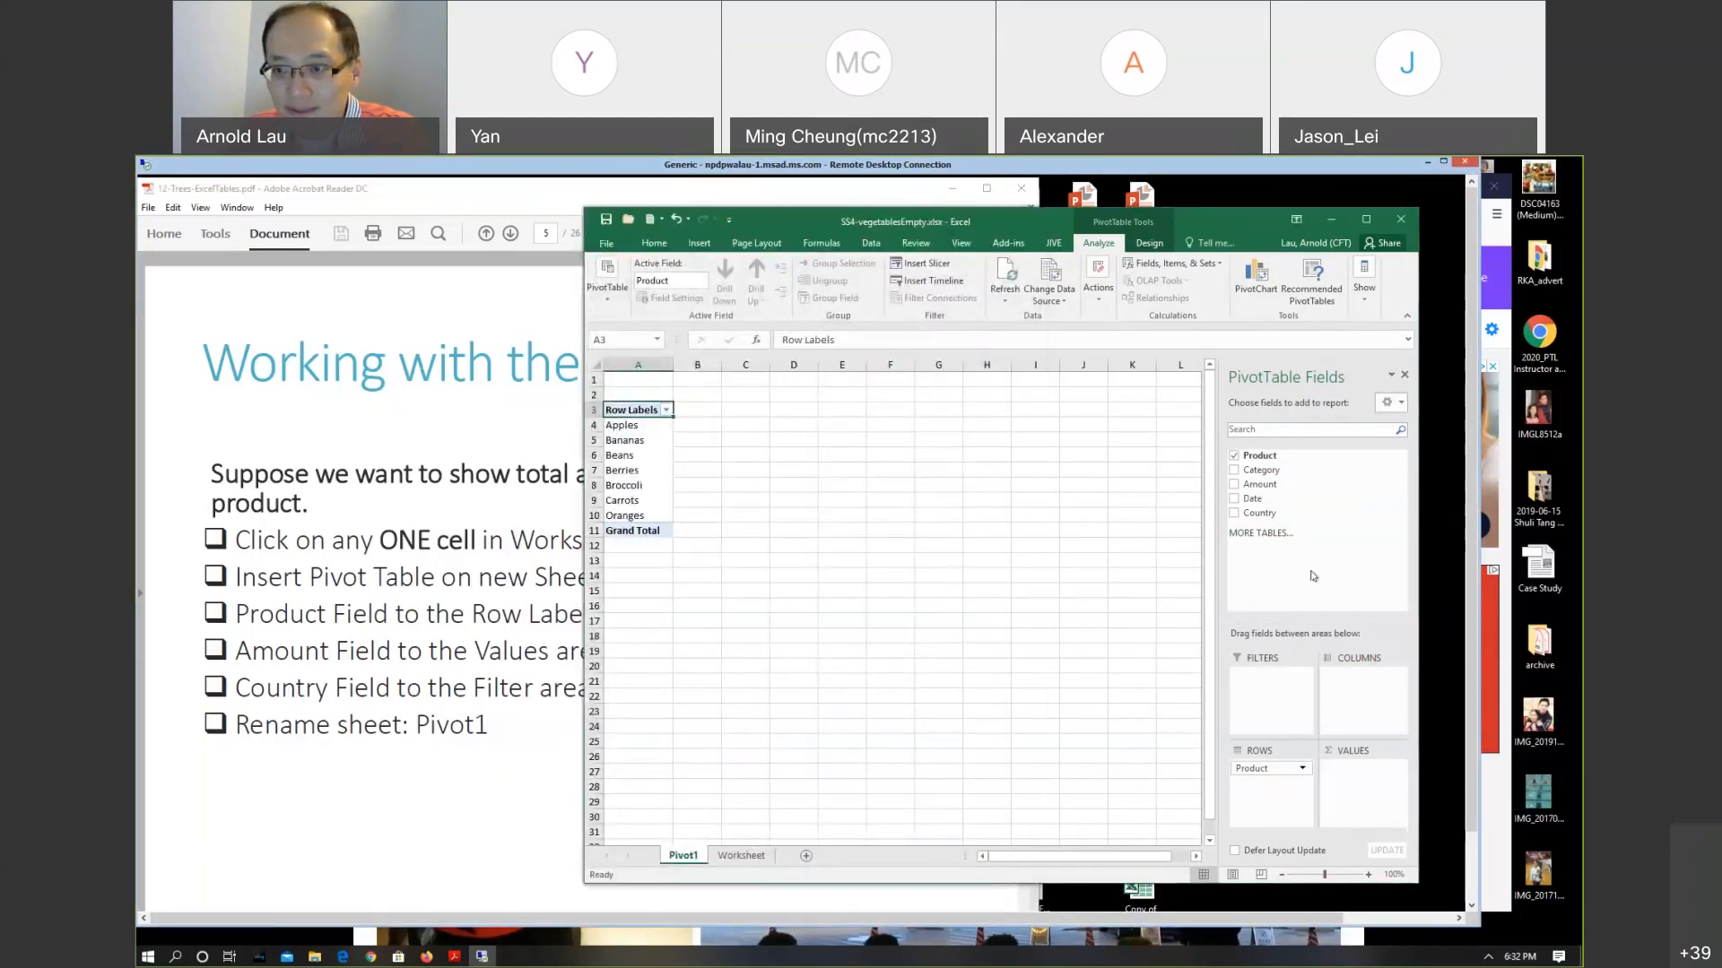
drag(1270, 489, 1346, 797)
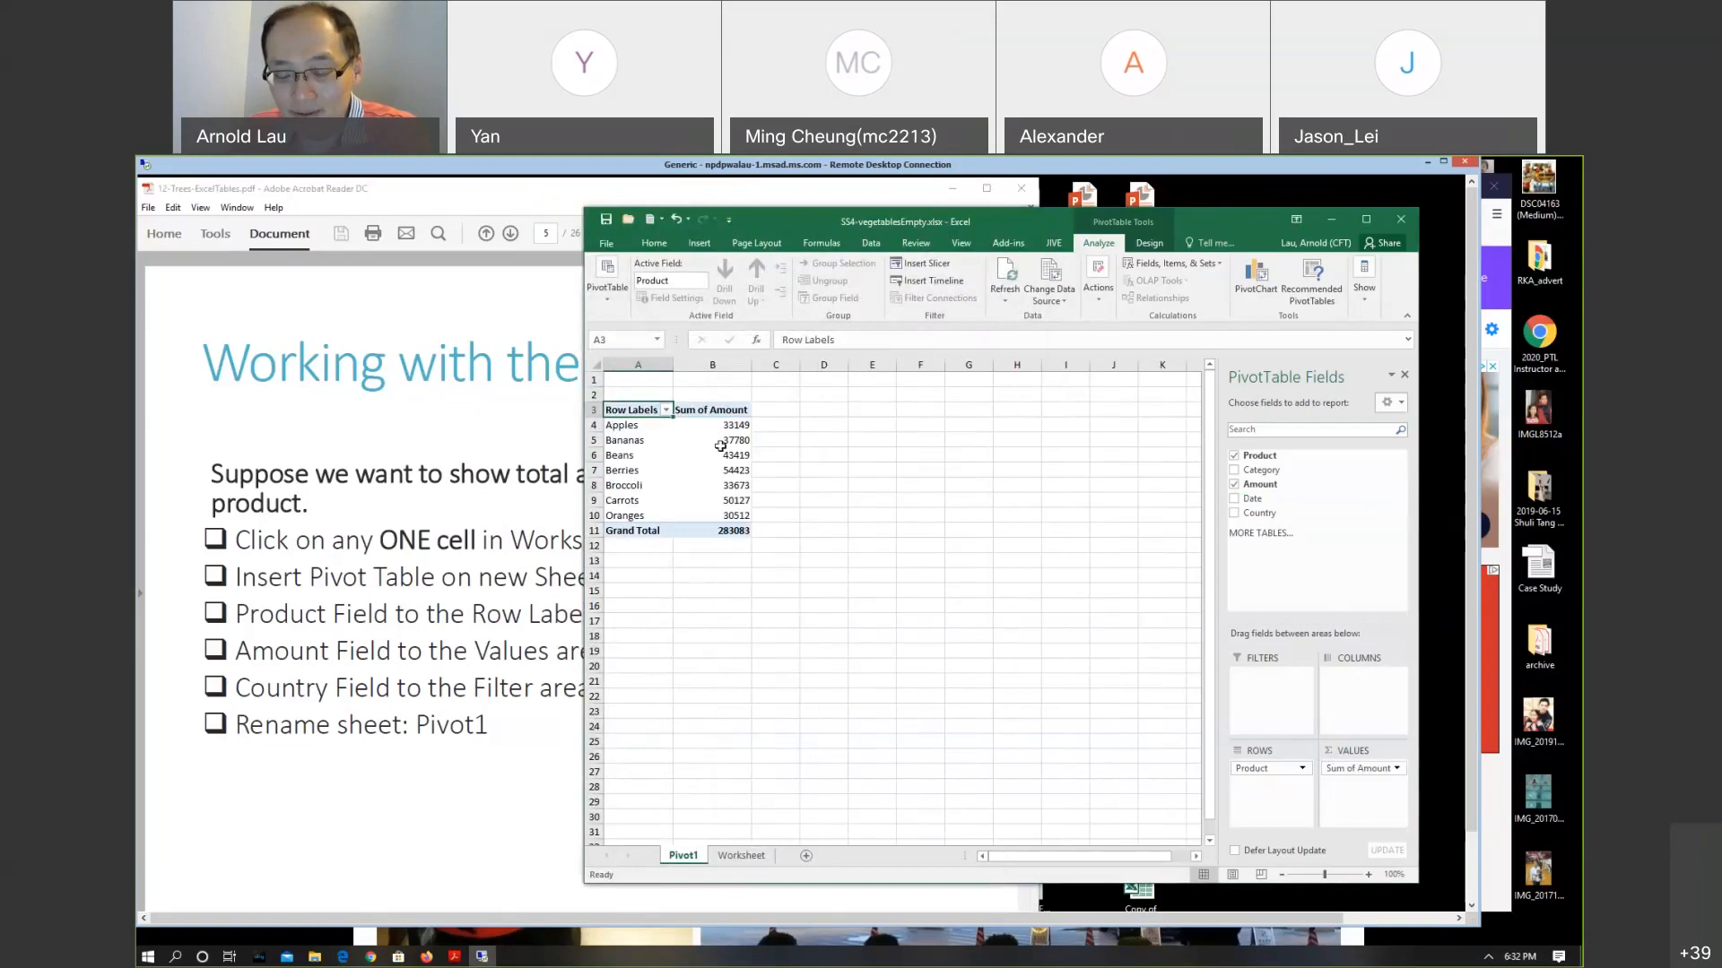
Add the Country field to the PivotTable's Filters area and look over its filter choices without applying any
mouse_move(710, 469)
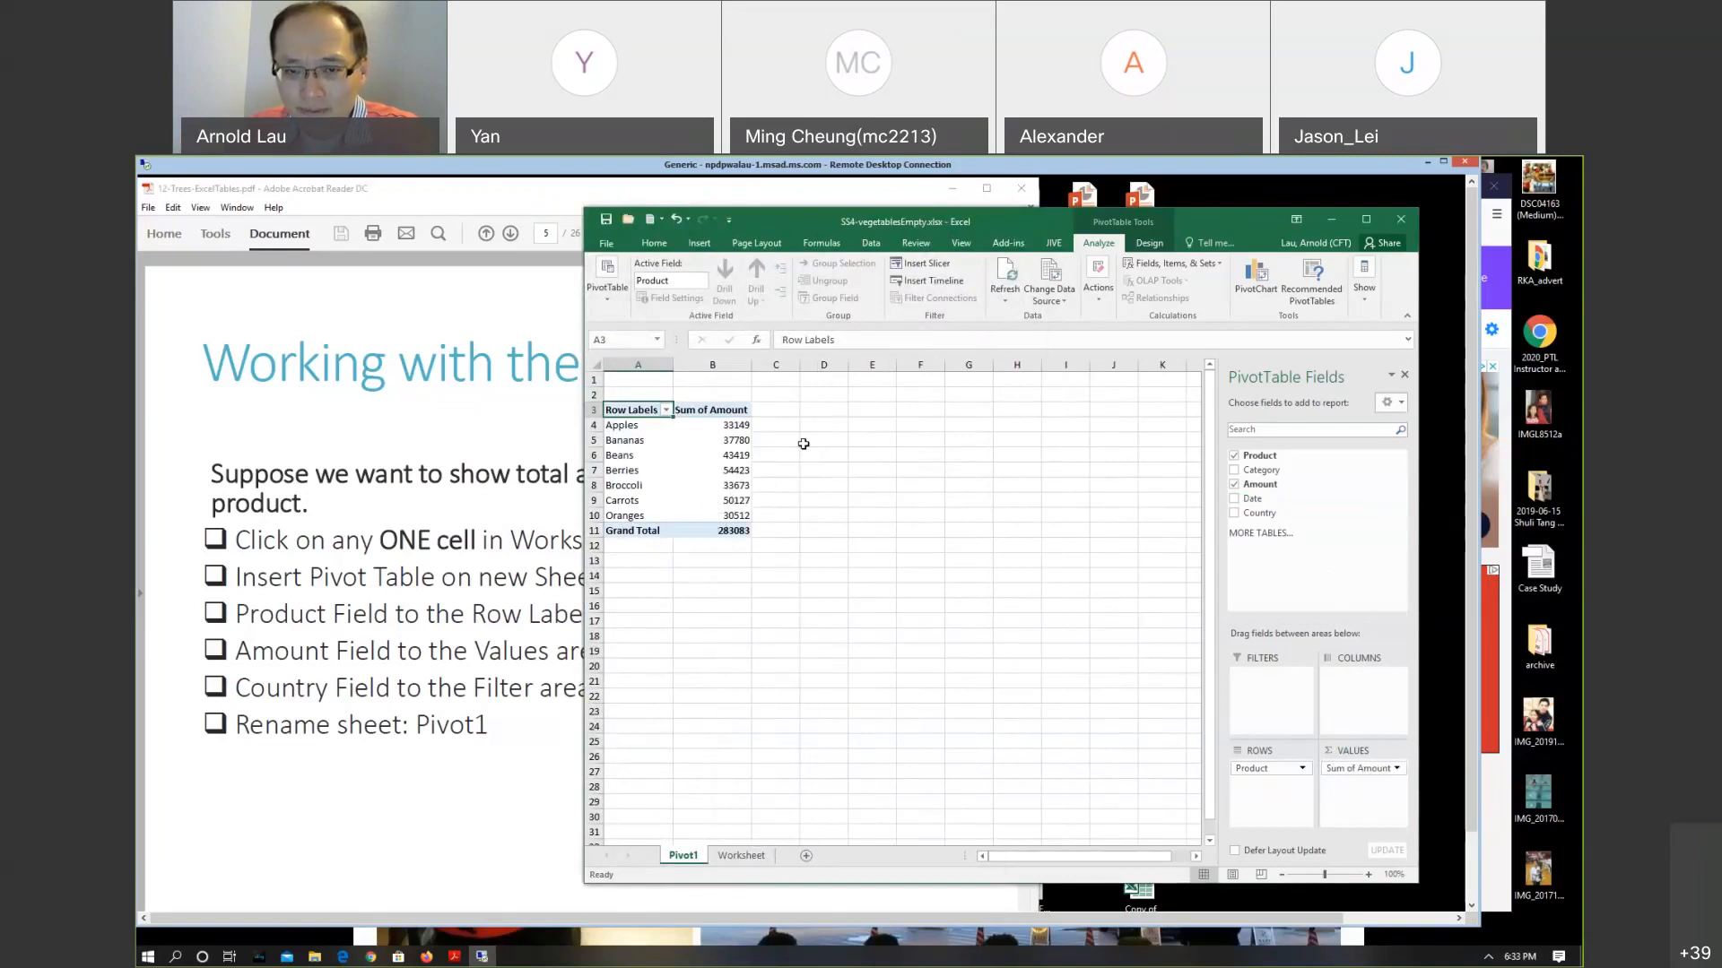
click(431, 819)
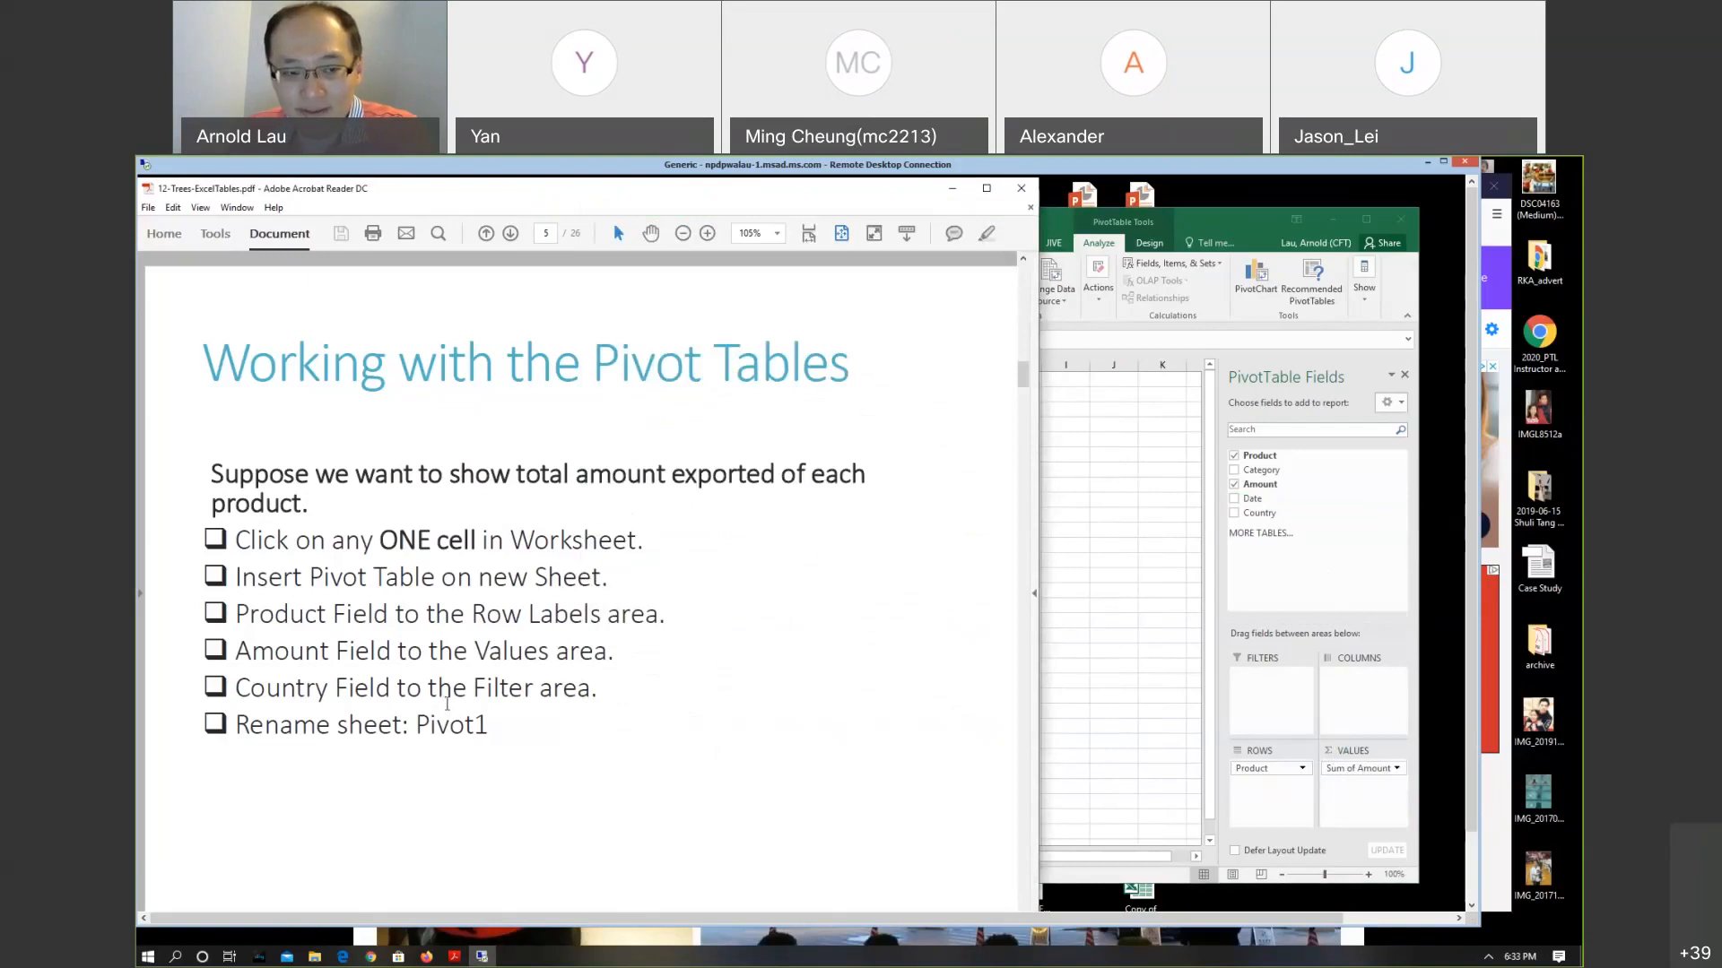
click(1229, 224)
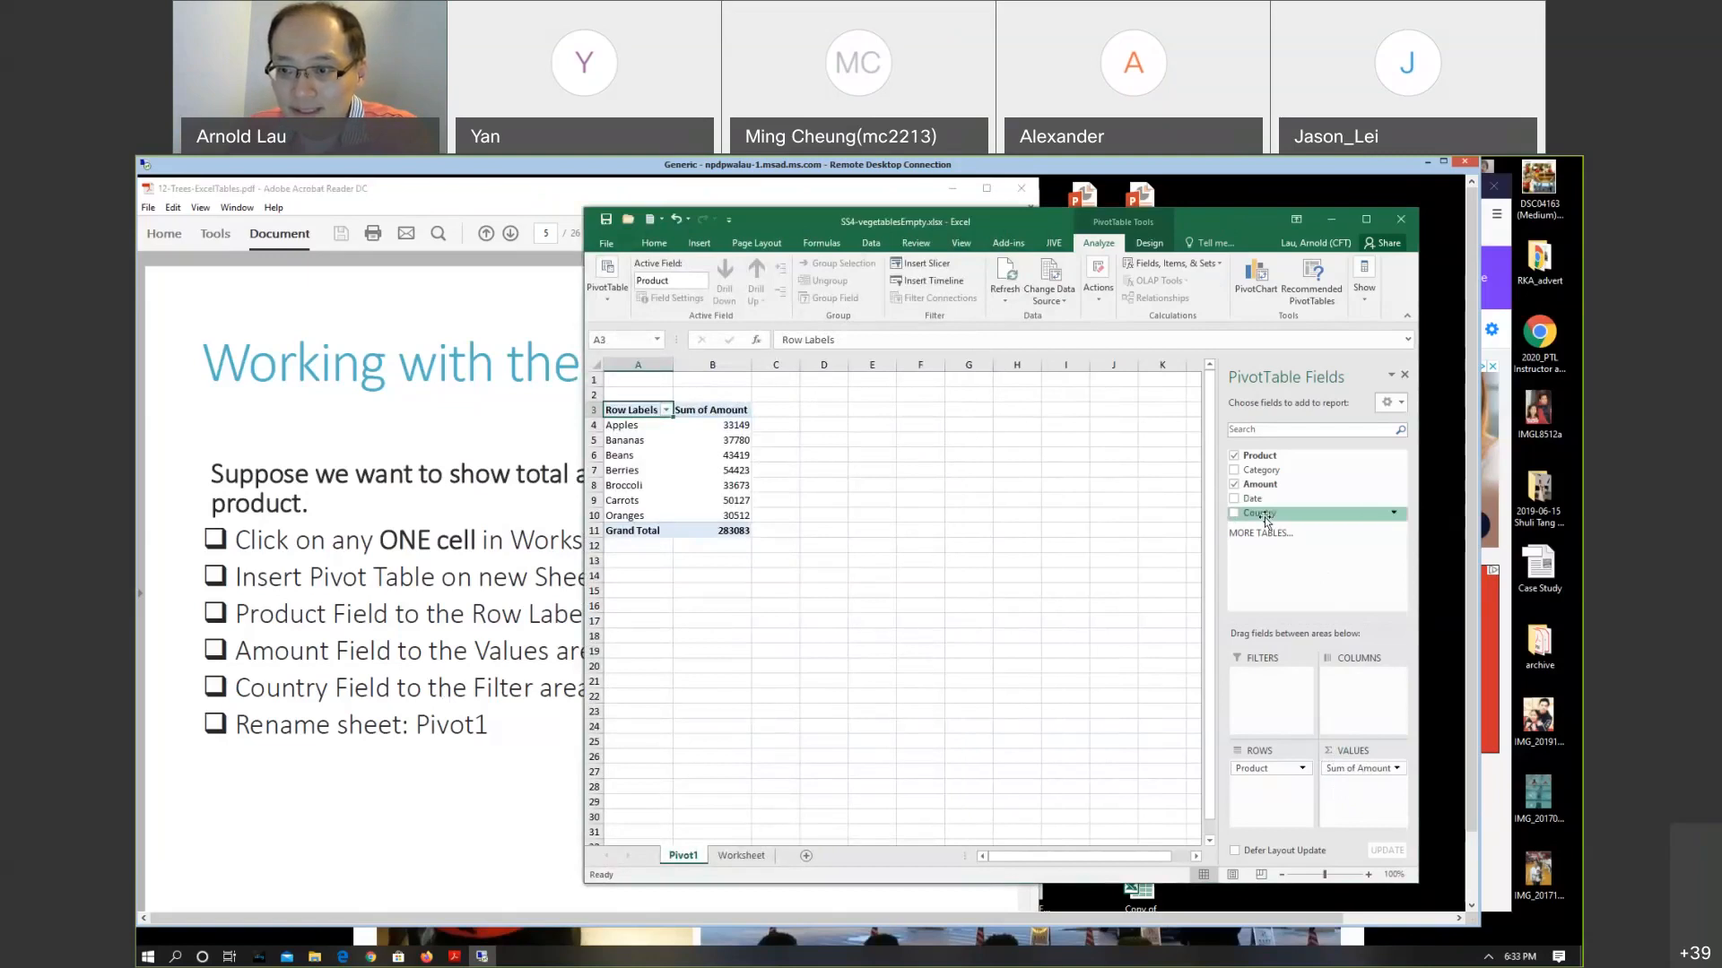
drag(1265, 520, 1266, 690)
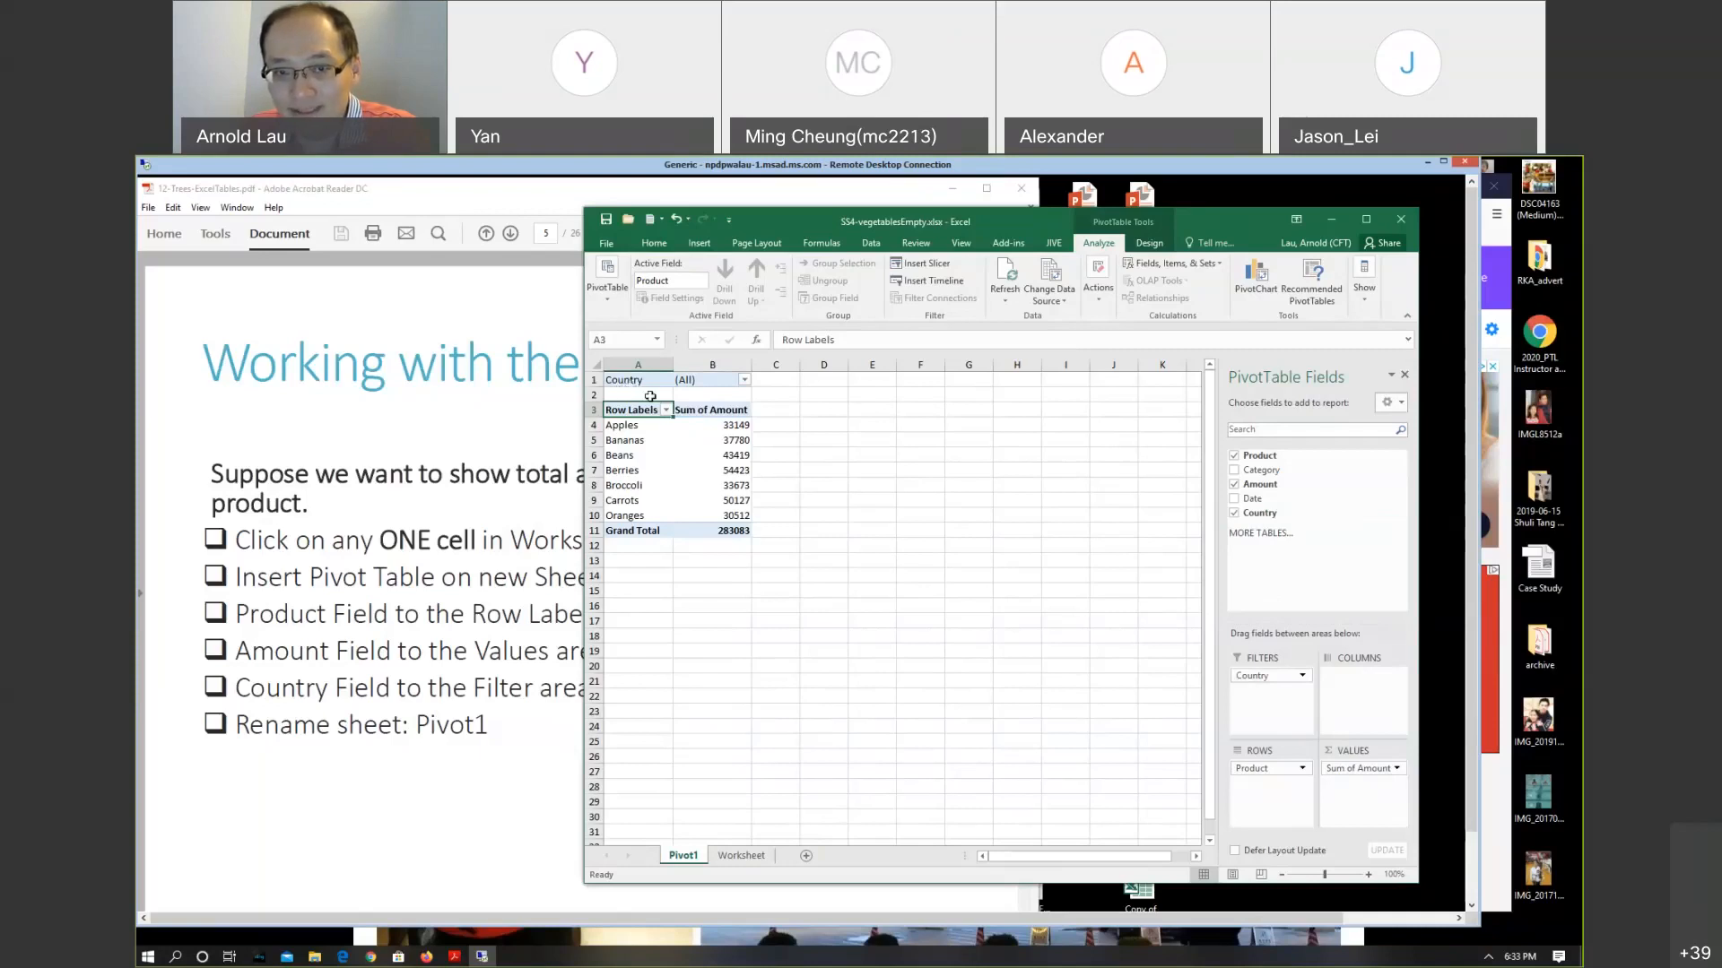
click(745, 382)
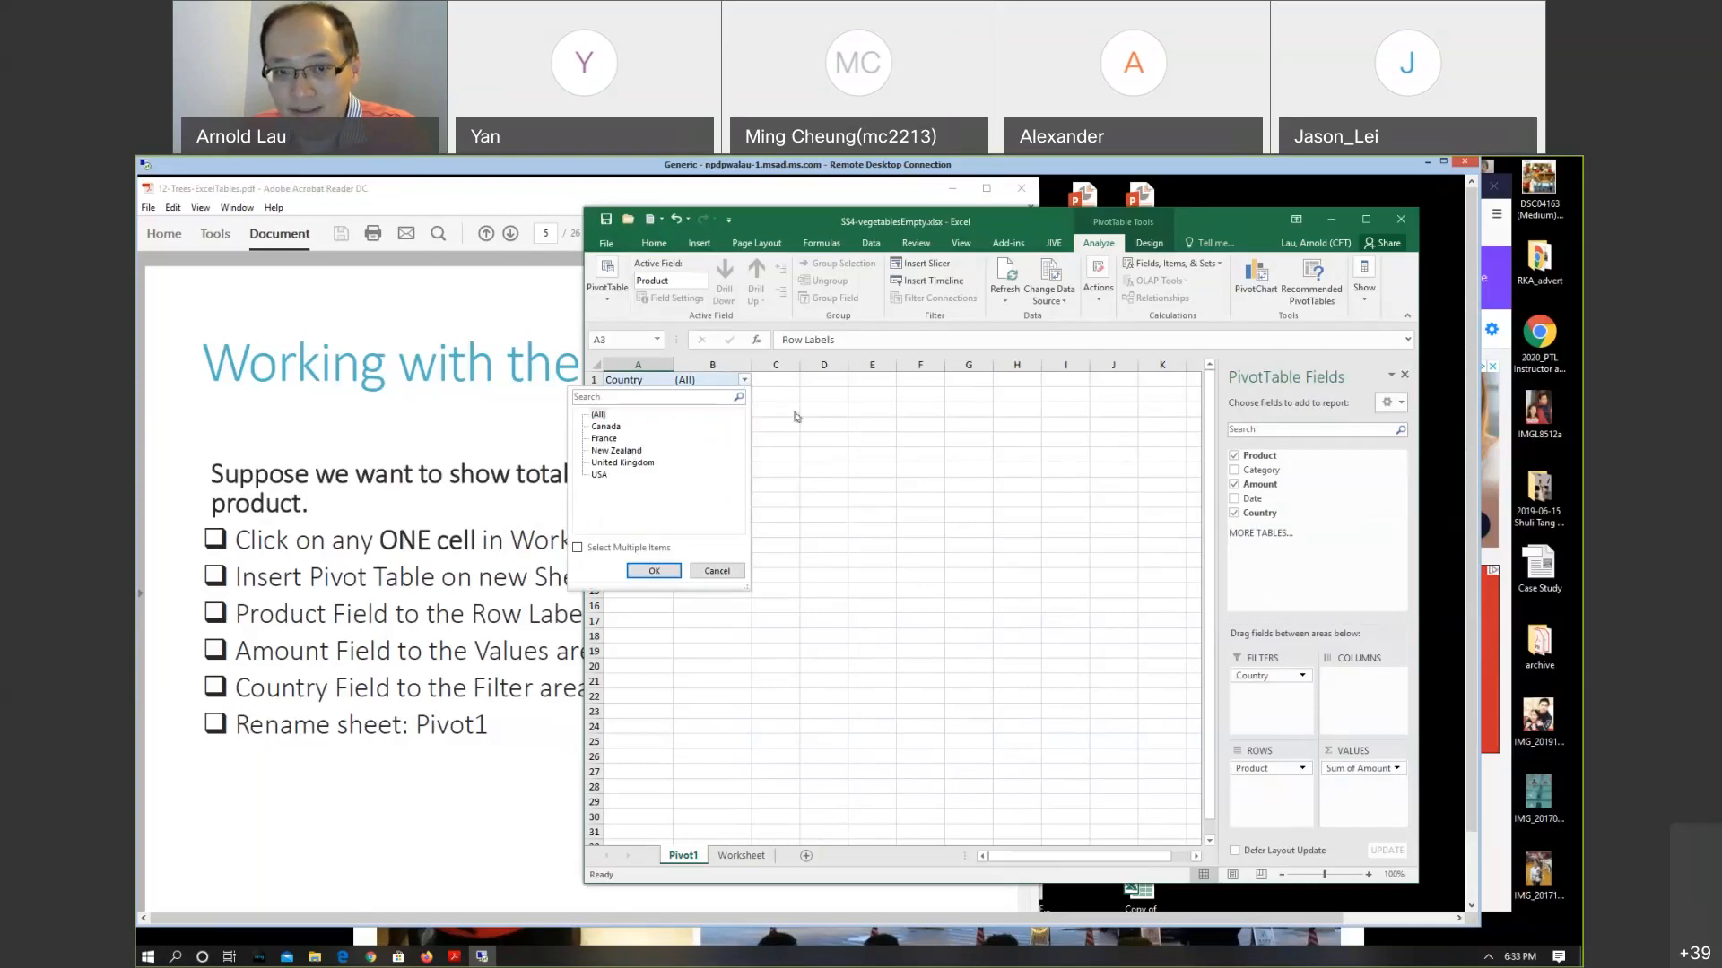
key(Escape)
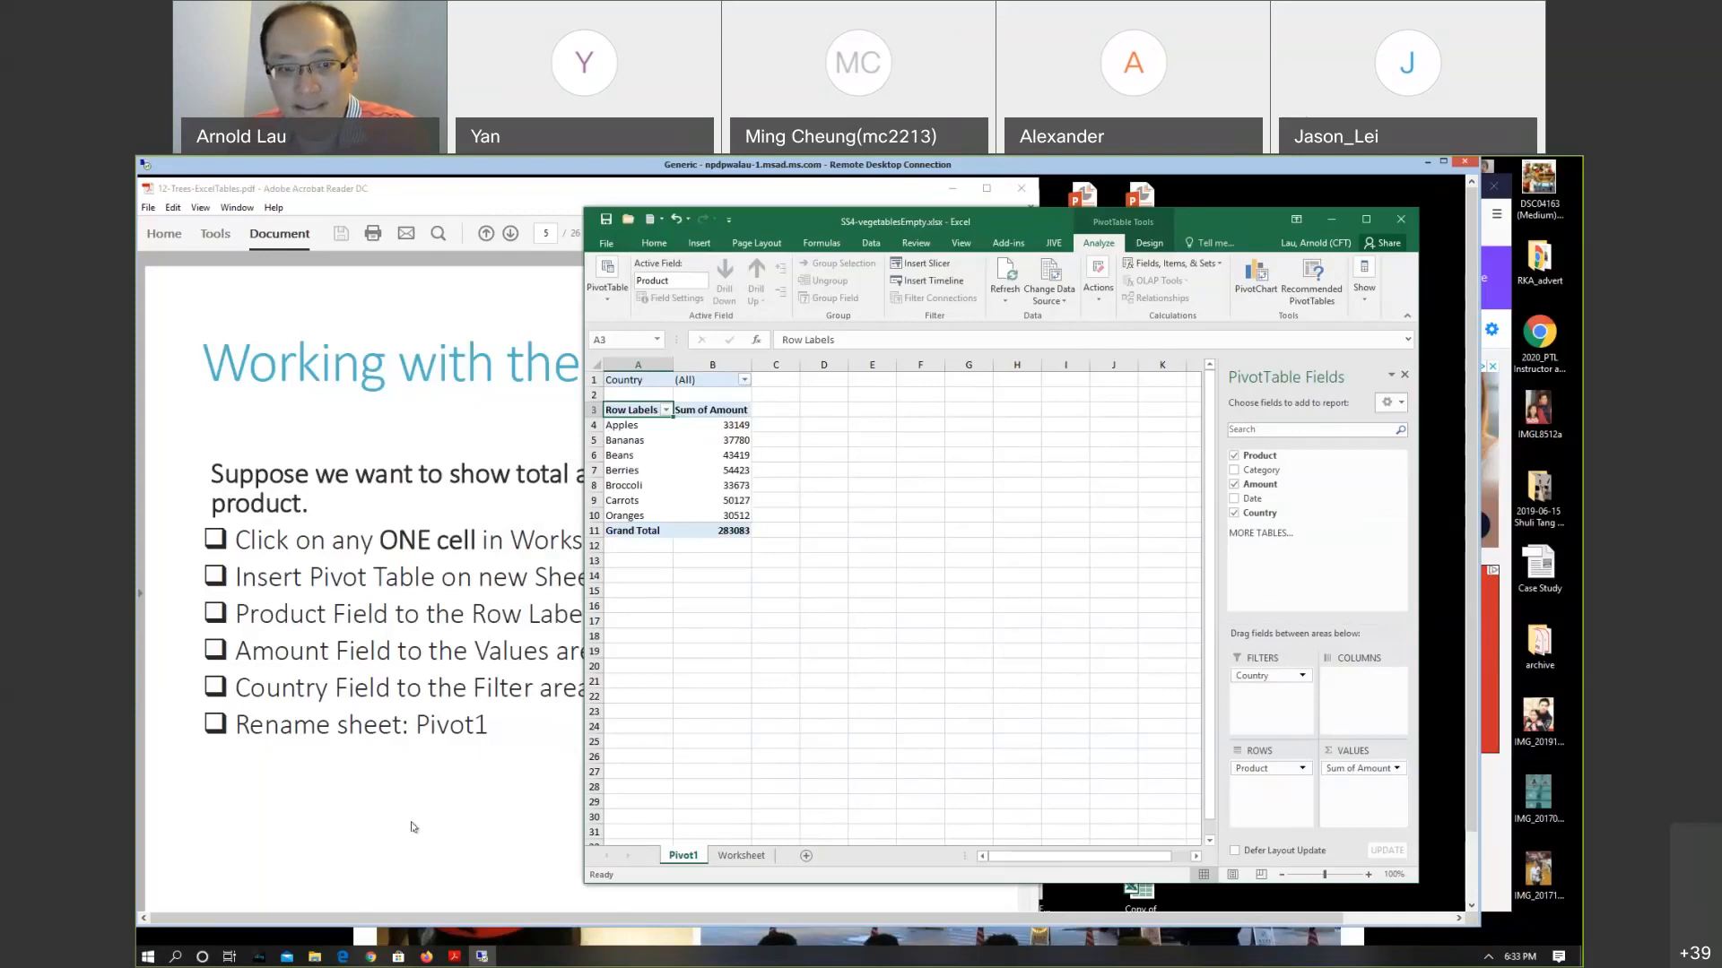
Review the source records on the Worksheet sheet and compare them with the product totals on Pivot1
click(395, 759)
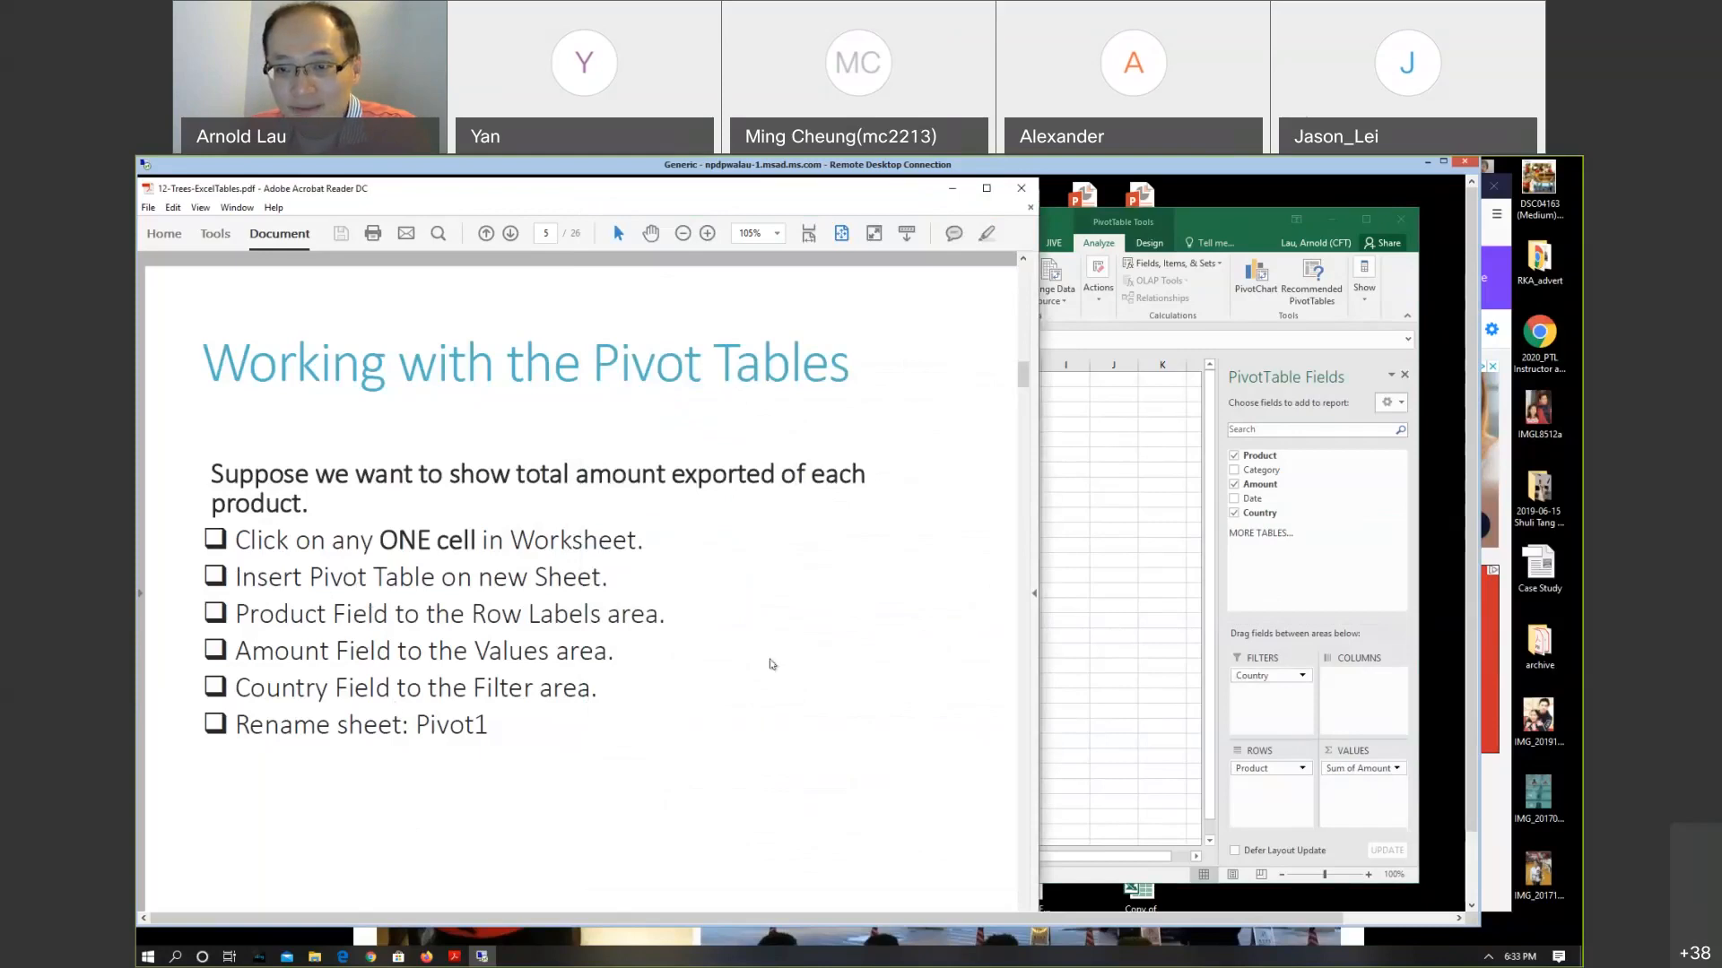
click(1095, 634)
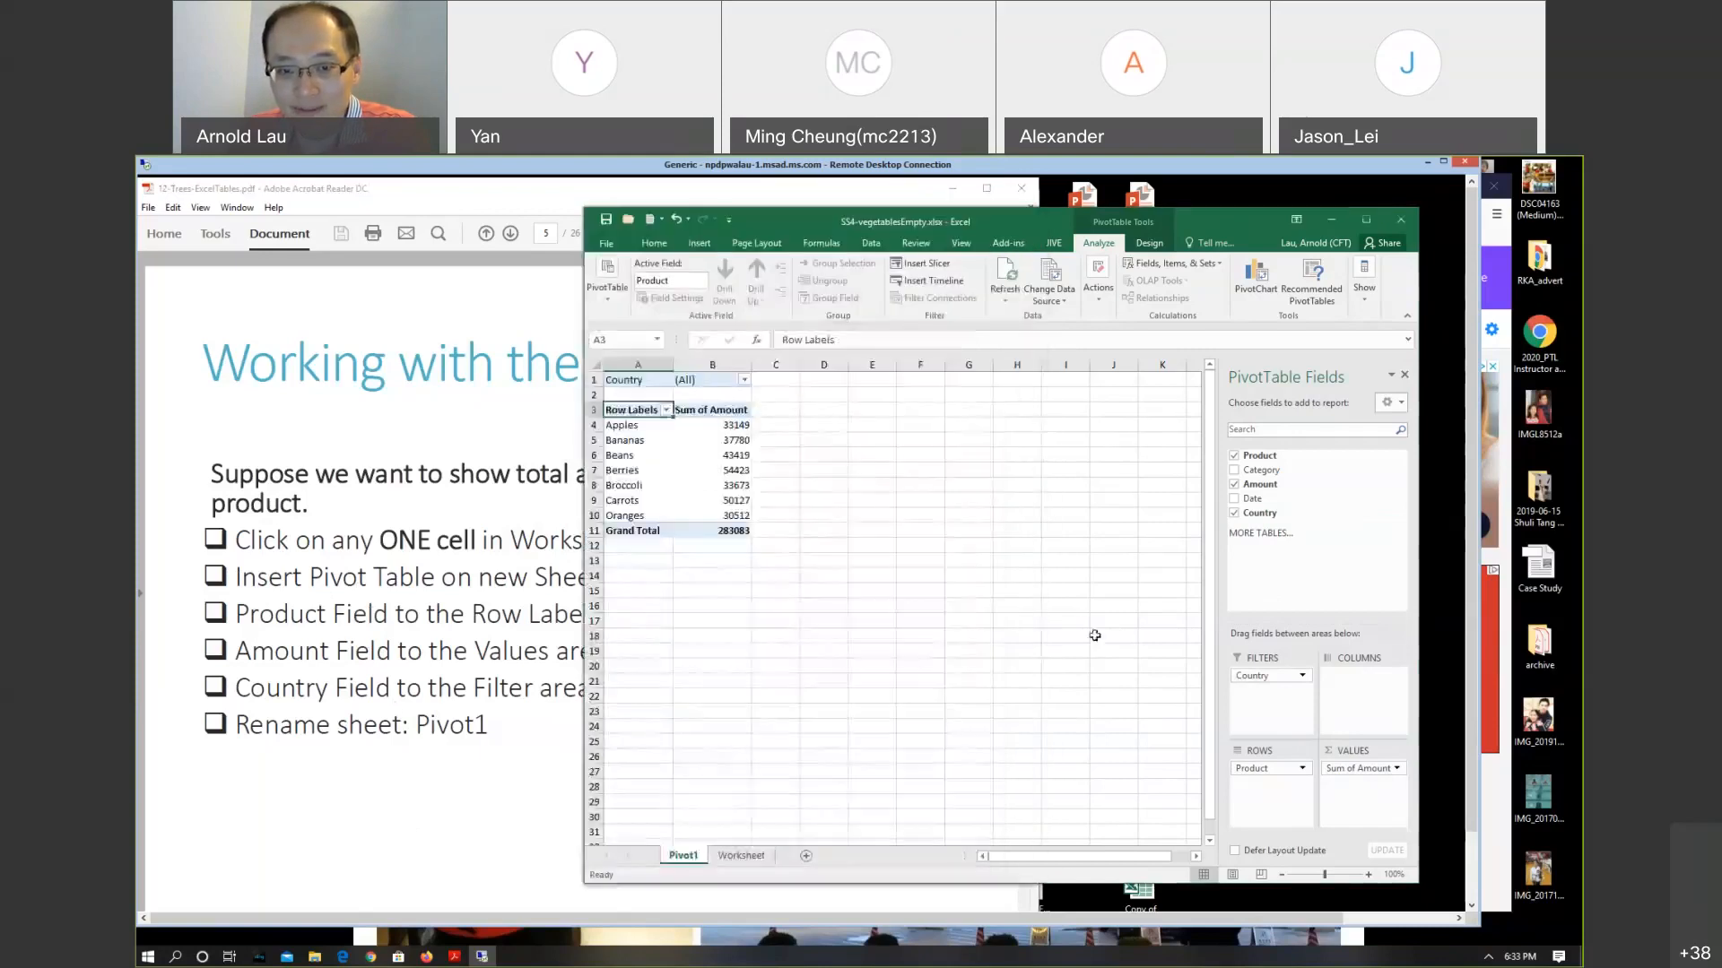
click(740, 855)
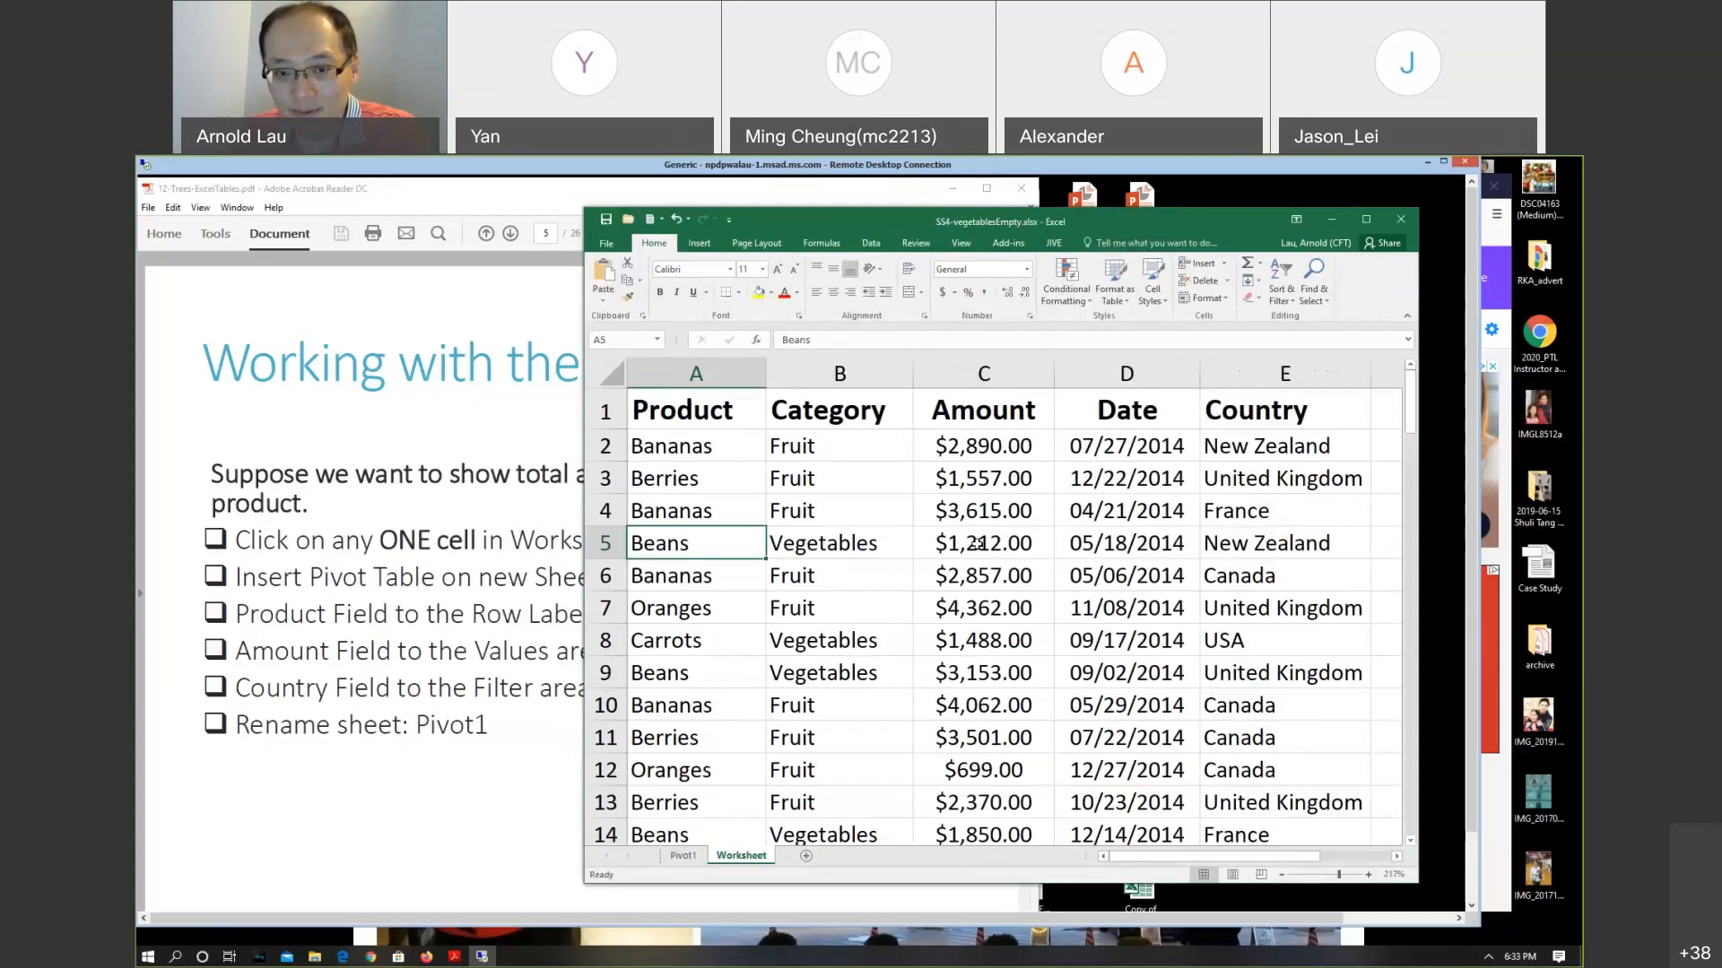
scroll(847, 574, down, 19)
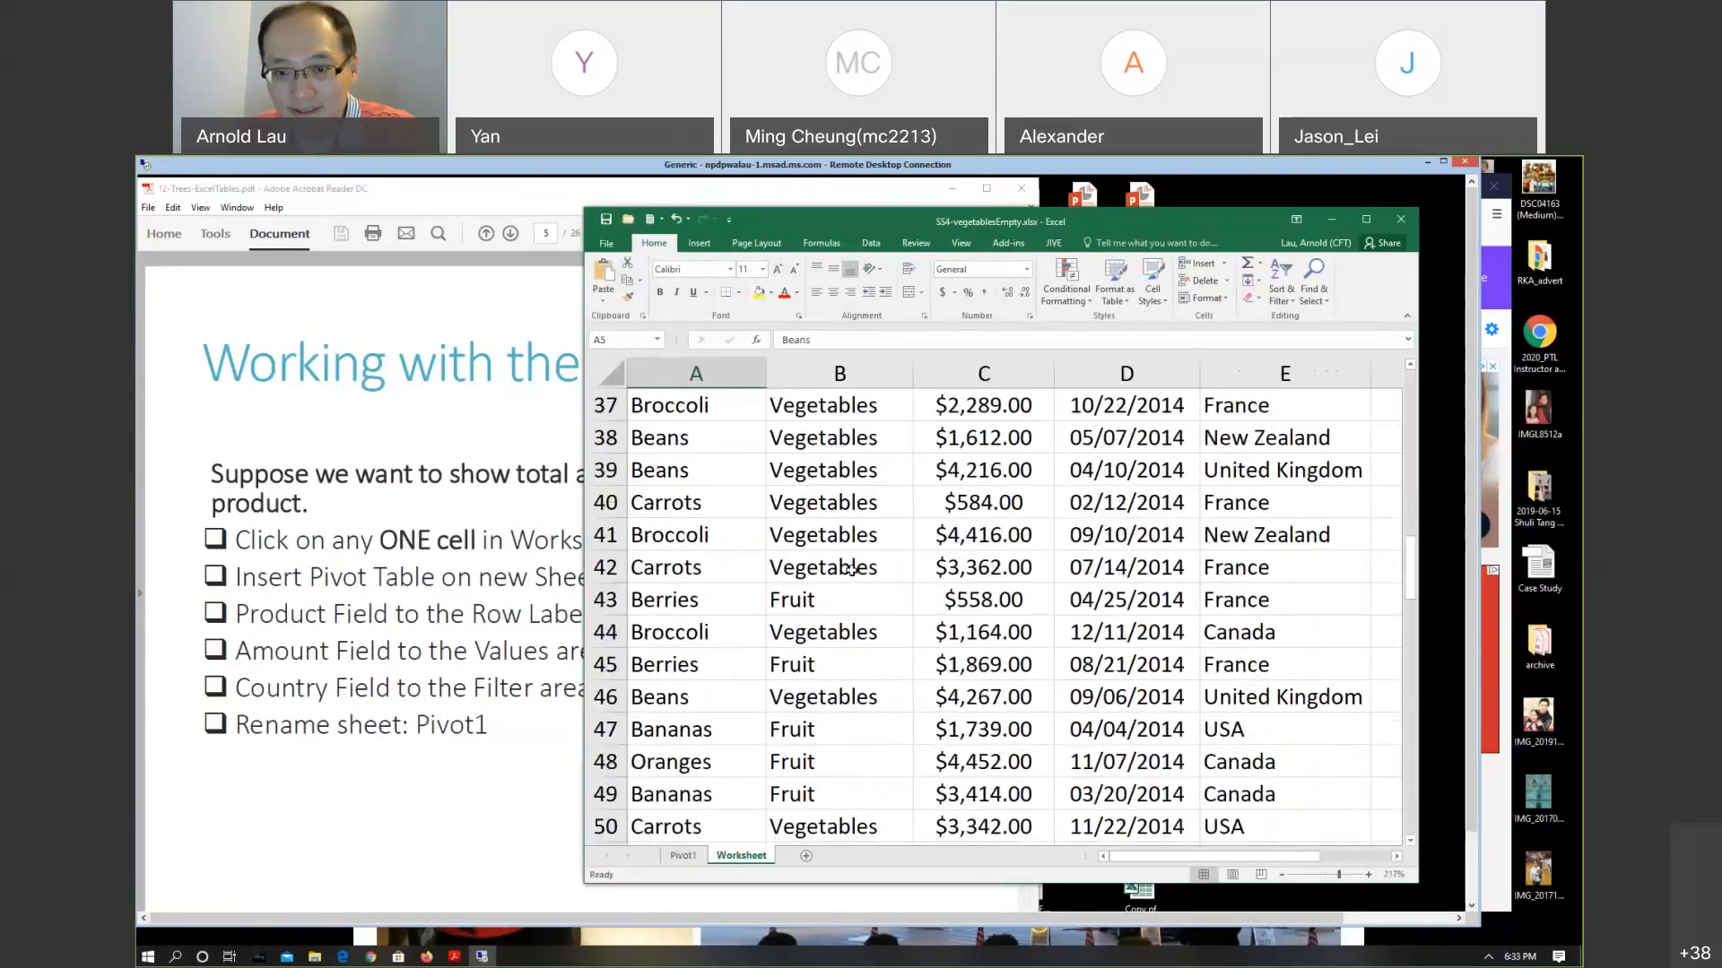
scroll(850, 569, up, 8)
scroll(850, 570, up, 11)
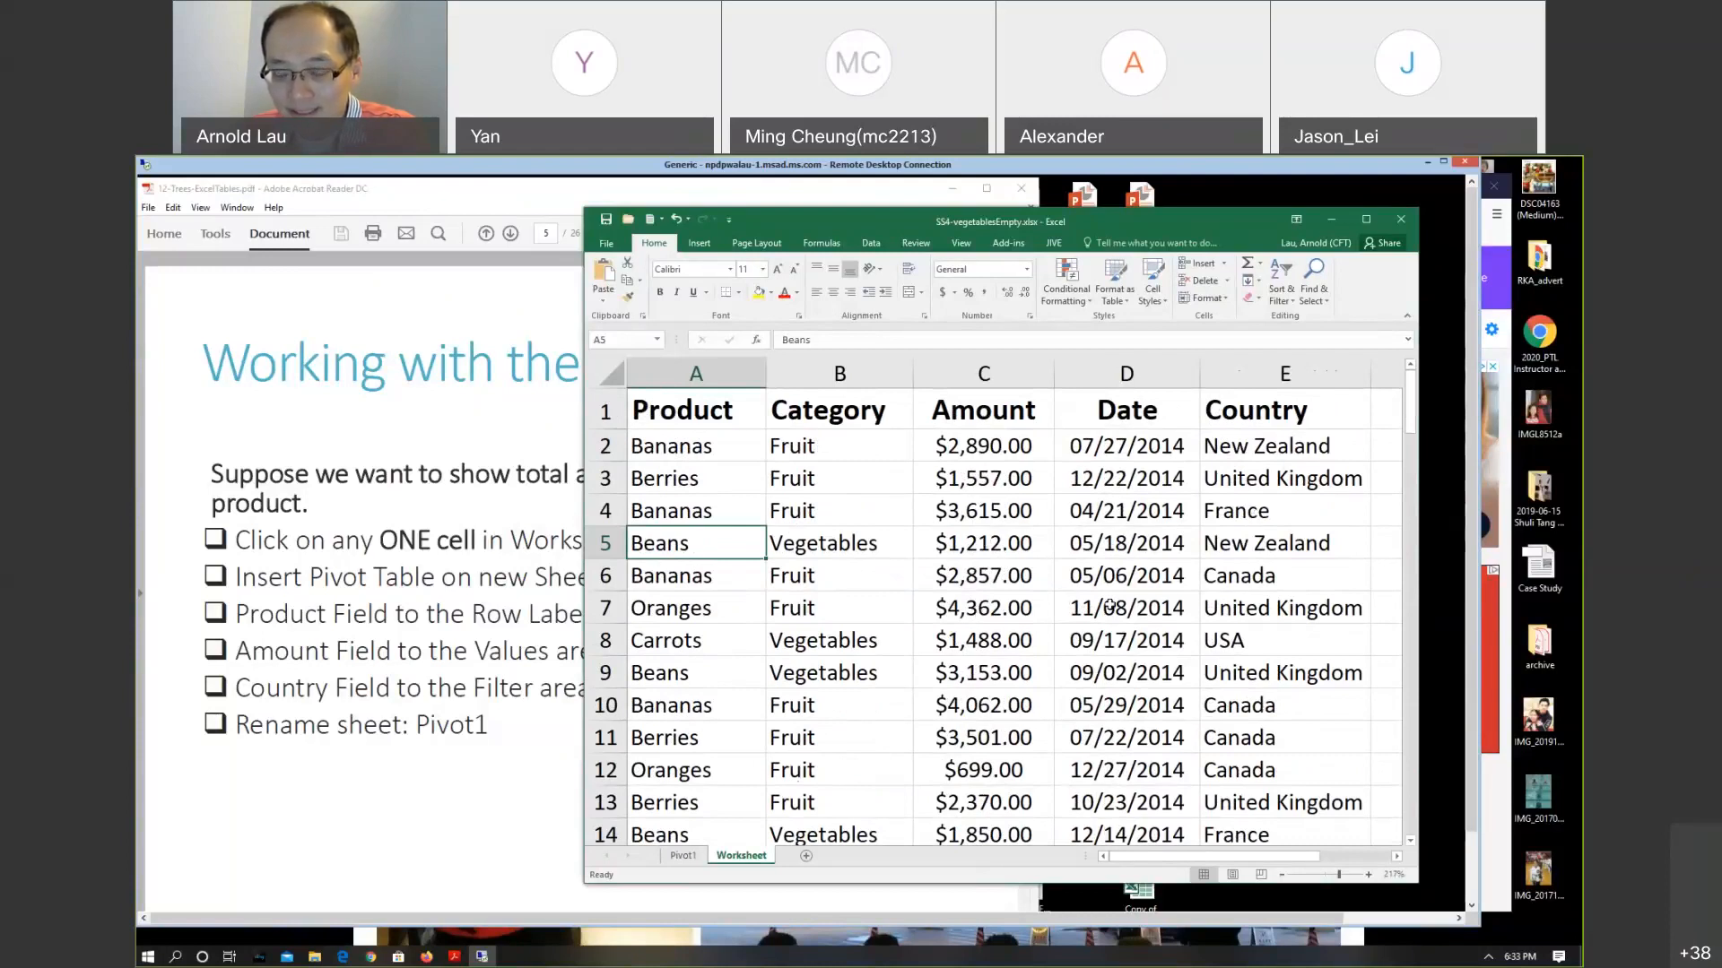
click(682, 855)
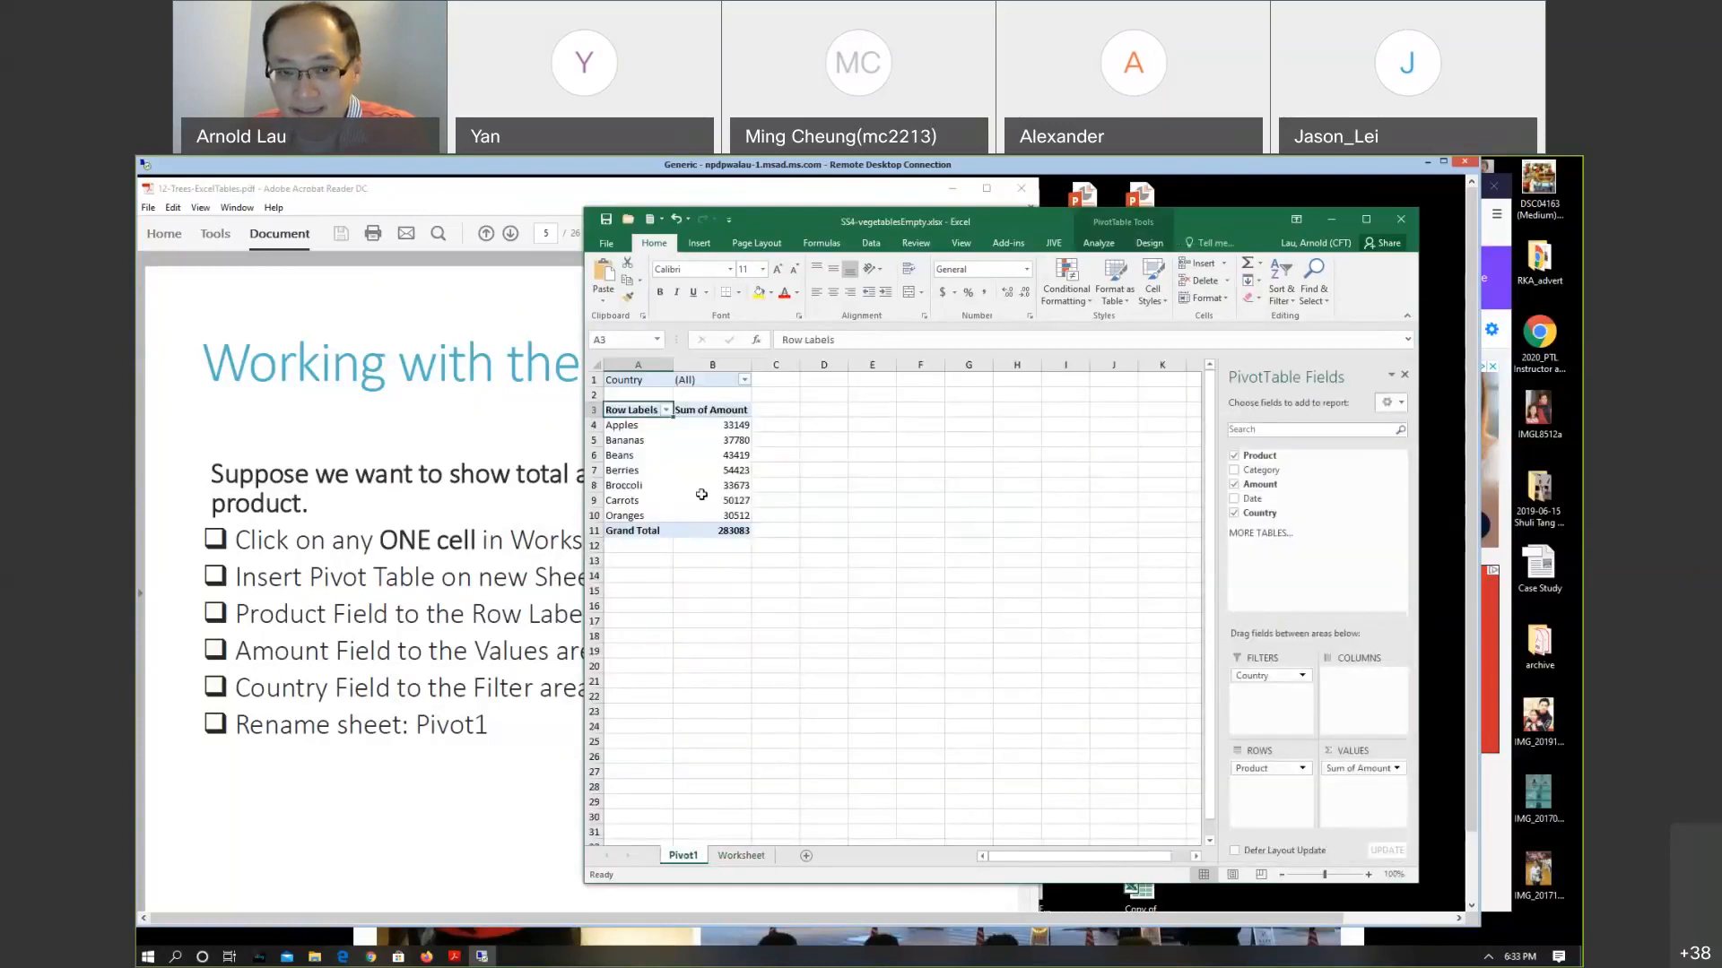
mouse_move(736, 472)
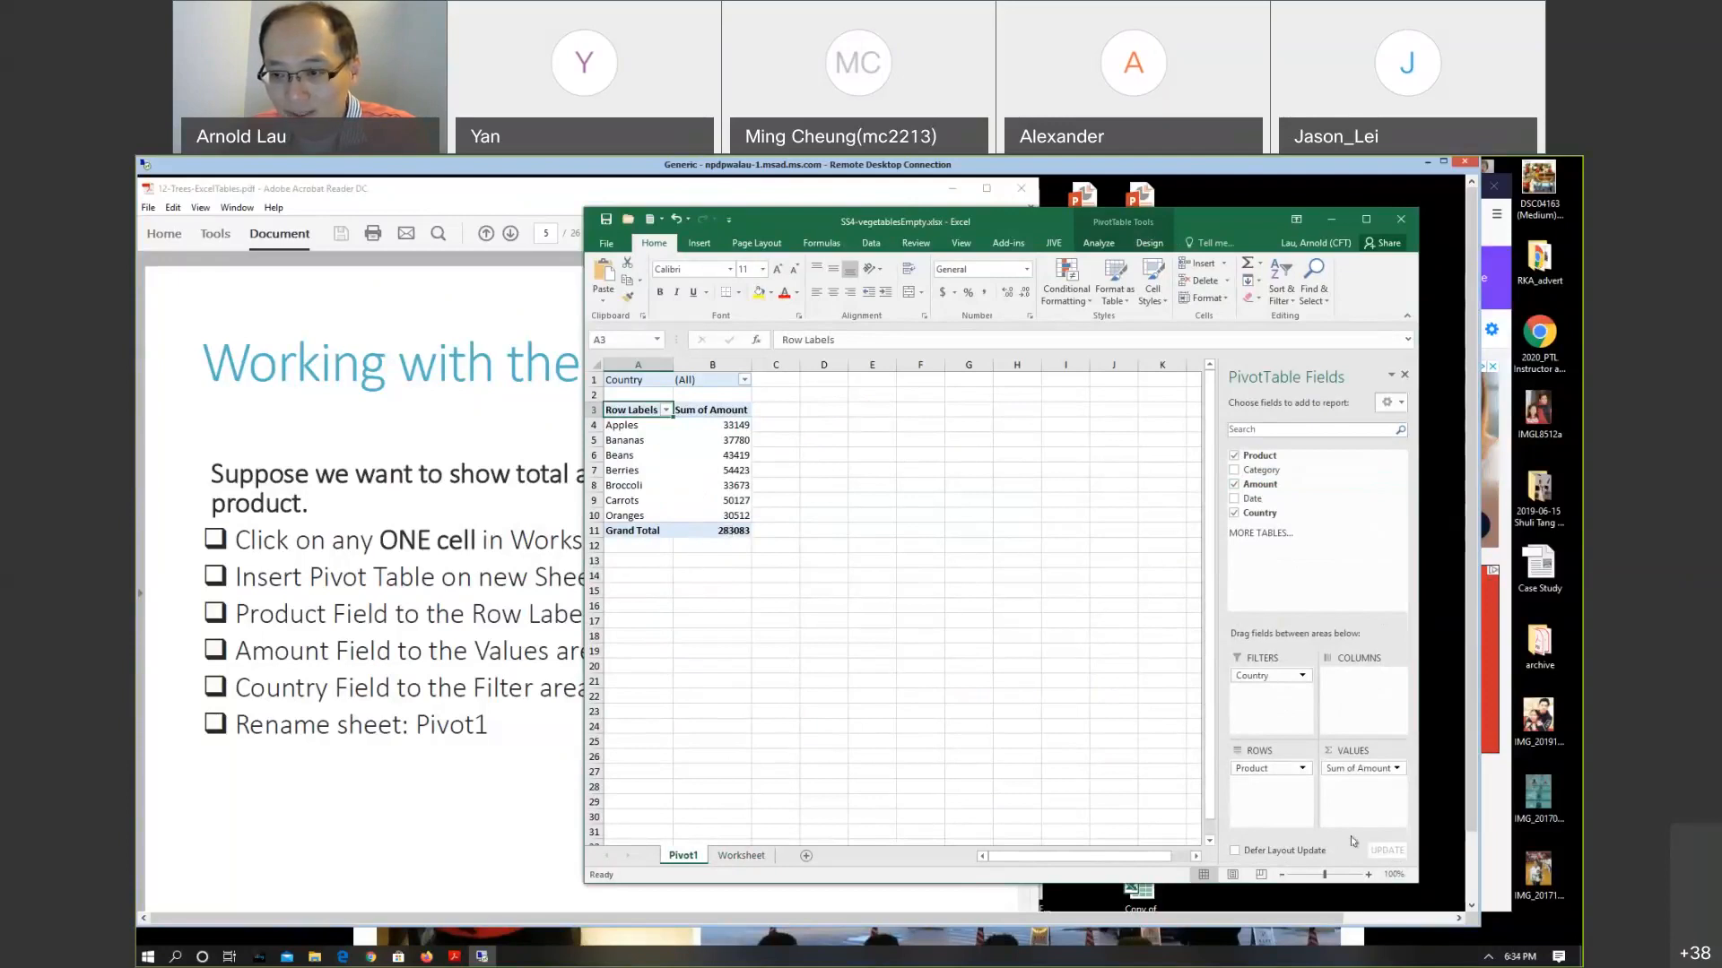
Switch to the PDF and read pages 6 and 7 on the interactive table, sorting and filtering, then return to the workbook
click(338, 787)
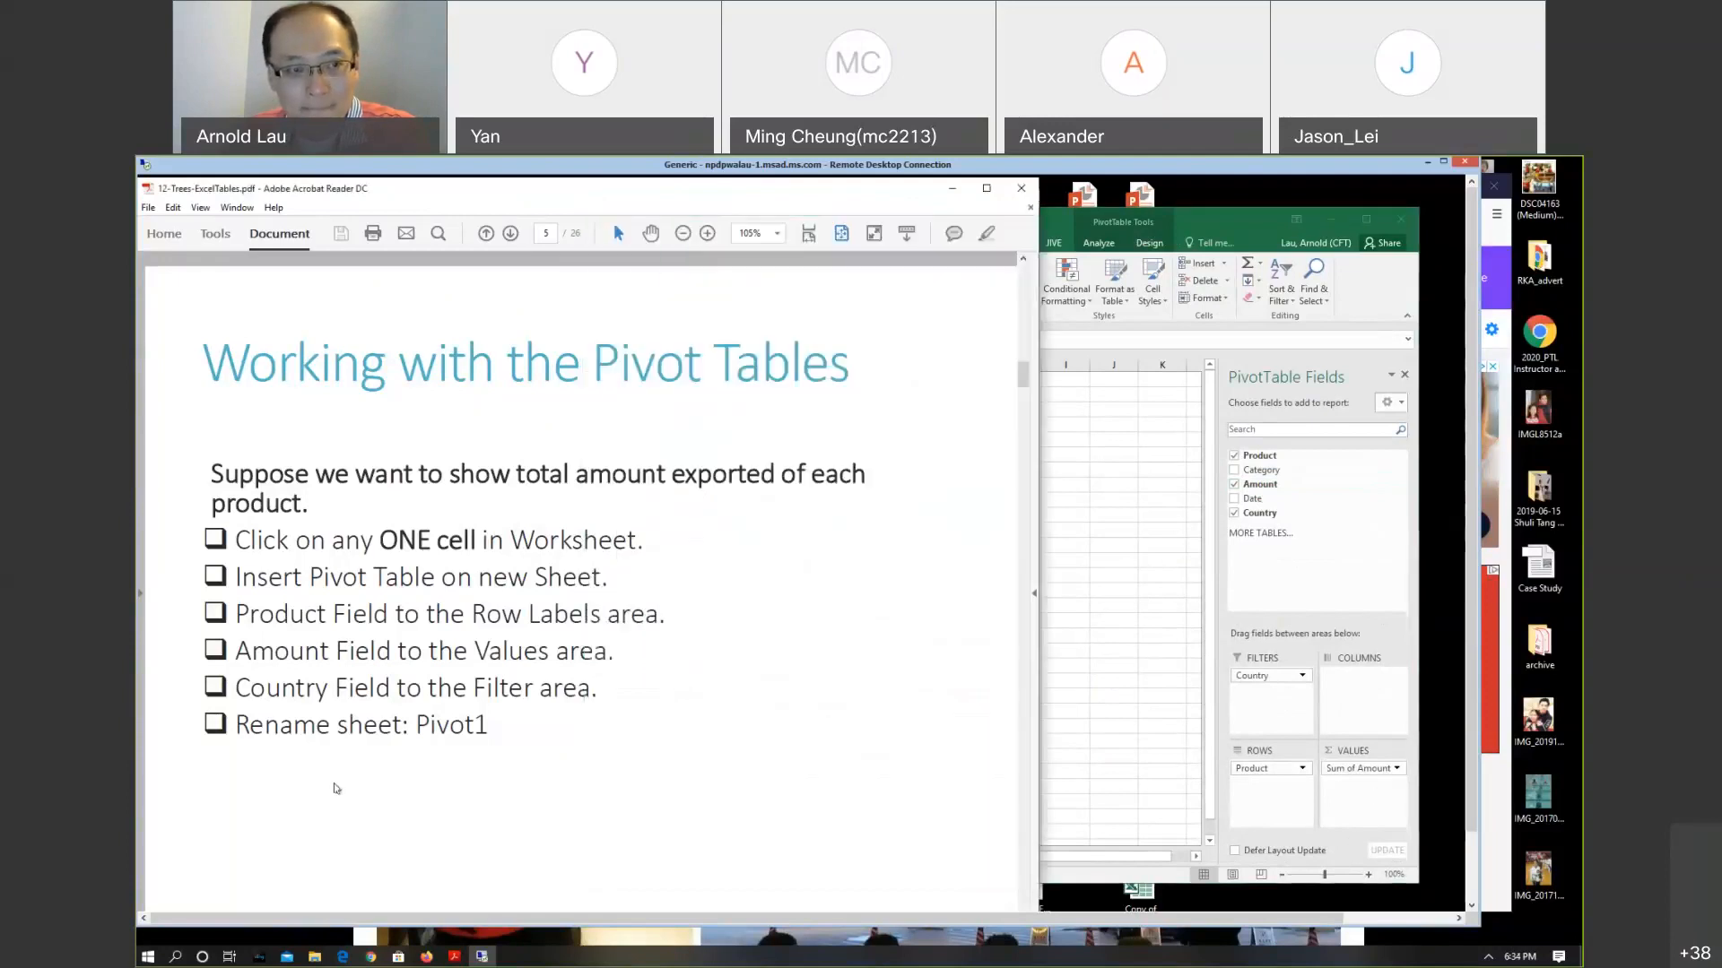
scroll(395, 761, down, 2)
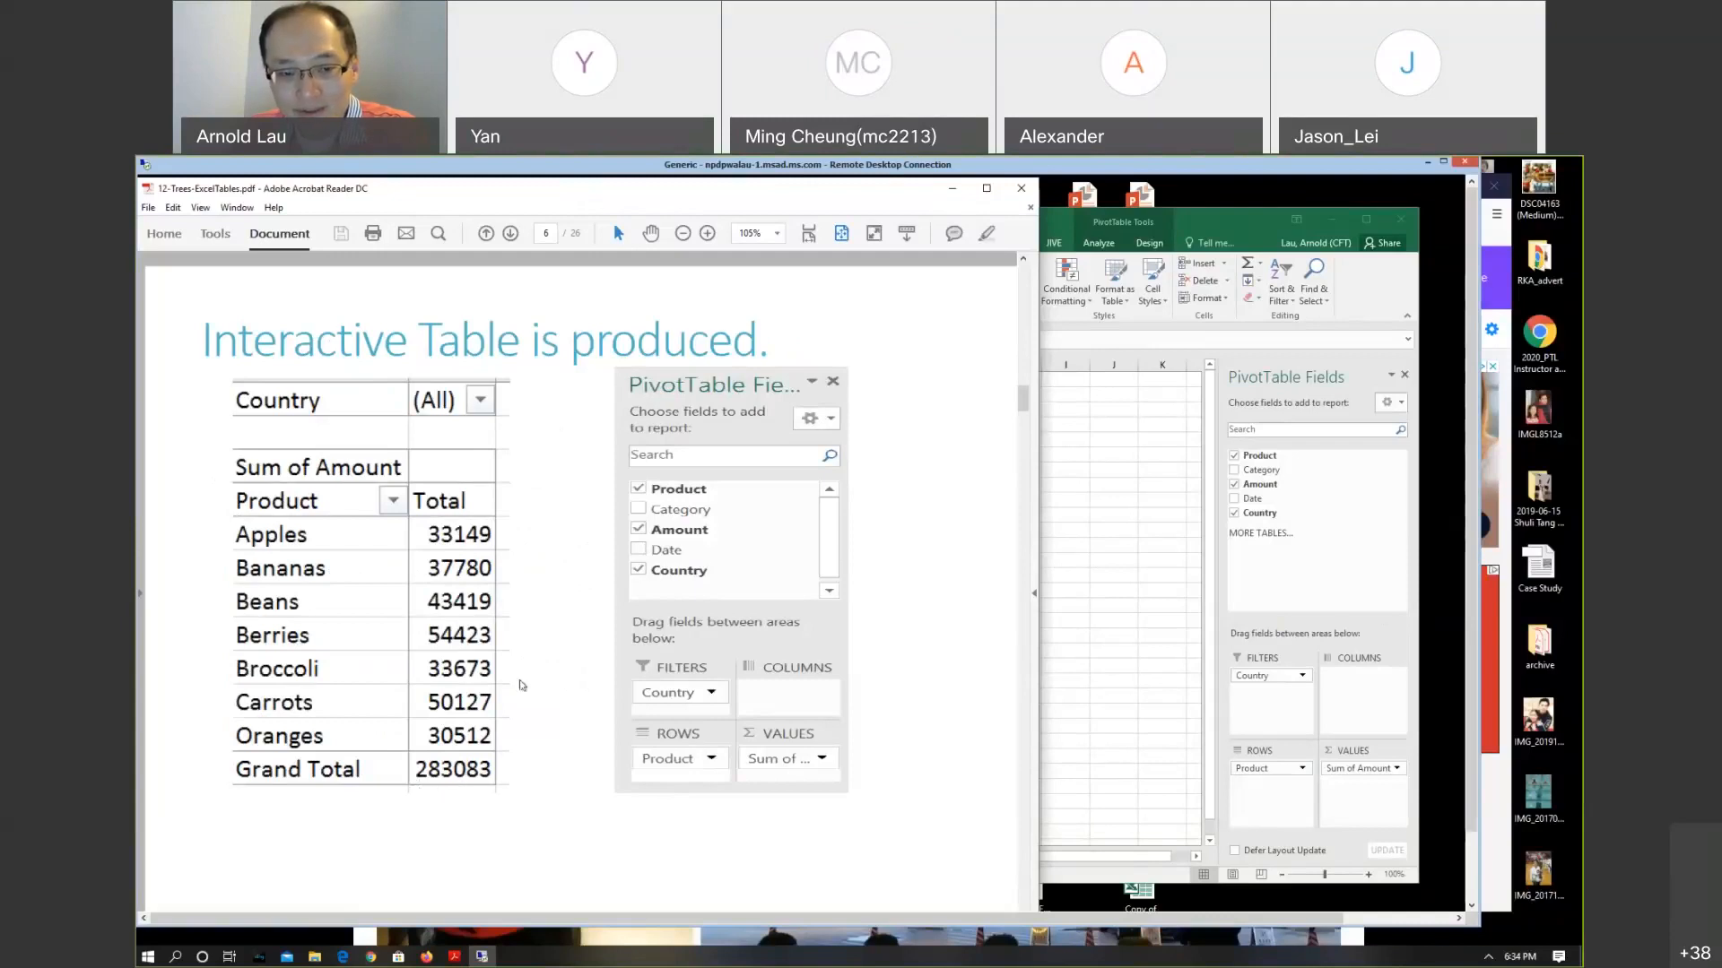
click(1220, 224)
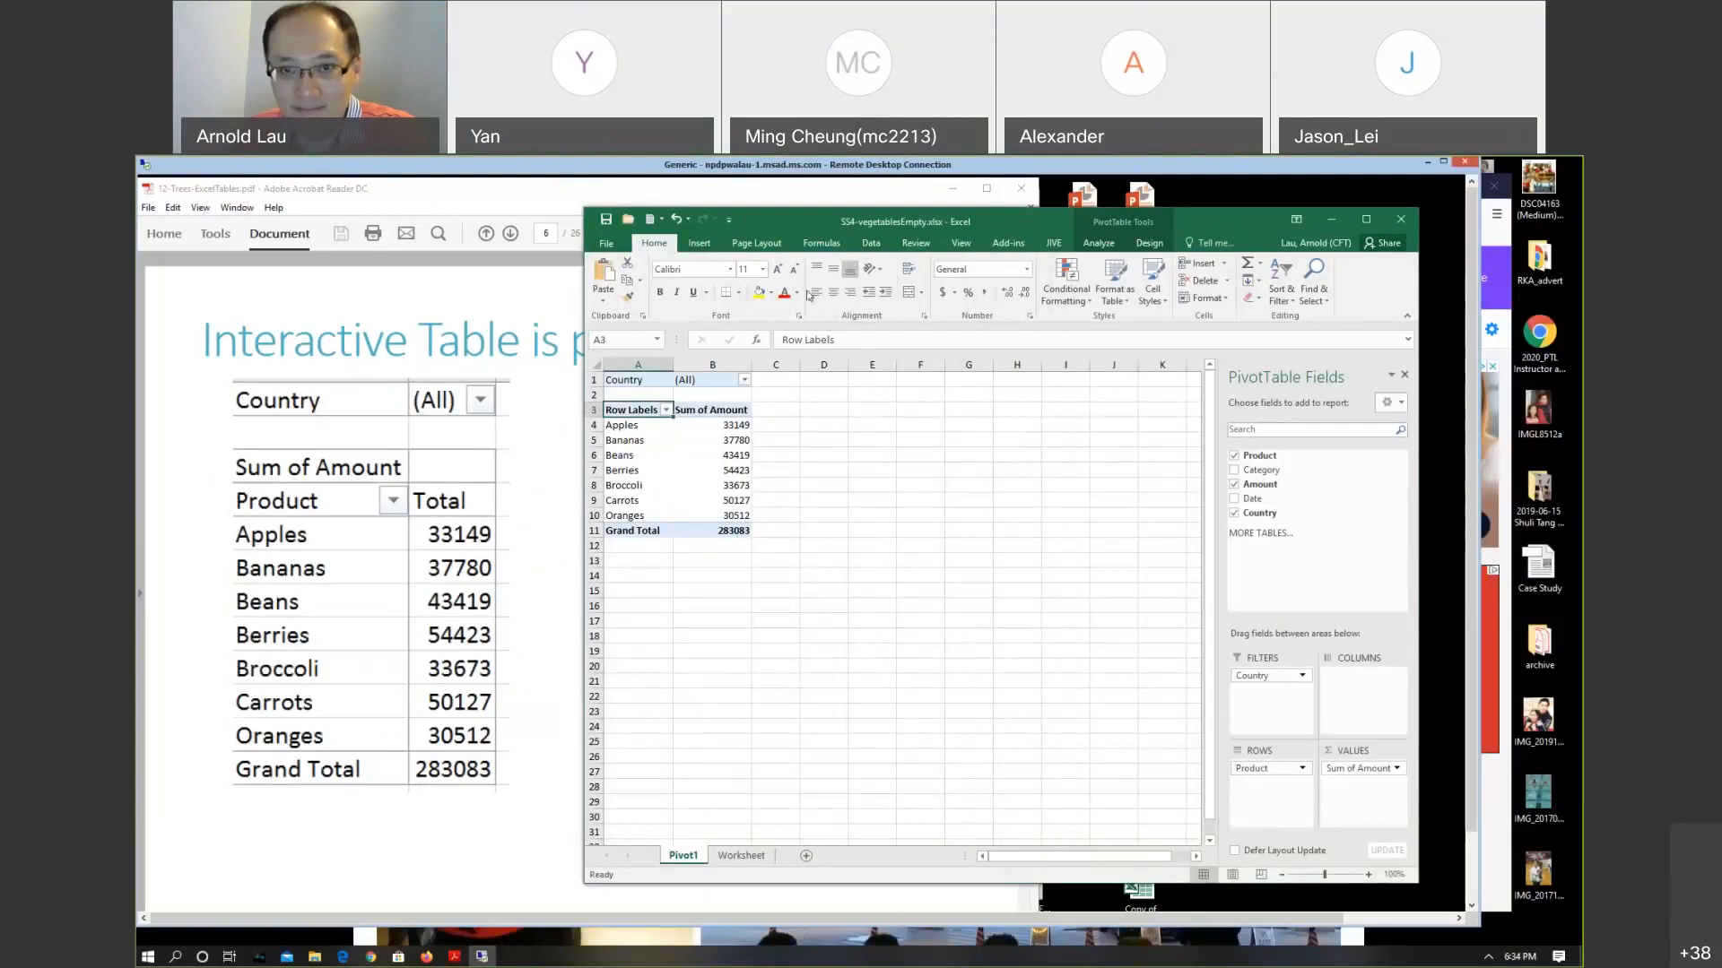
drag(783, 228, 841, 224)
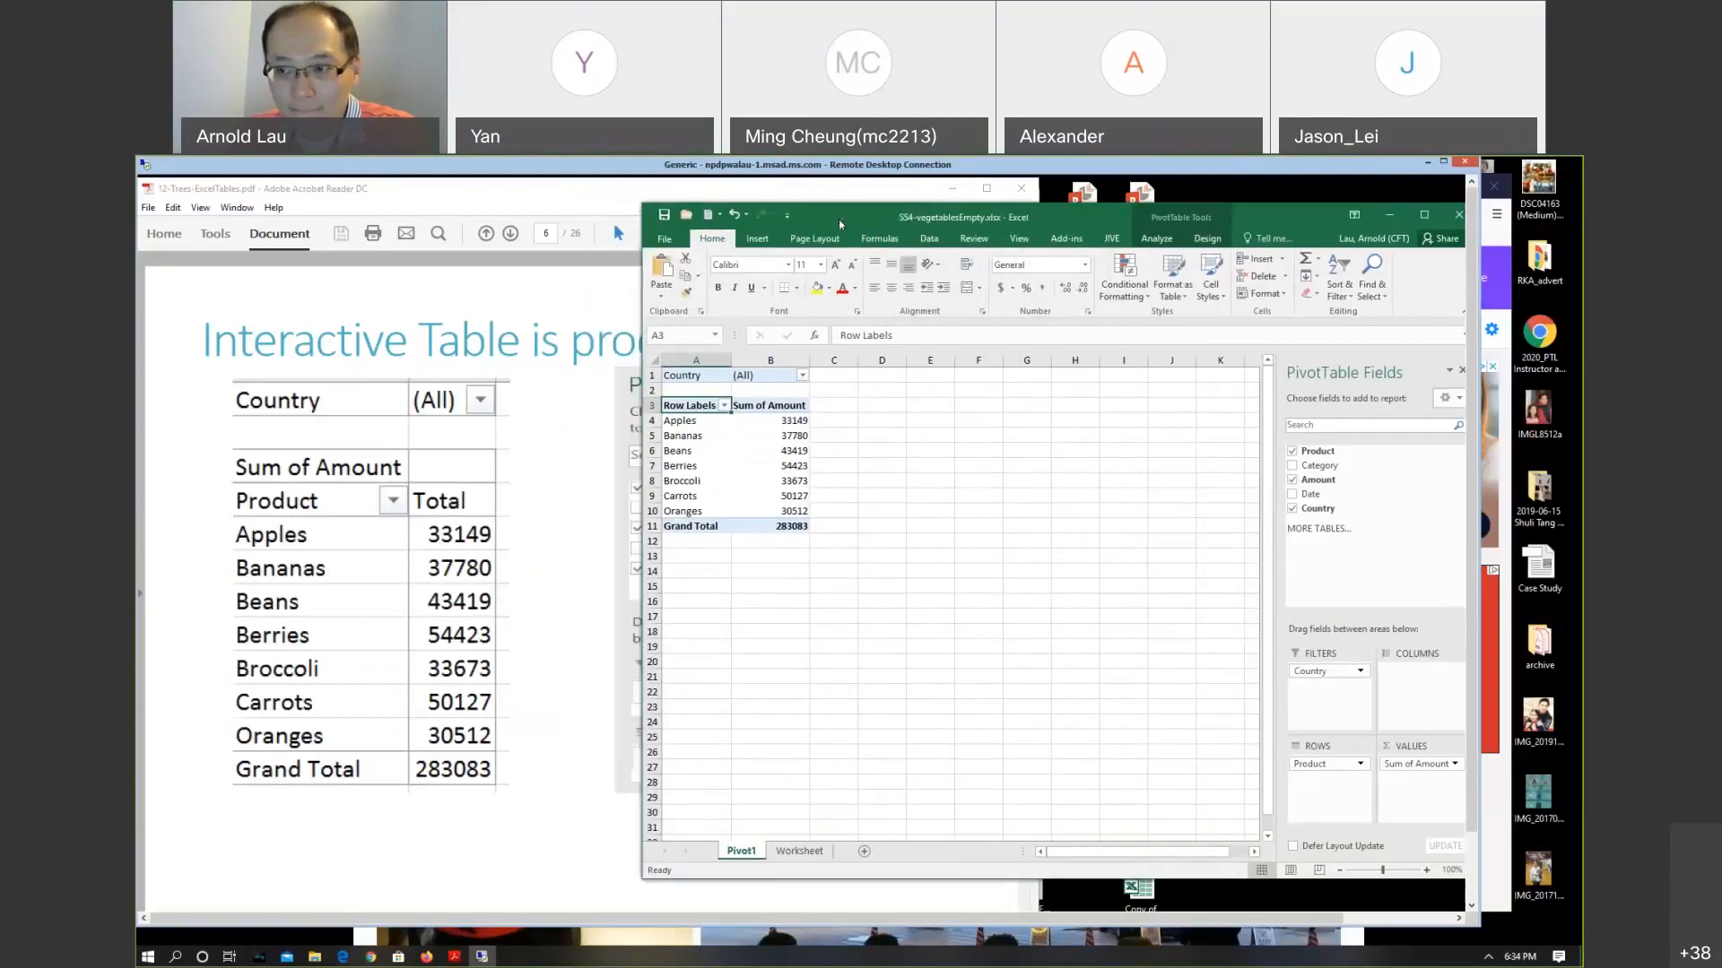
click(530, 713)
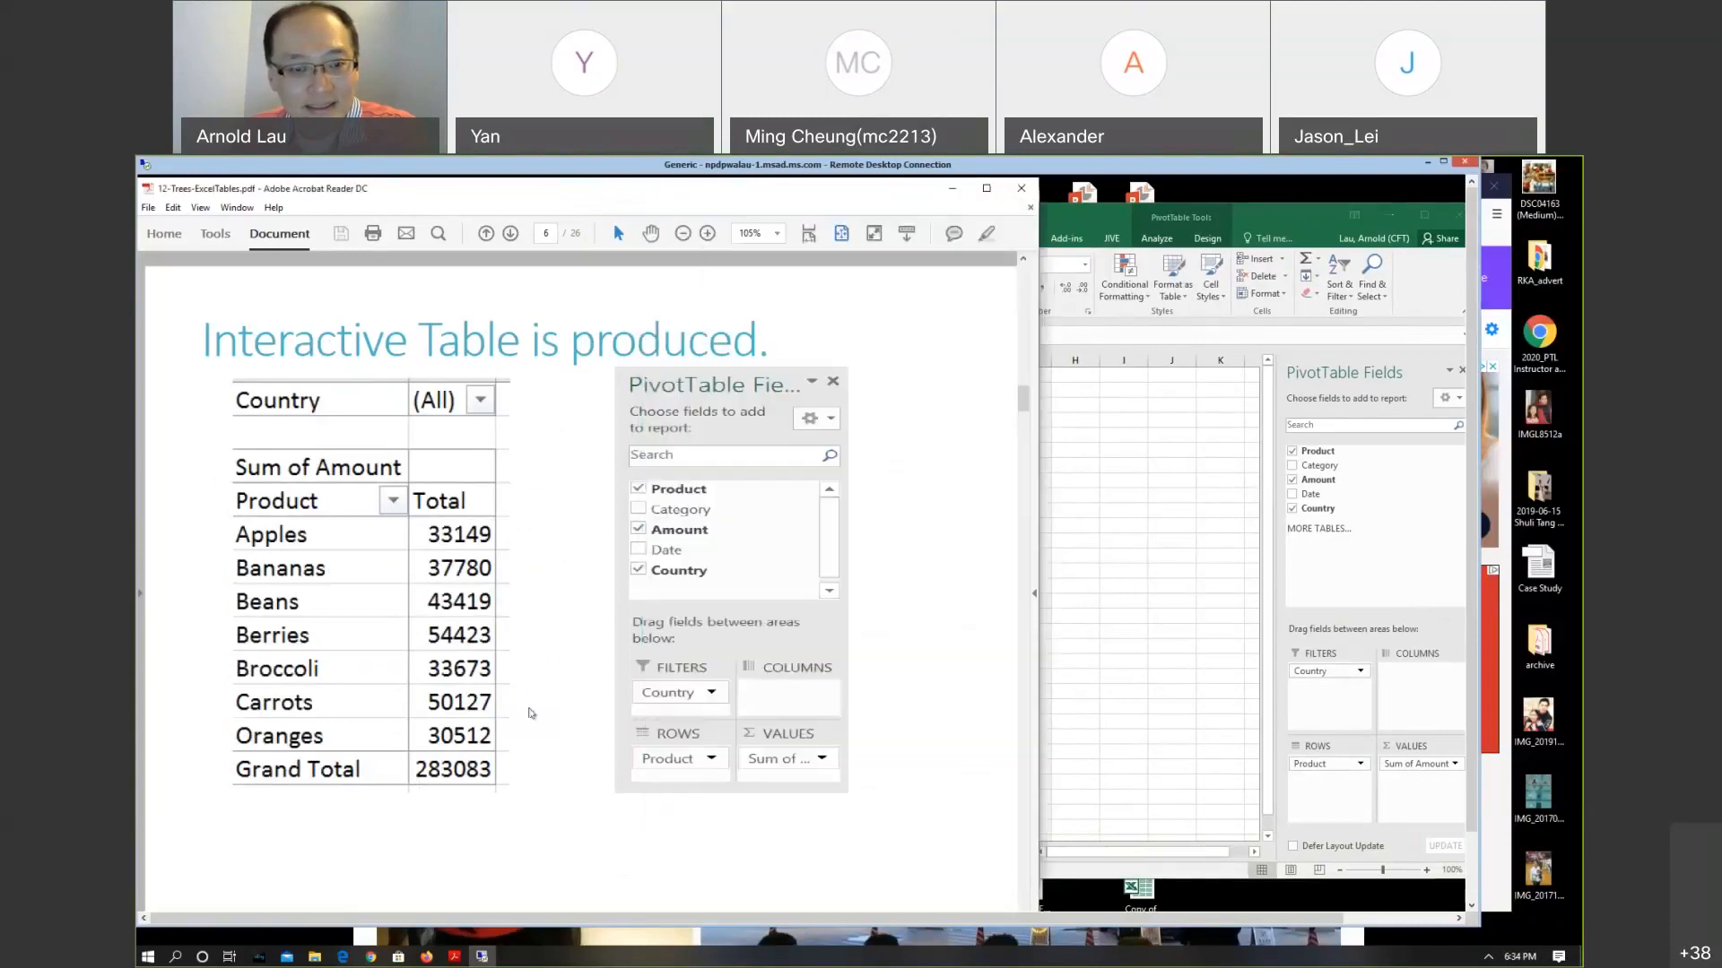
scroll(529, 707, down, 1)
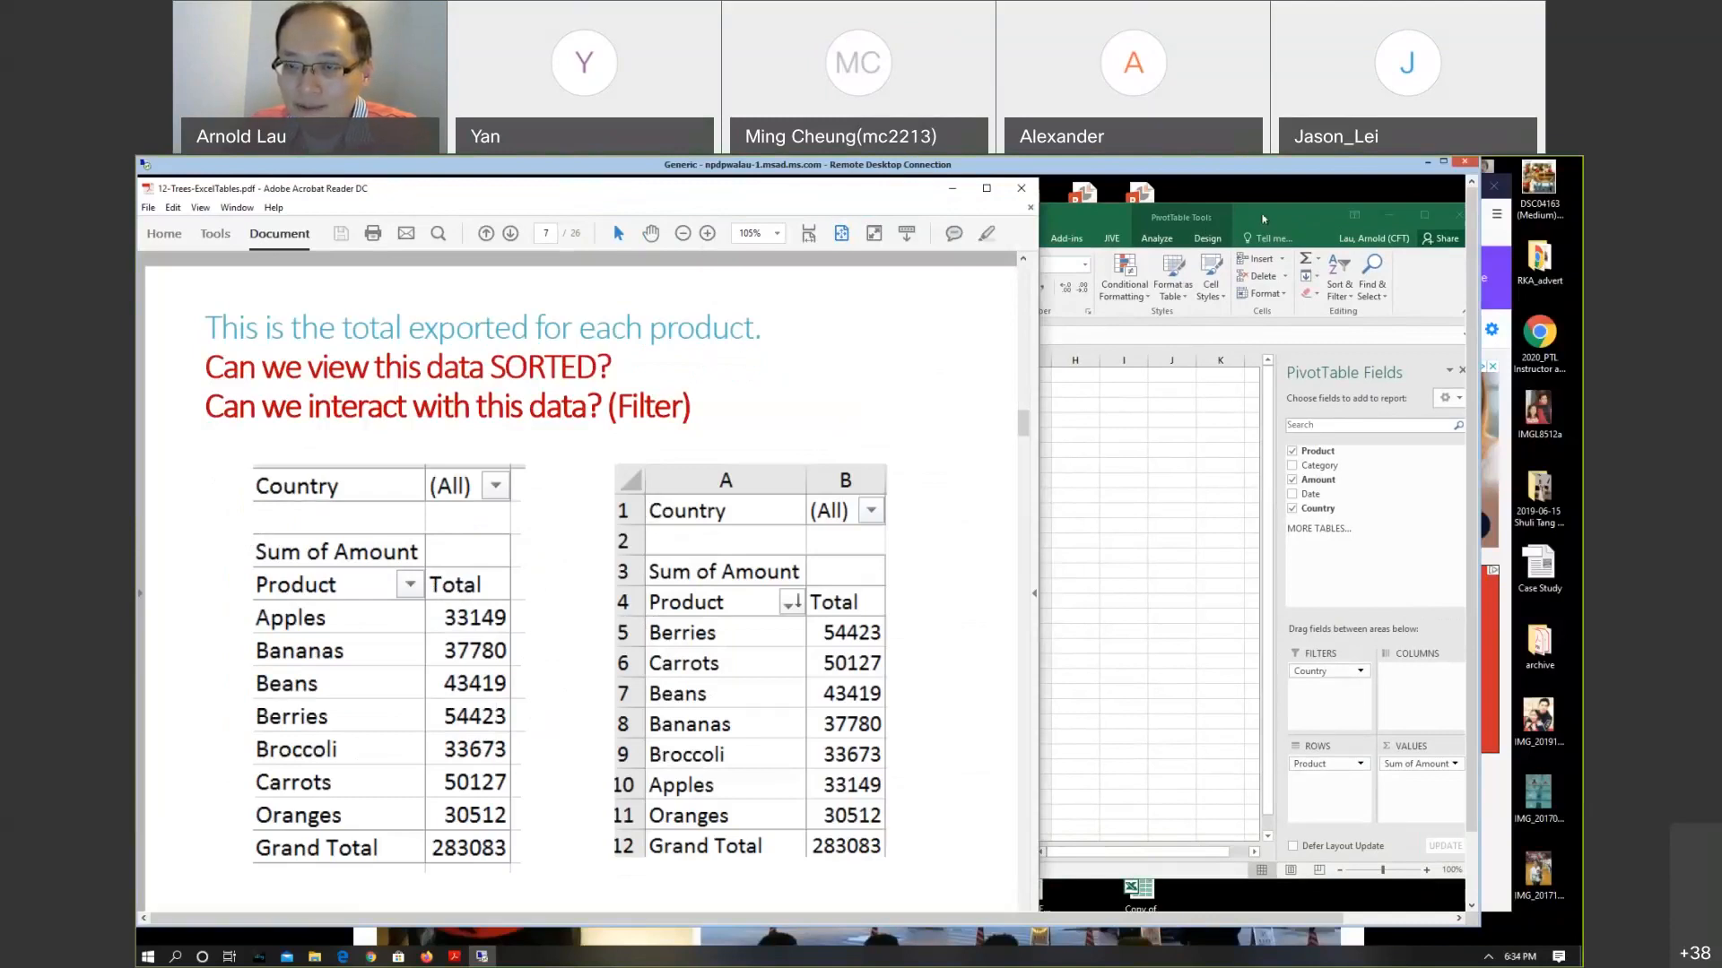
drag(1264, 220, 1241, 223)
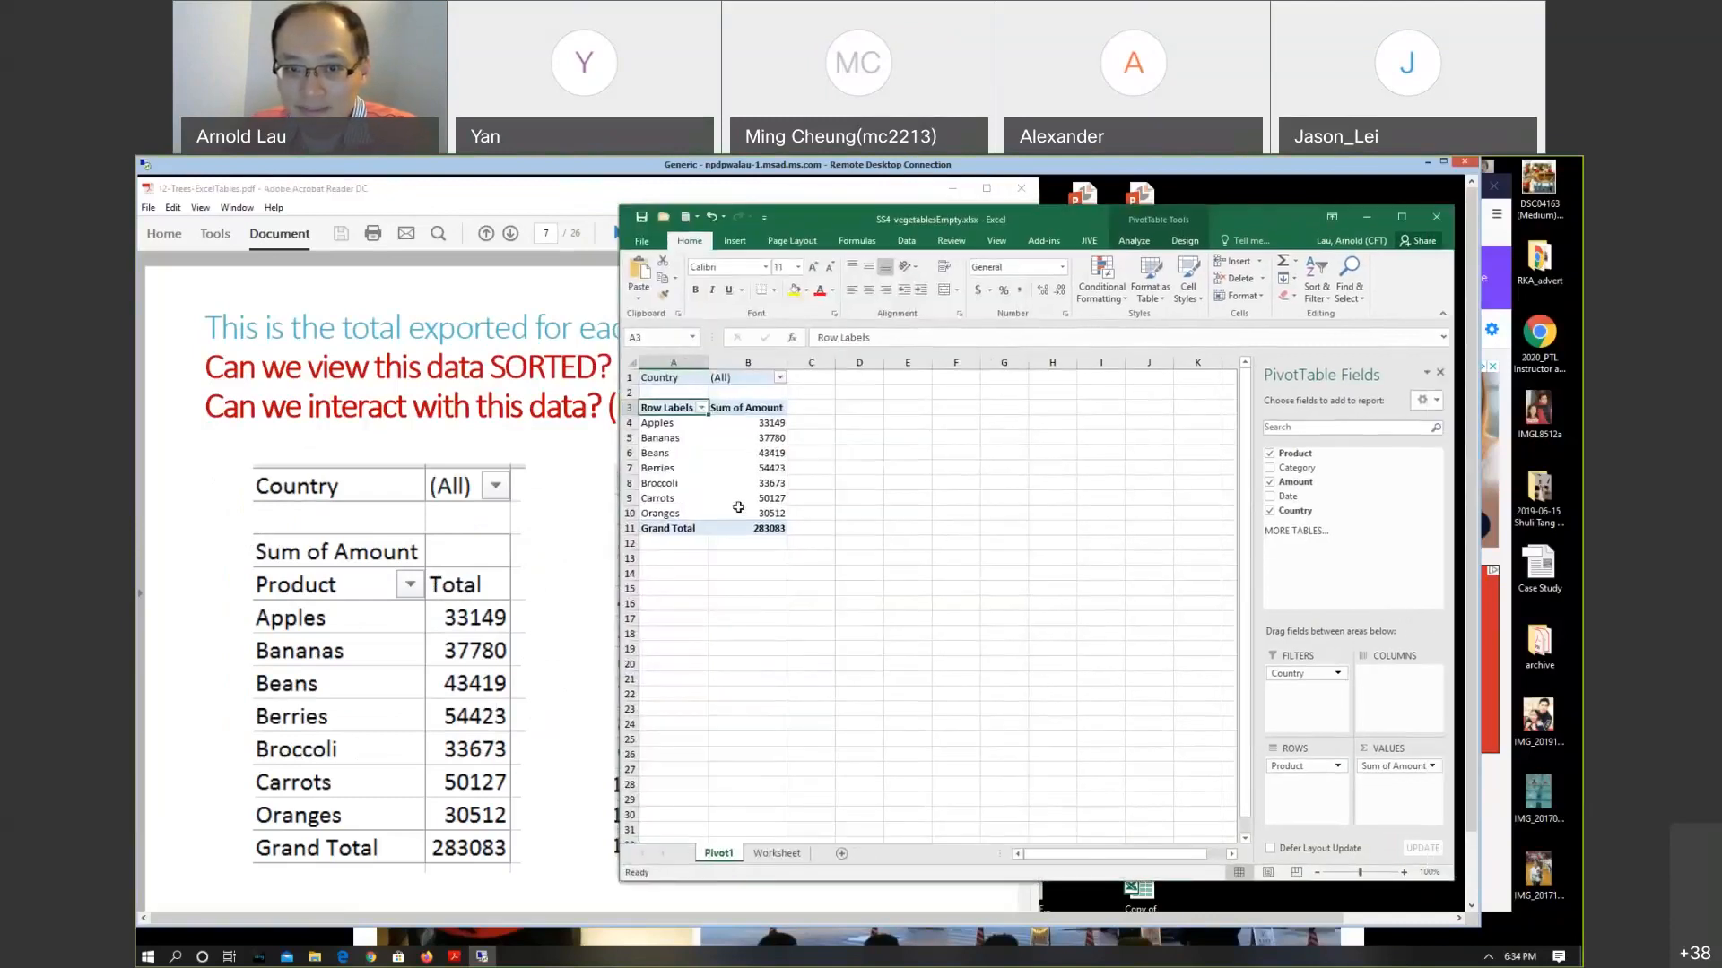
Sort the PivotTable's products A to Z, reverse them to Z to A, and restore the A to Z order
click(703, 408)
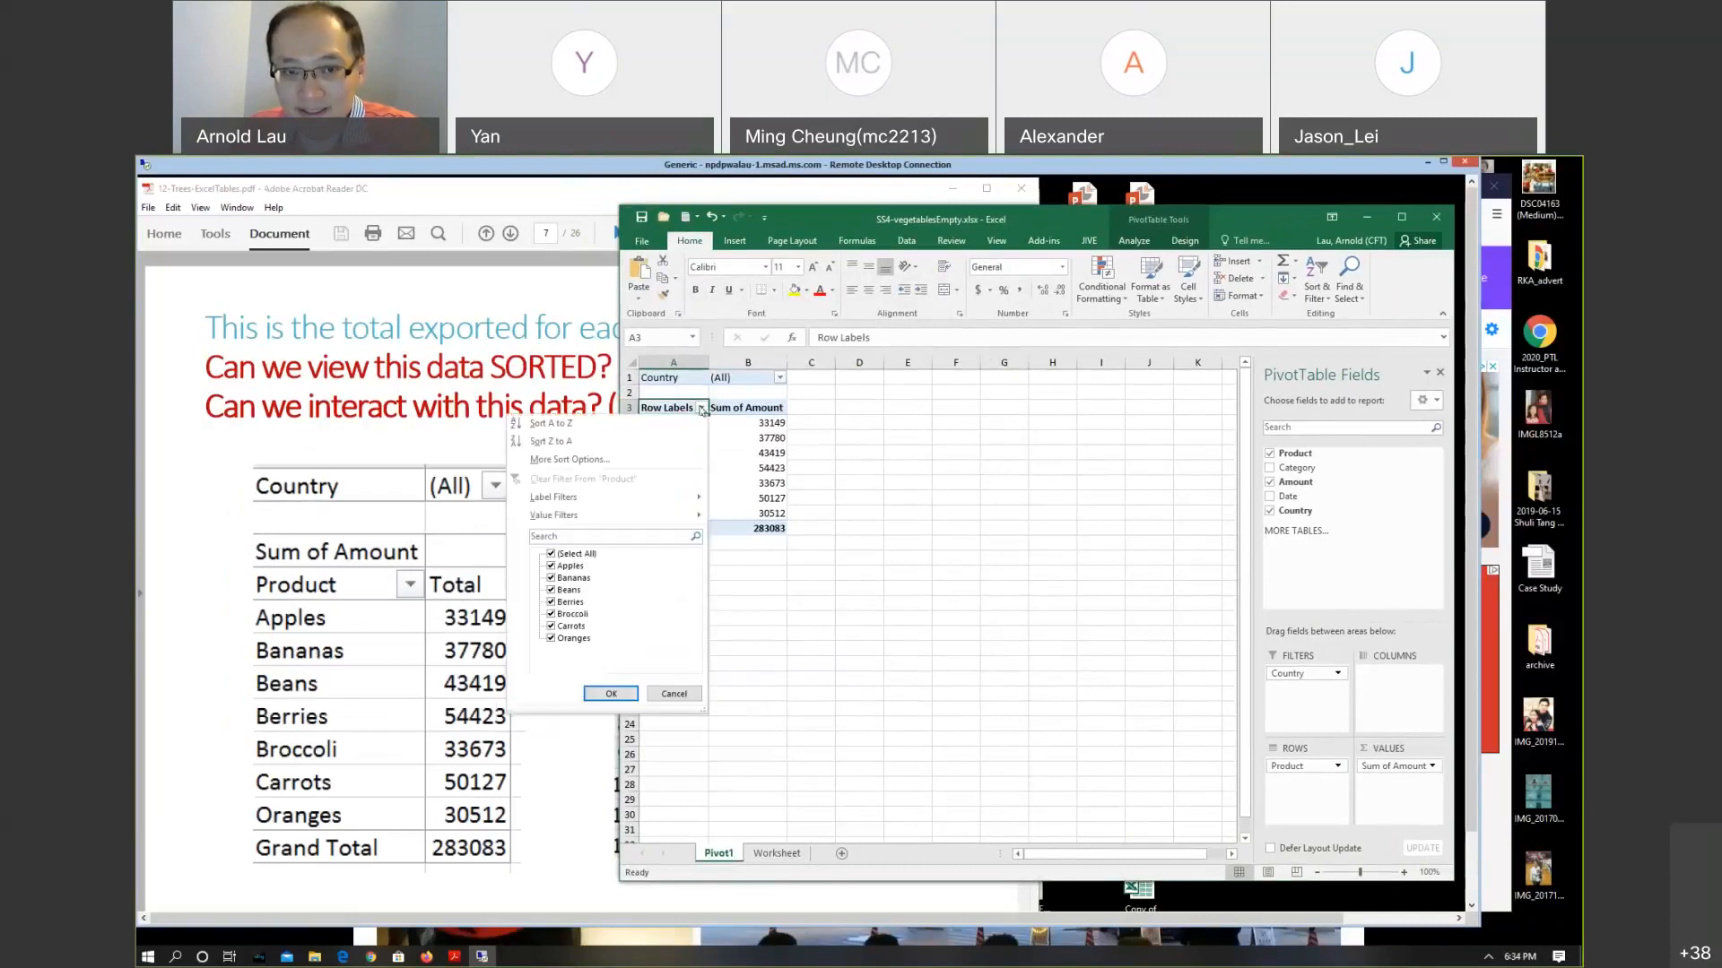
click(560, 425)
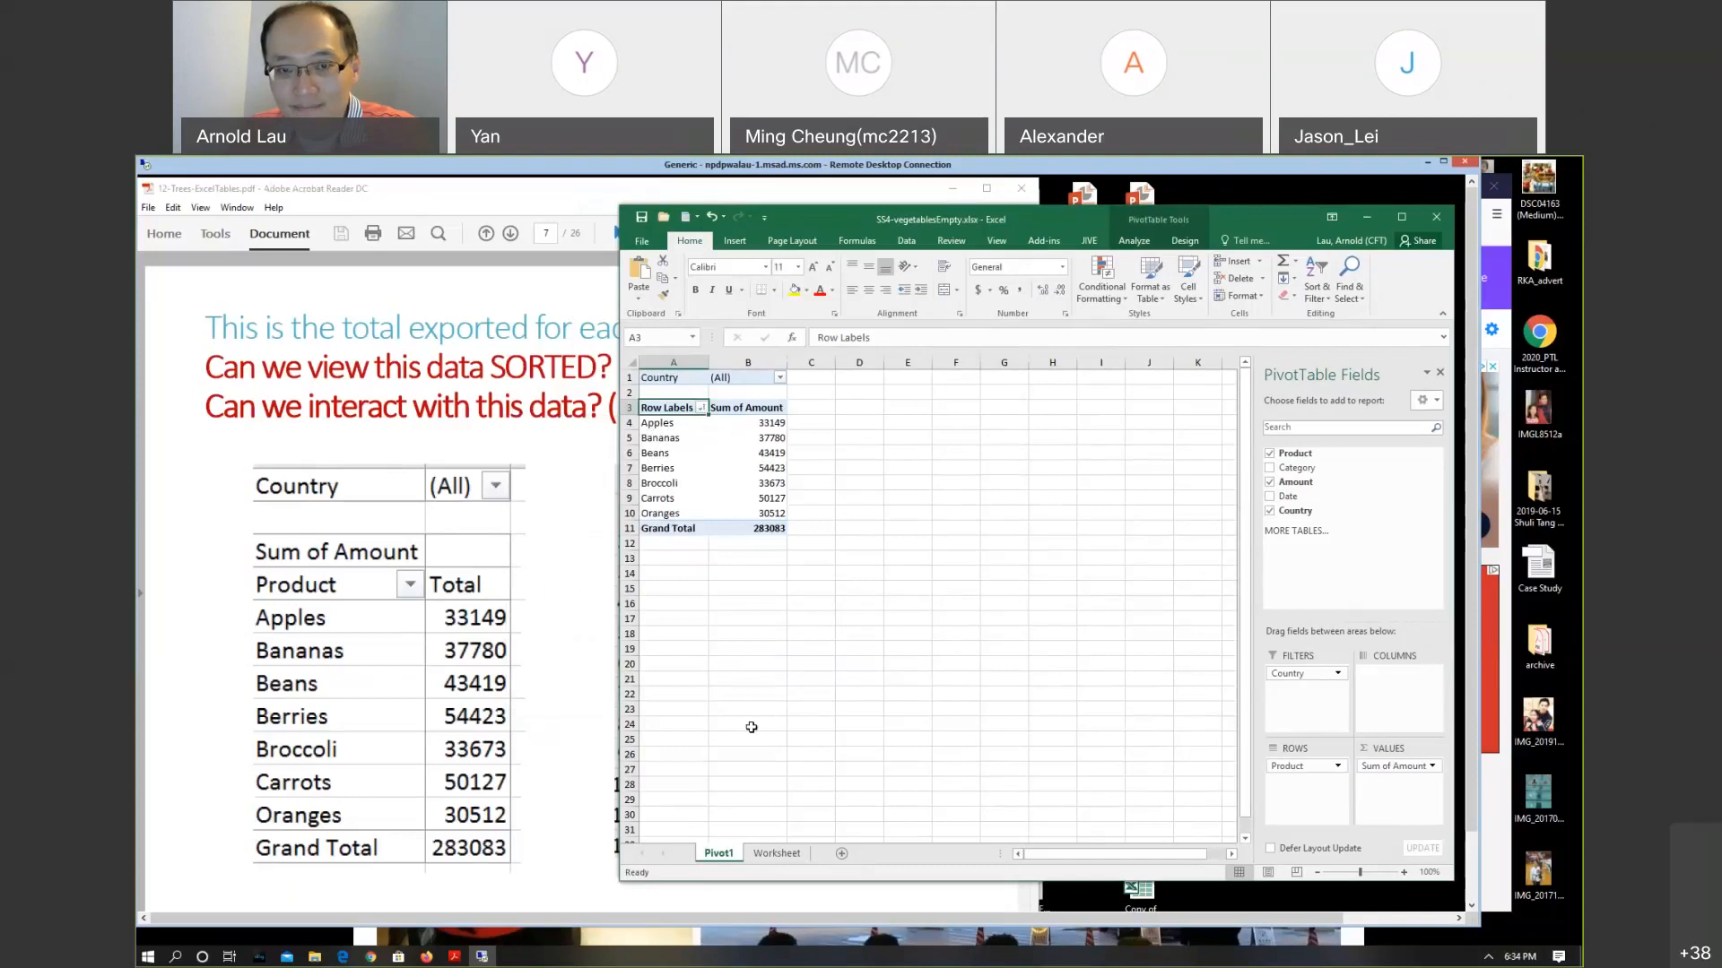
click(700, 408)
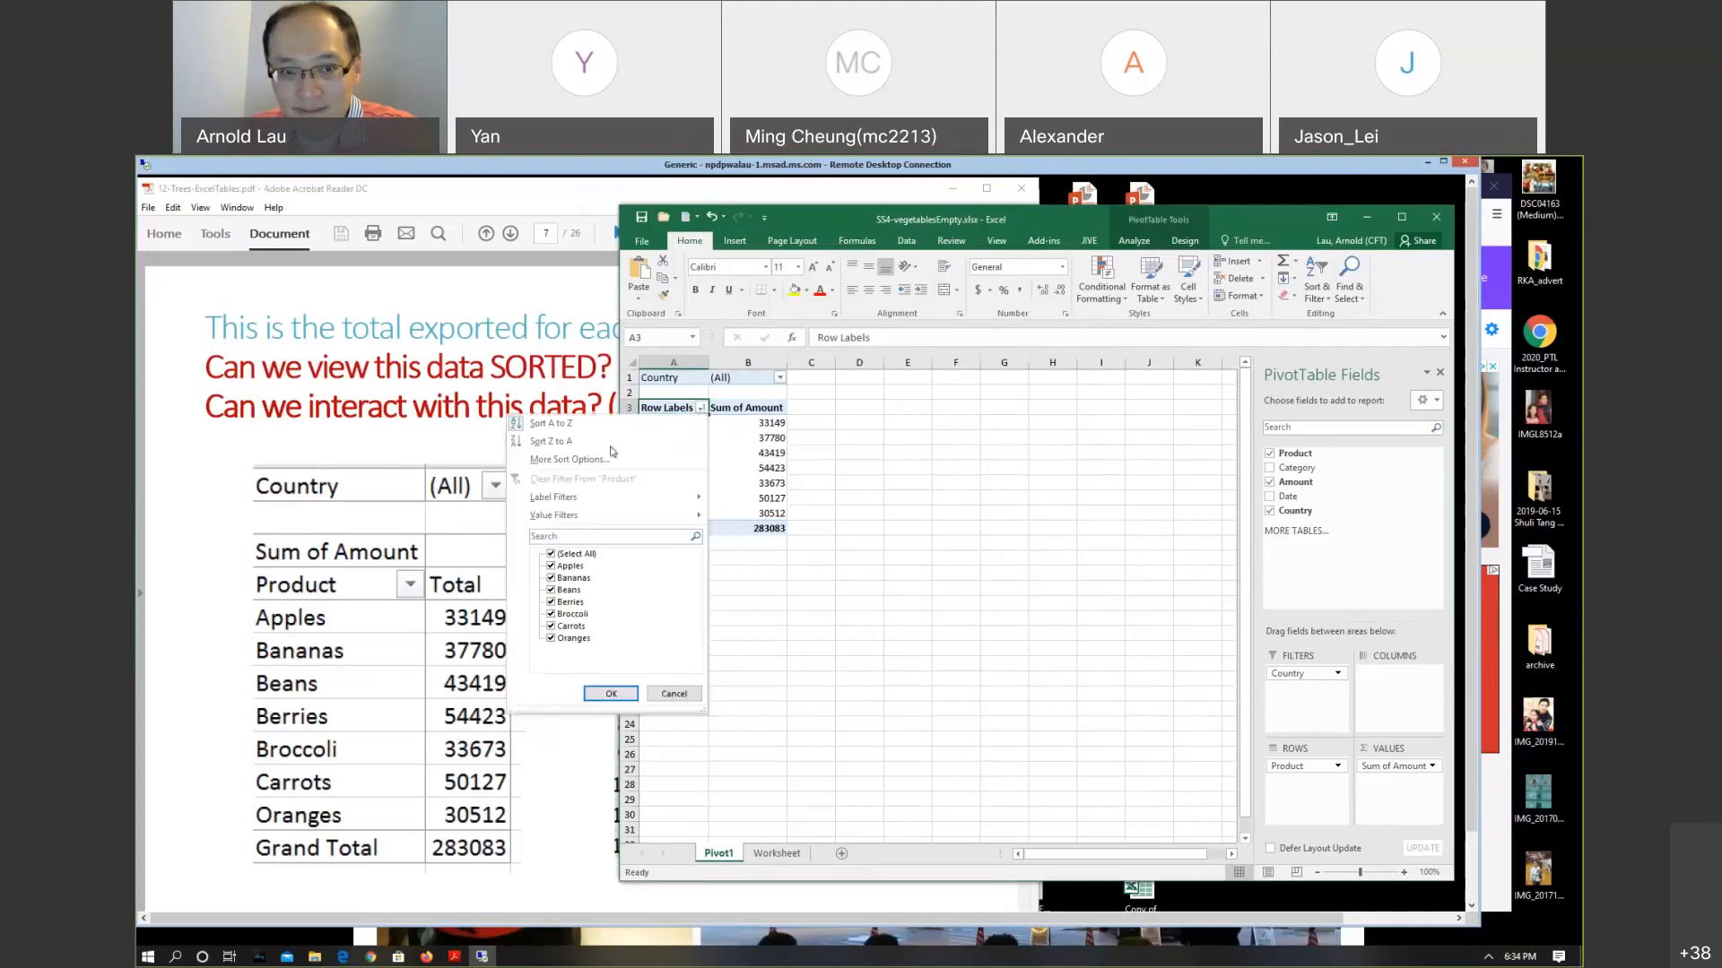
click(567, 443)
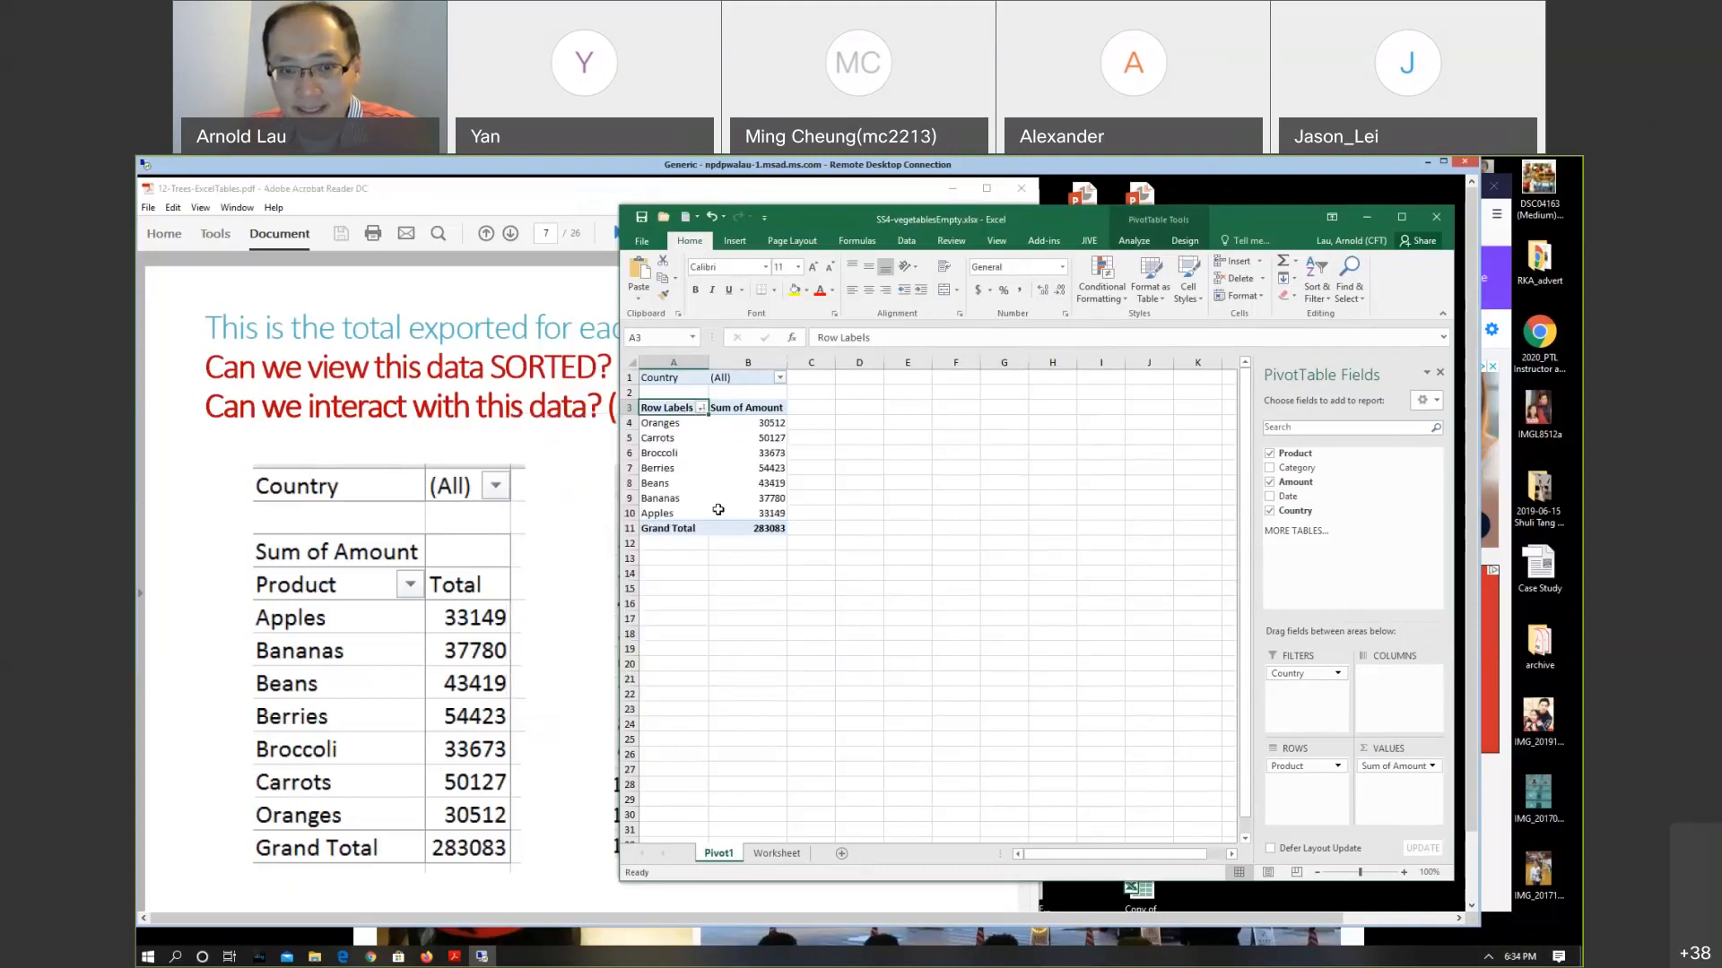
click(700, 408)
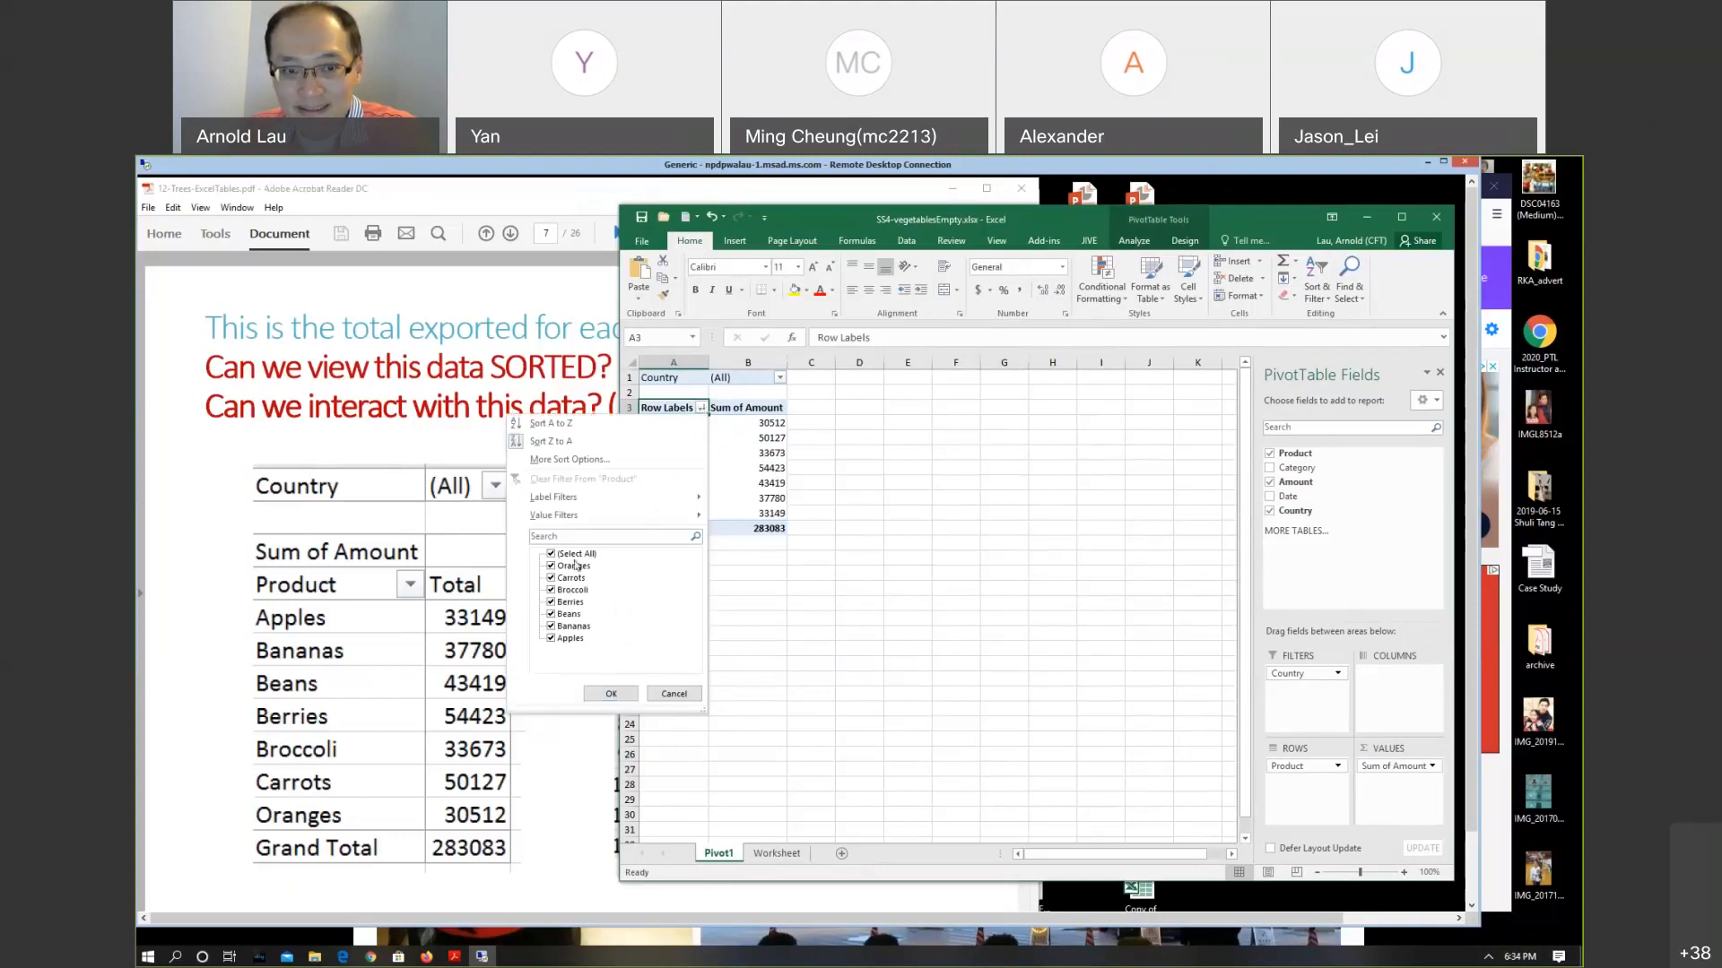
click(543, 424)
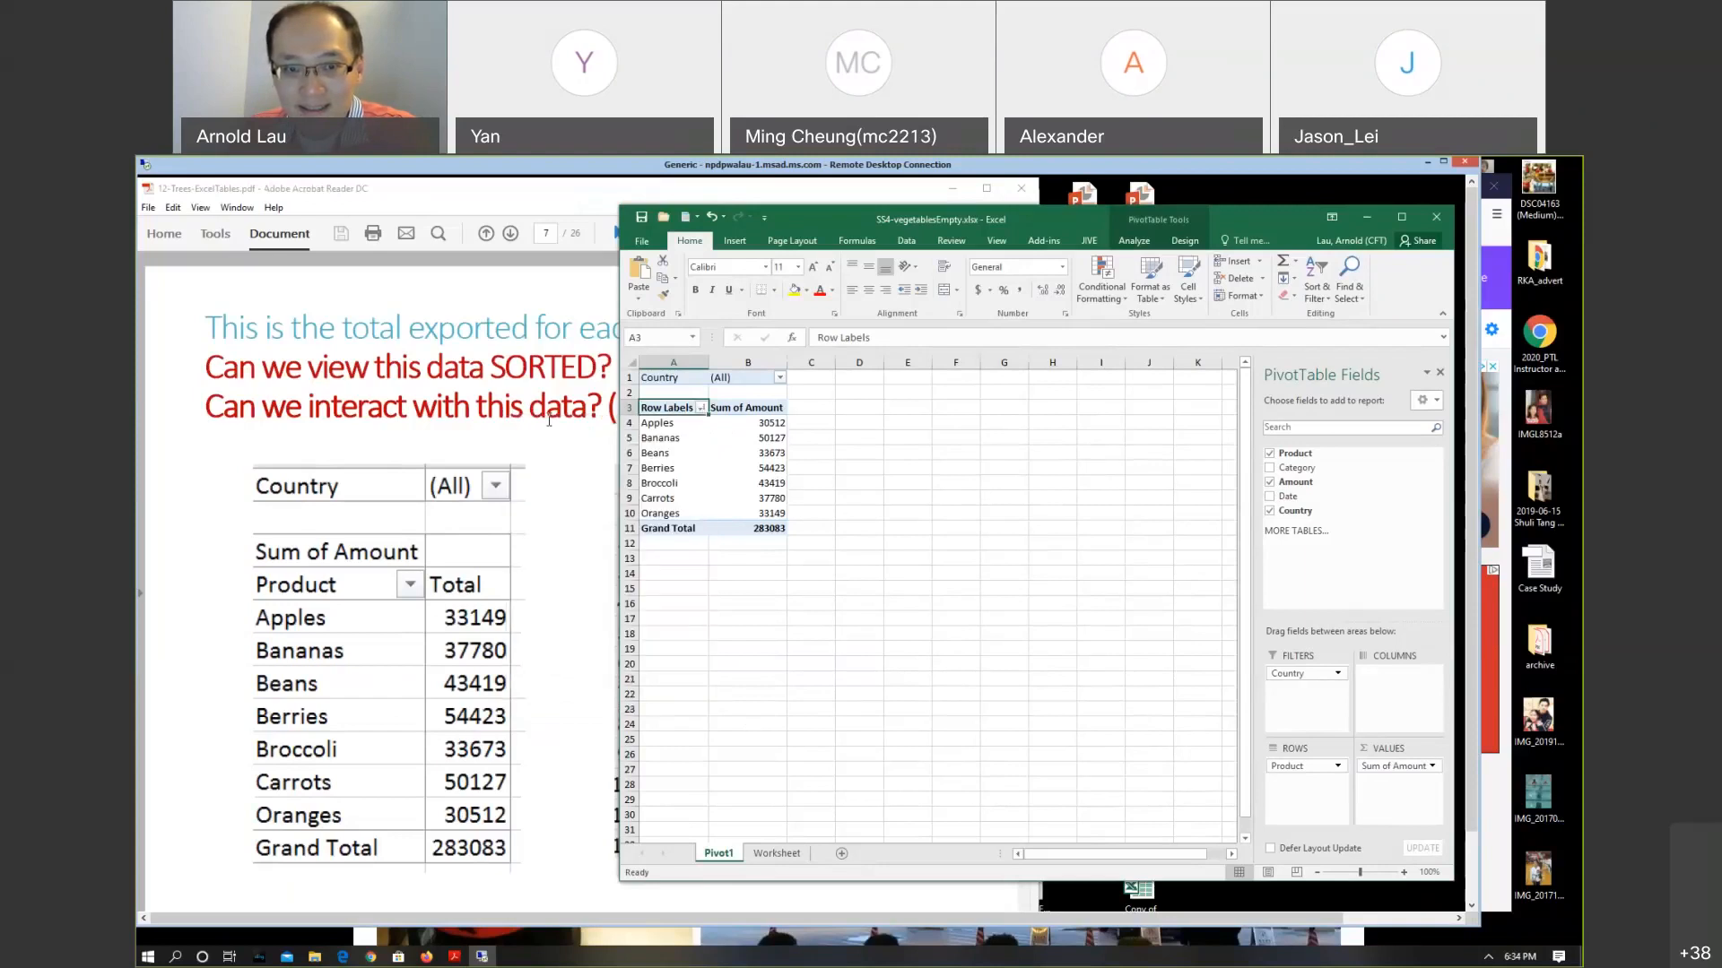
Exclude Apples with the product filter on Pivot1 and check the source records on the Worksheet sheet
click(700, 408)
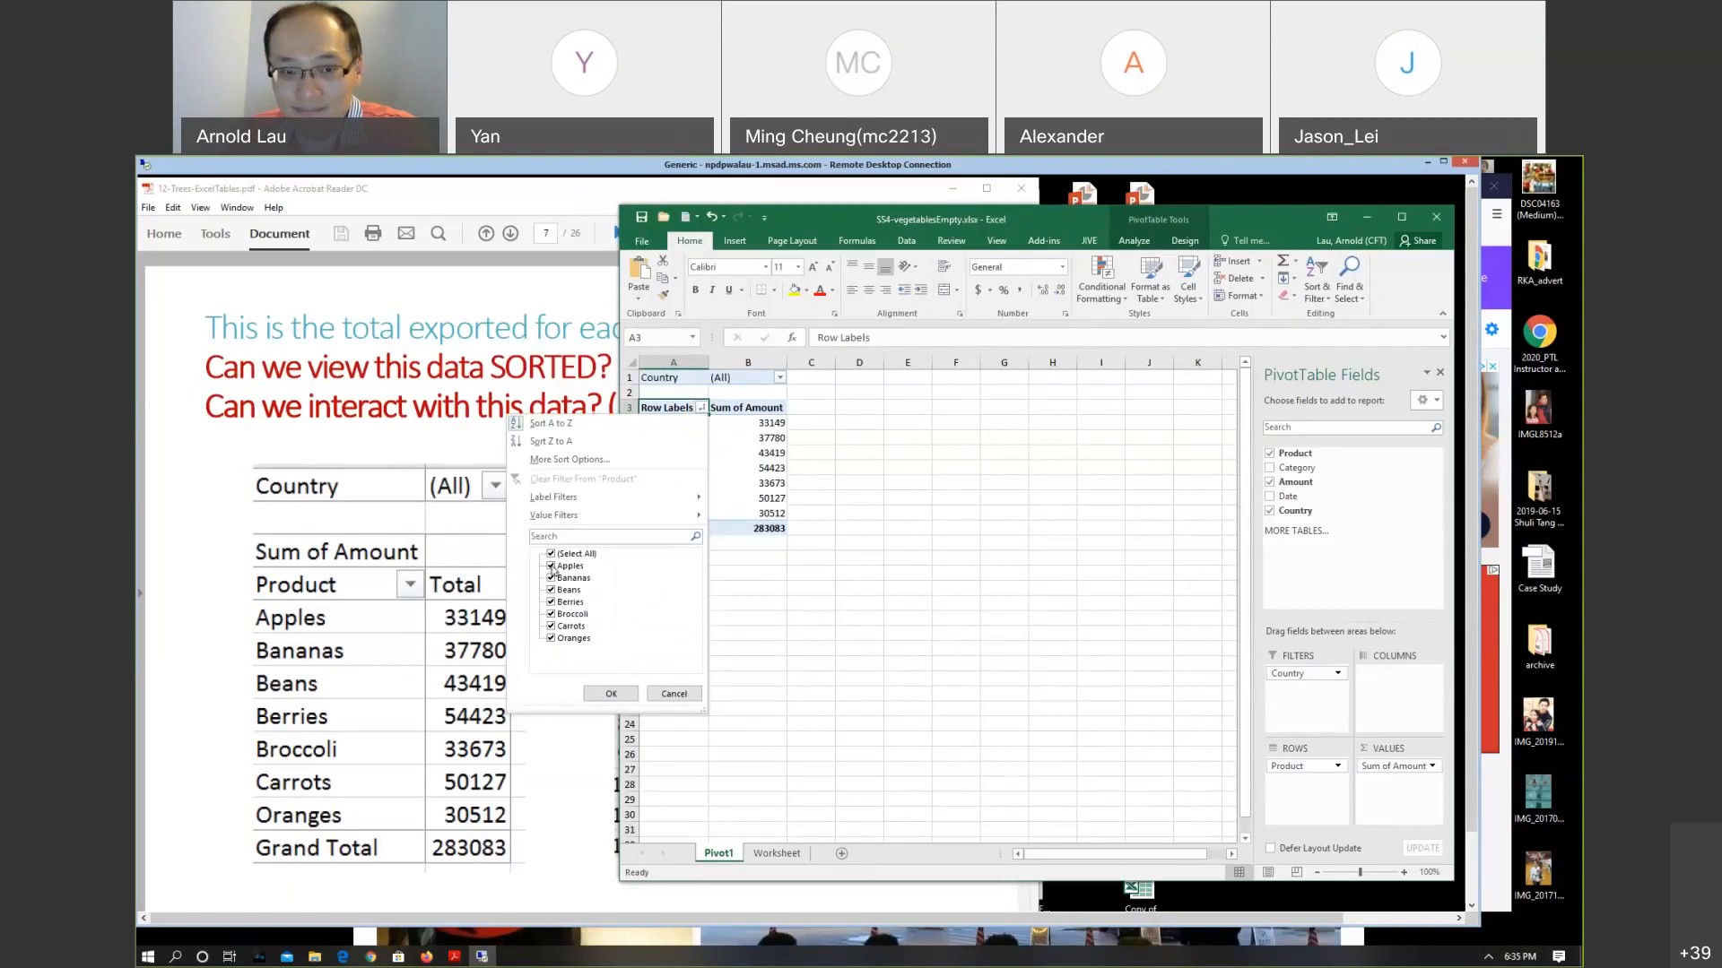
click(607, 689)
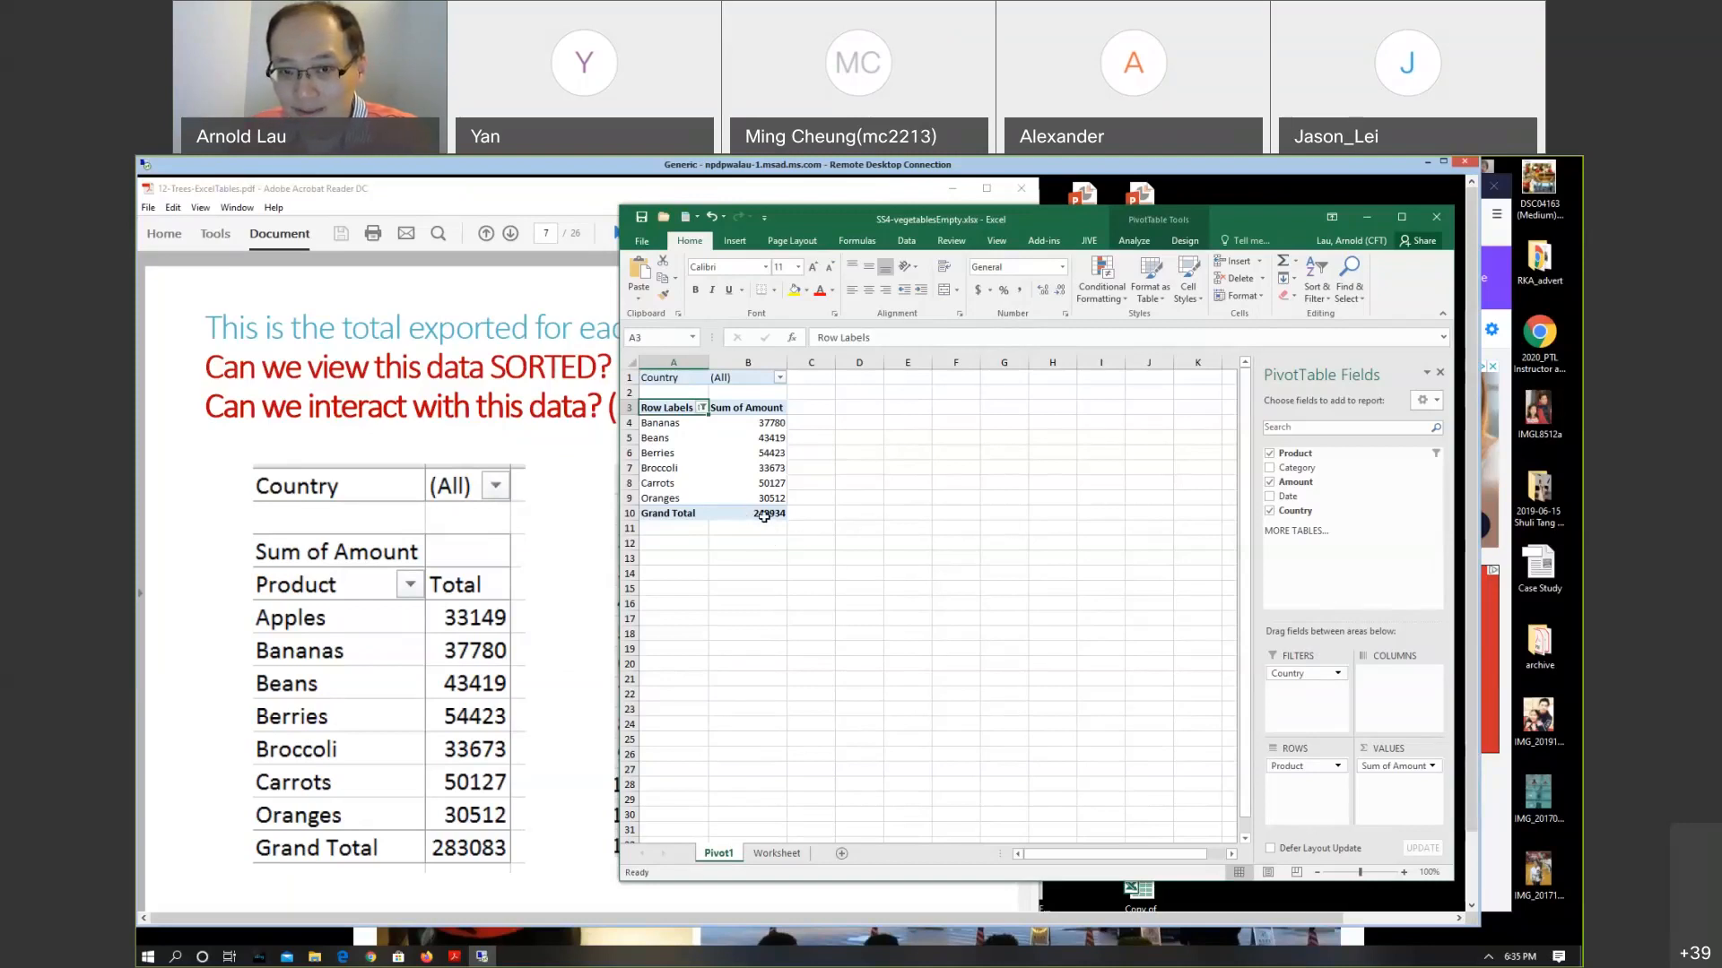
mouse_move(765, 516)
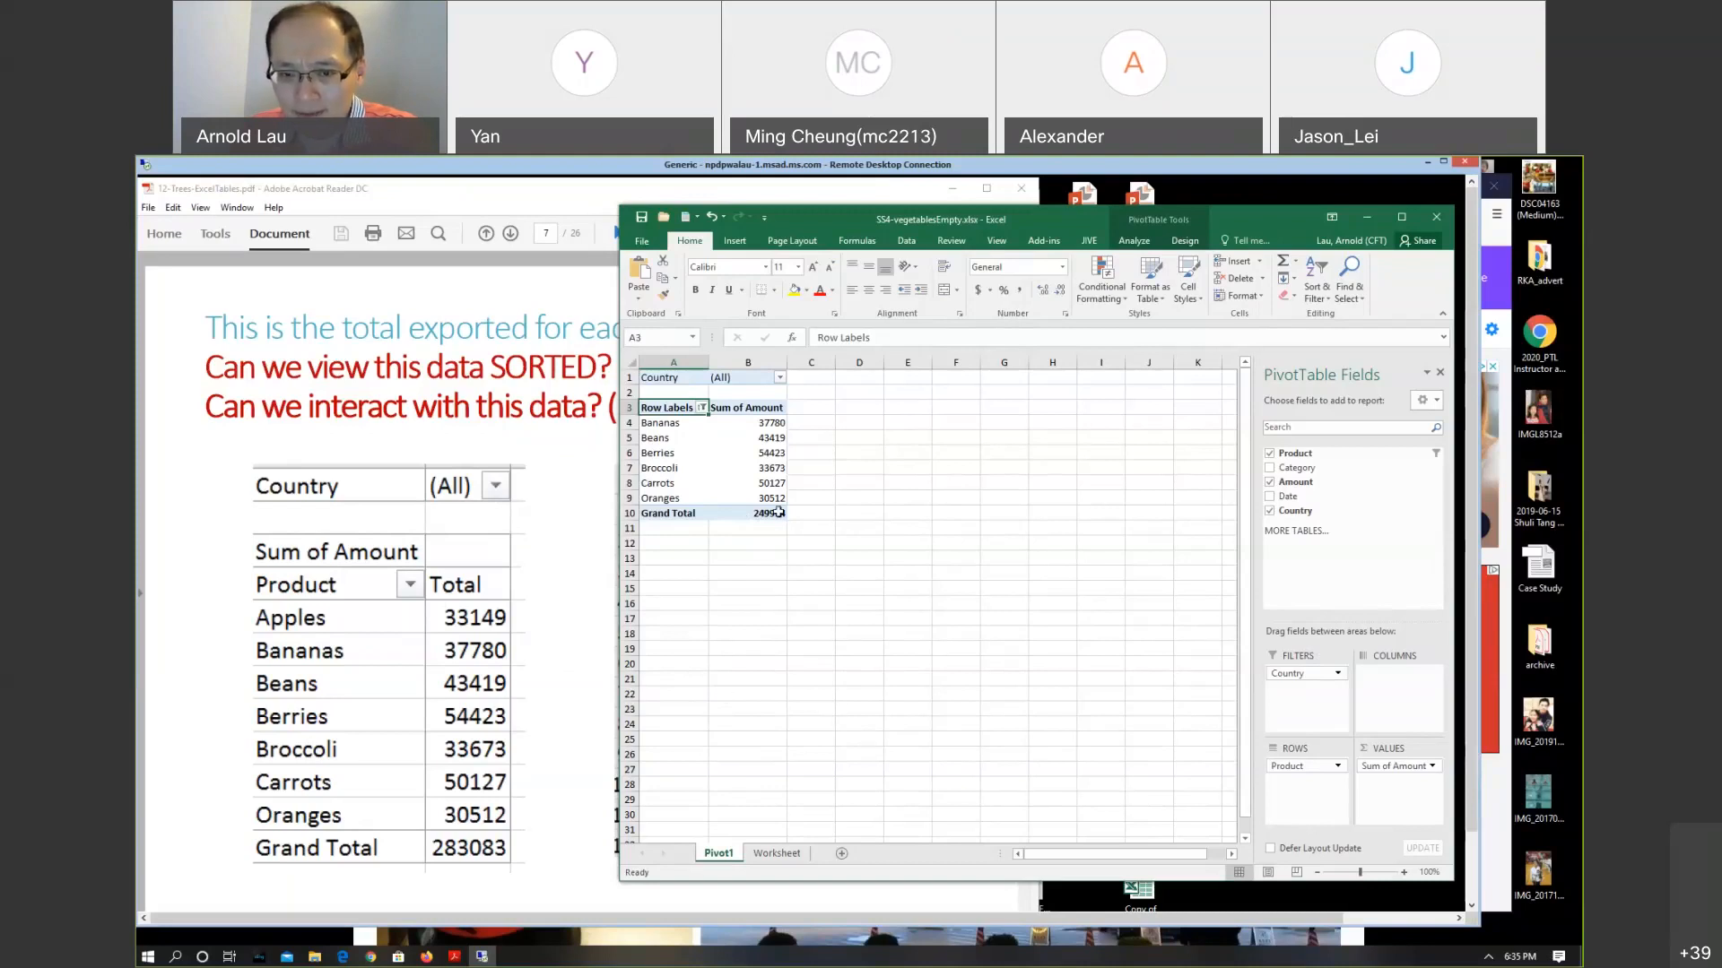
click(776, 852)
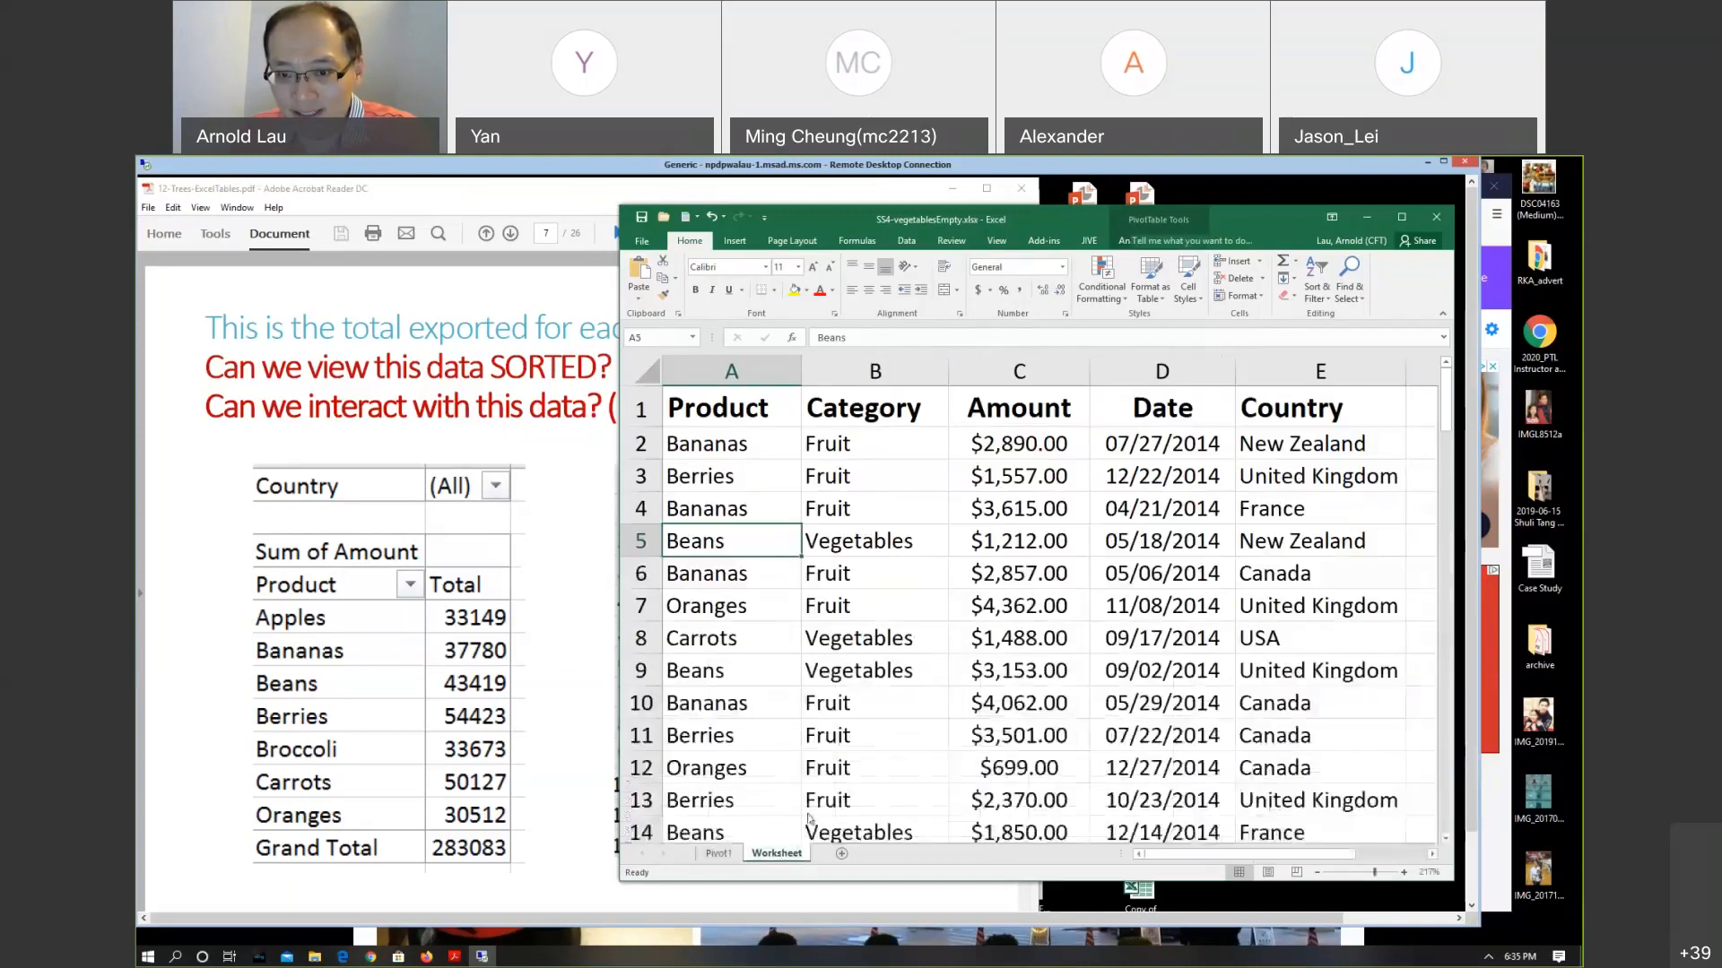
click(719, 853)
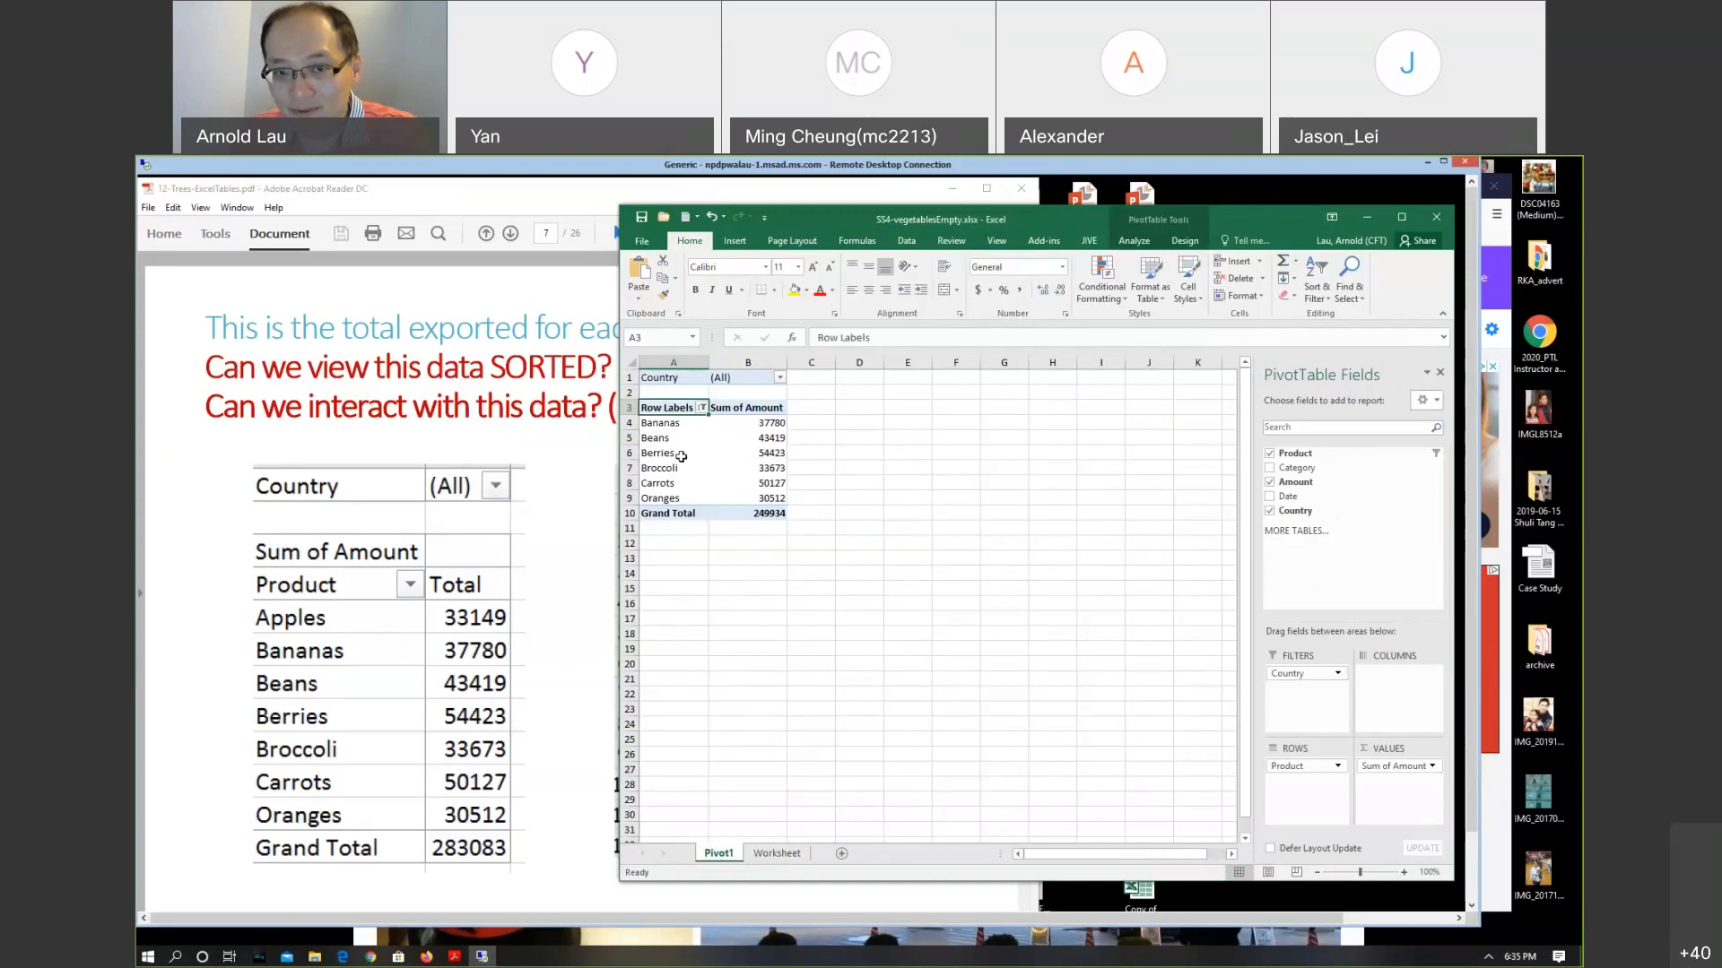
Include Apples in the PivotTable's product filter again so that all products are selected
click(704, 410)
click(768, 572)
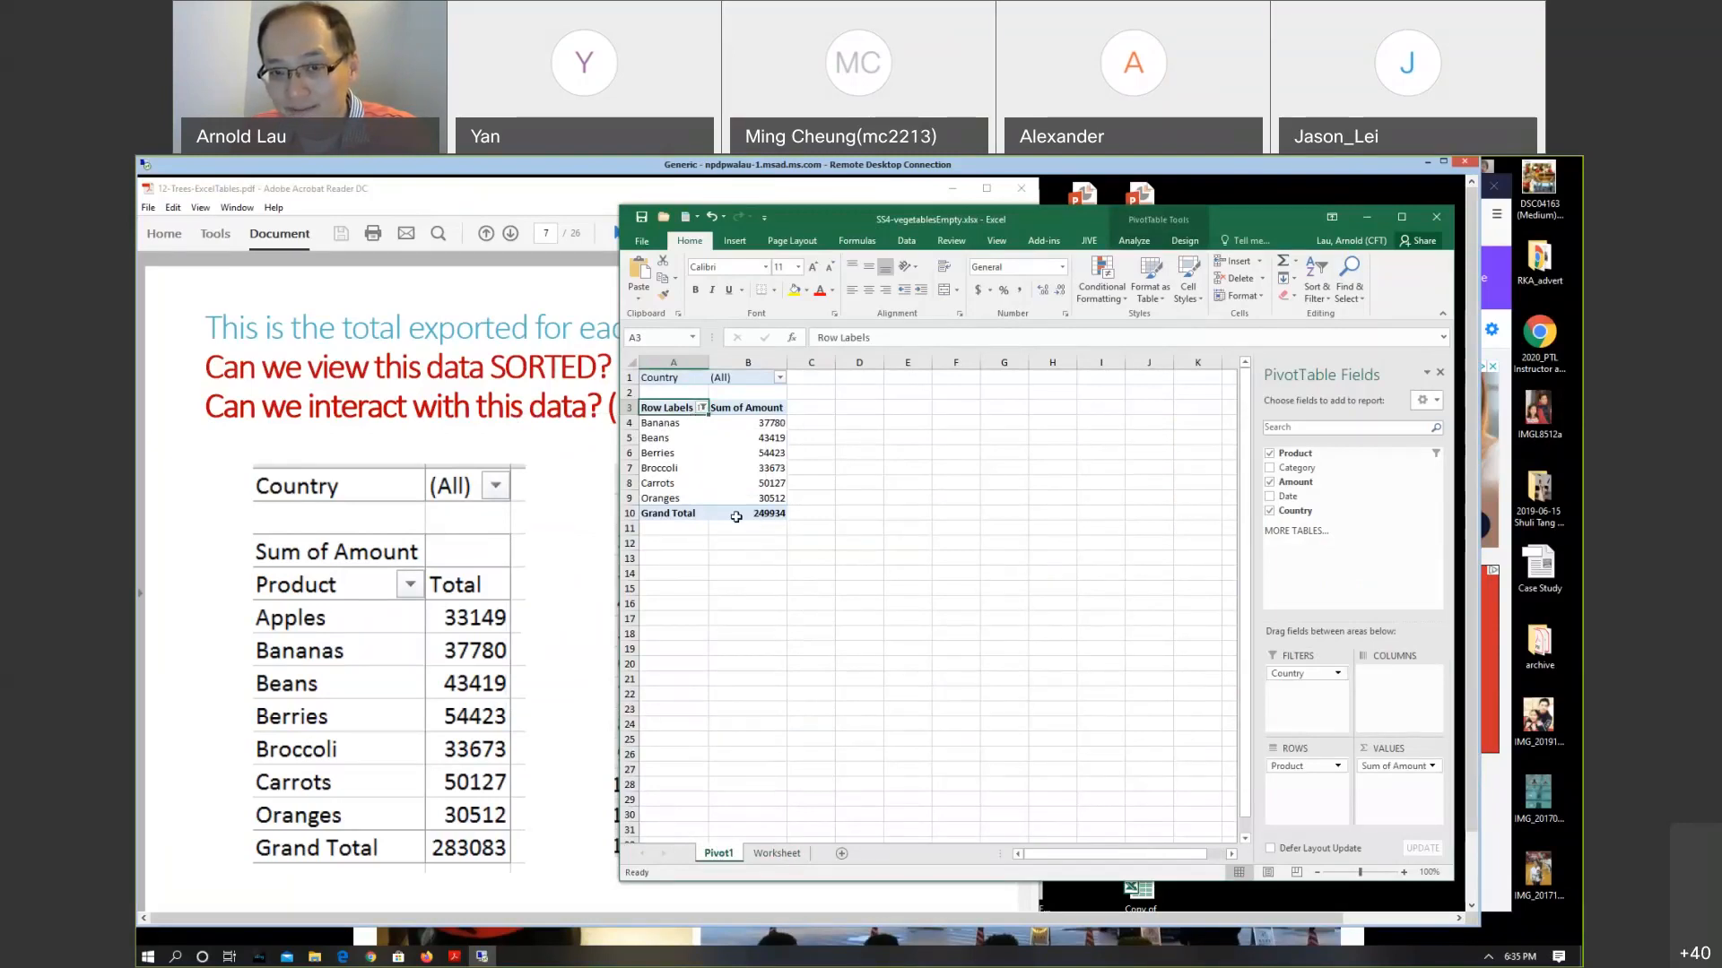
click(703, 408)
click(578, 567)
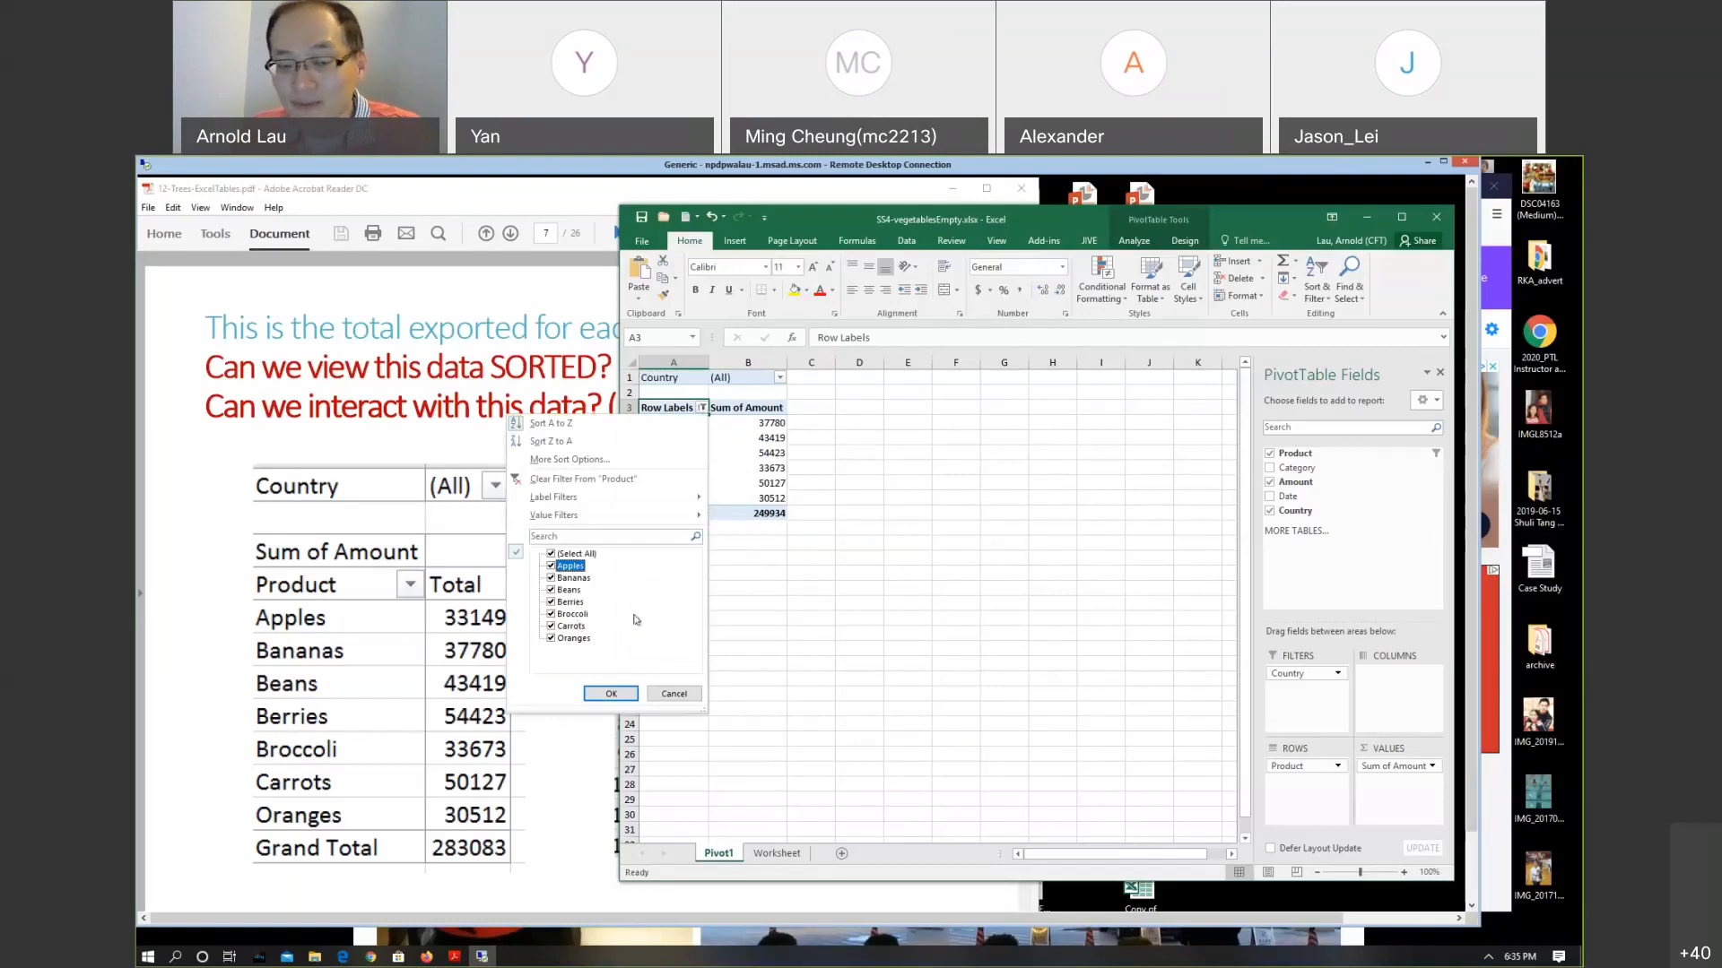
click(668, 605)
click(625, 698)
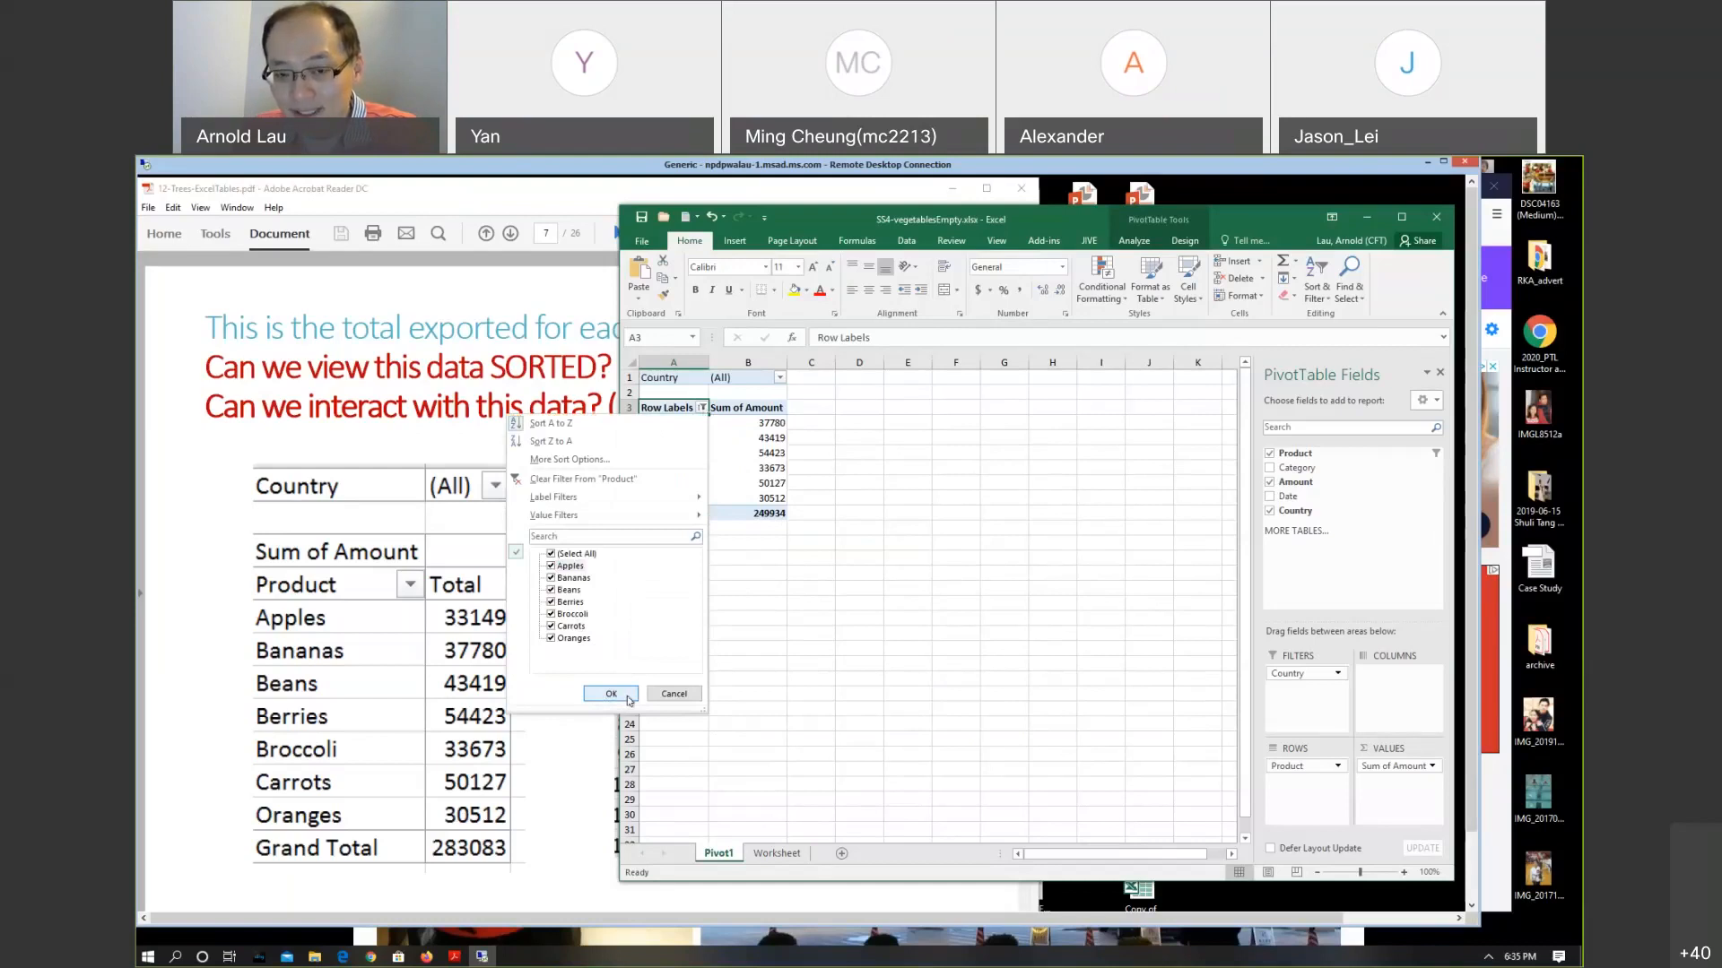
click(611, 695)
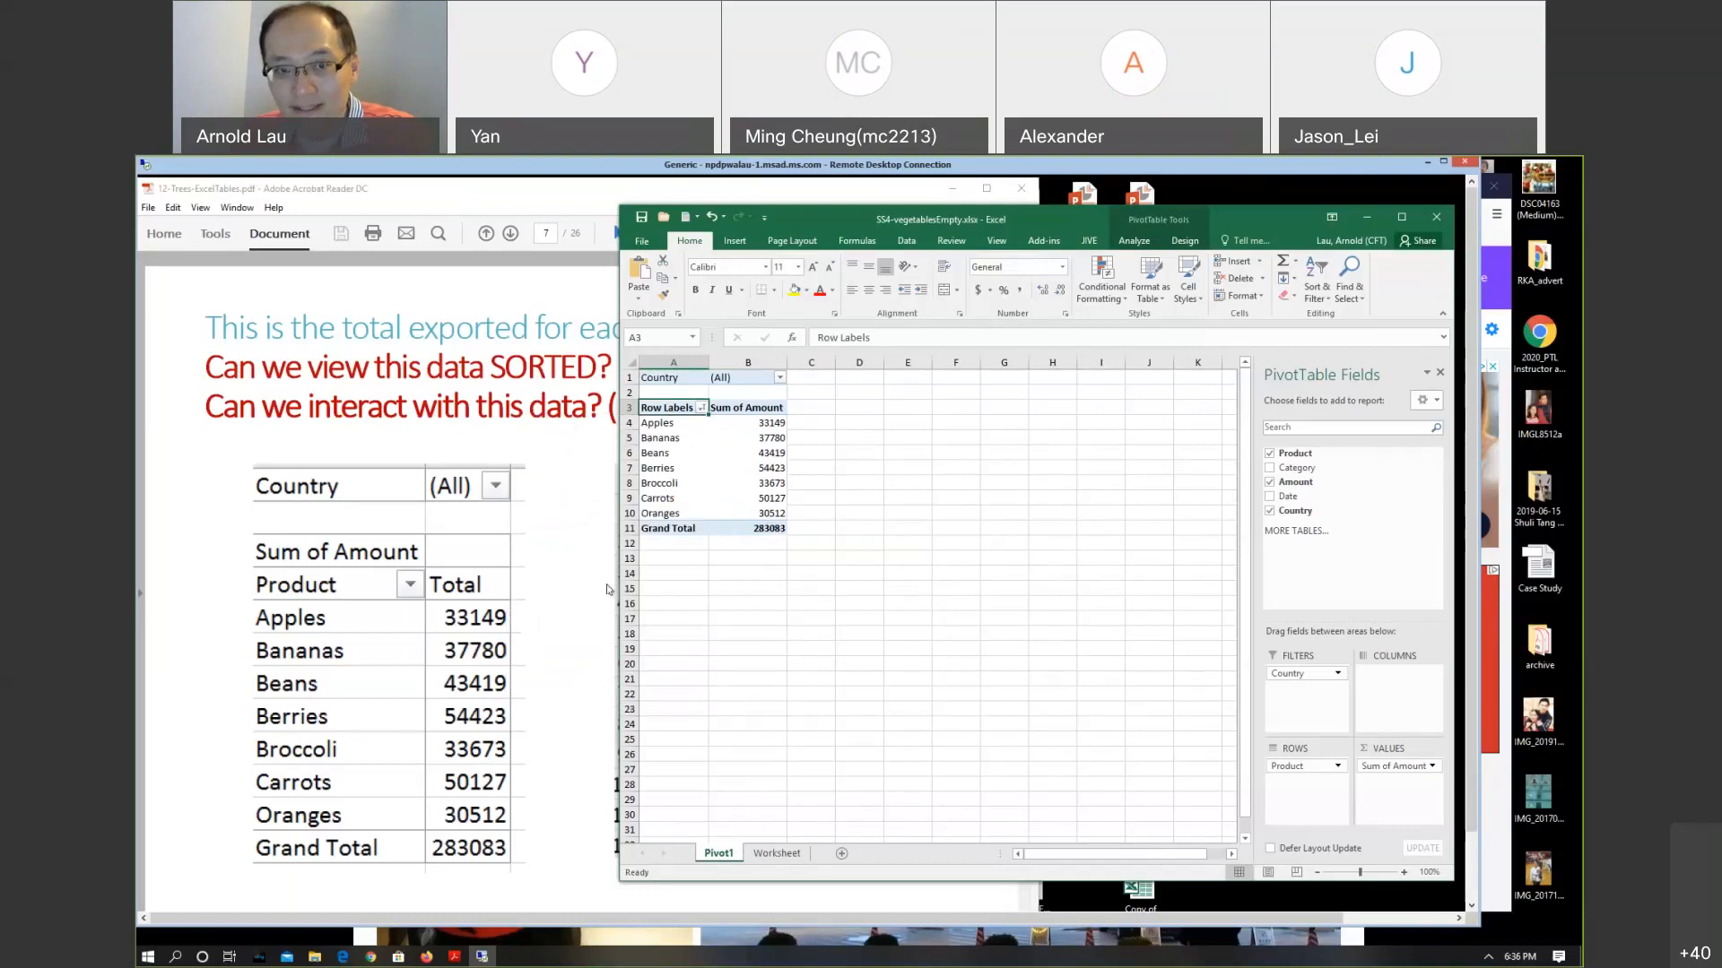
Filter the PivotTable by country to include only USA
click(779, 377)
click(634, 472)
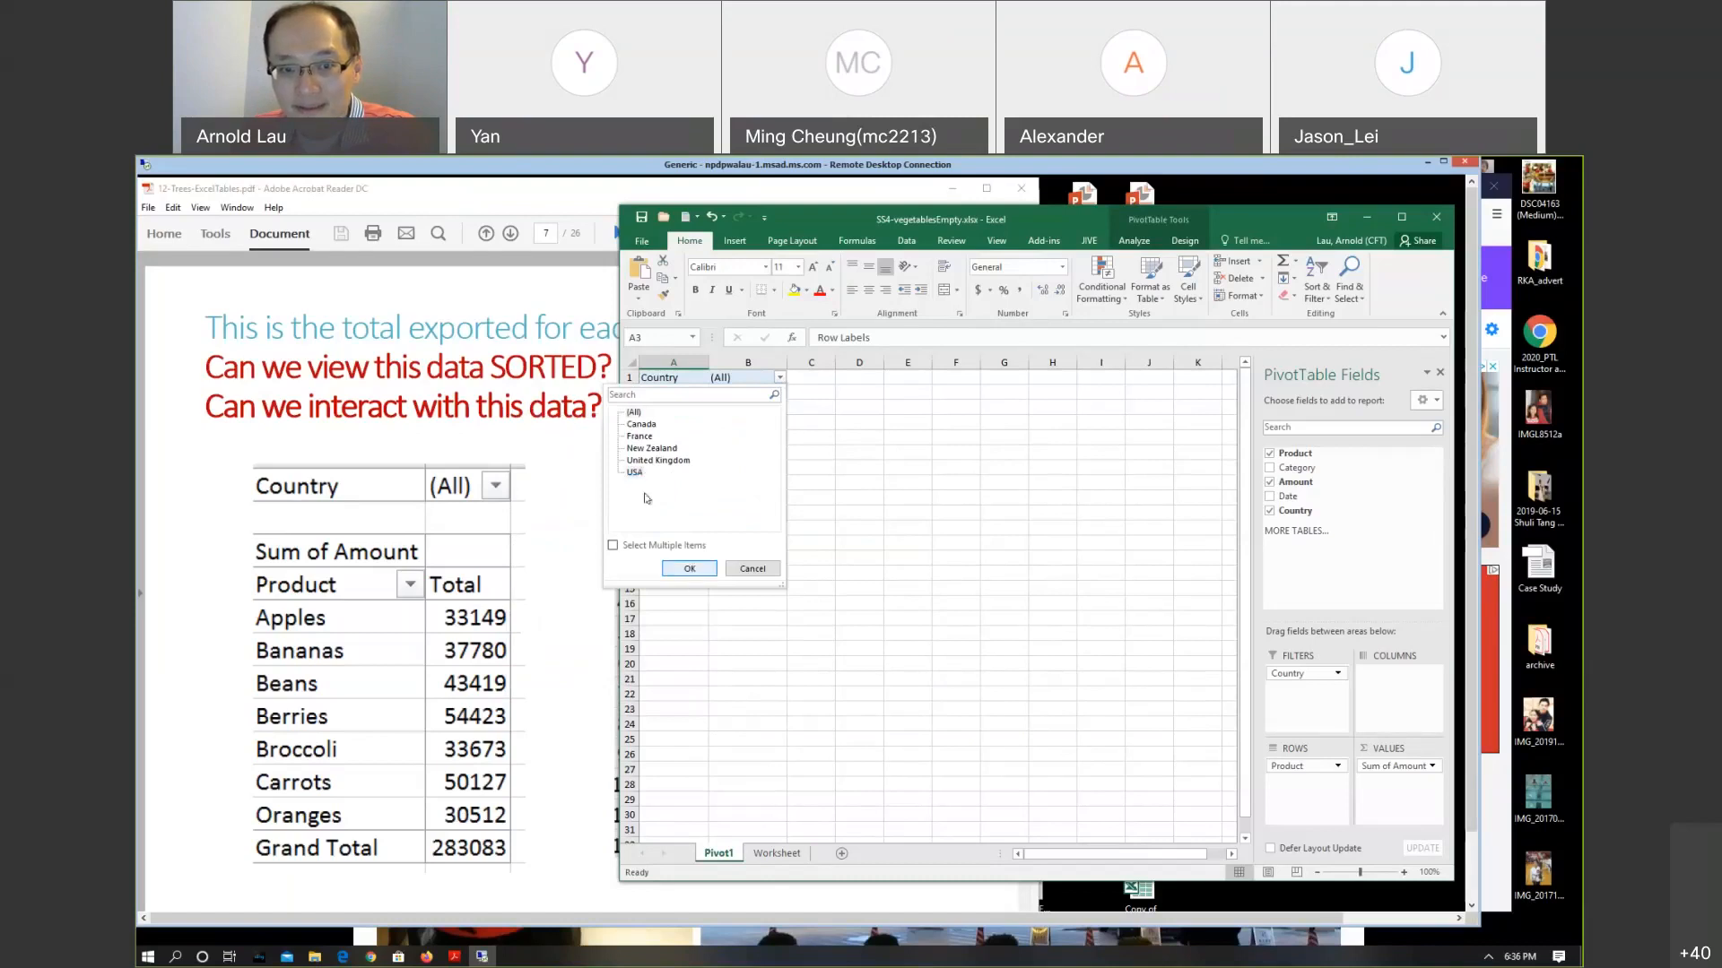
click(687, 568)
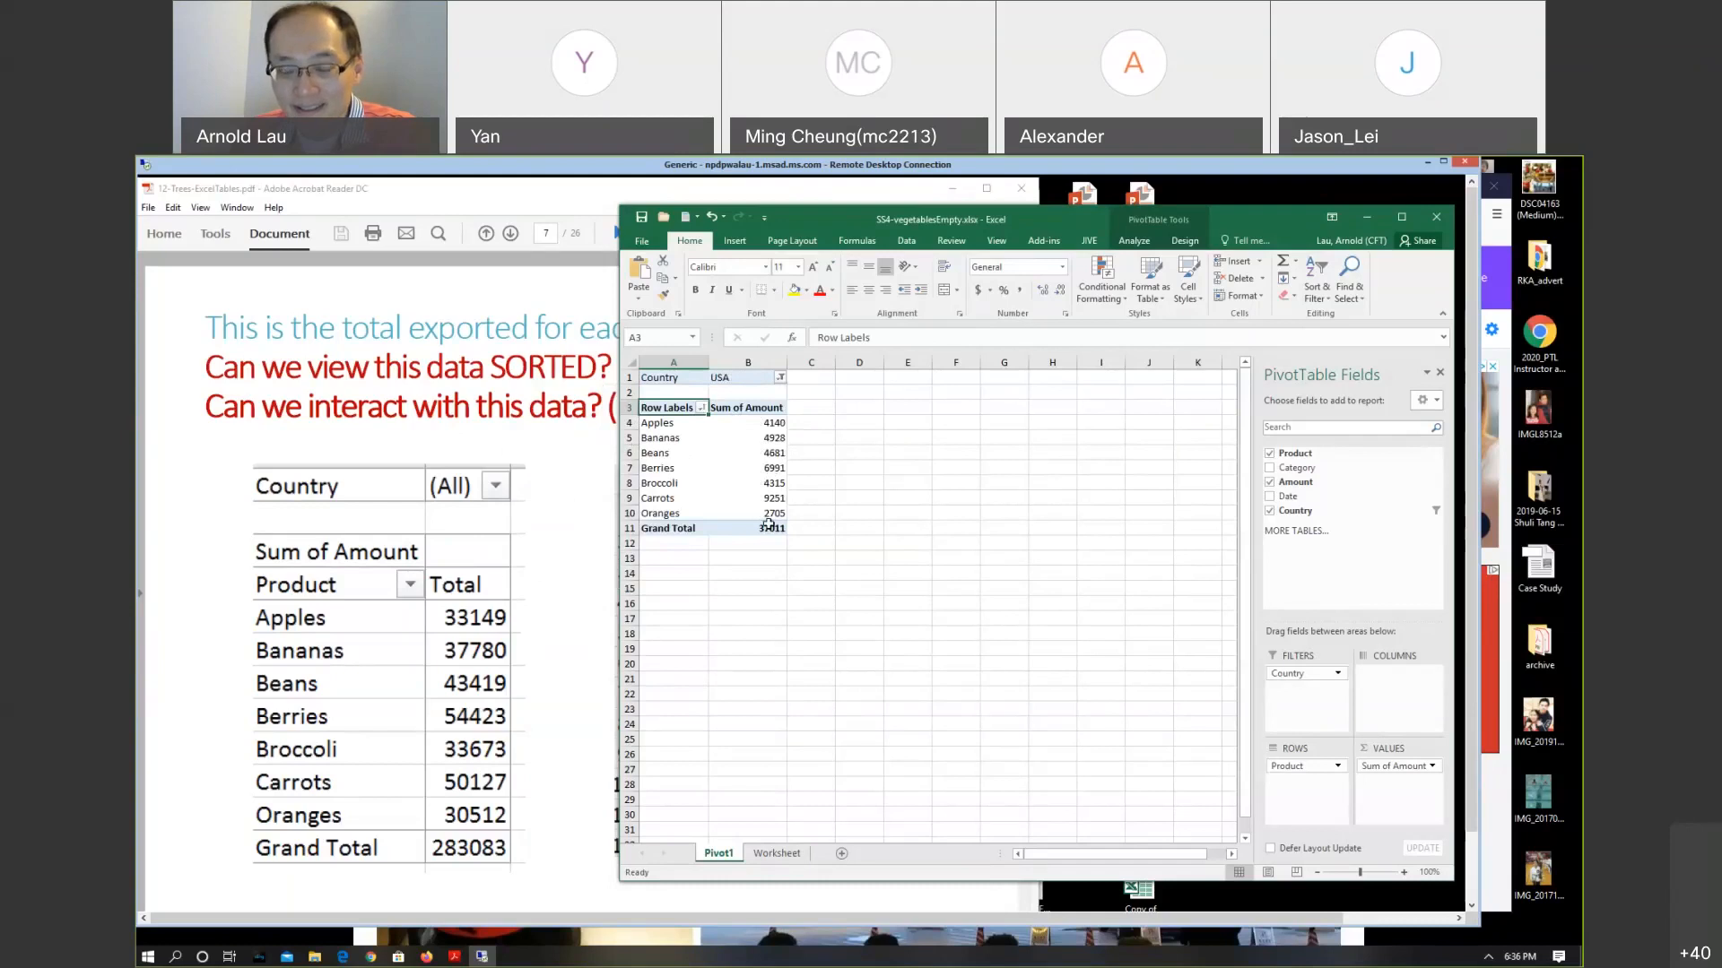
Reset the PivotTable's Country filter to (All), leaving multiple item selection off
click(780, 378)
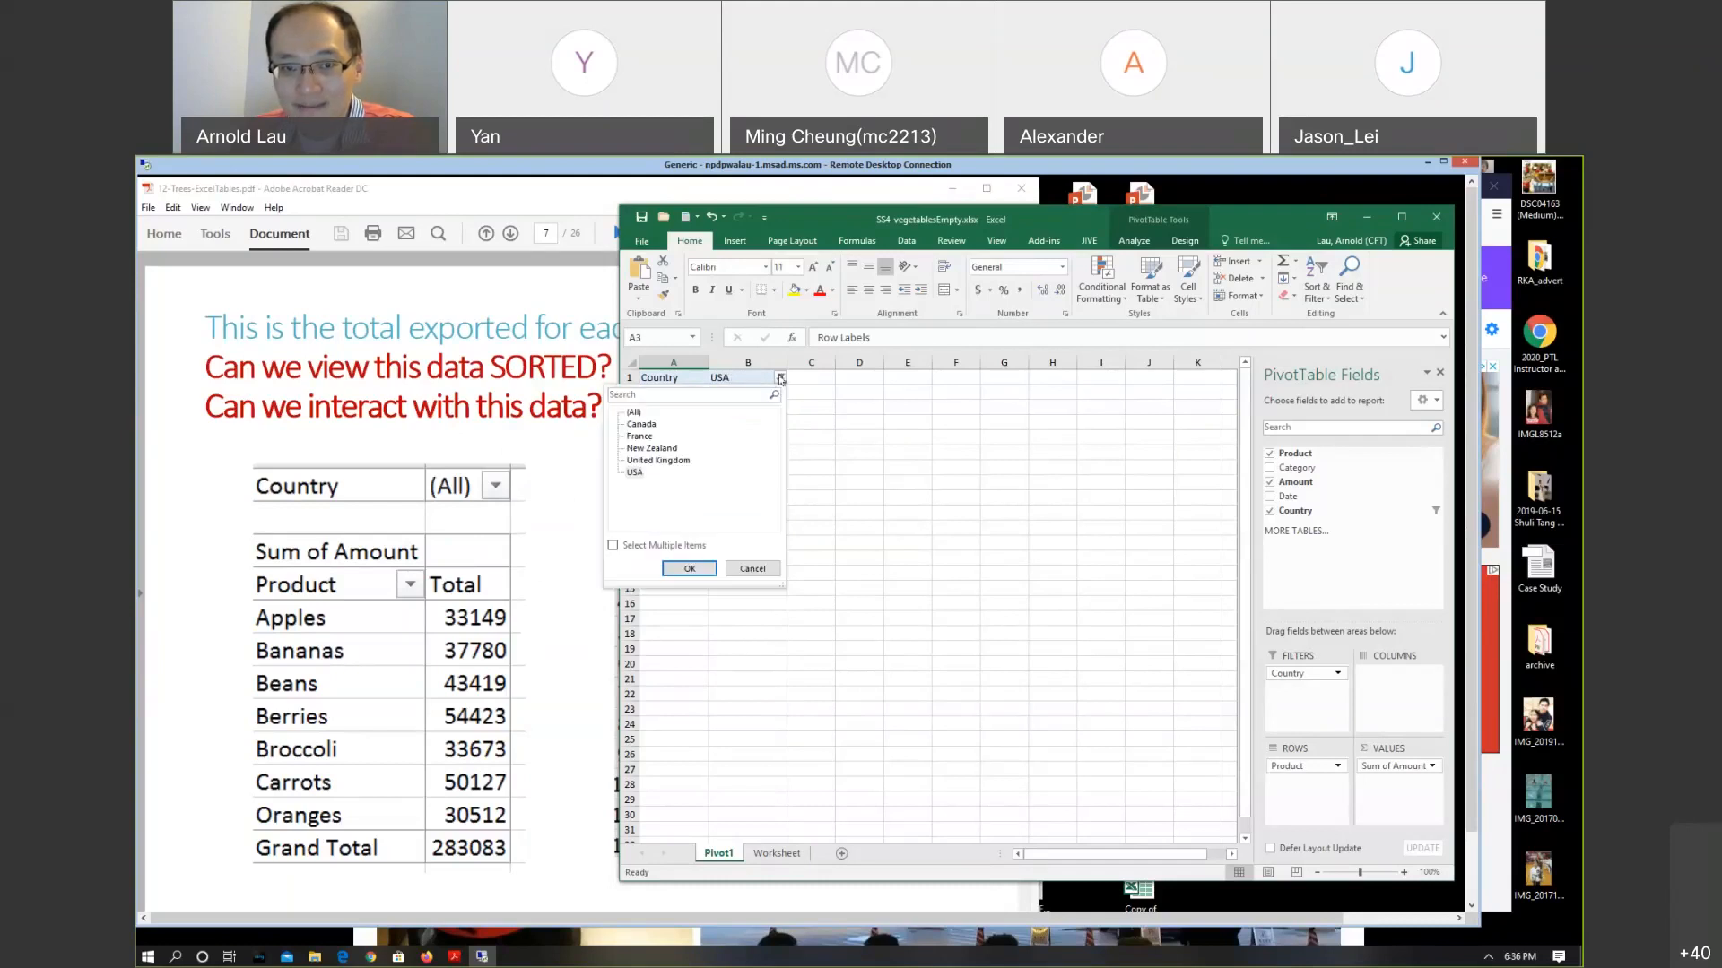
click(634, 412)
click(699, 568)
click(614, 546)
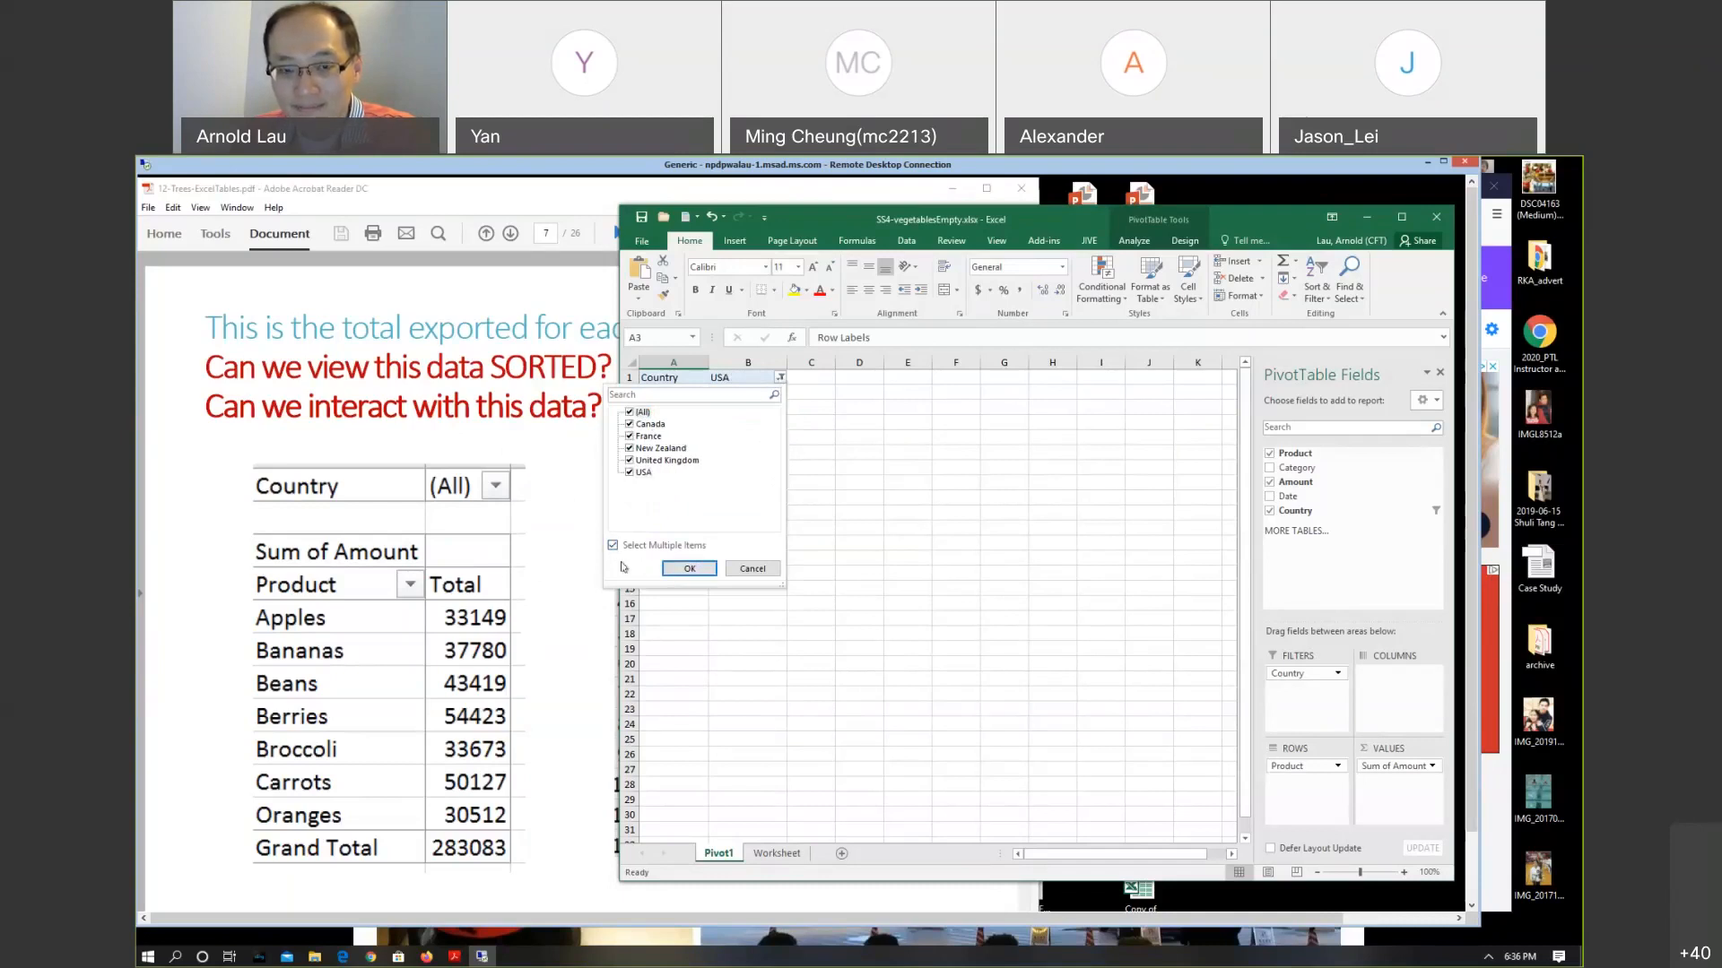
click(614, 546)
click(633, 411)
click(689, 569)
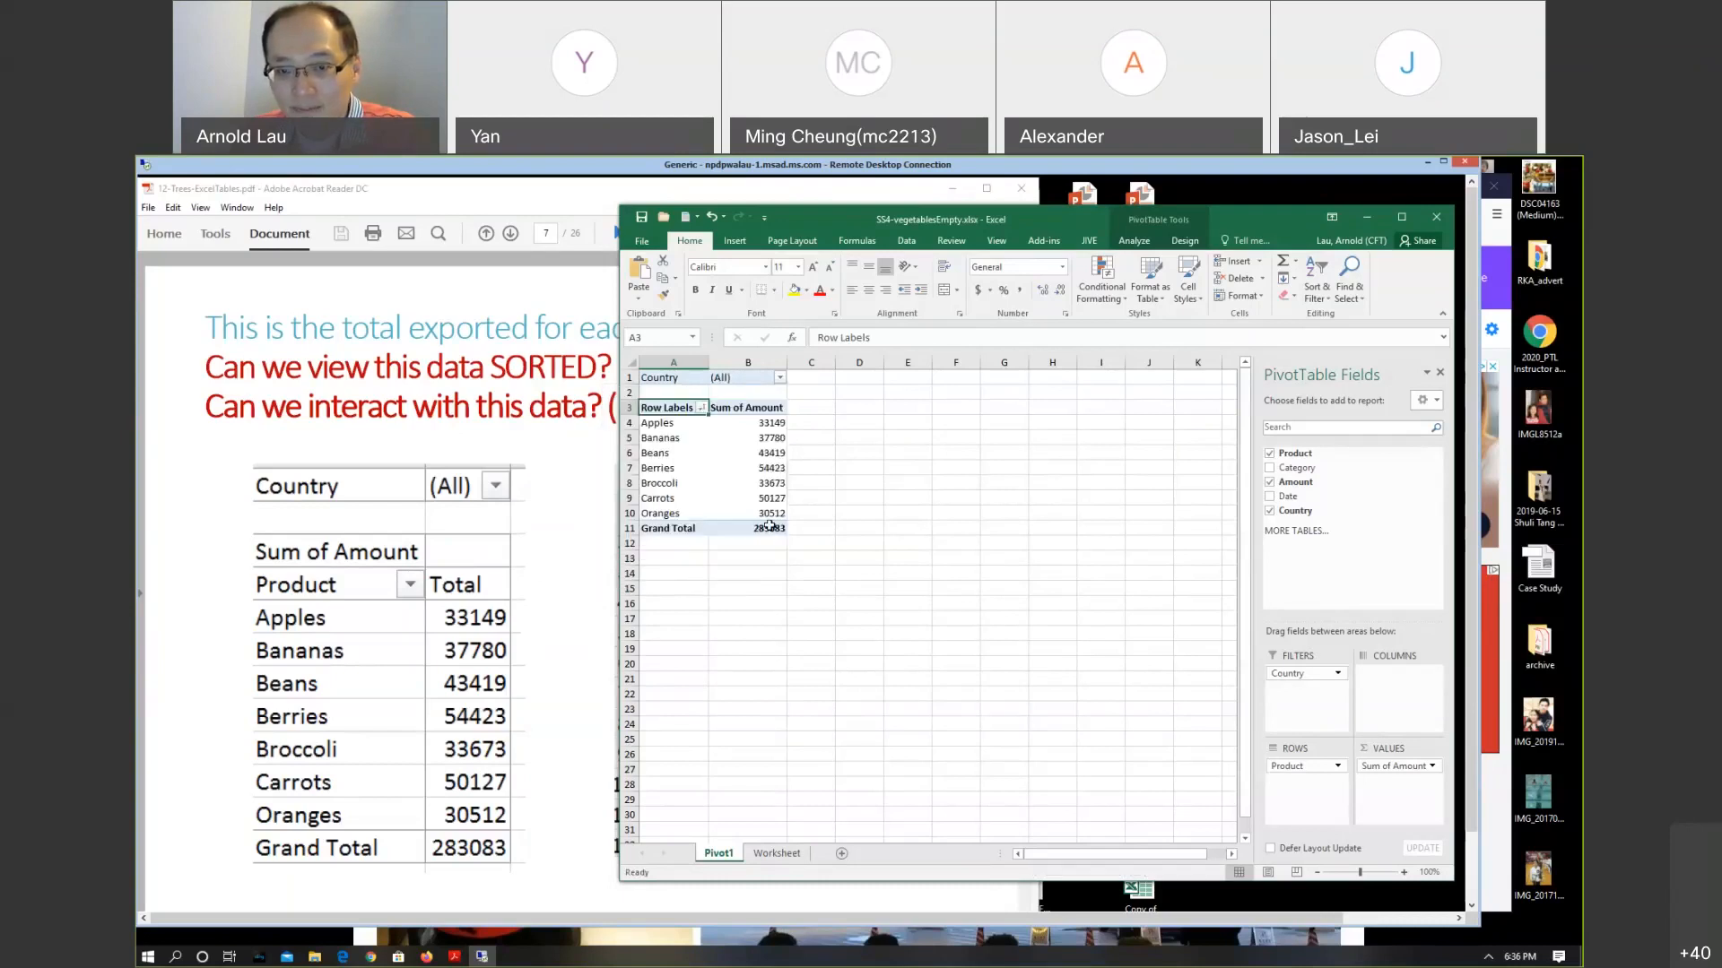
Look over the product filter choices, read PDF page 8 on changing the summary calculation, and return to the workbook
click(701, 409)
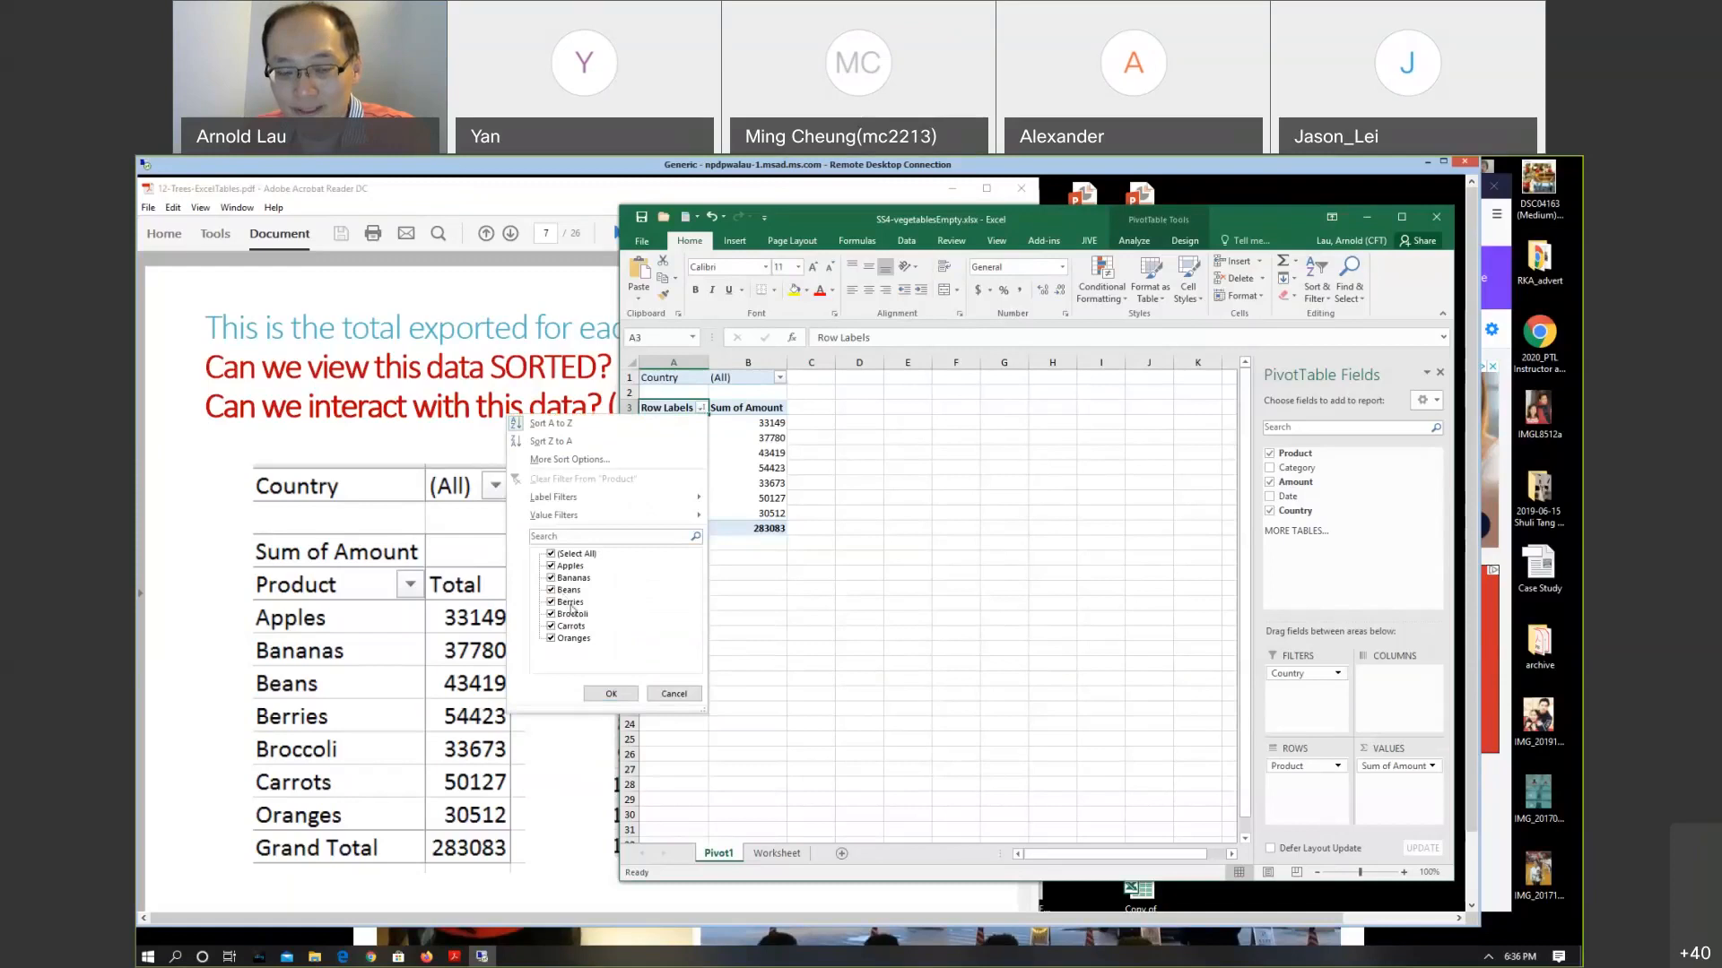
click(610, 694)
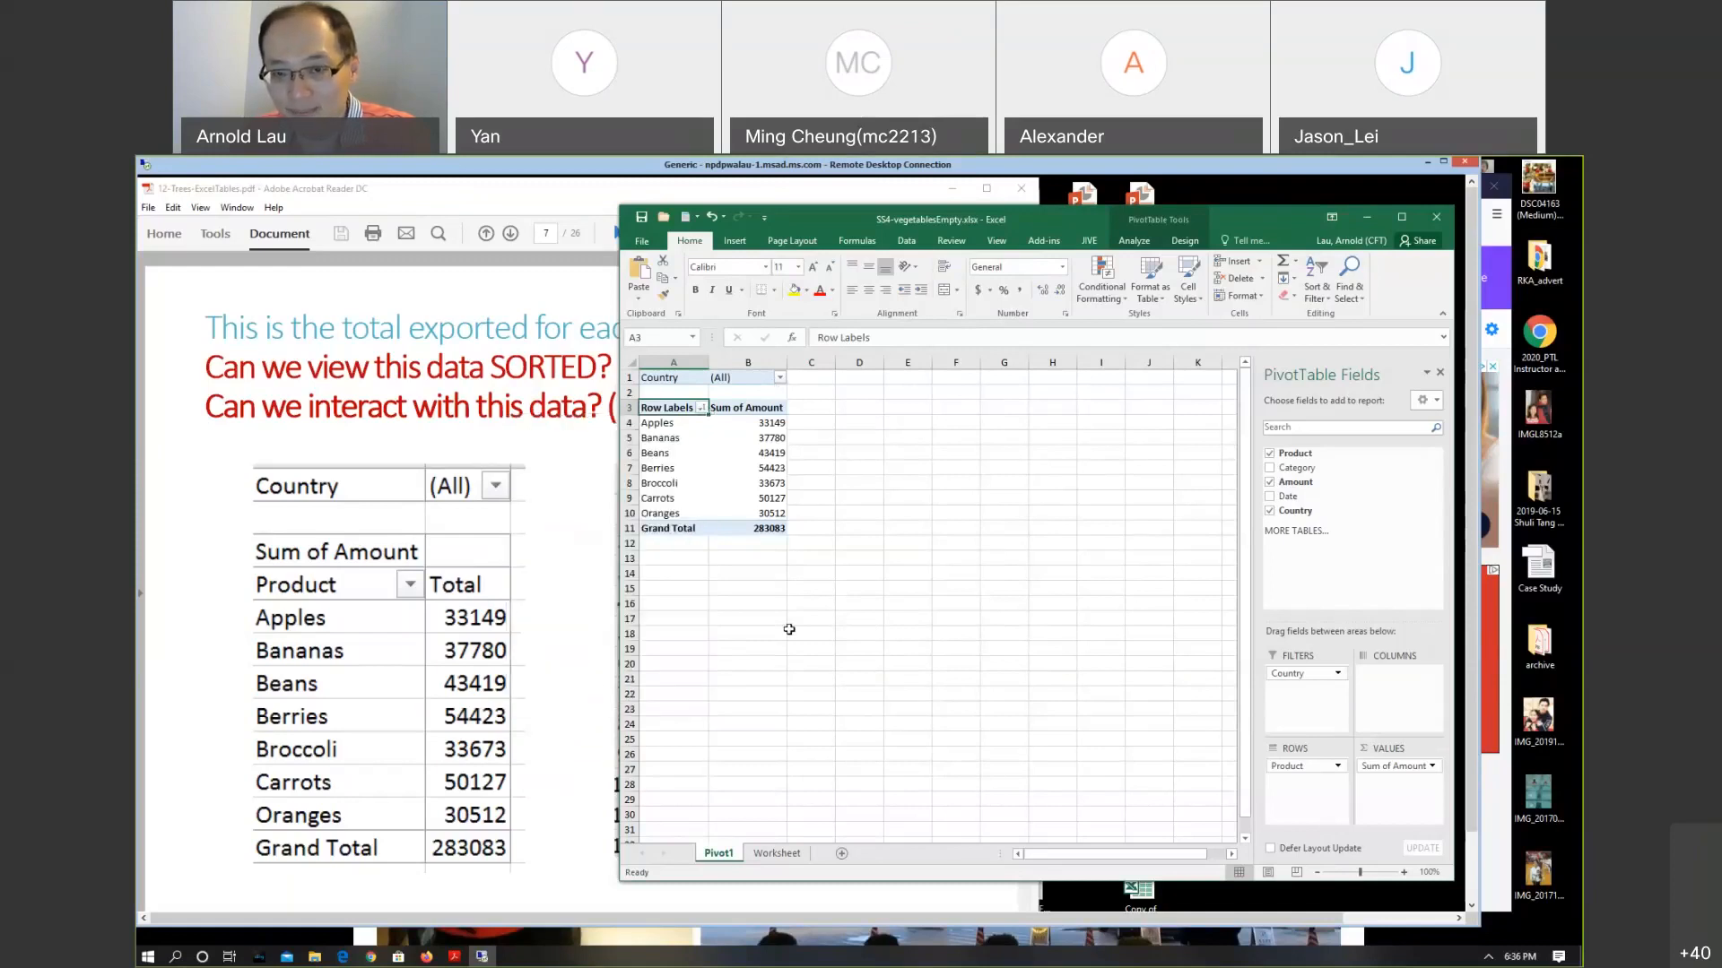
mouse_move(771, 485)
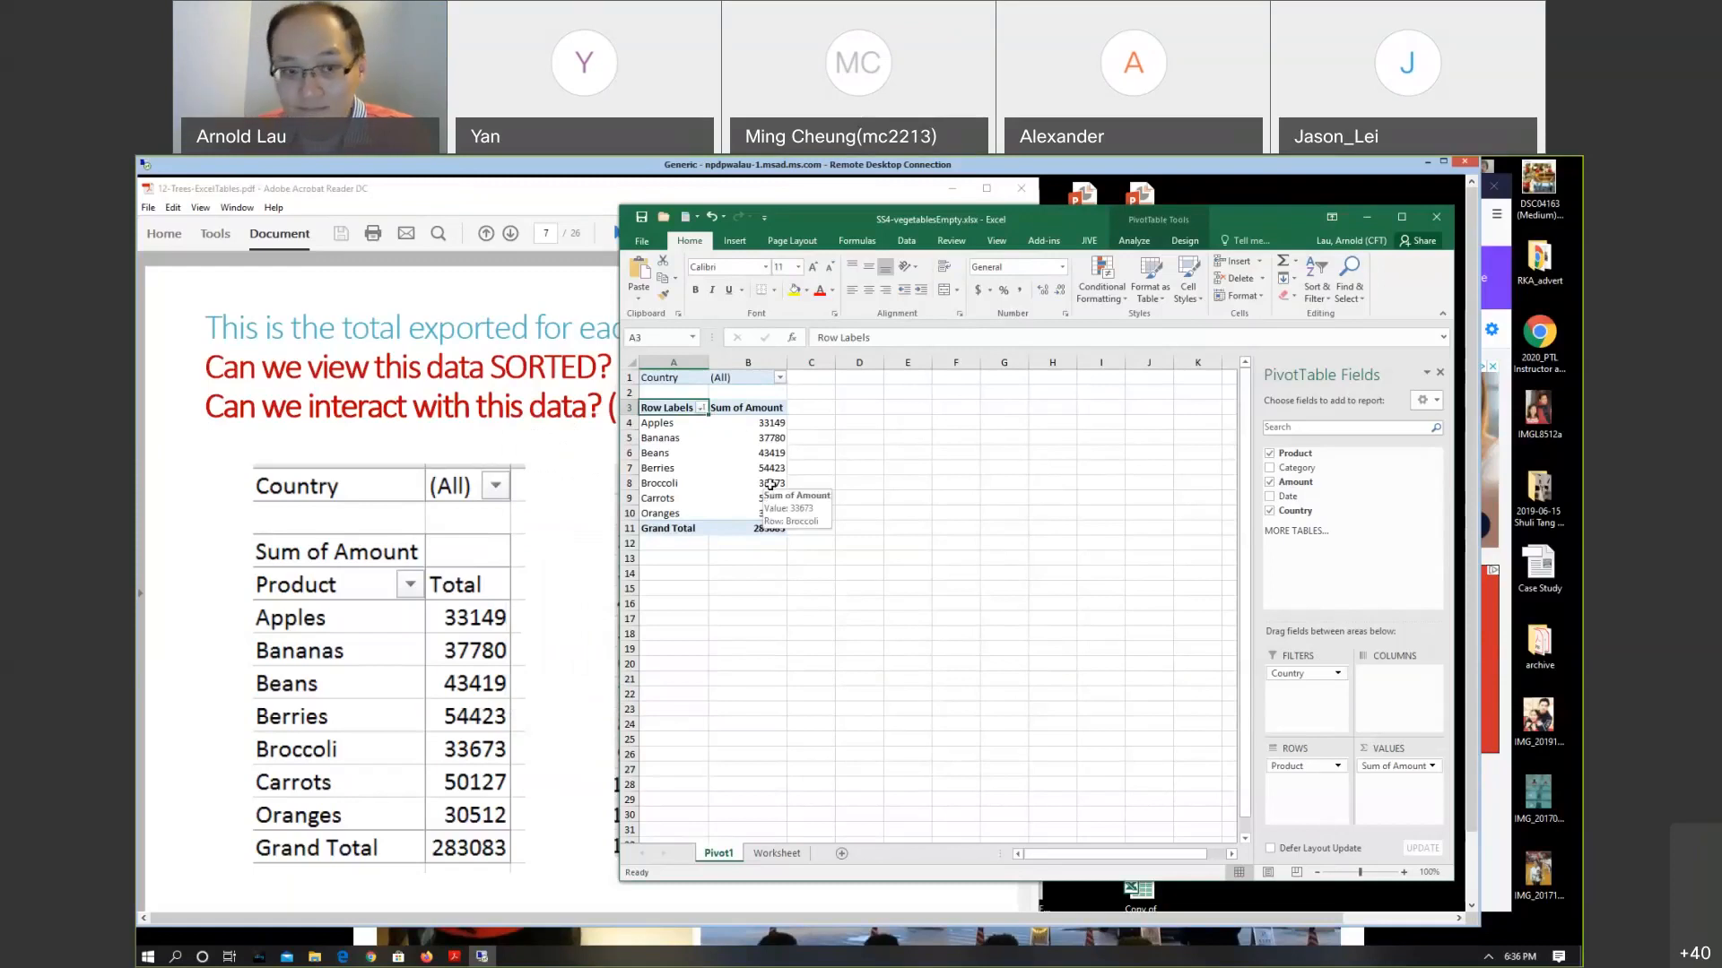
click(178, 625)
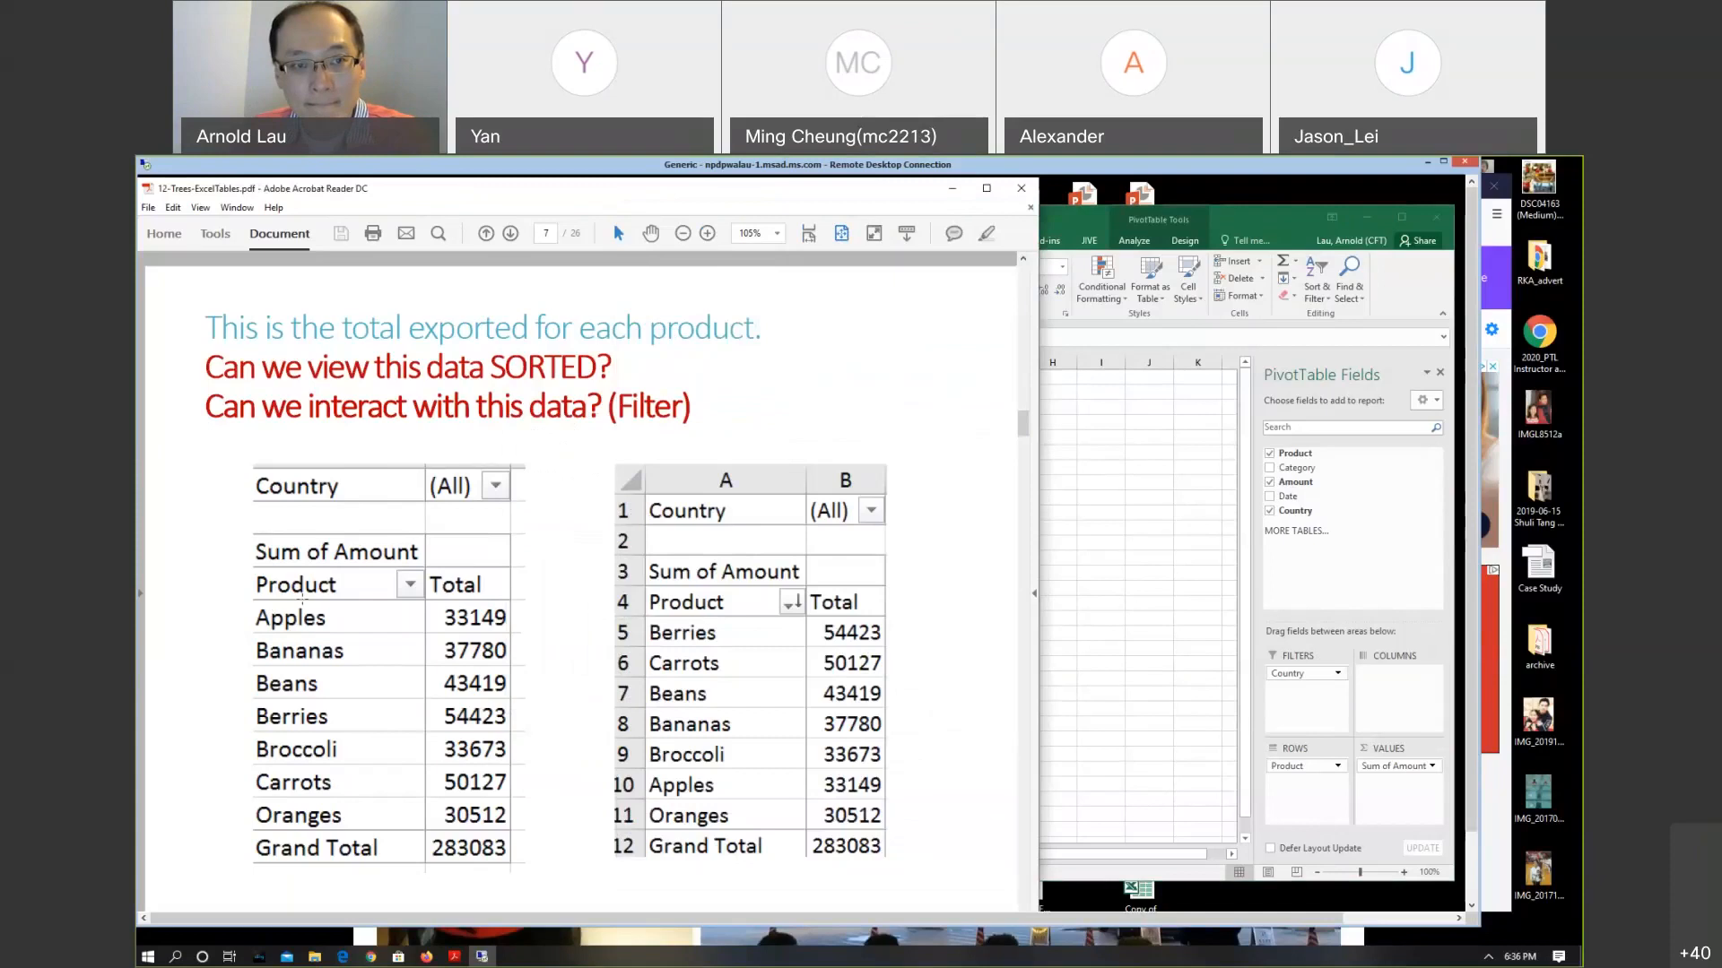
scroll(302, 599, down, 2)
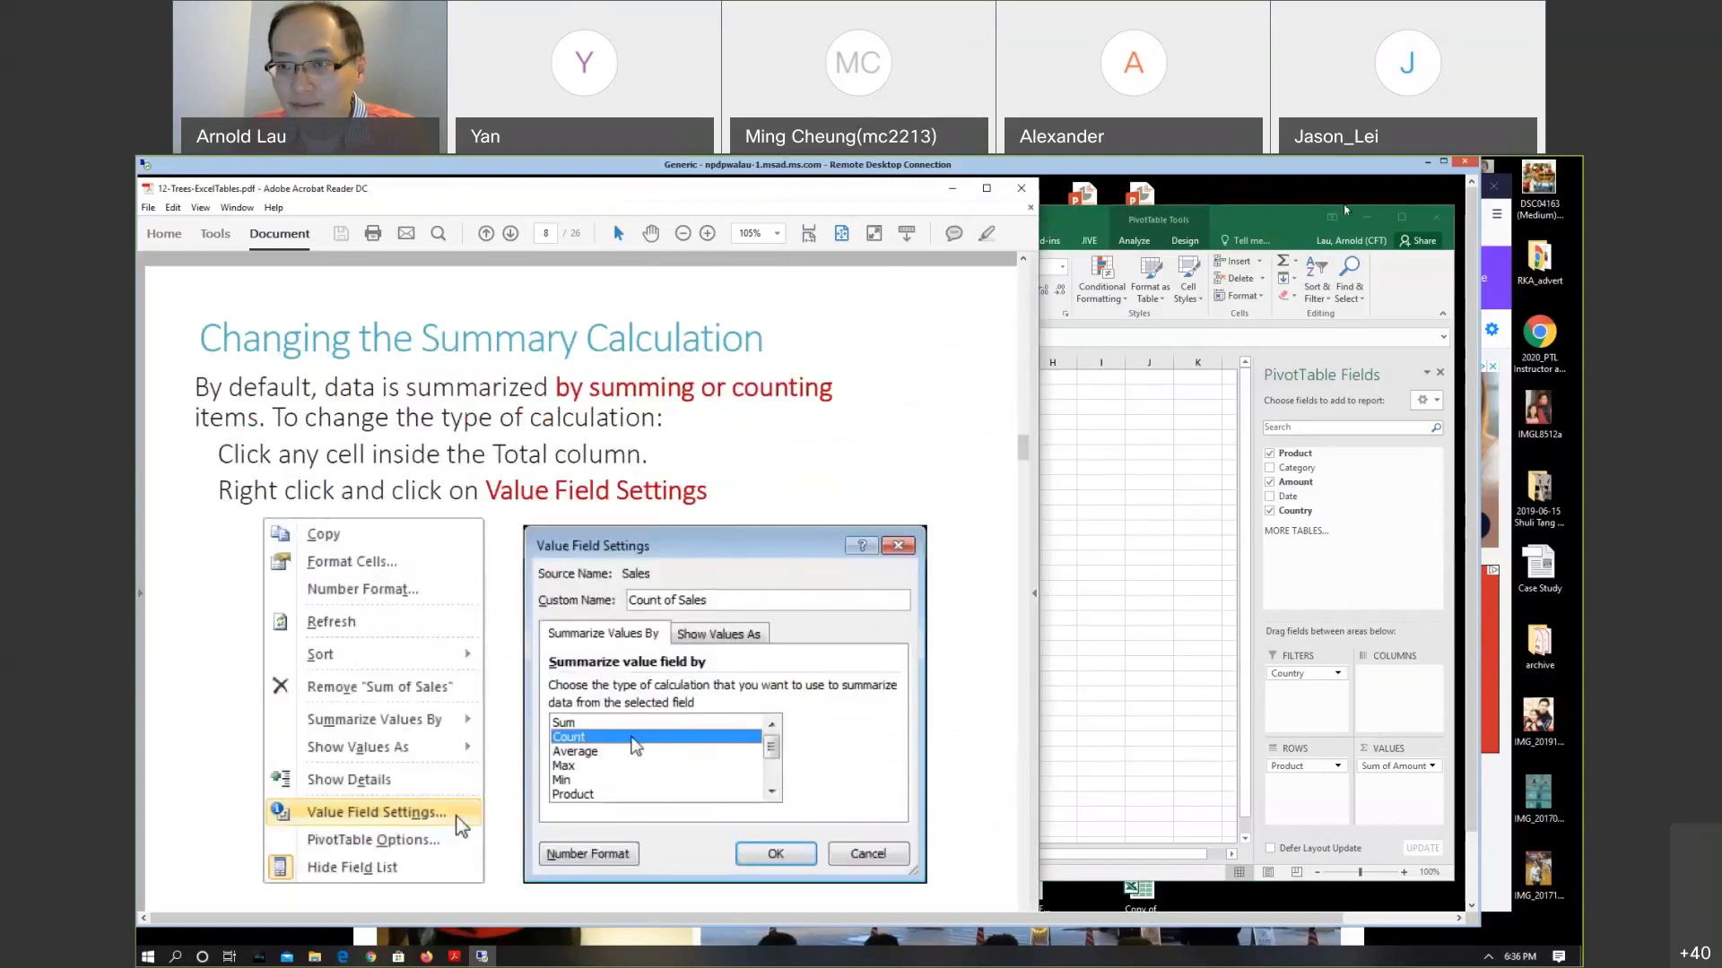
click(1260, 218)
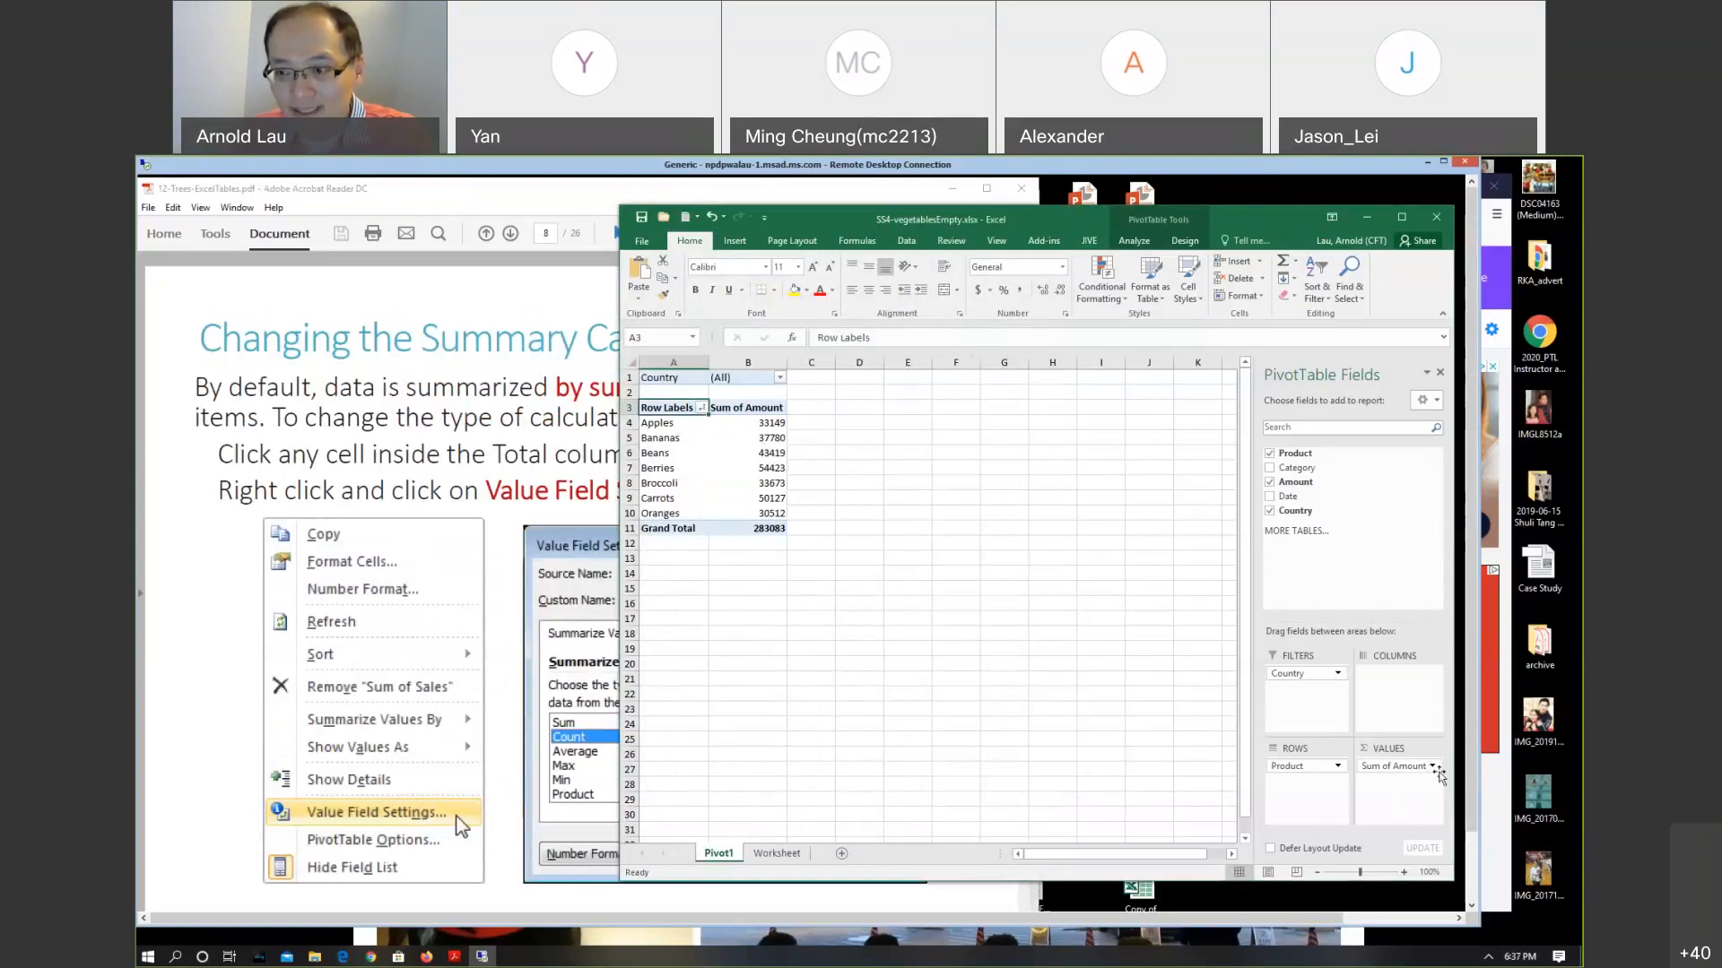
Change the Amount value field's summary calculation to Count and compare the result with the source records on the Worksheet sheet
click(1432, 768)
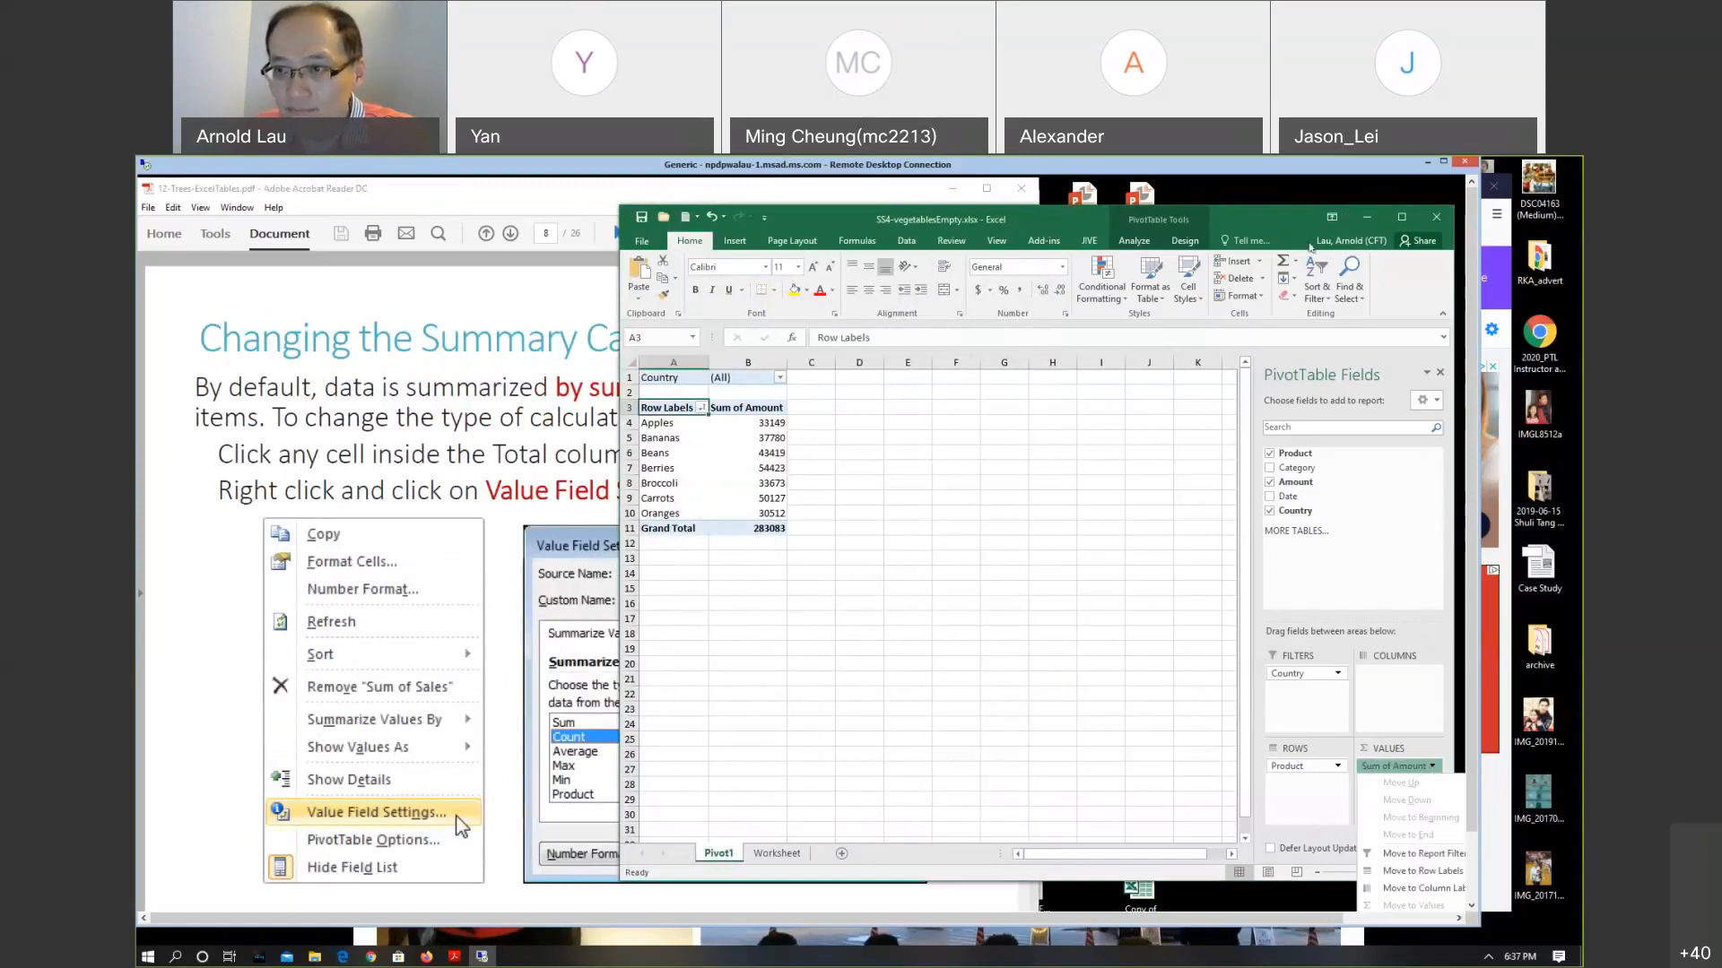
drag(1259, 225, 1175, 220)
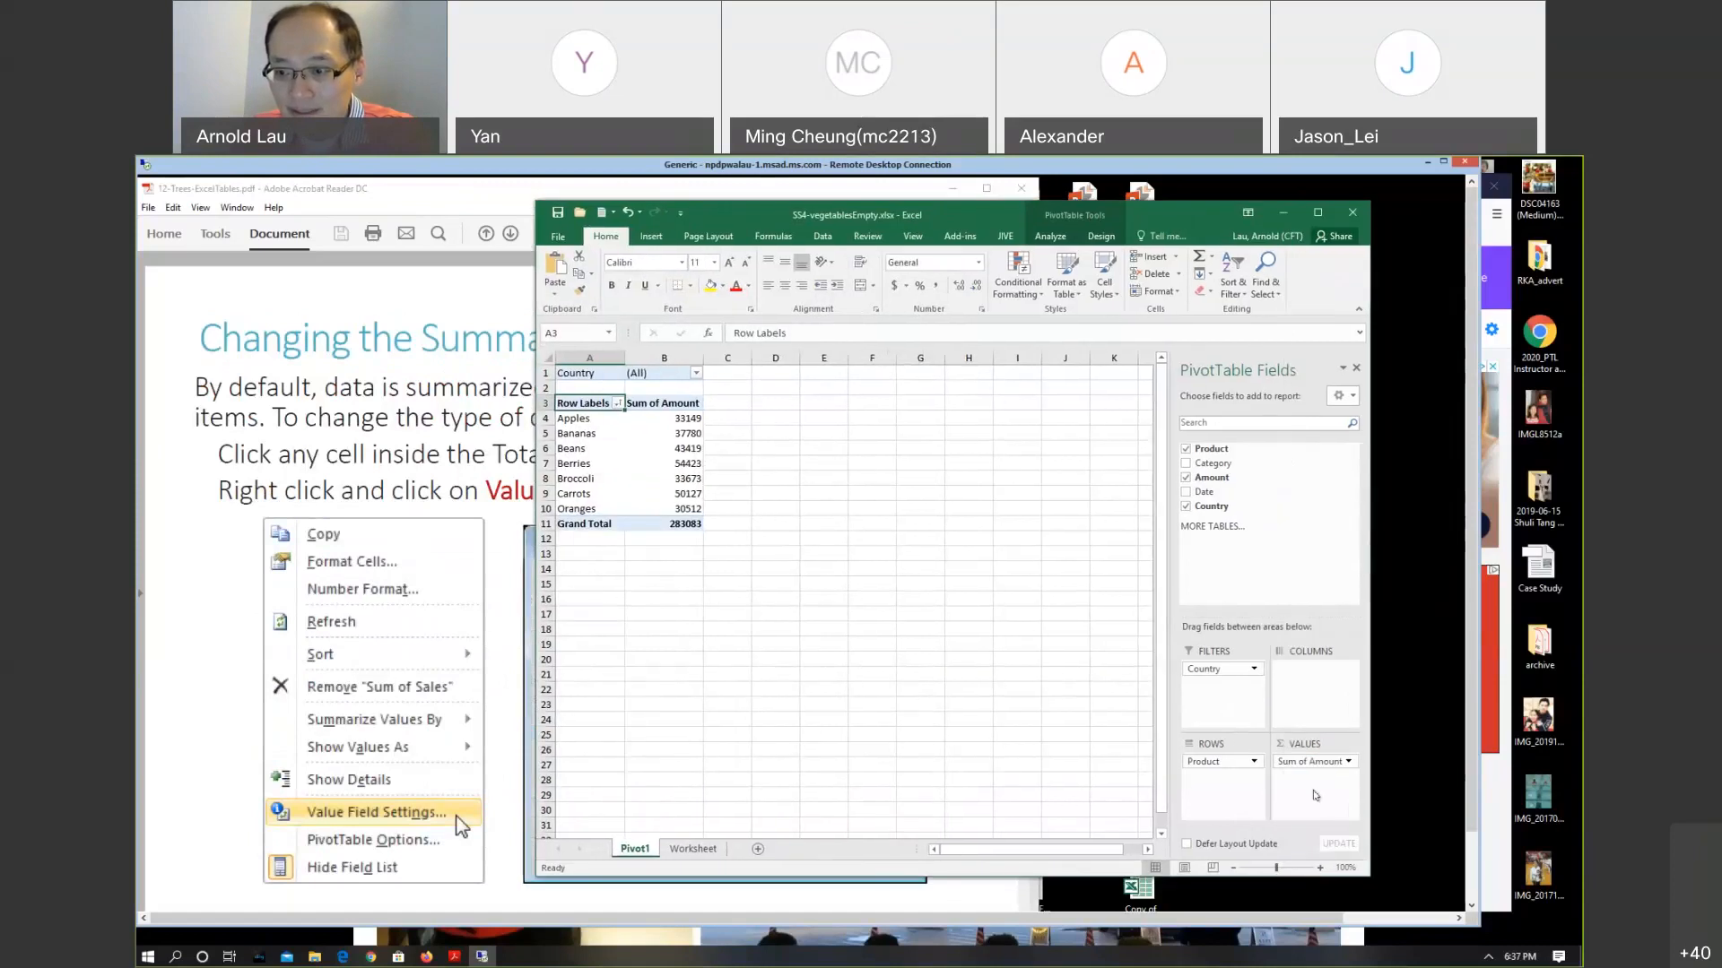
click(1313, 763)
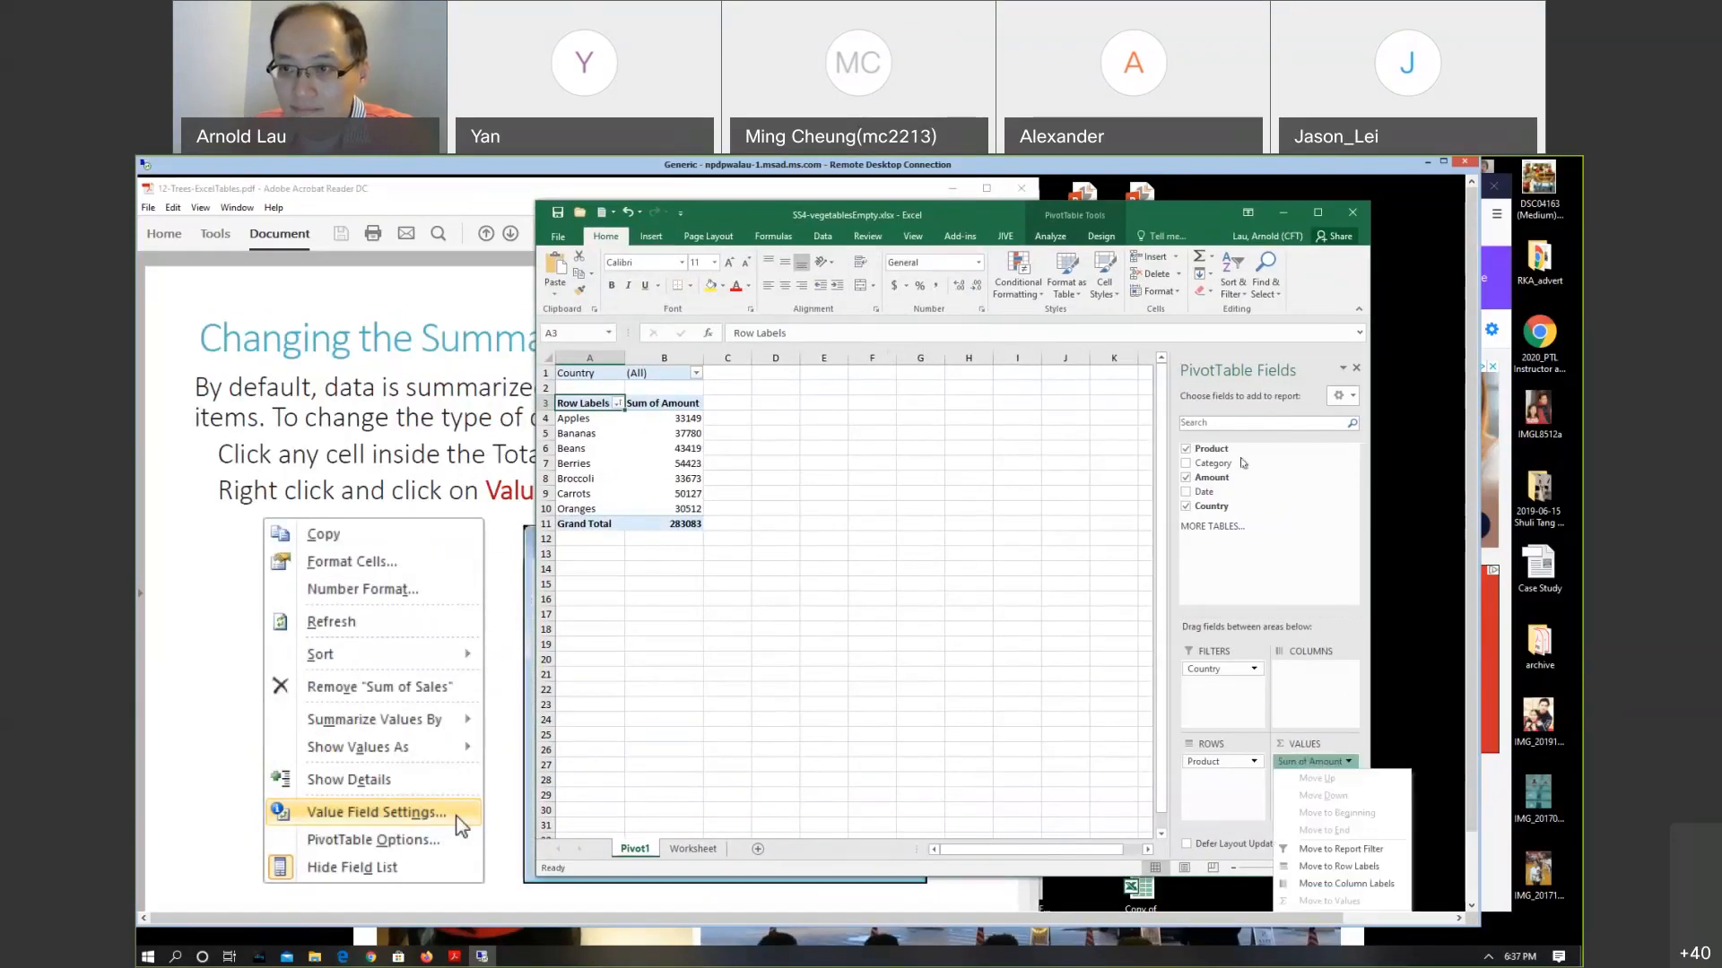
drag(1469, 640, 1470, 714)
click(1339, 861)
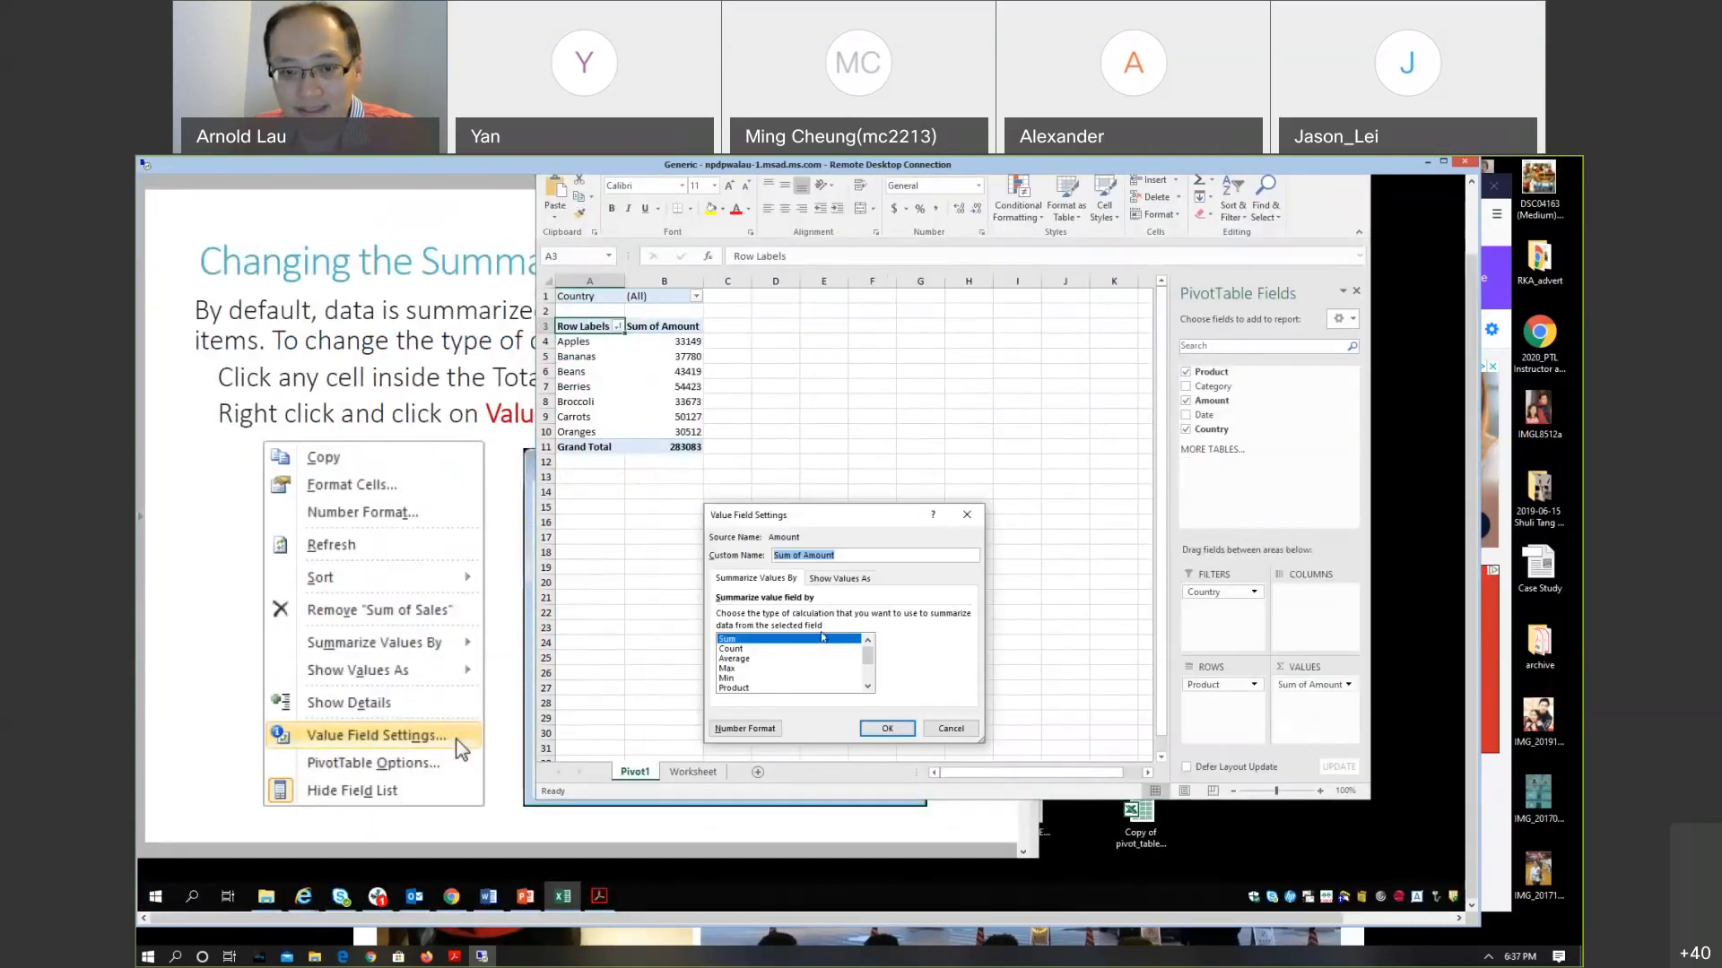
click(770, 649)
click(893, 728)
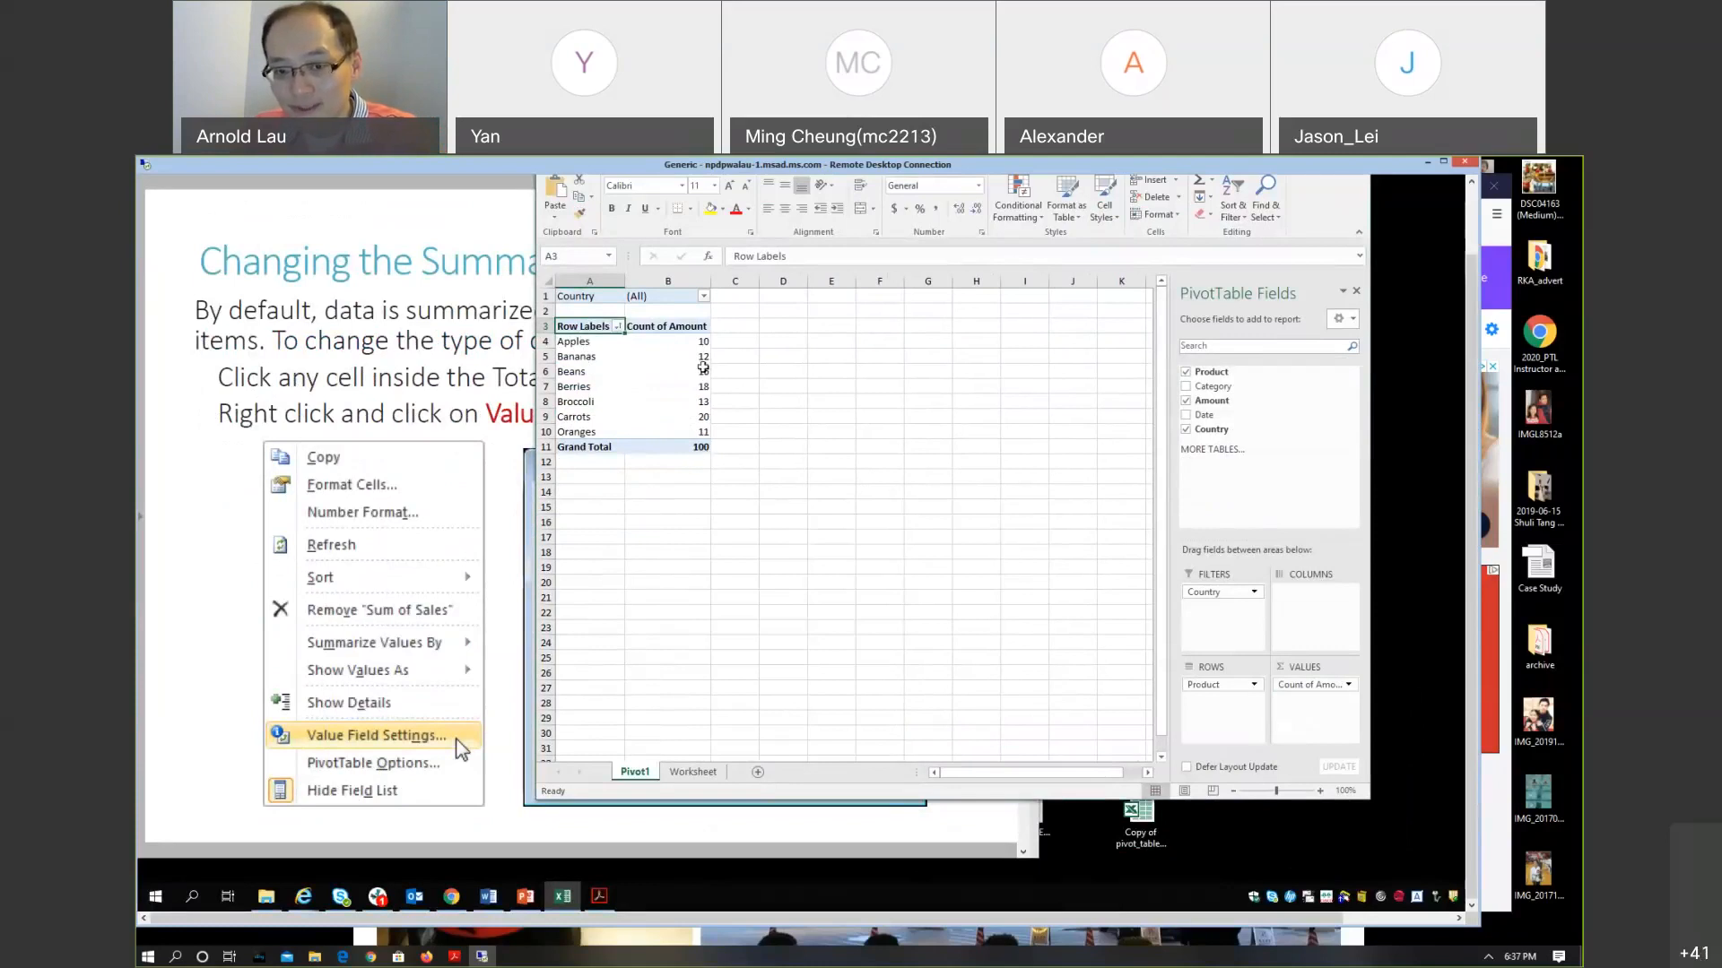
click(696, 772)
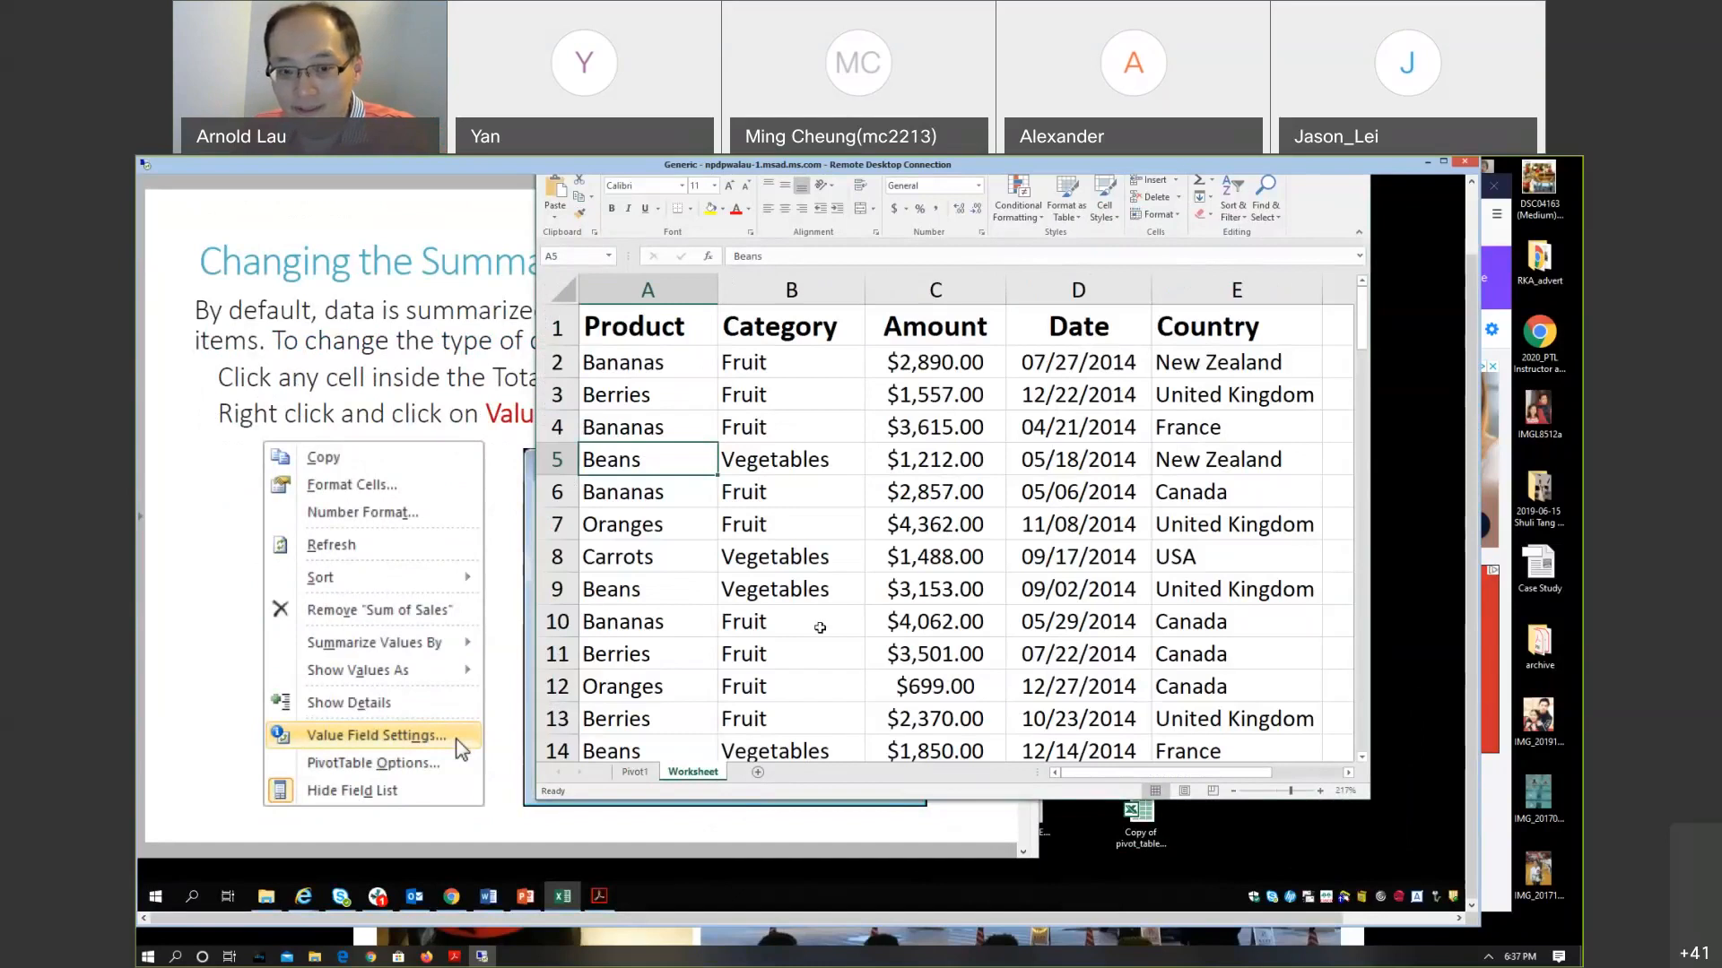
click(635, 772)
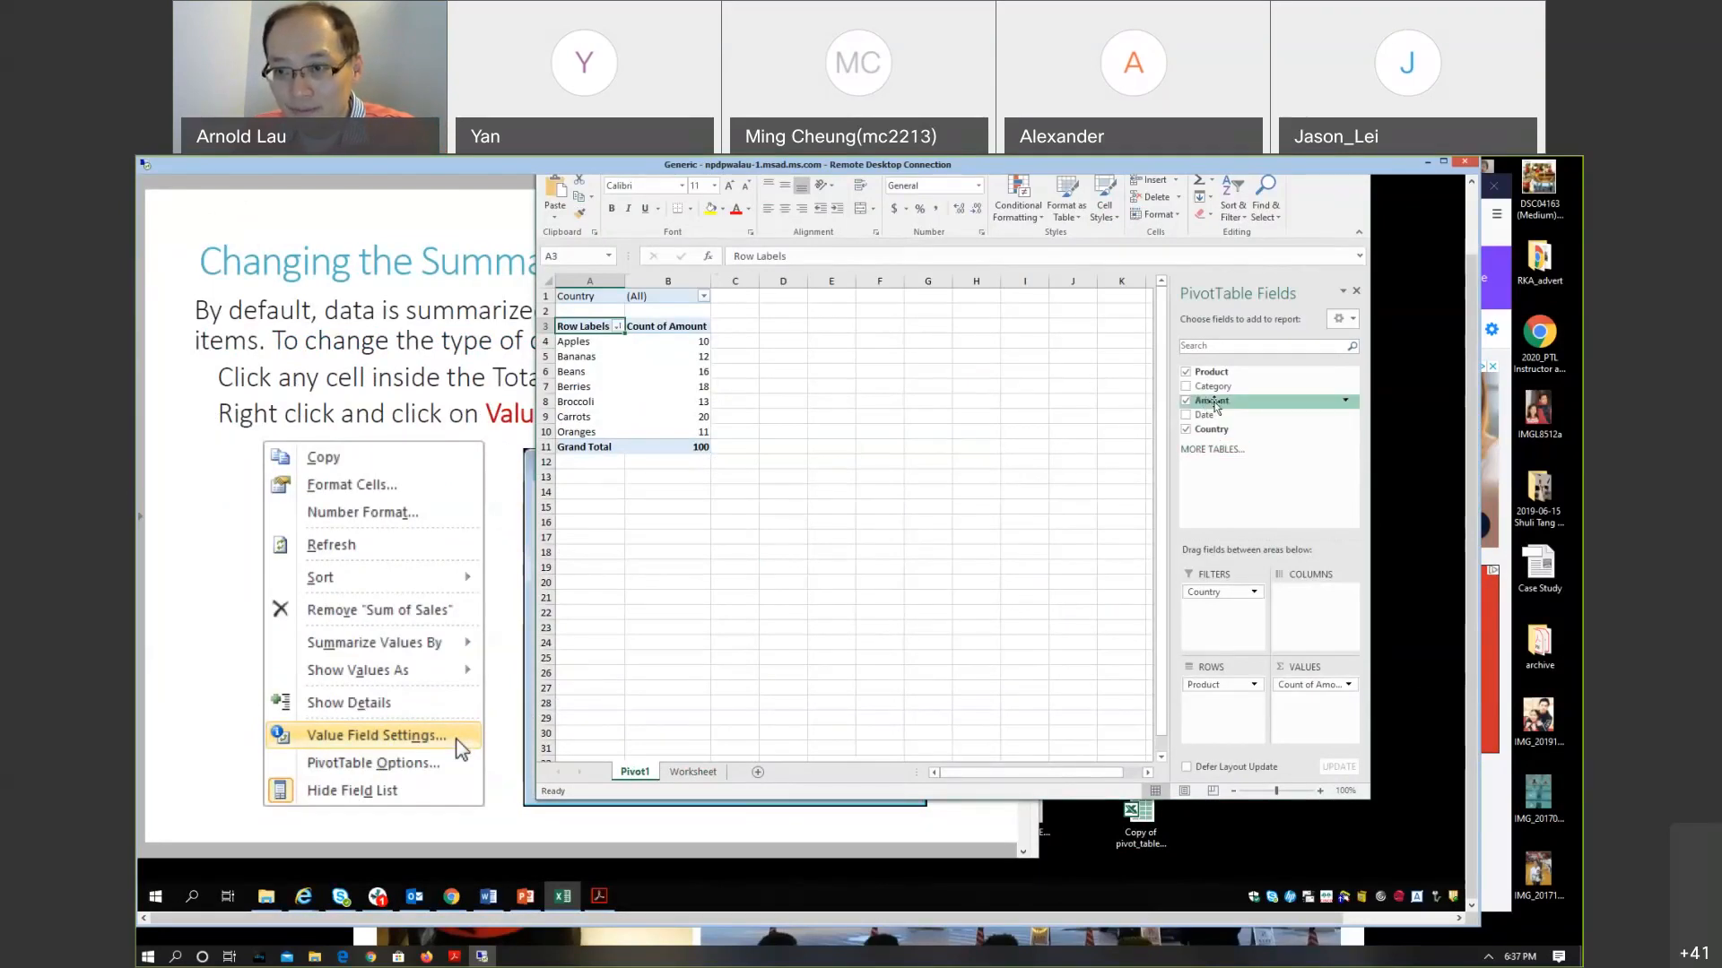
Add Amount to the Values area a second time as a sum and remove that extra field again
drag(1215, 405, 1297, 710)
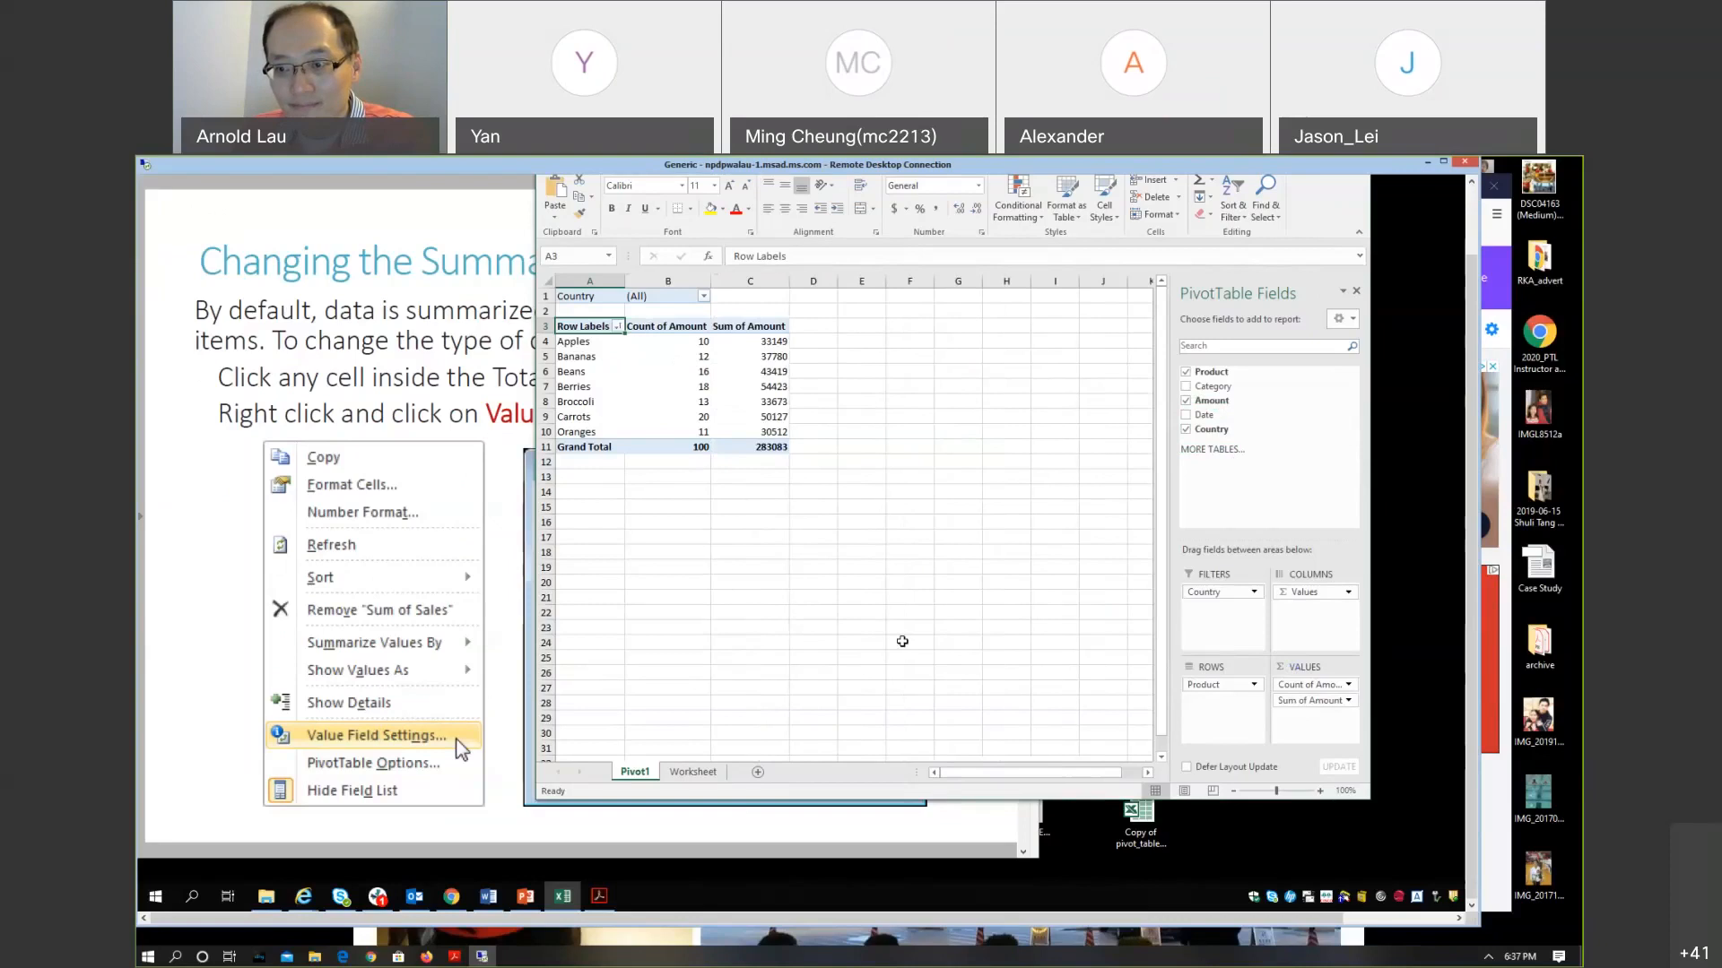
drag(1295, 701, 1114, 692)
click(689, 502)
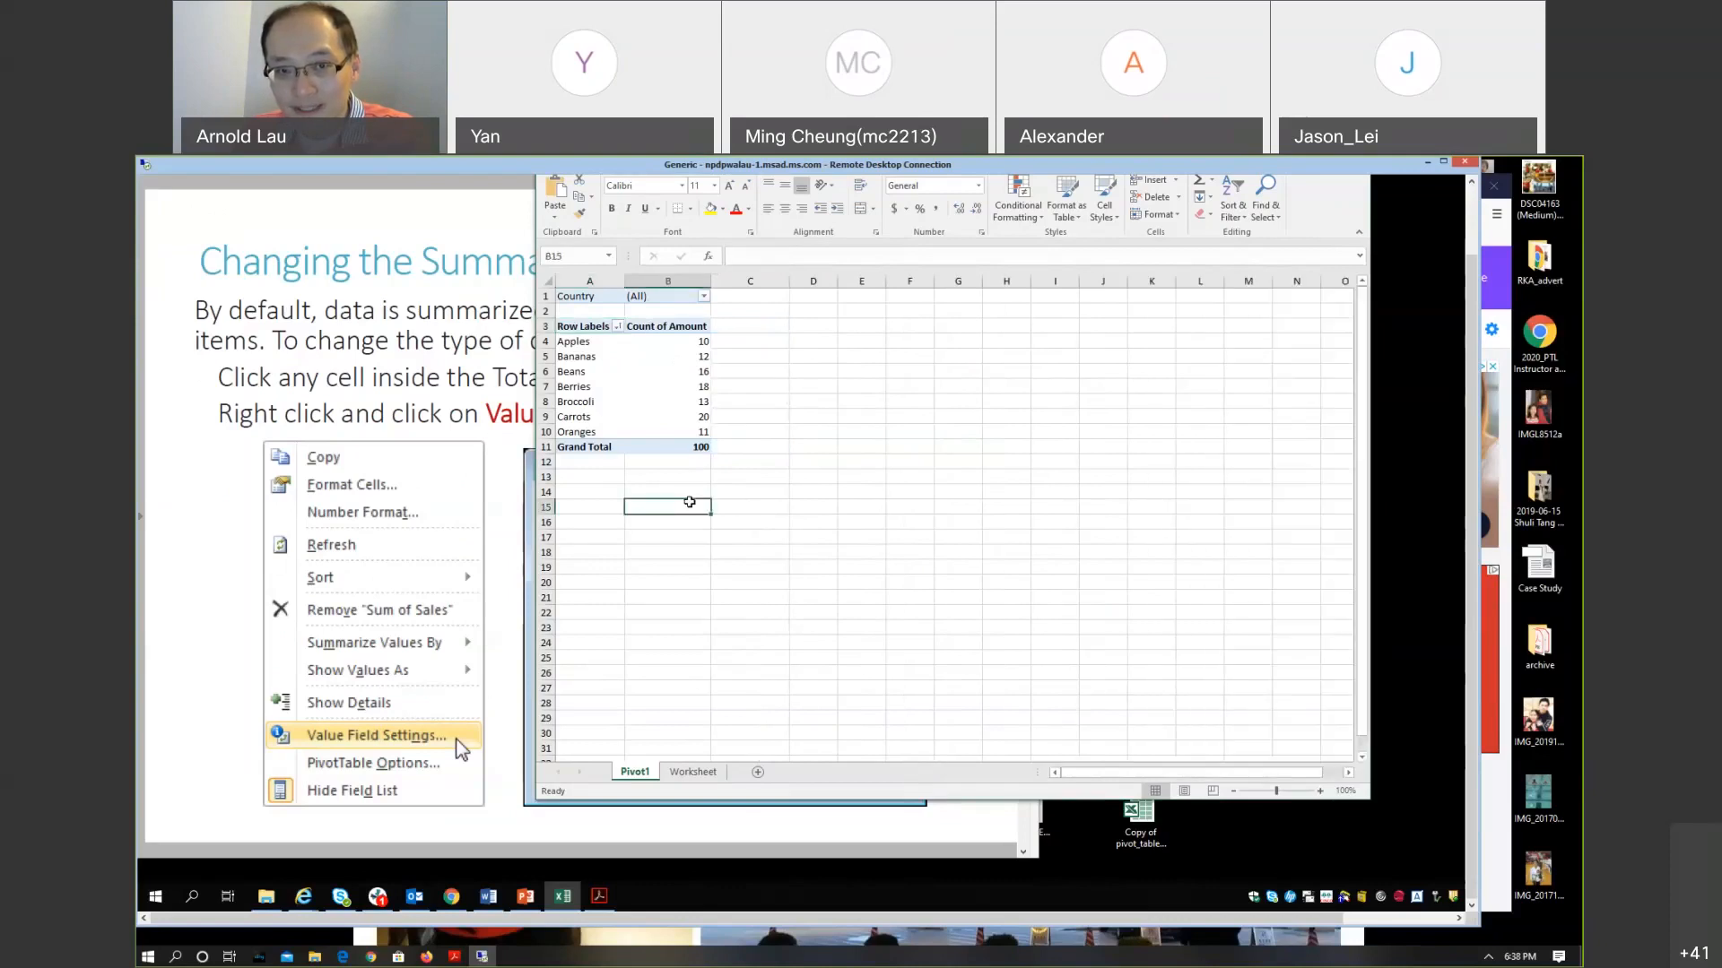
Reselect a PivotTable value on Pivot1, return to the PDF and read the slide comparing Sum of Amount with Count of Amount
click(664, 401)
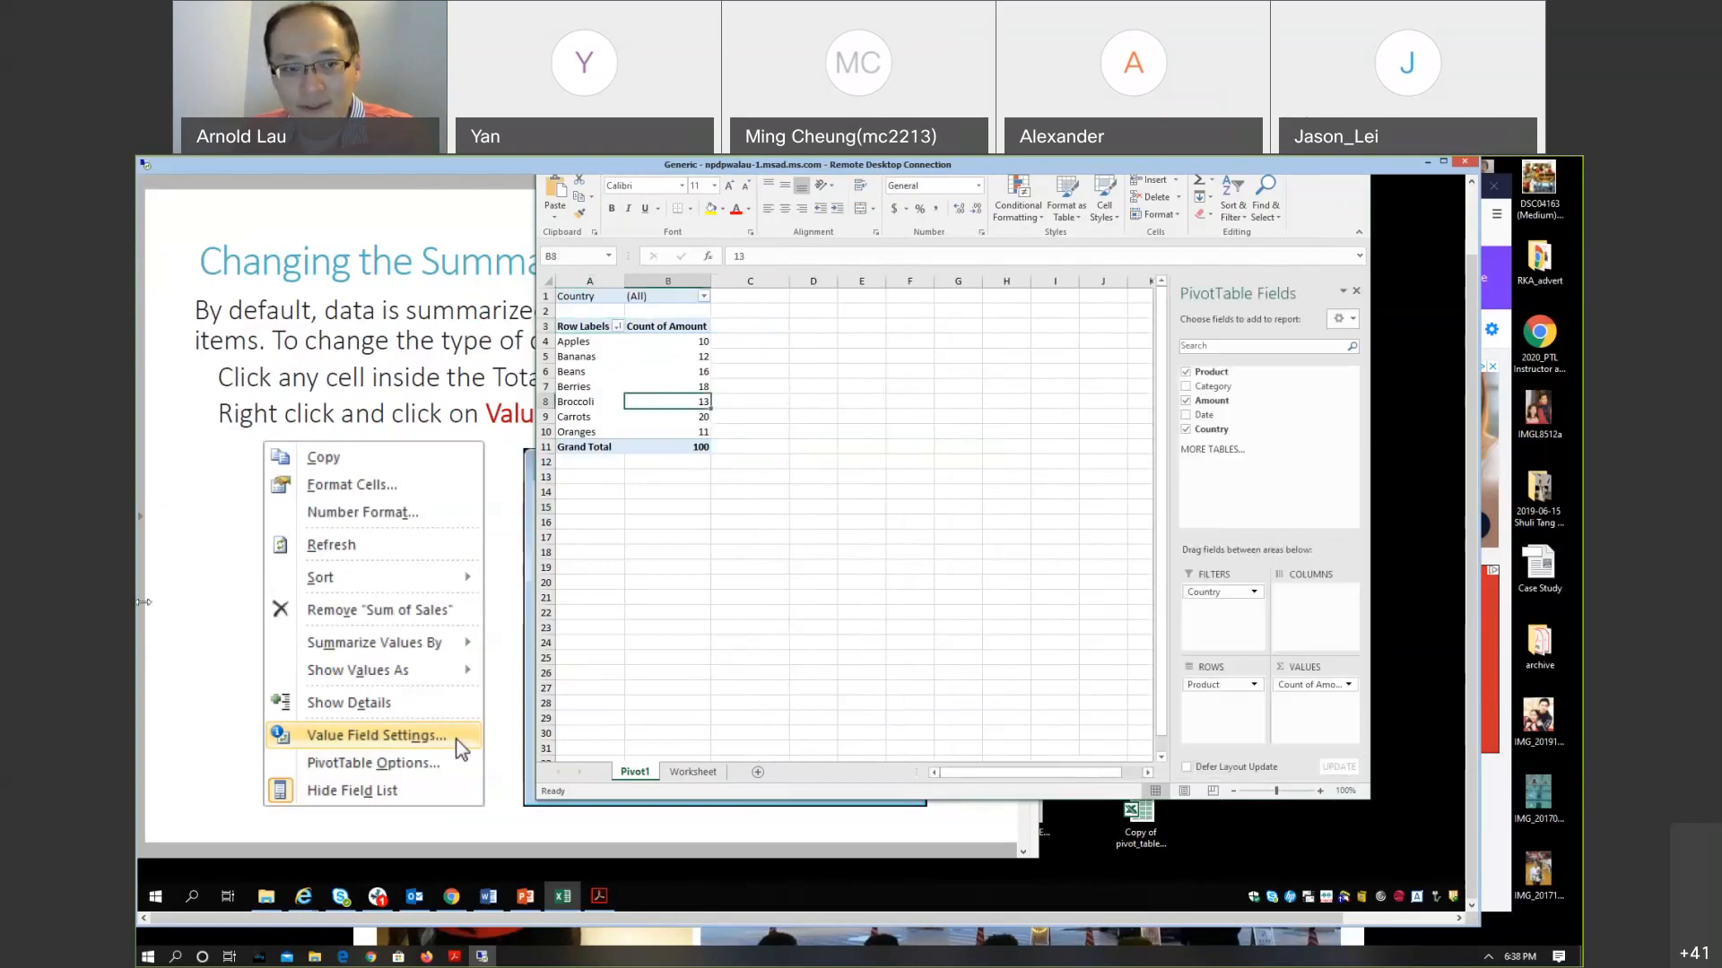
click(182, 579)
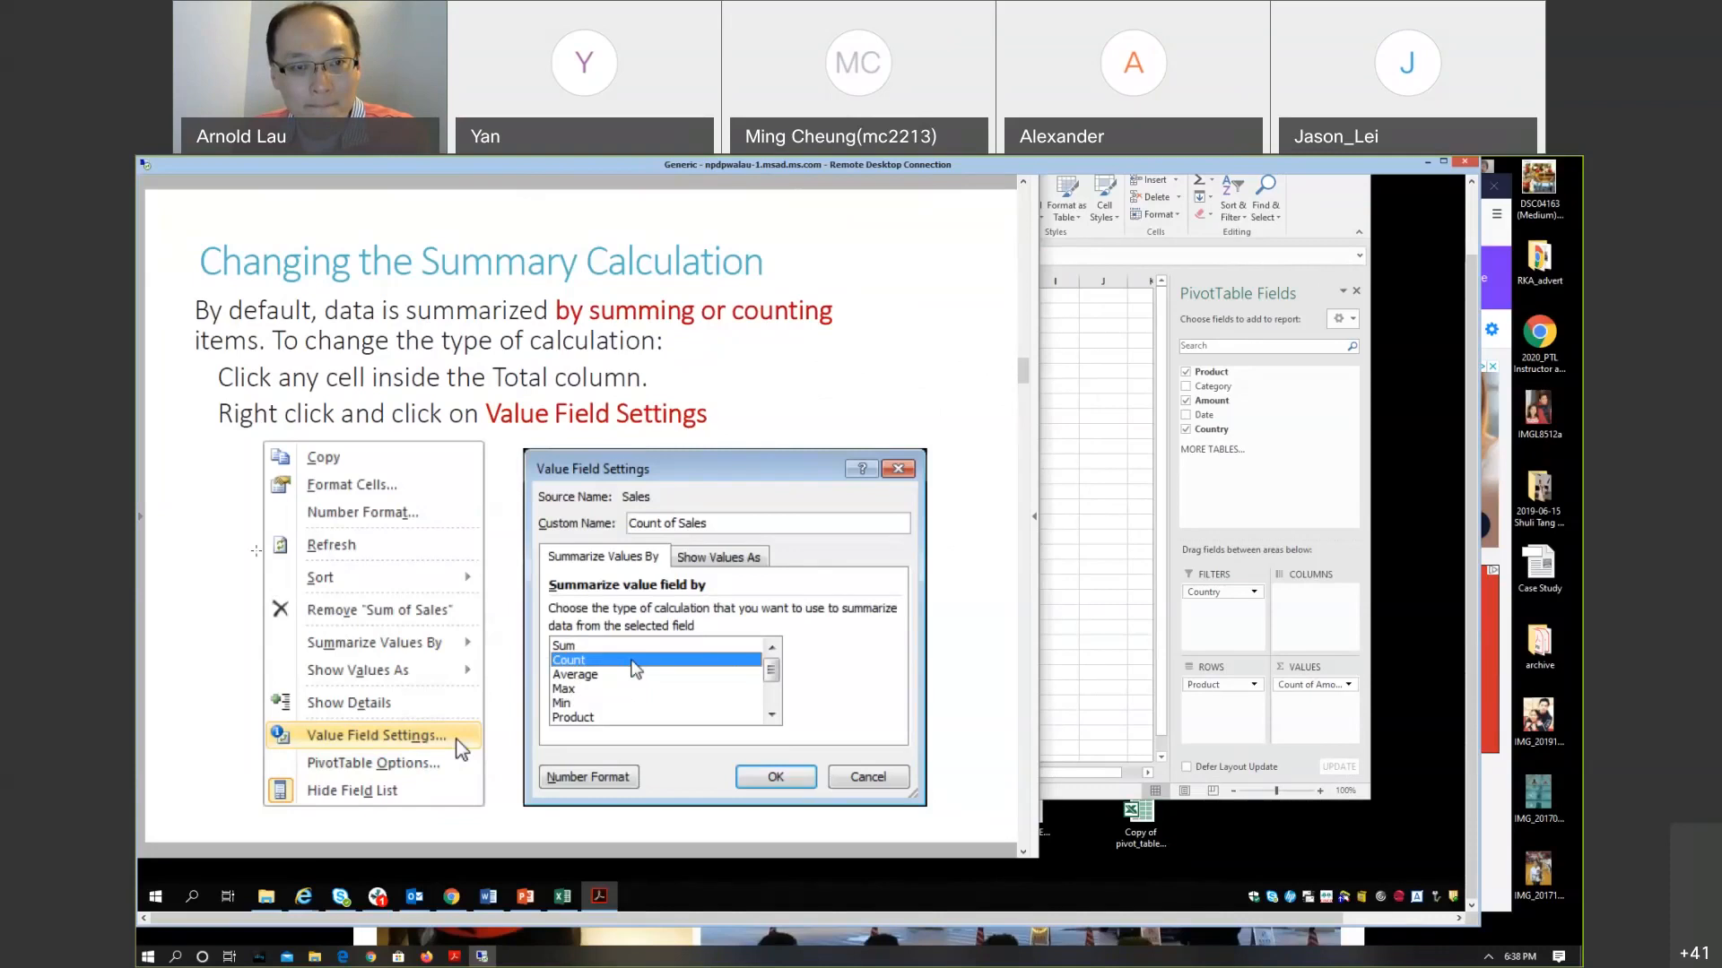
scroll(256, 552, down, 2)
scroll(257, 554, up, 1)
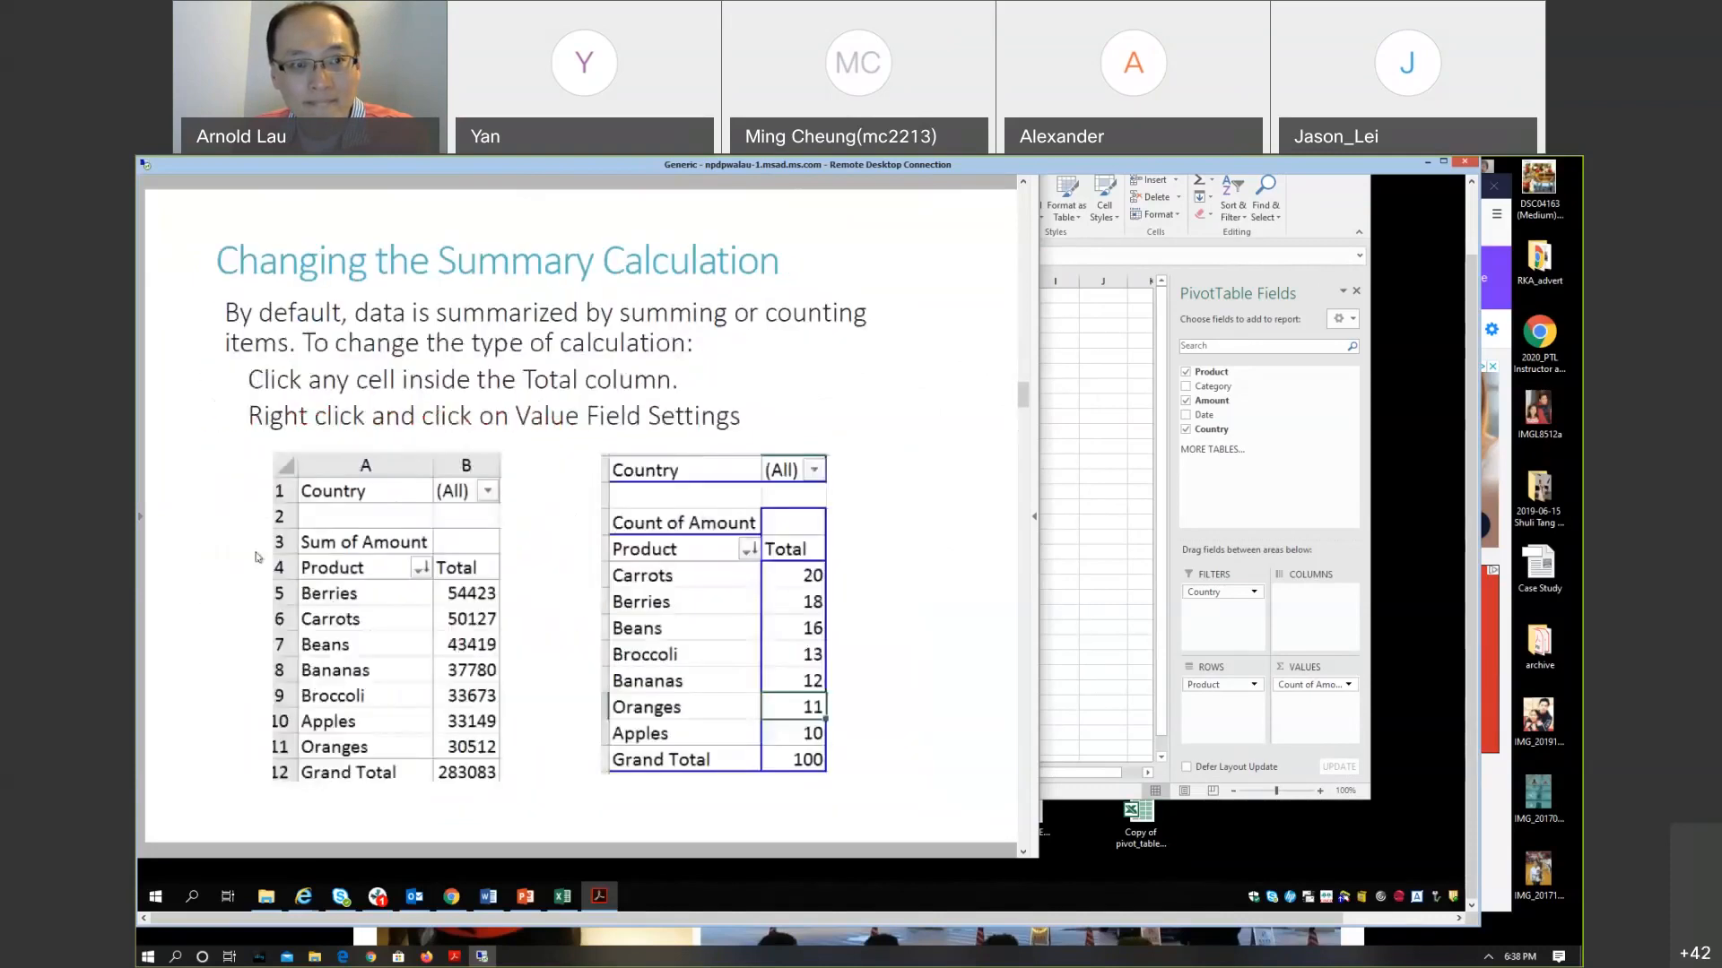
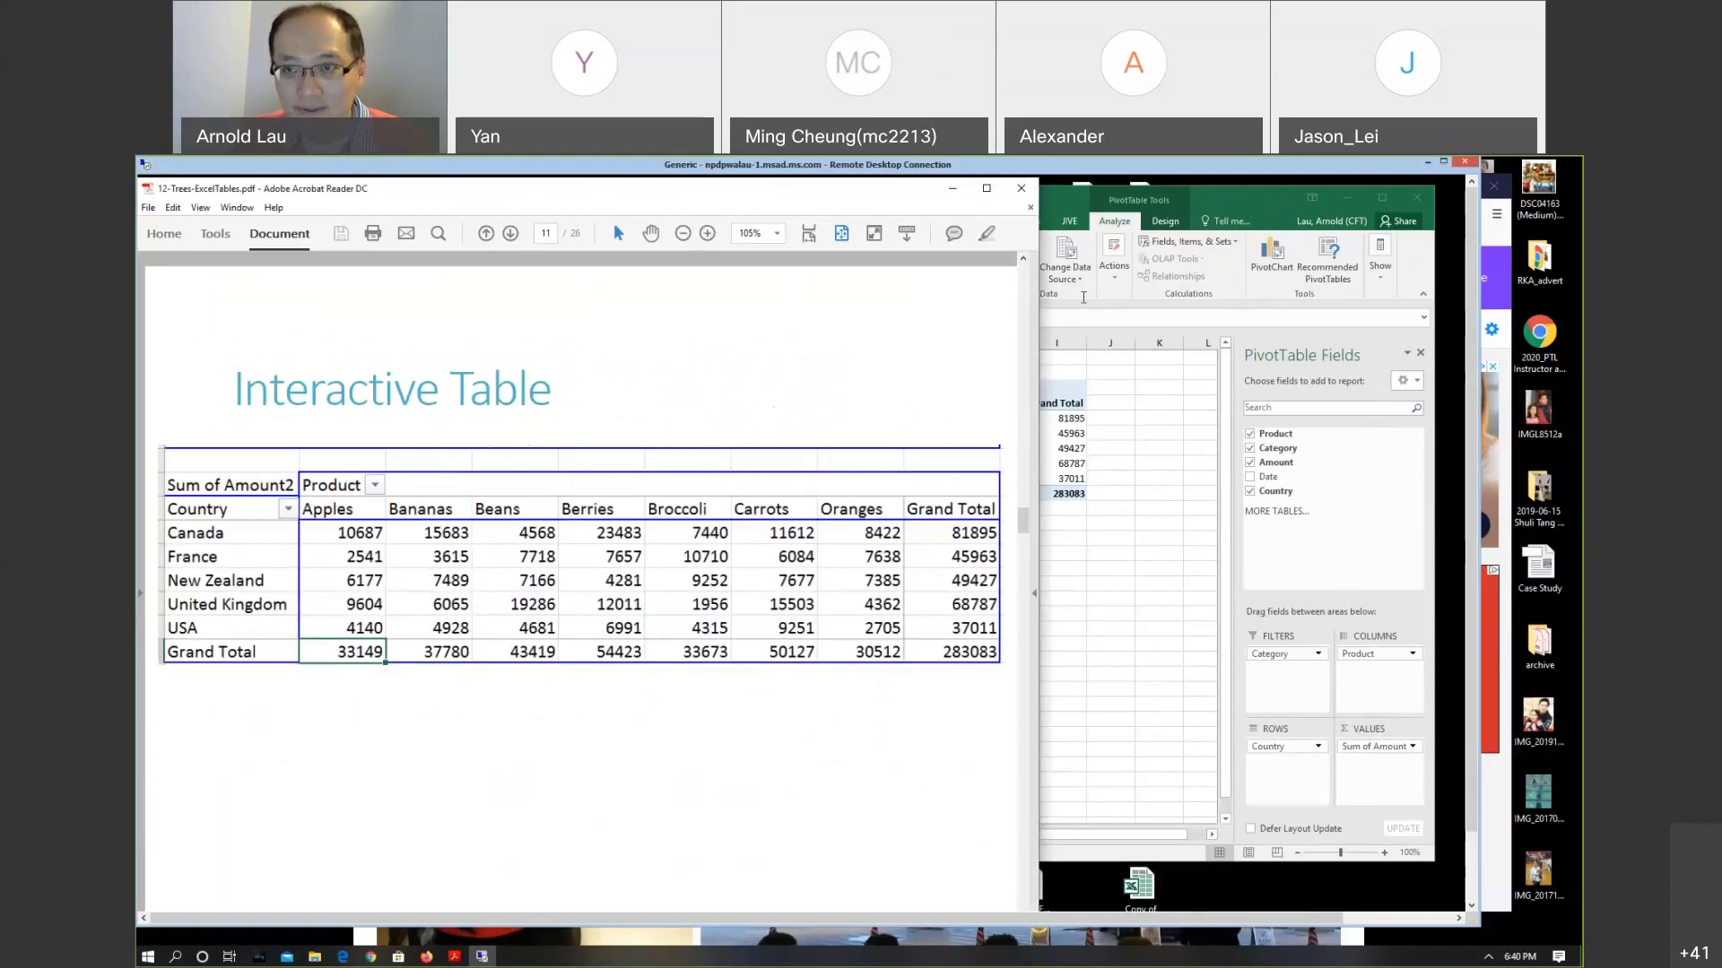
Compare the PivotTable on sheet Pivot2 with PDF page 11, and read page 12 on the interactive chart of exported products
click(1232, 199)
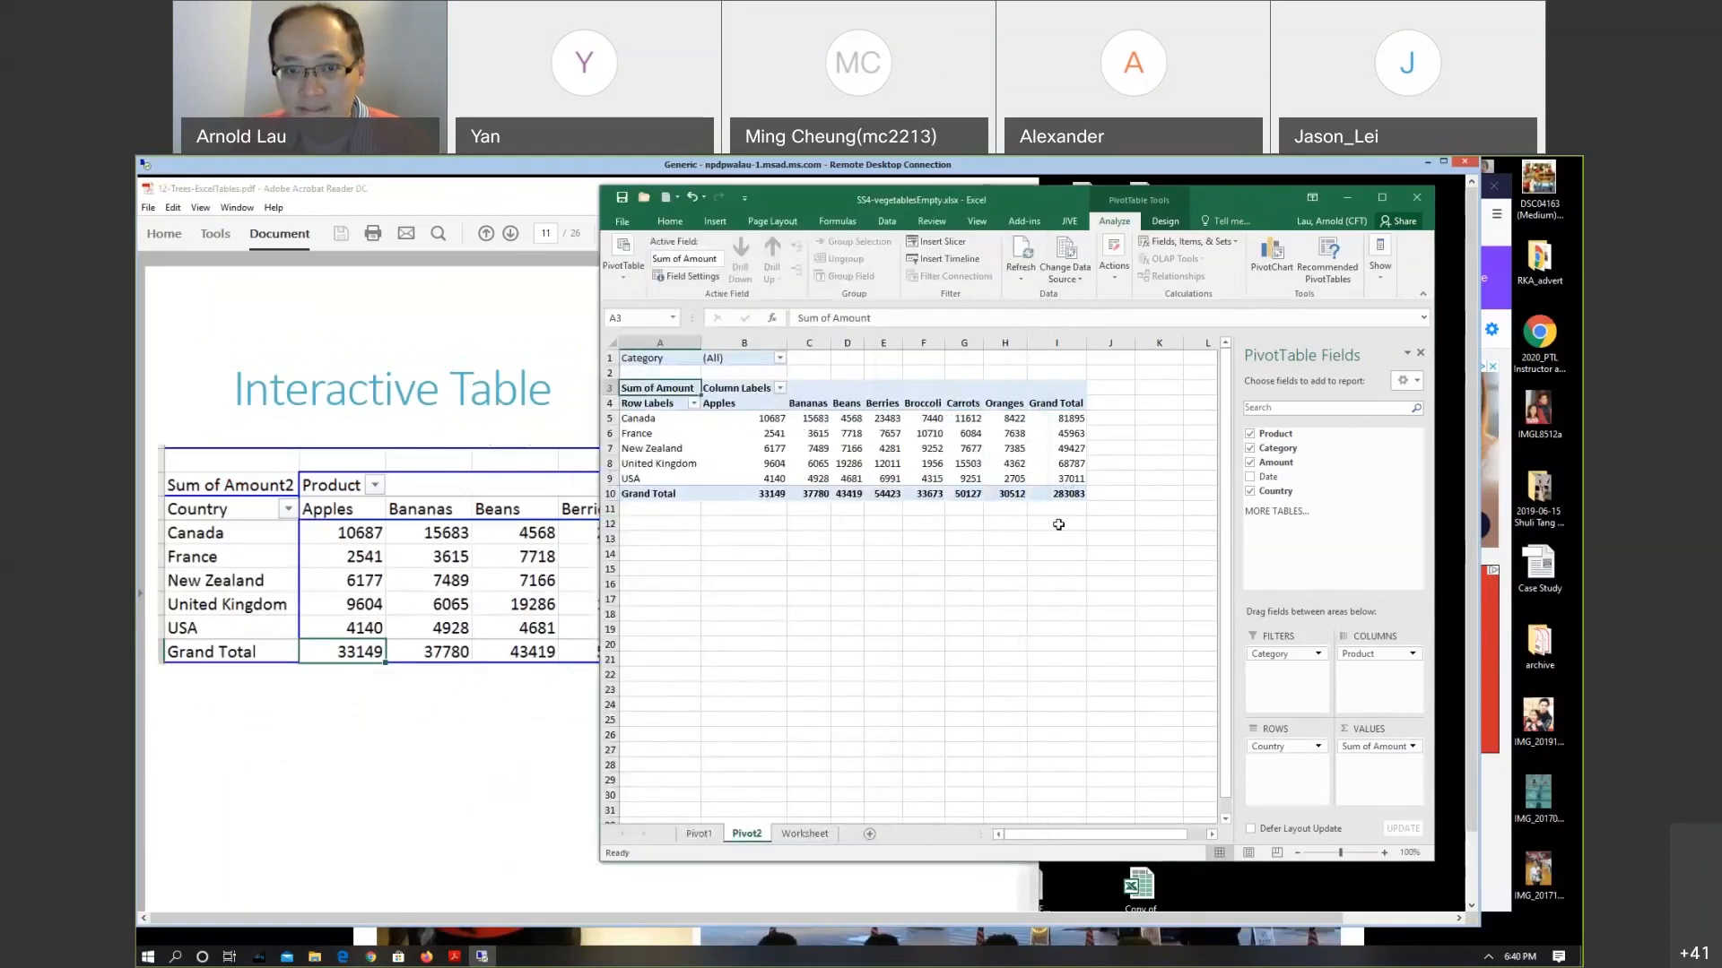
click(621, 201)
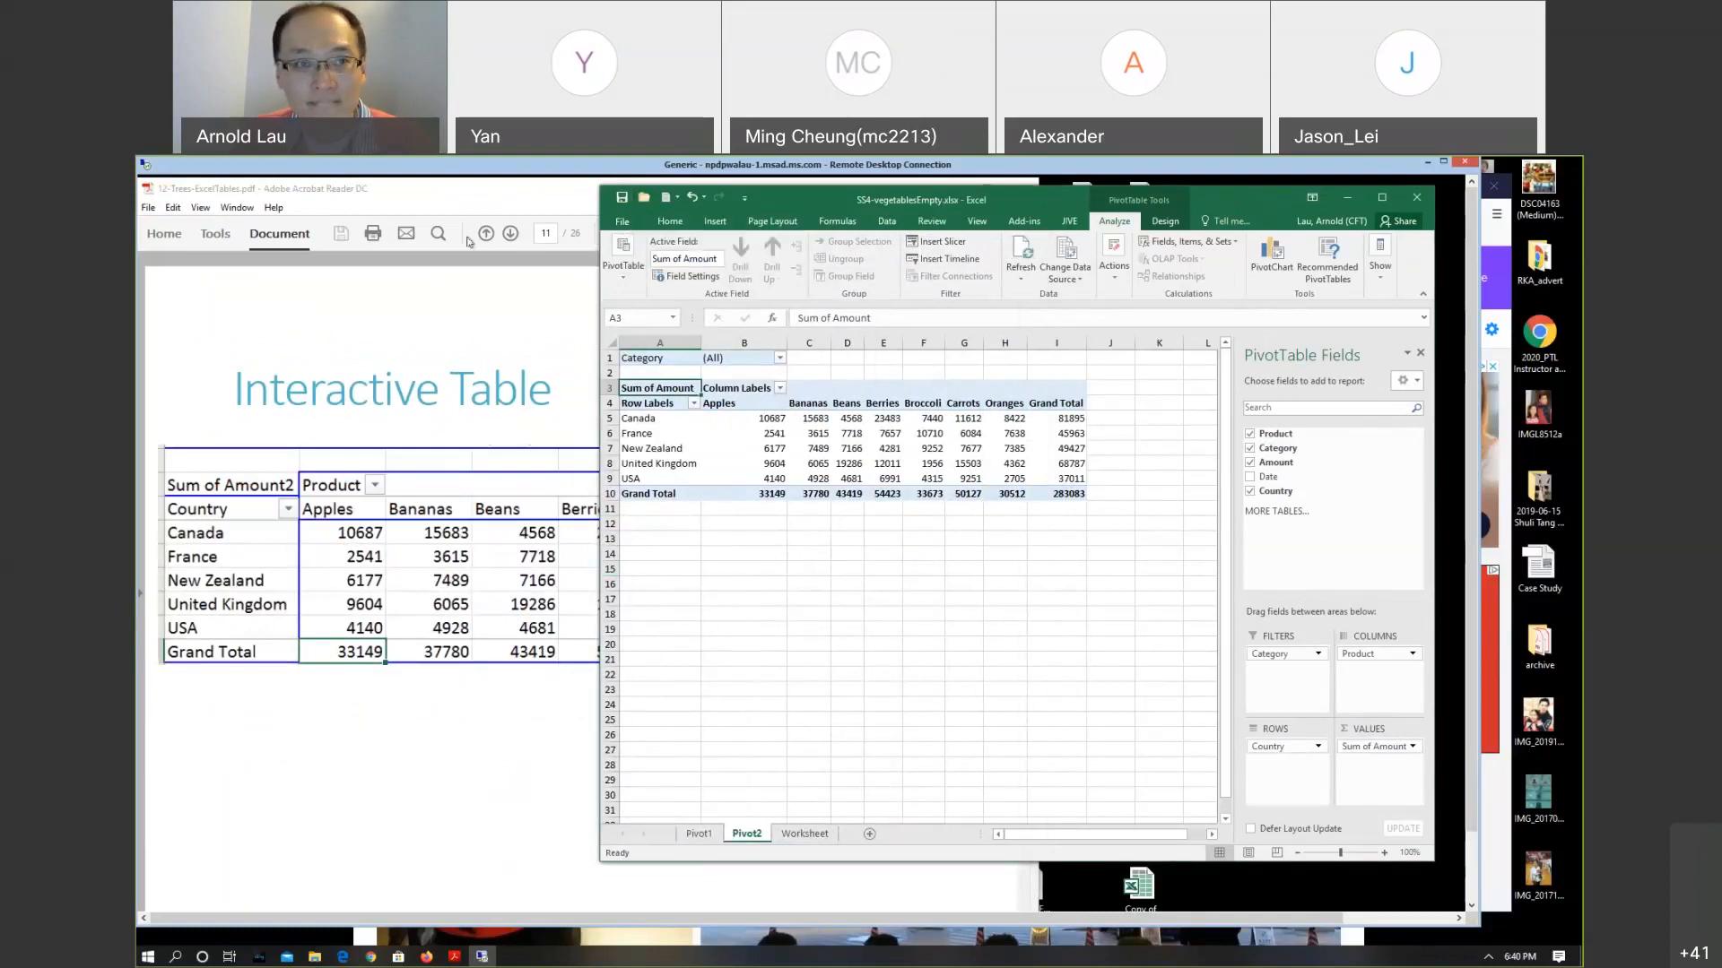
mouse_move(499, 194)
mouse_down()
mouse_move(541, 195)
mouse_move(496, 192)
mouse_up()
scroll(487, 505, down, 2)
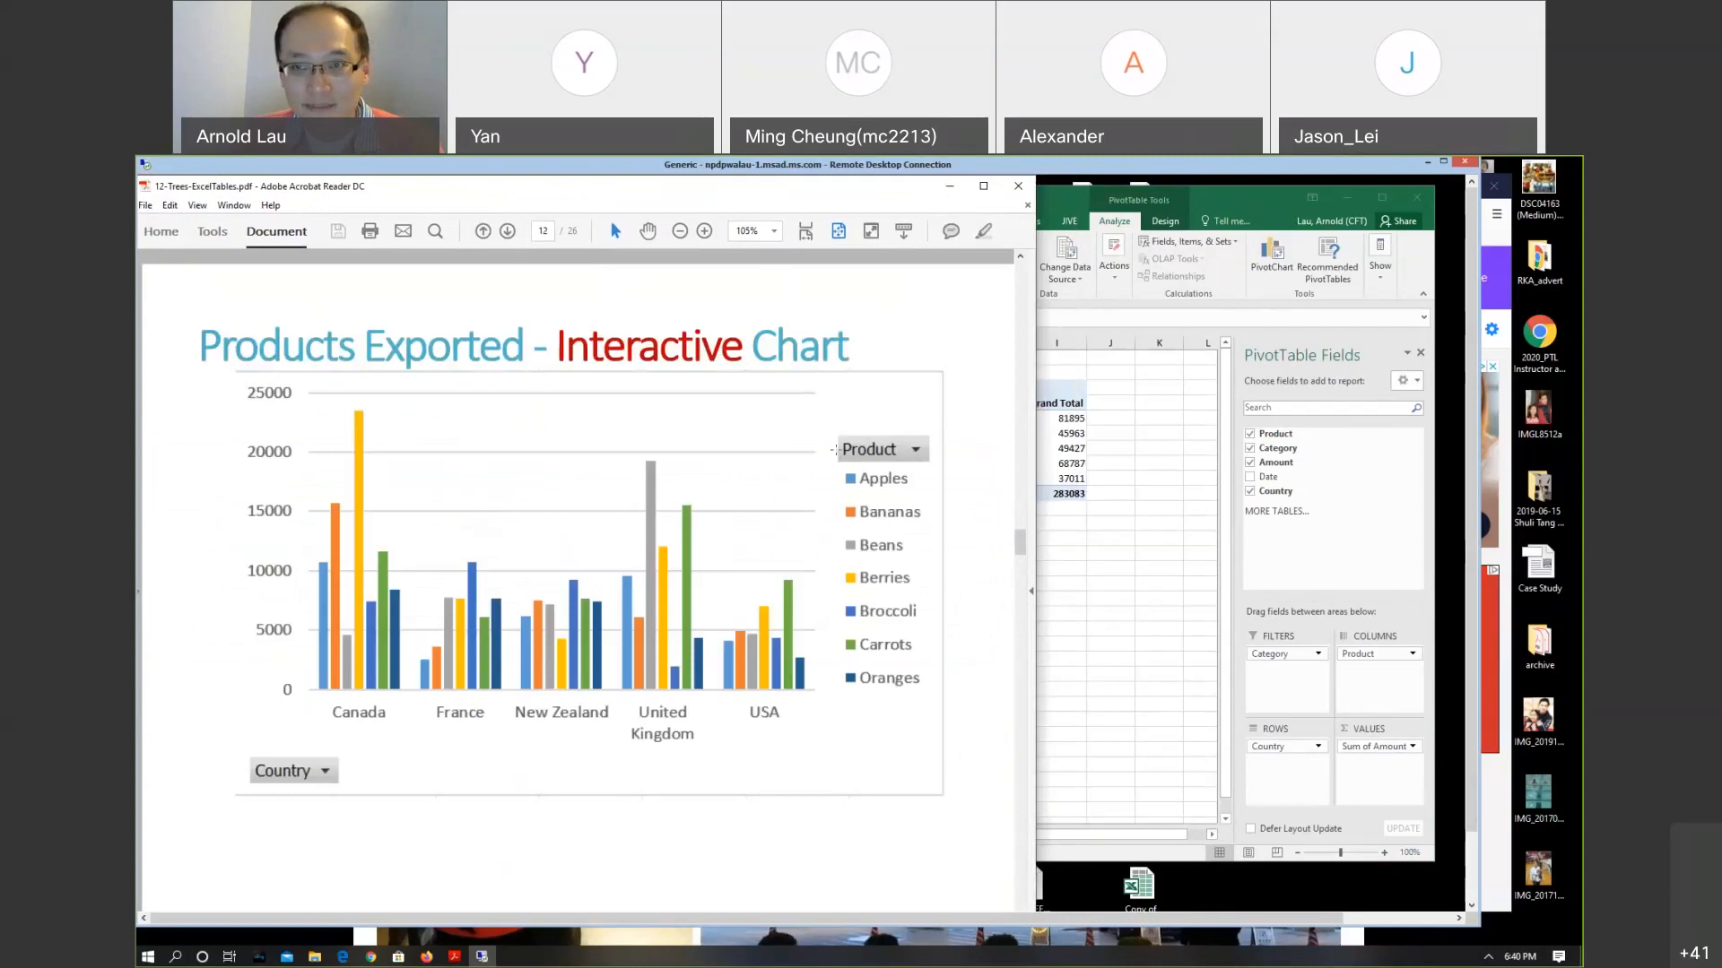
Insert a clustered column PivotChart based on the country-by-product PivotTable on sheet Pivot2
click(1206, 279)
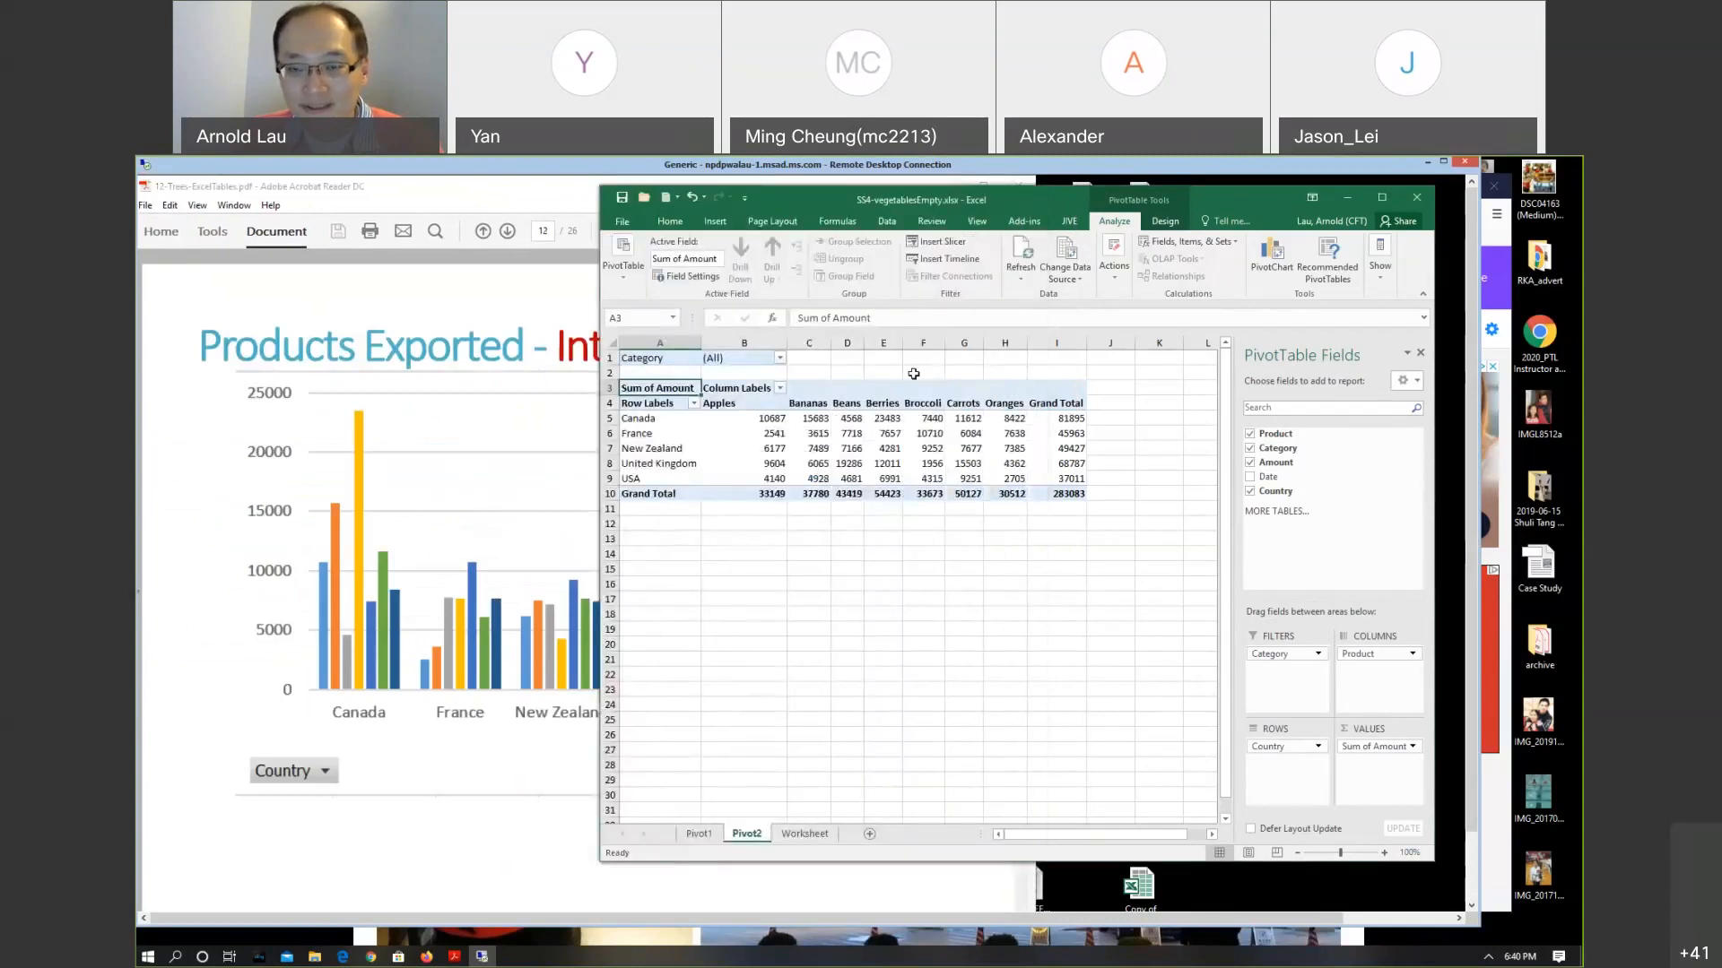
click(820, 467)
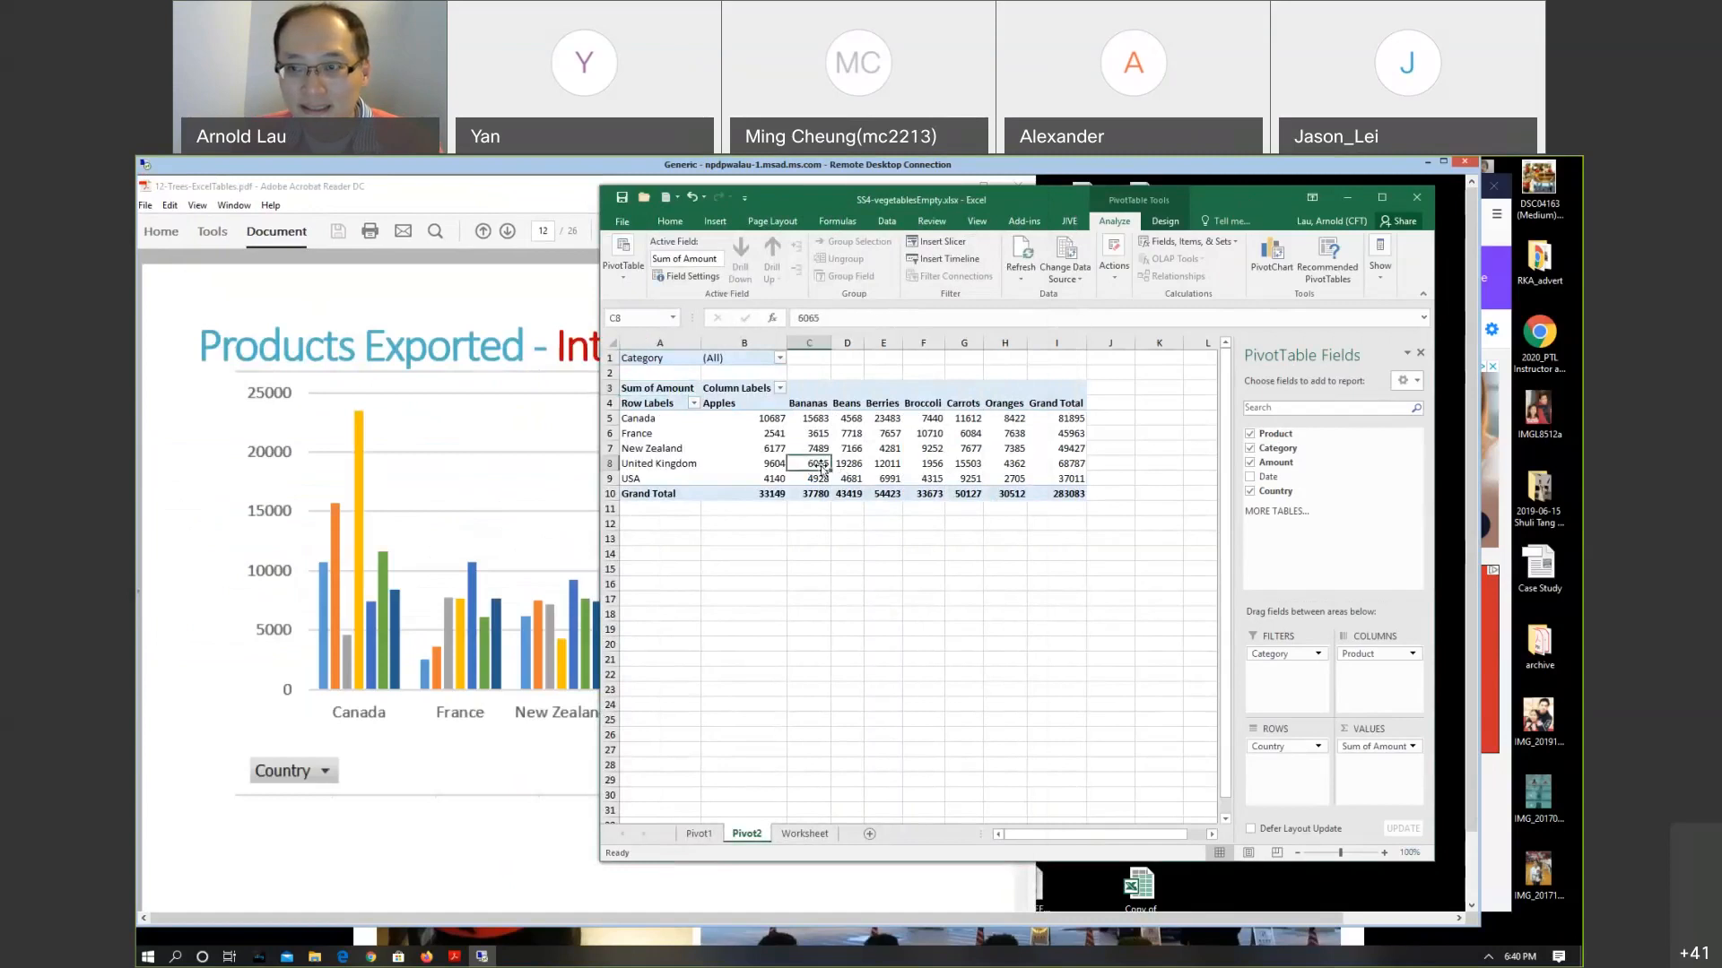
click(1274, 257)
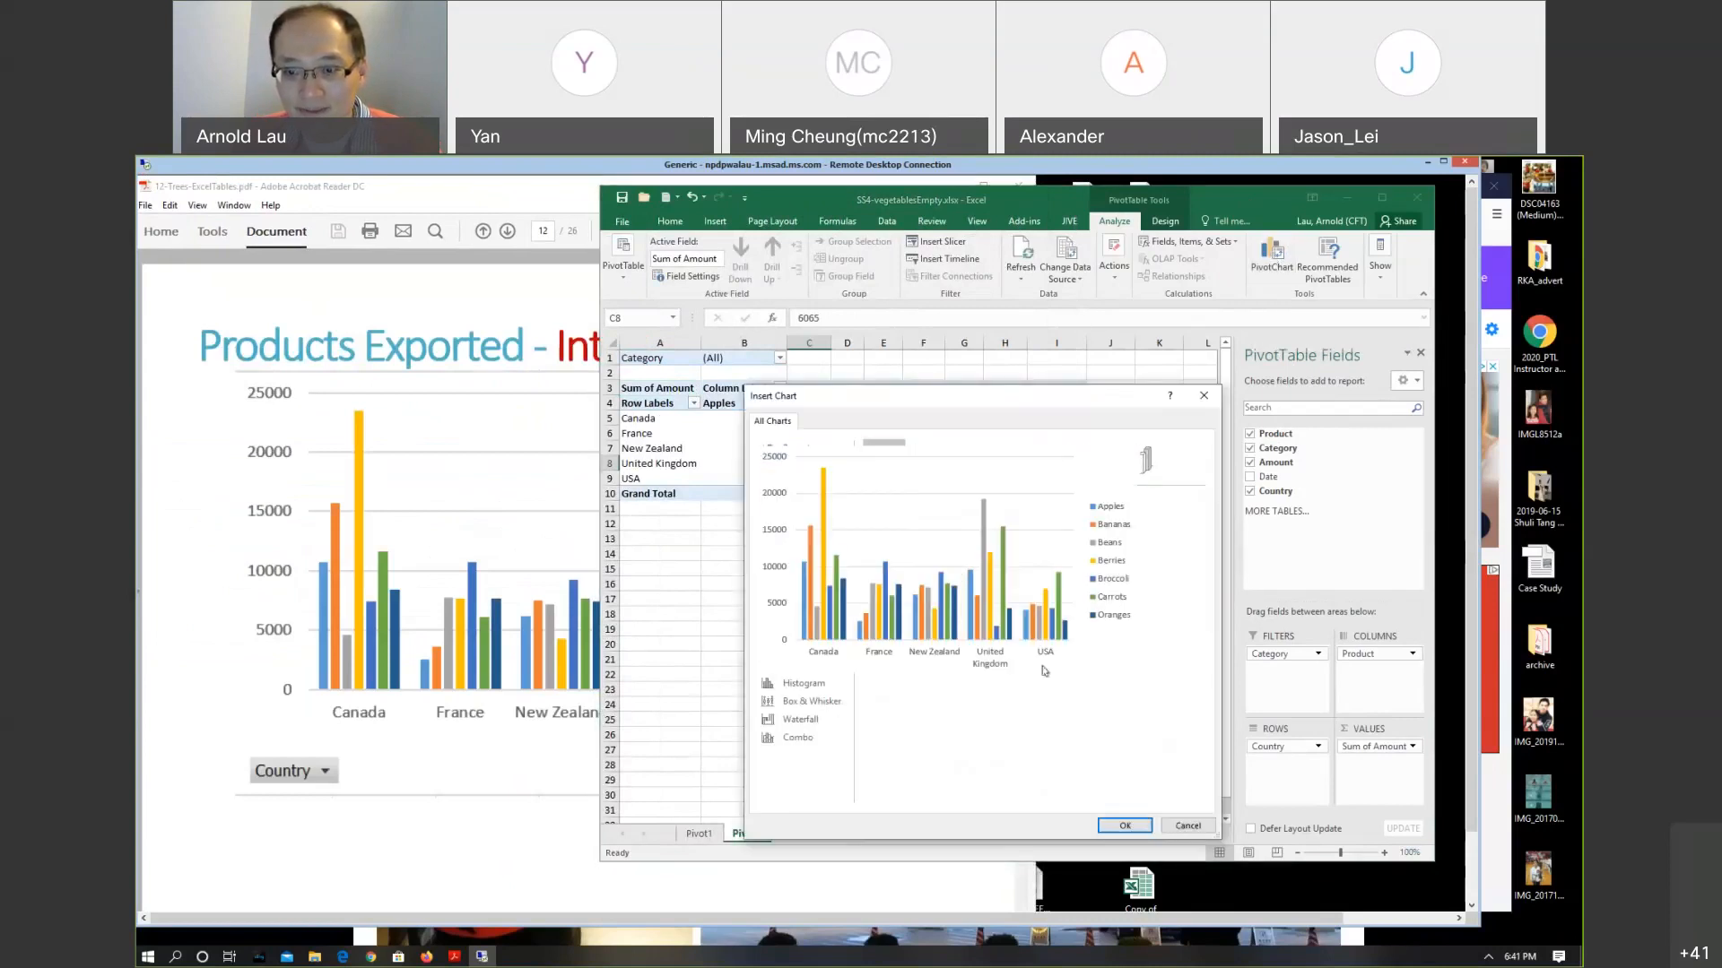
click(1125, 825)
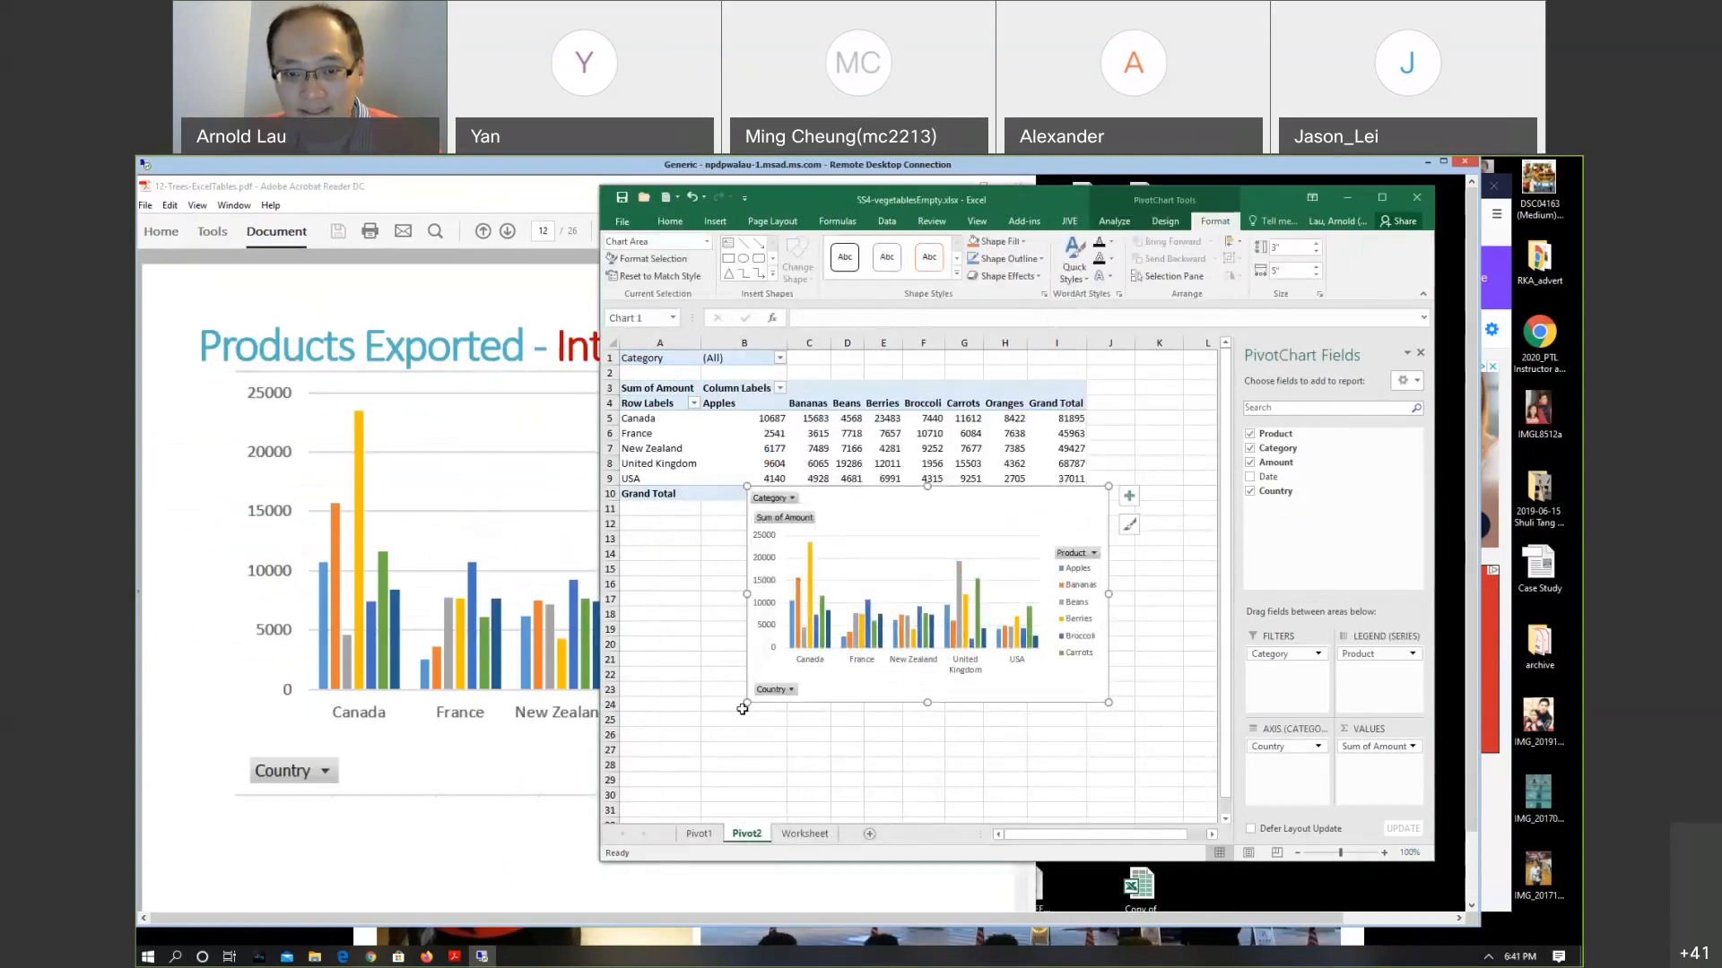
Enlarge the PivotChart to about 6 inches wide and place it below the PivotTable
drag(745, 704, 650, 791)
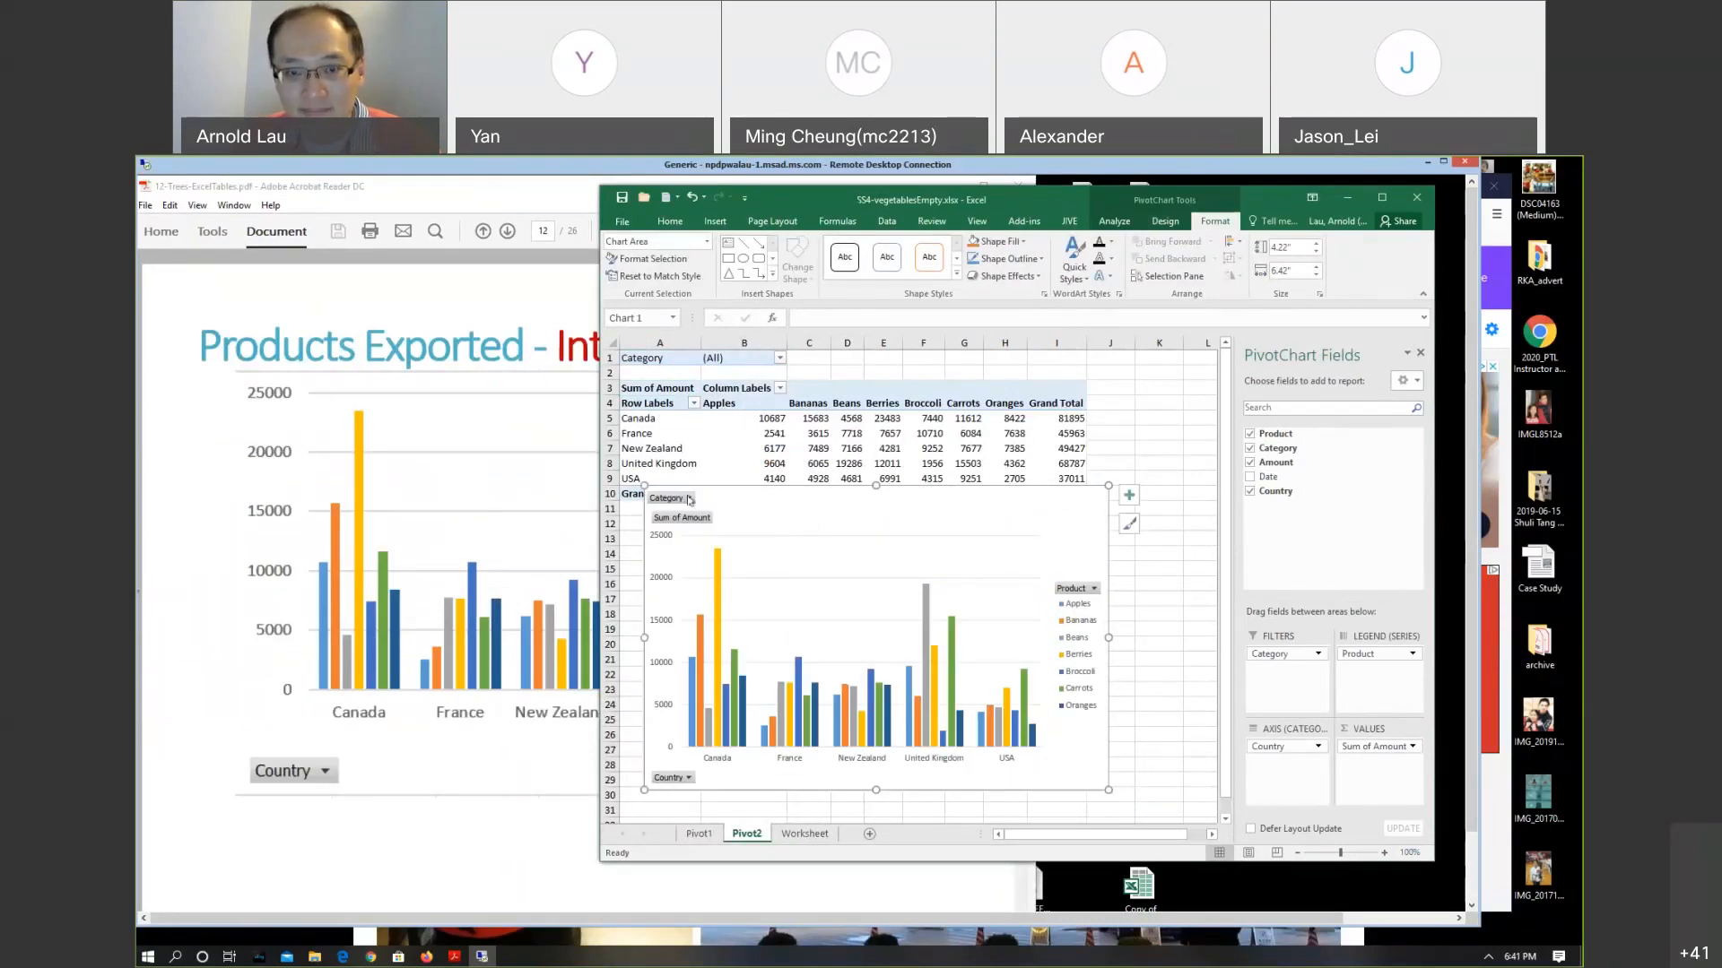
drag(812, 502, 845, 518)
drag(675, 502, 693, 541)
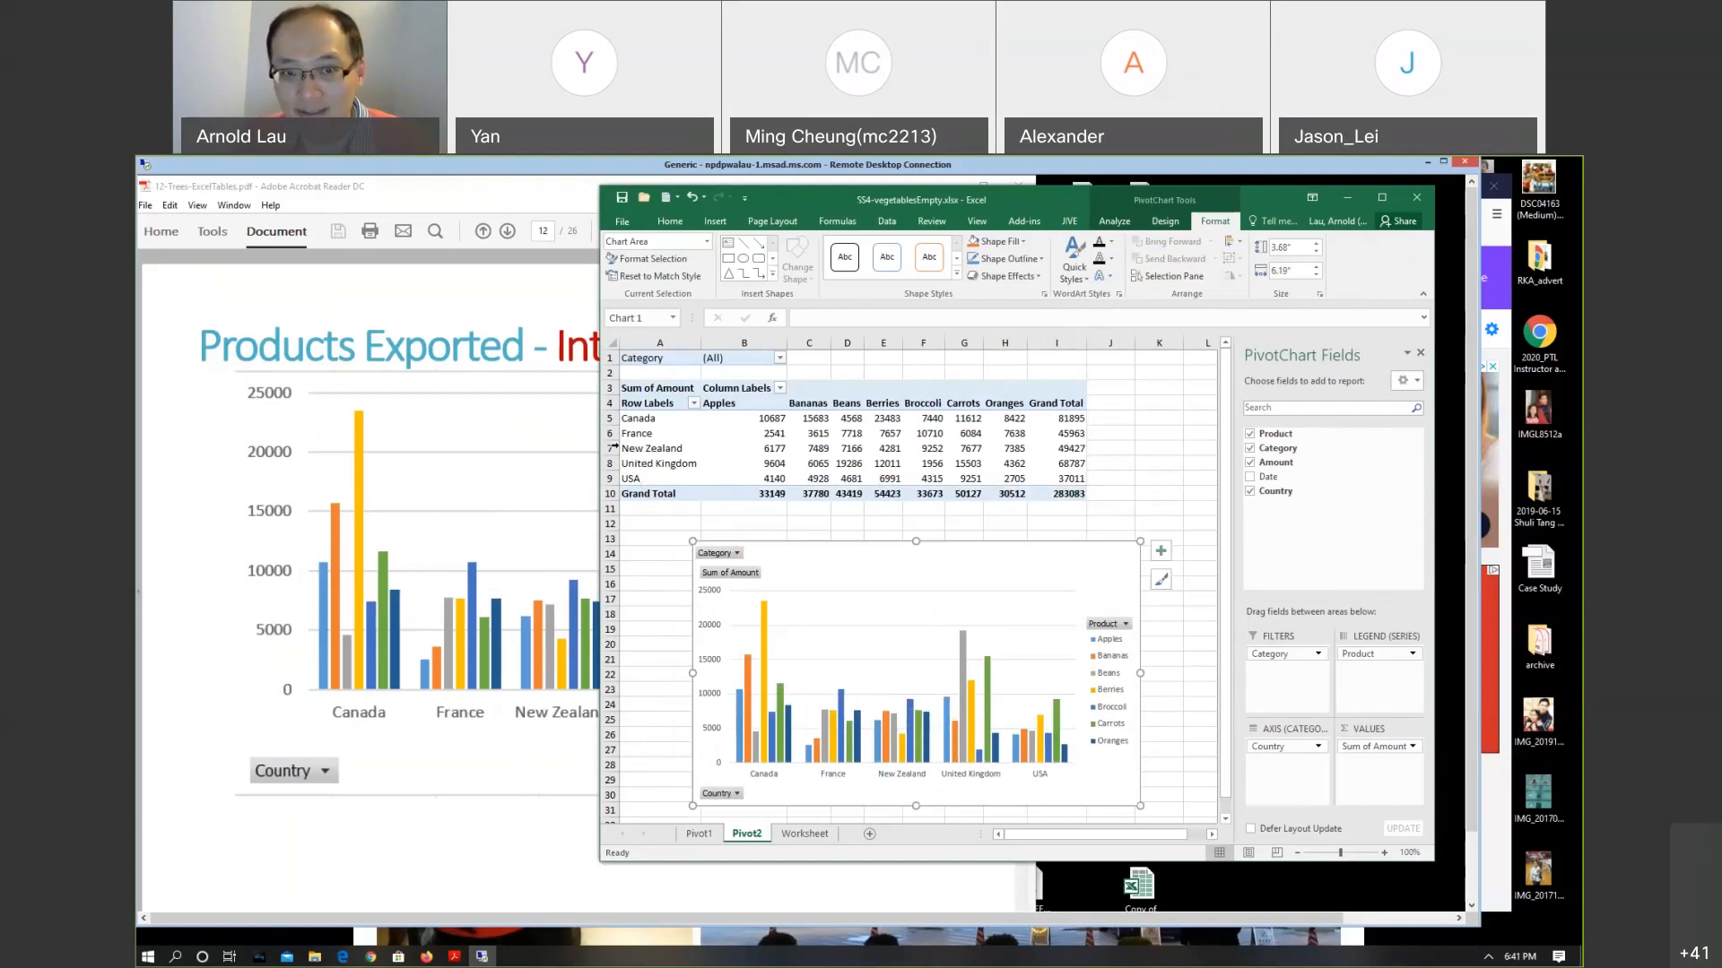
Exclude Canada from the PivotTable's country row filter to compare the chart, and include Canada again
click(695, 404)
click(543, 562)
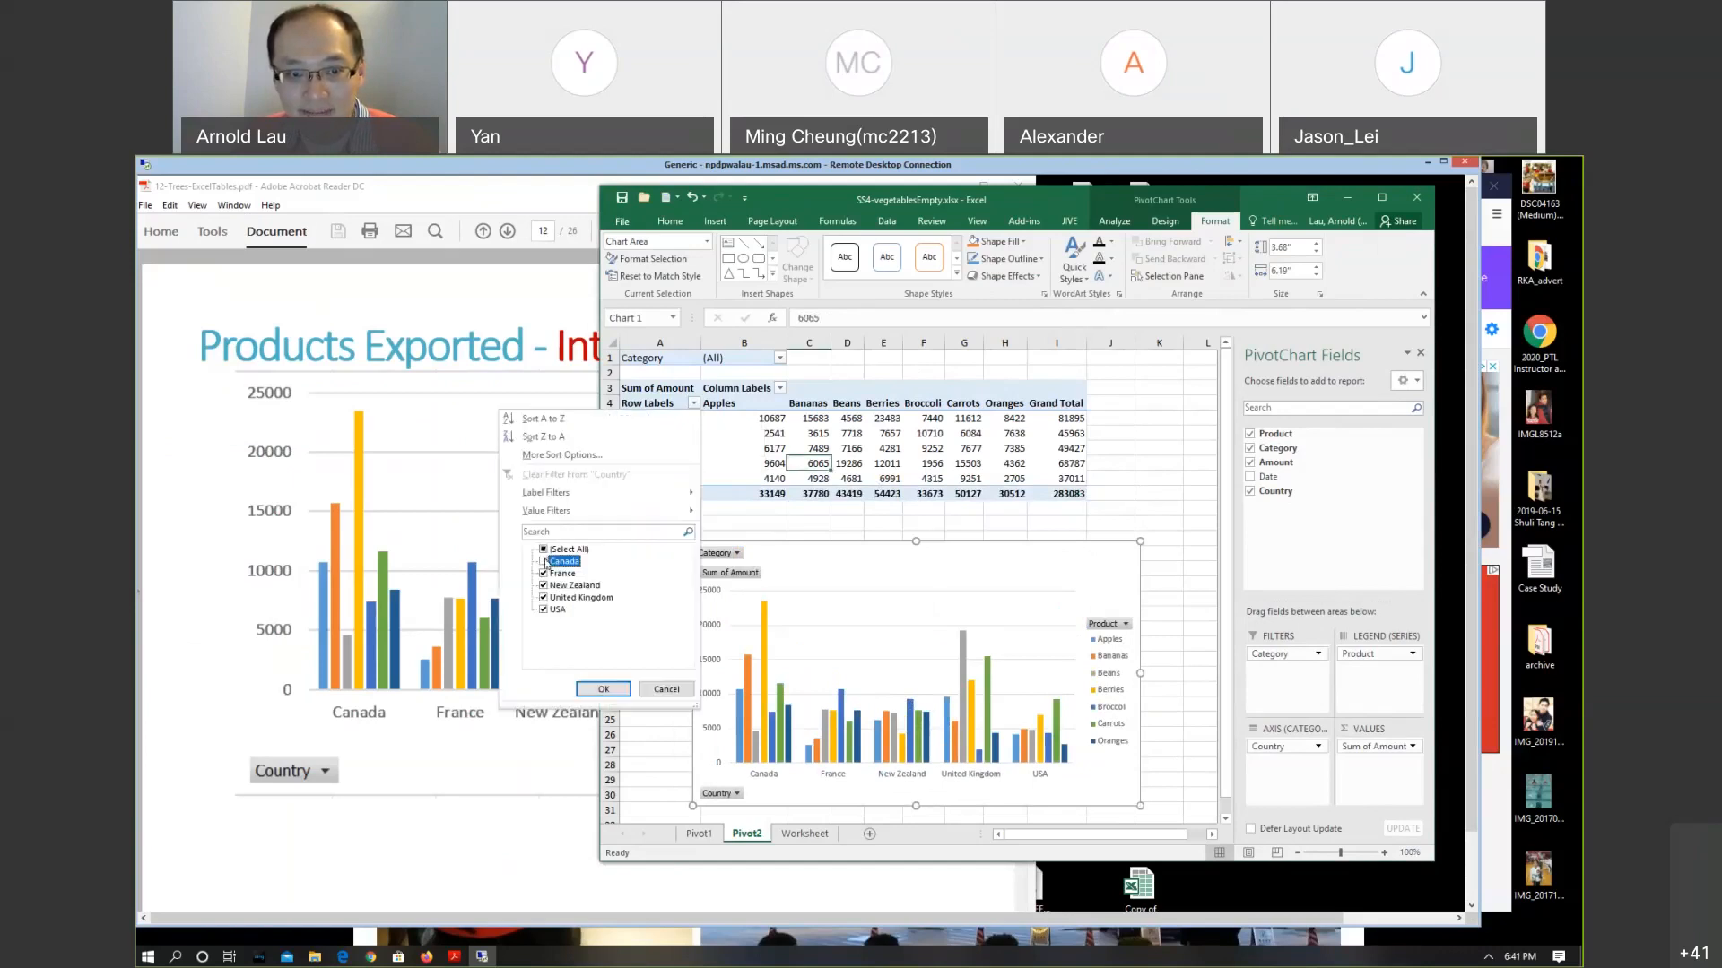
click(596, 689)
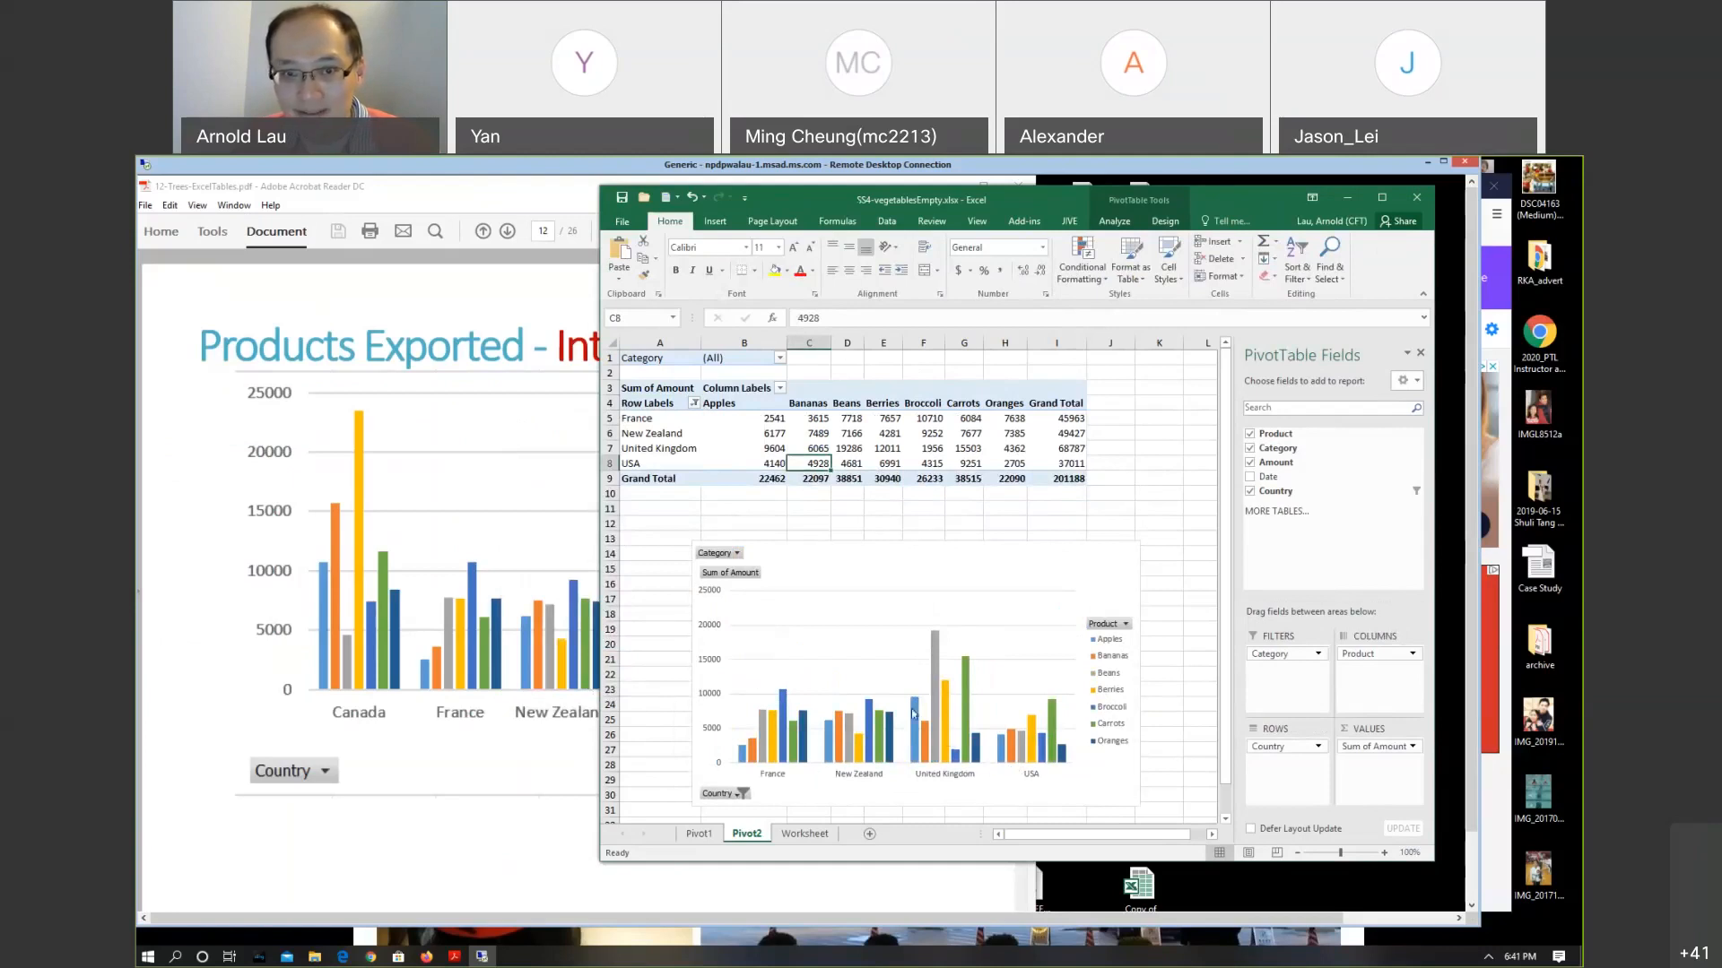
click(694, 404)
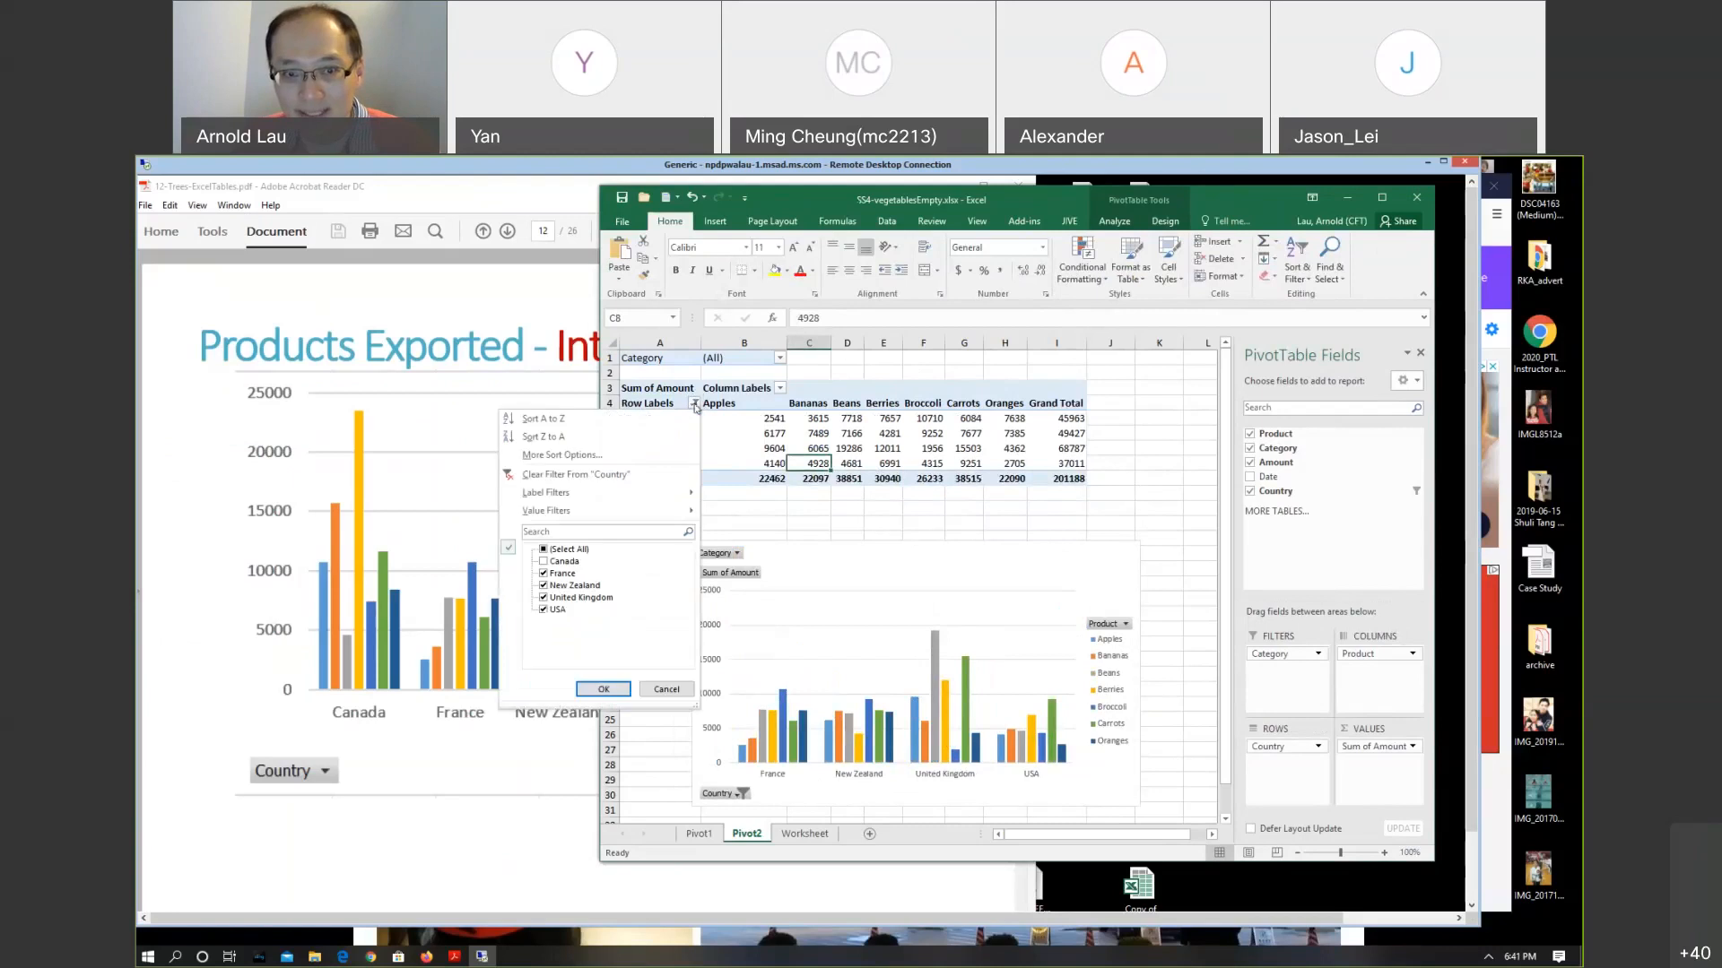
click(574, 562)
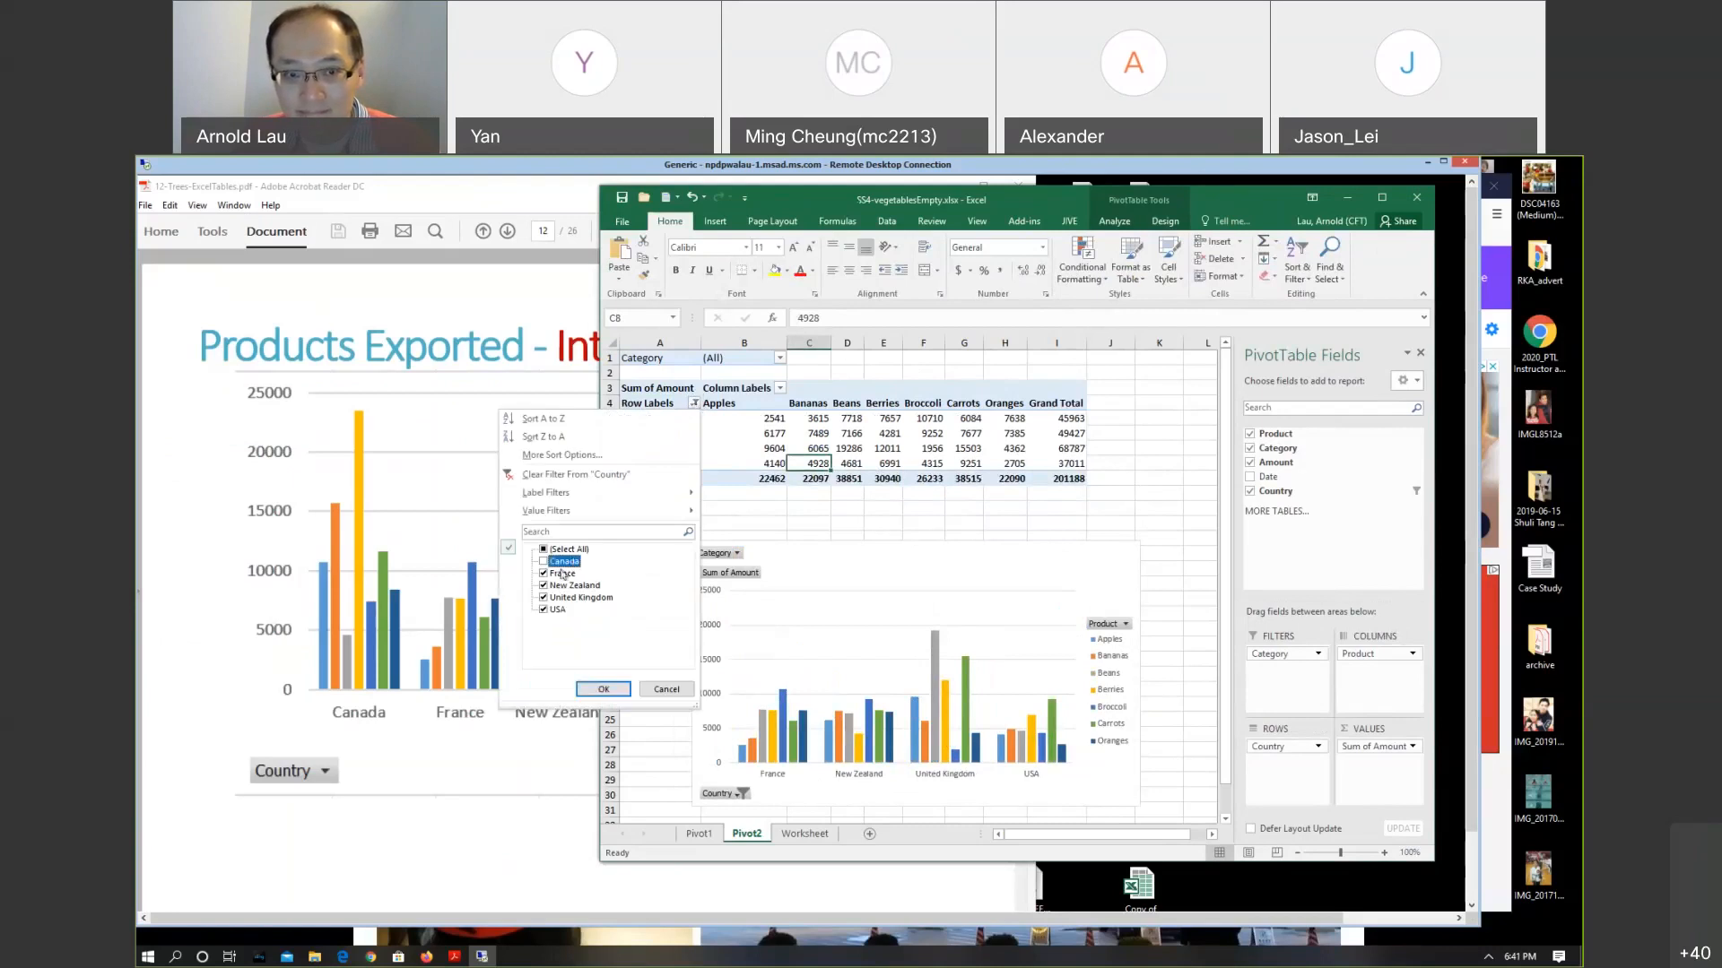
click(545, 561)
click(604, 689)
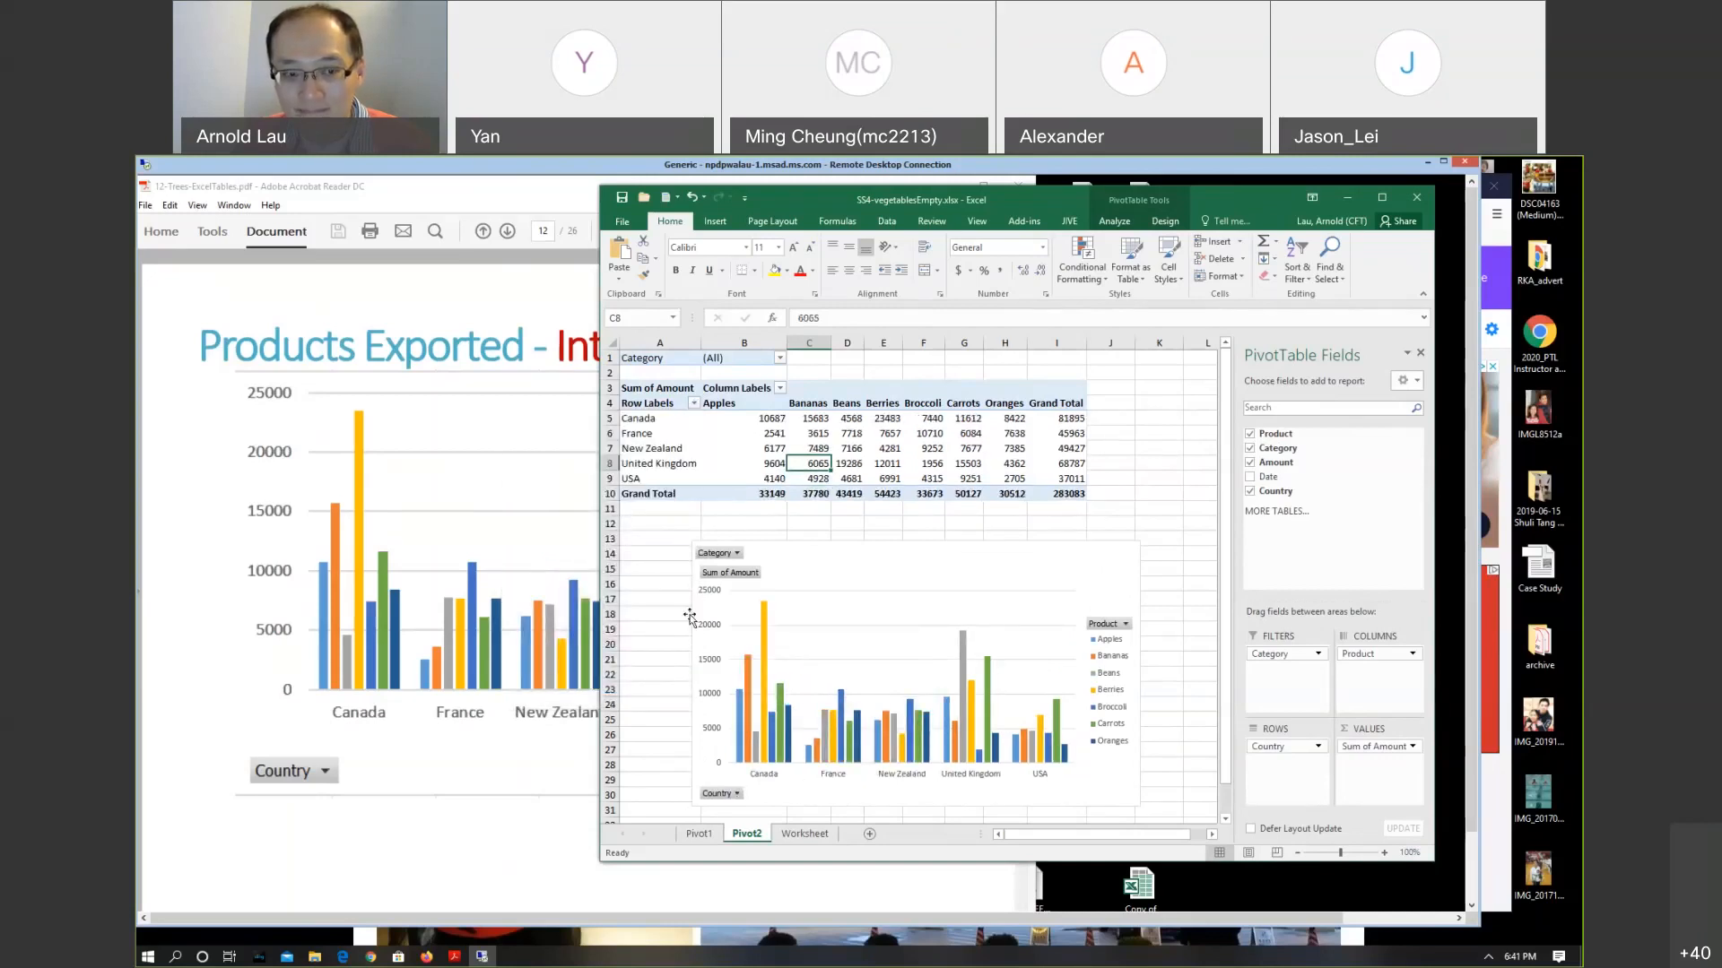
Apply the first quick layout, with a chart title and a legend at the right, to the PivotChart
mouse_move(852, 564)
mouse_down()
mouse_move(832, 550)
mouse_move(843, 568)
mouse_up()
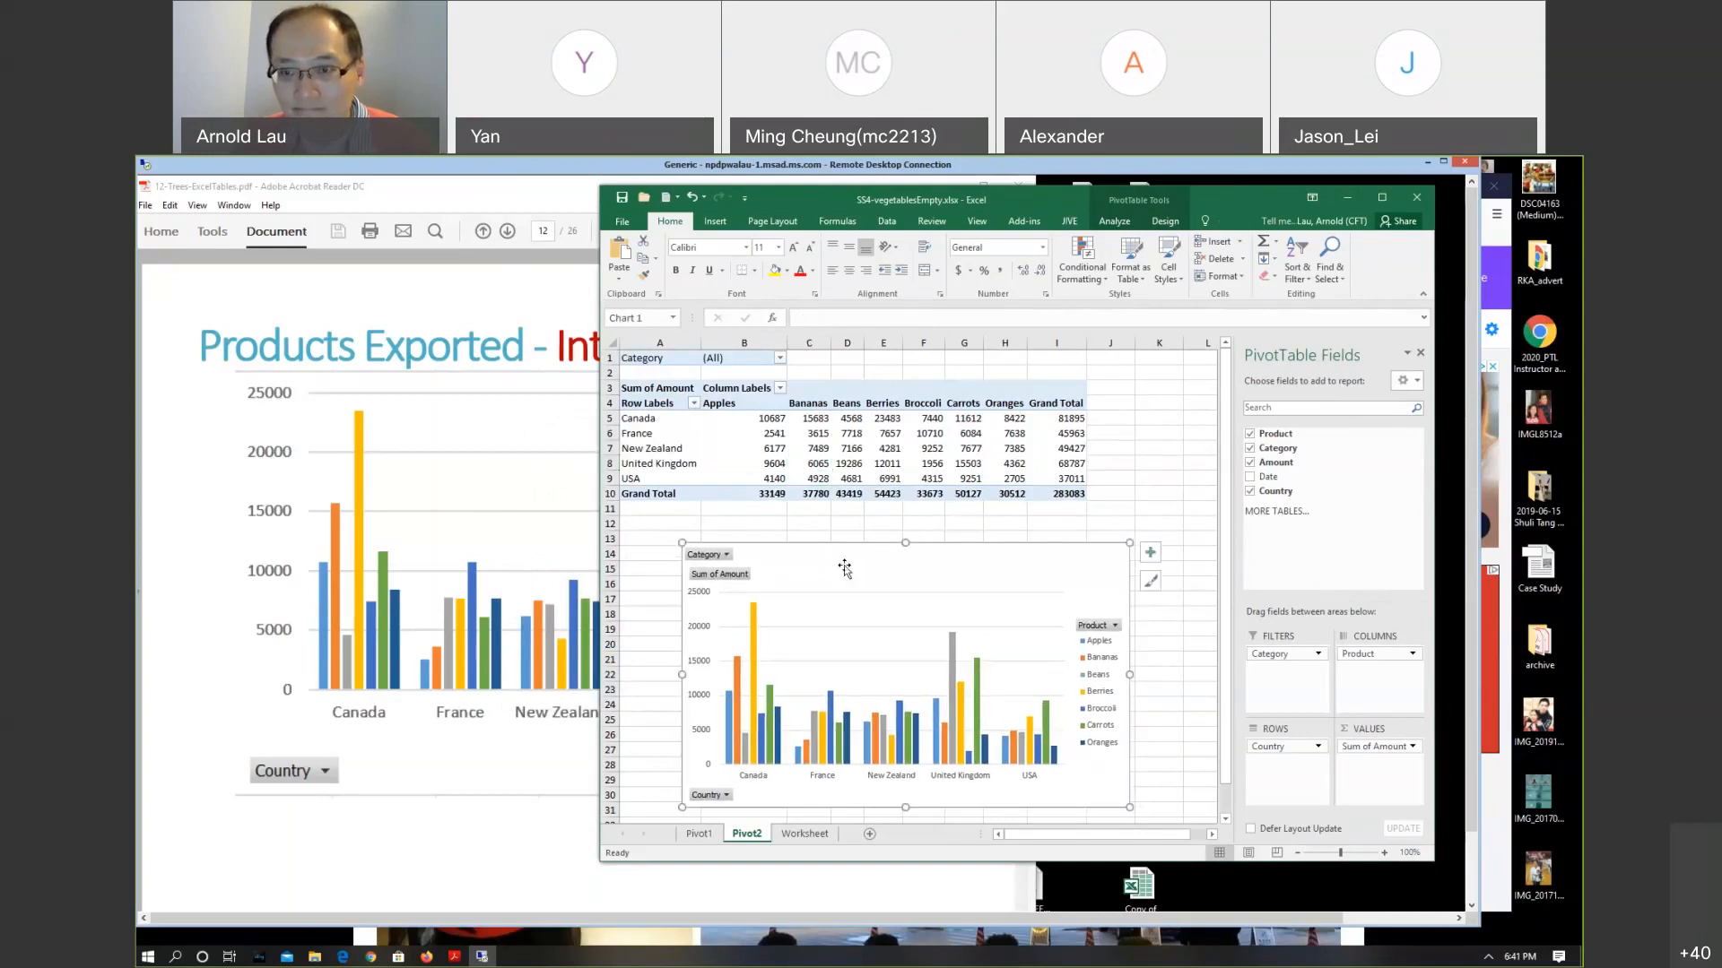
click(717, 222)
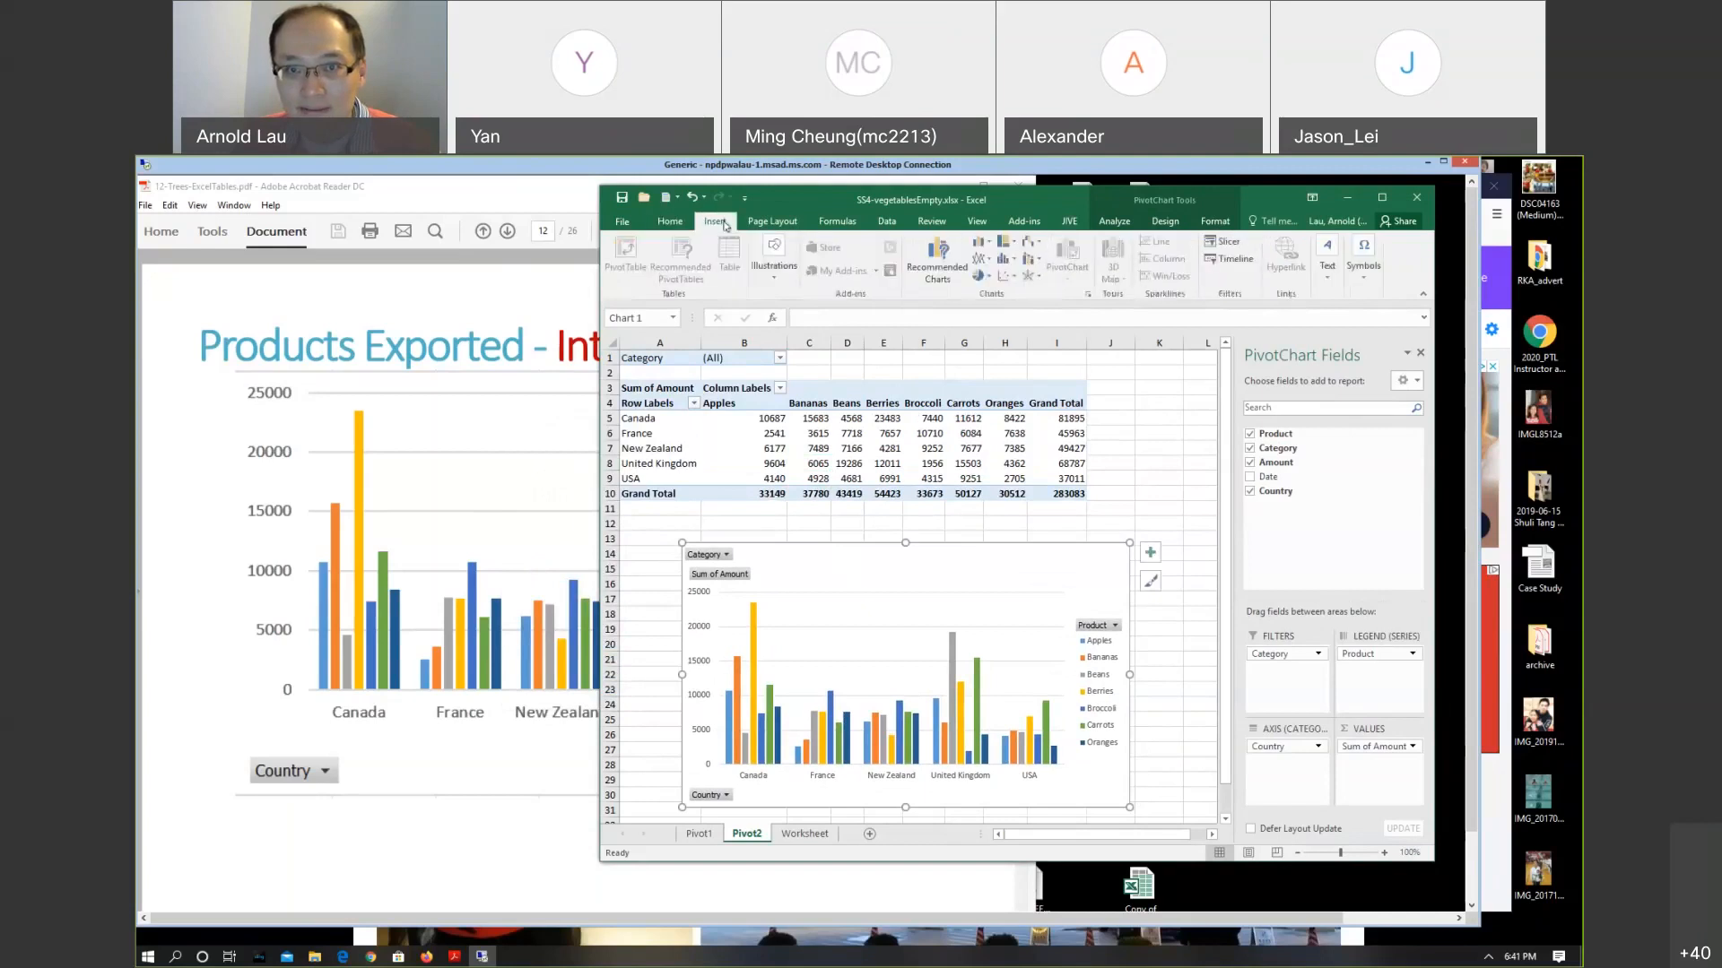
click(874, 606)
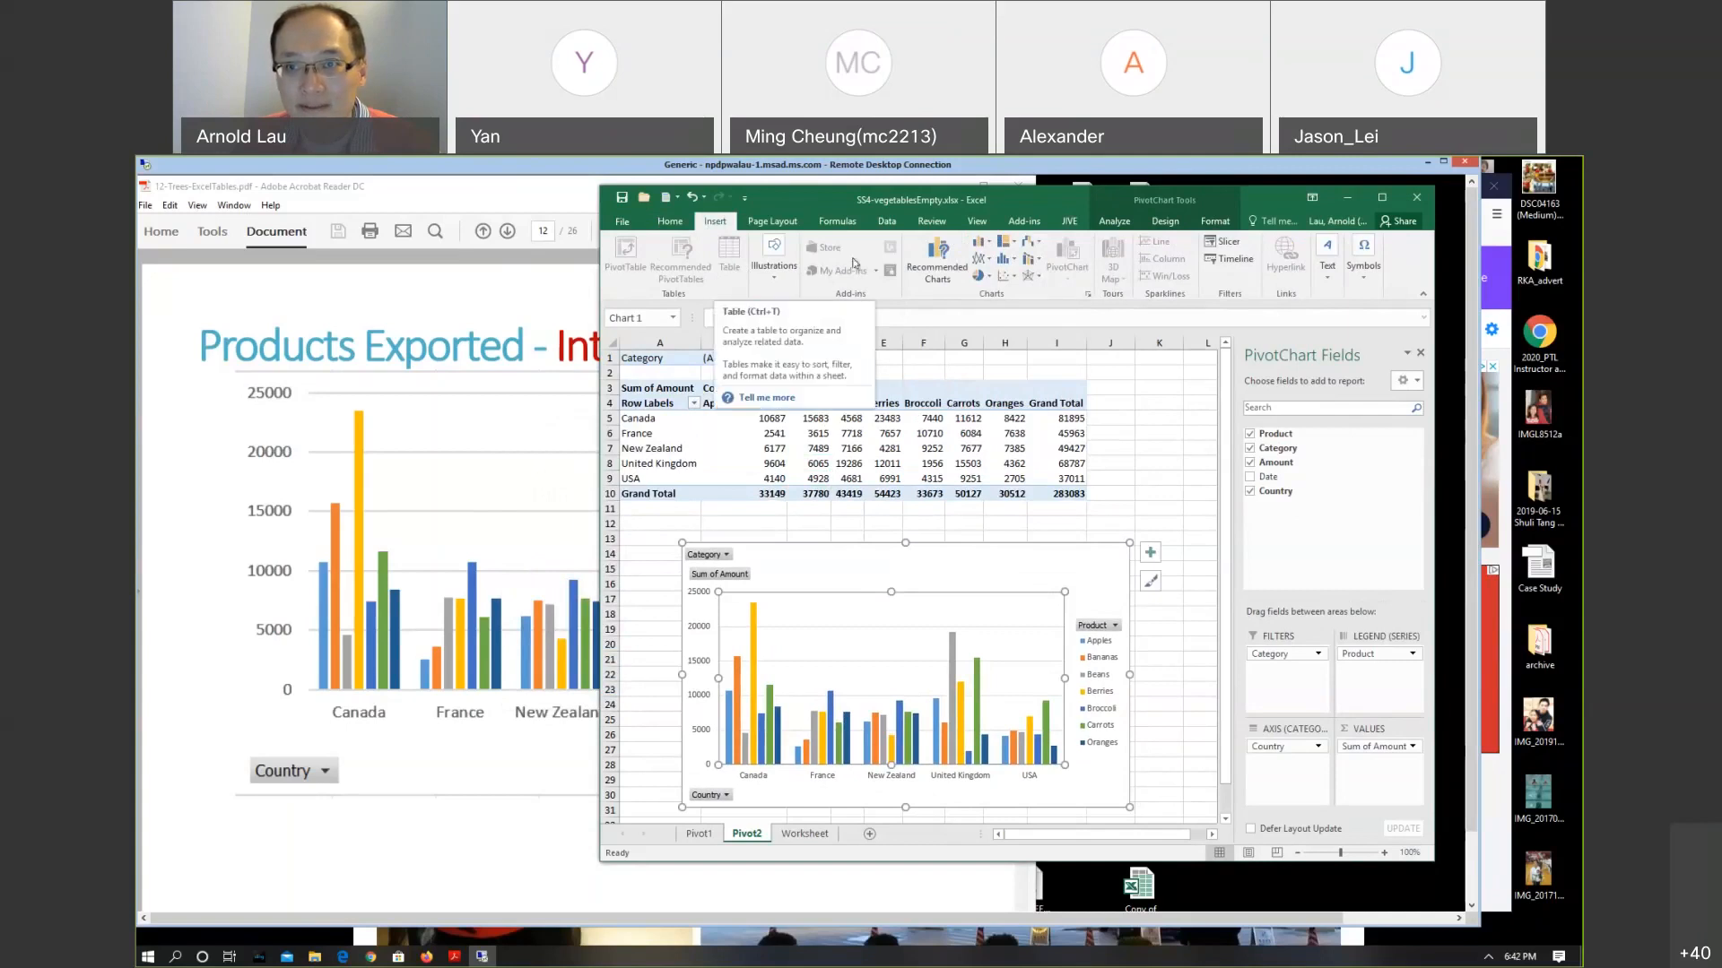
click(1166, 222)
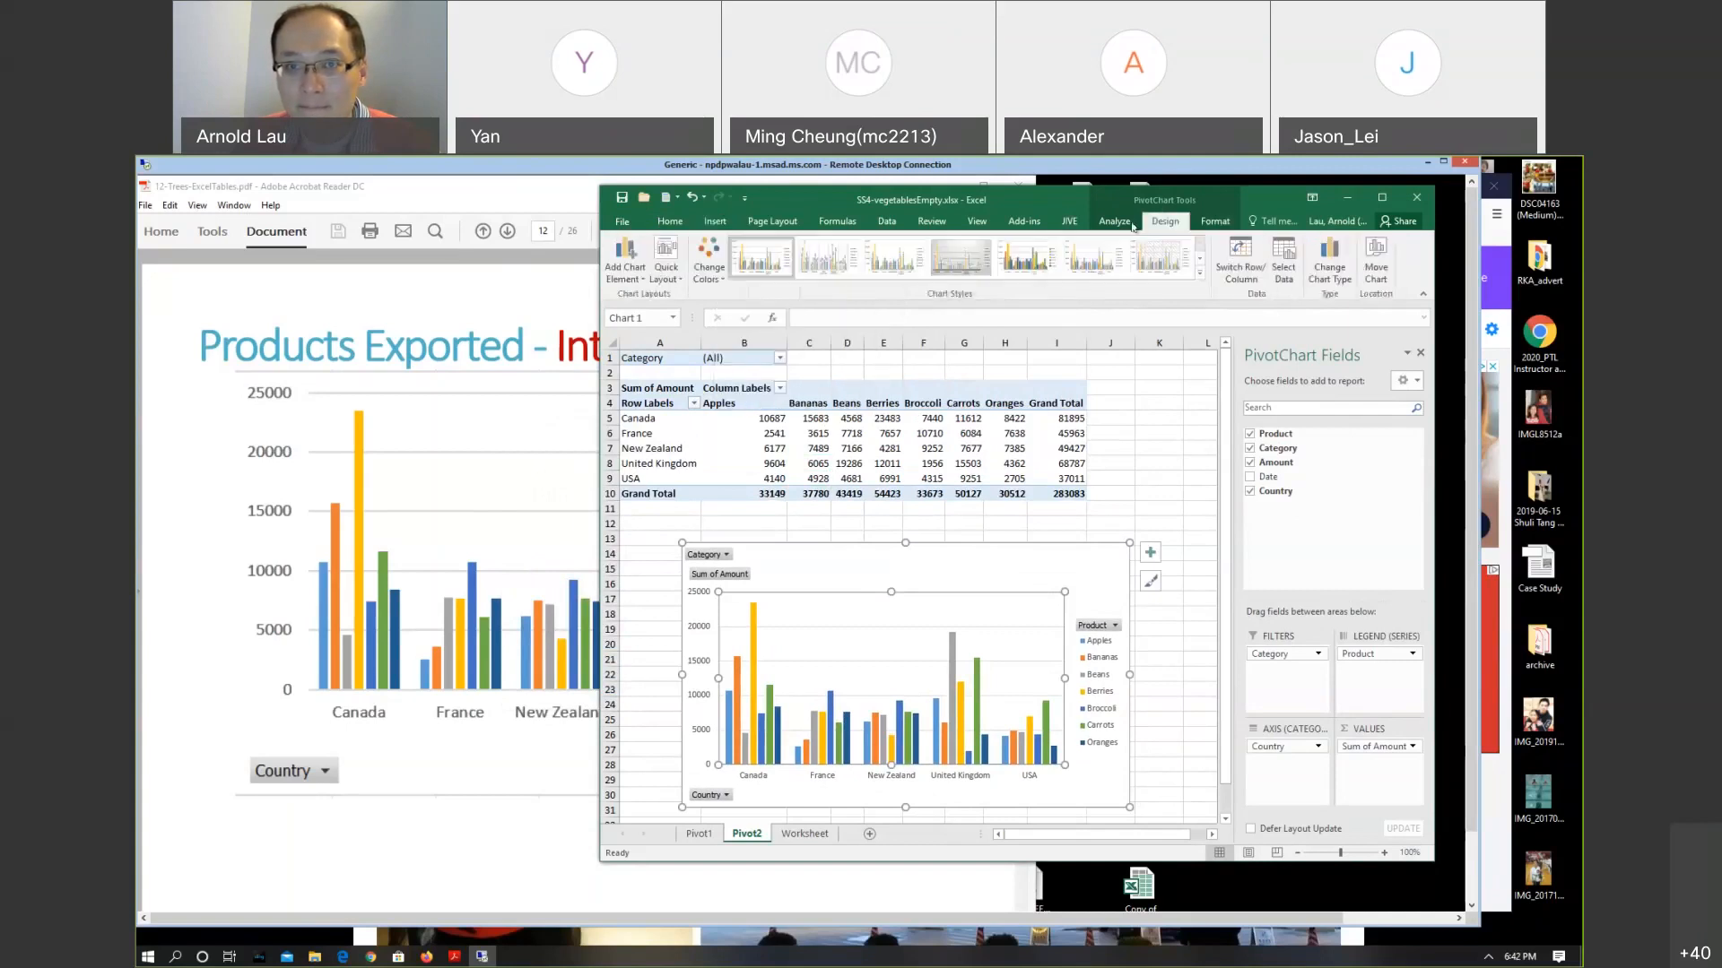
click(665, 263)
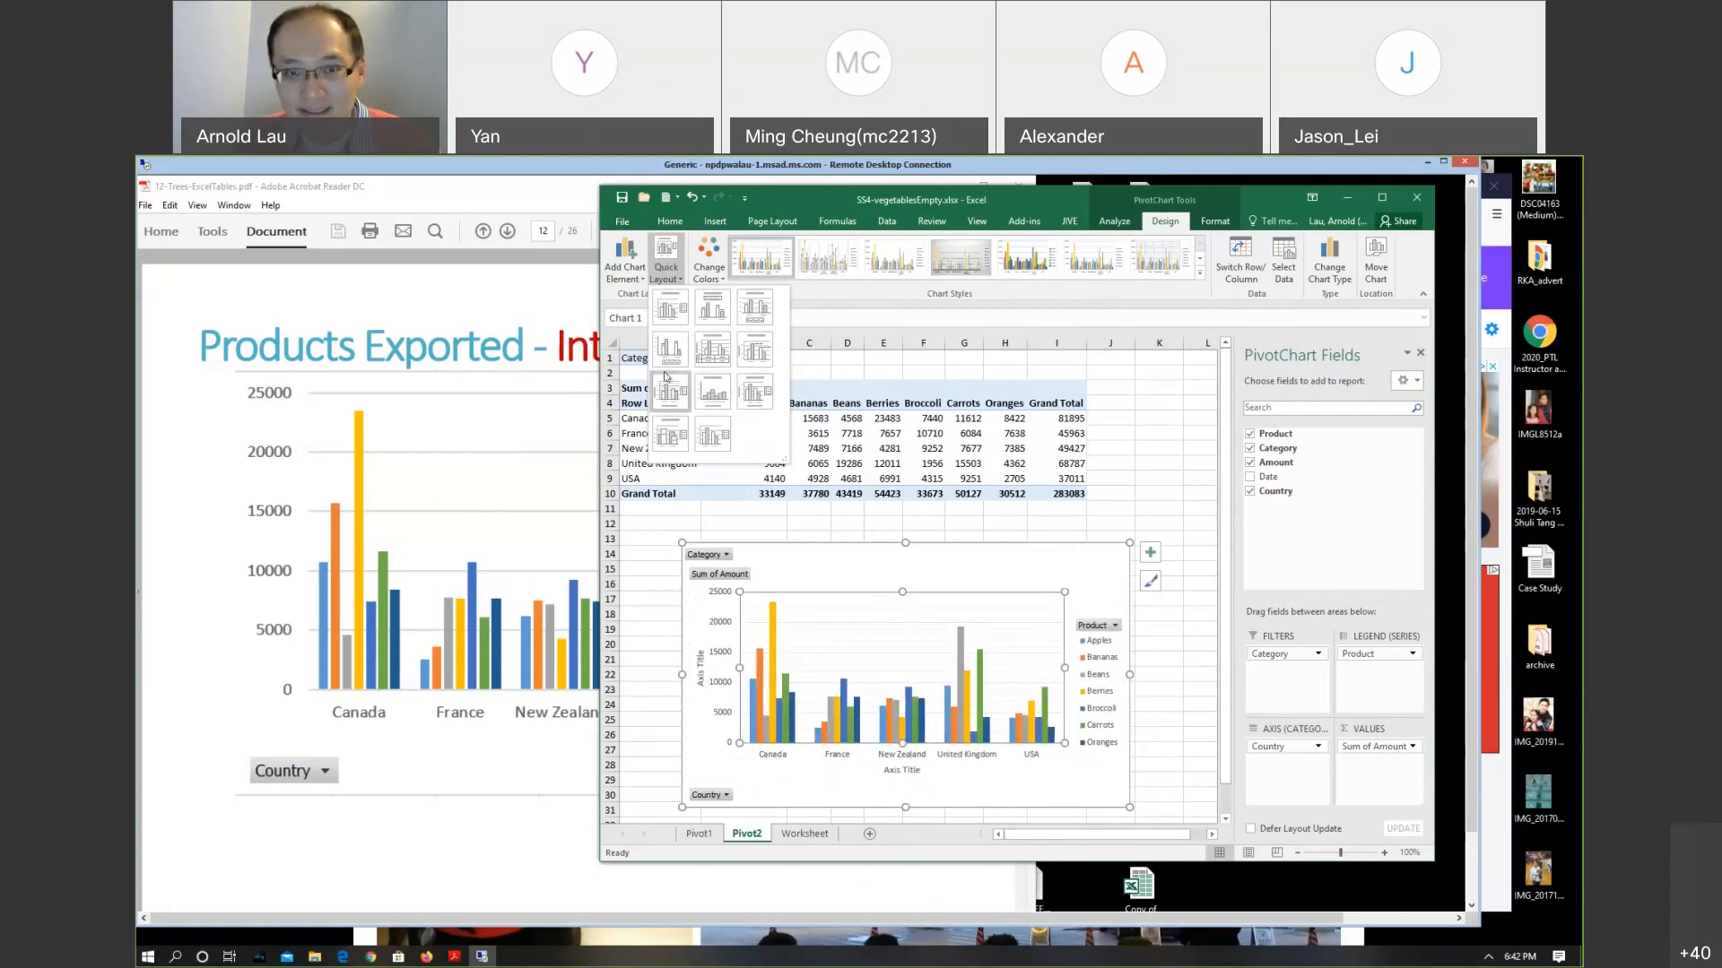
click(668, 311)
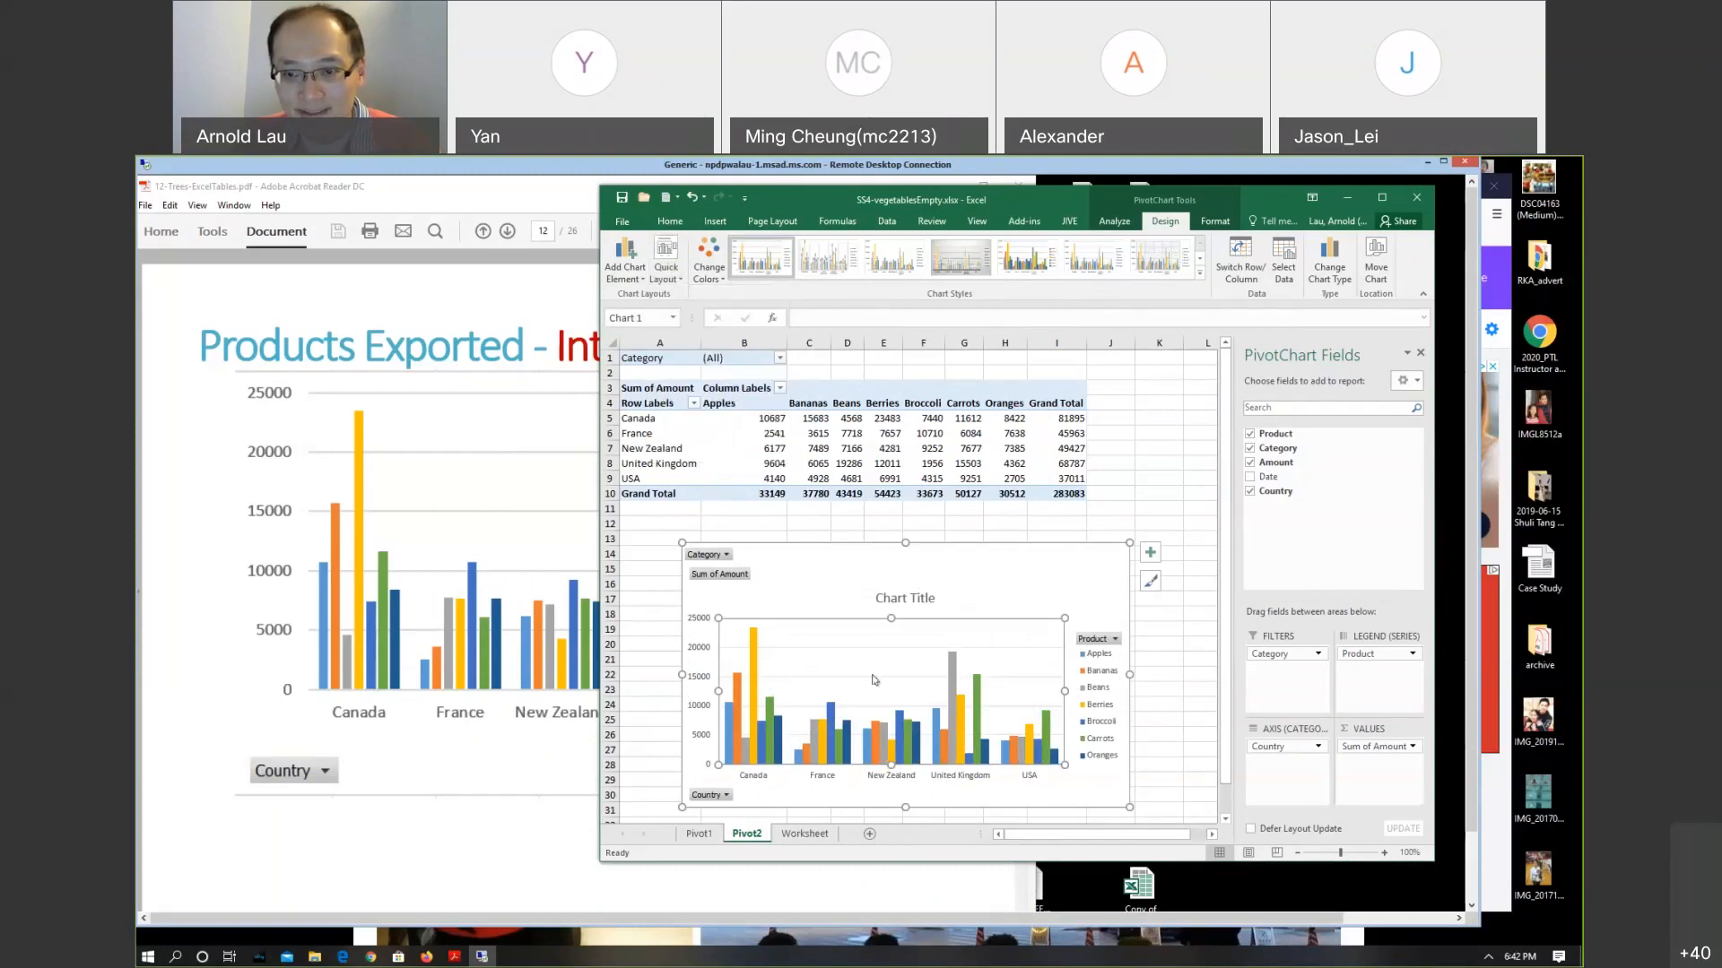
Move the PivotChart sideways so it starts around column I, clearing the cells below the PivotTable
click(1160, 642)
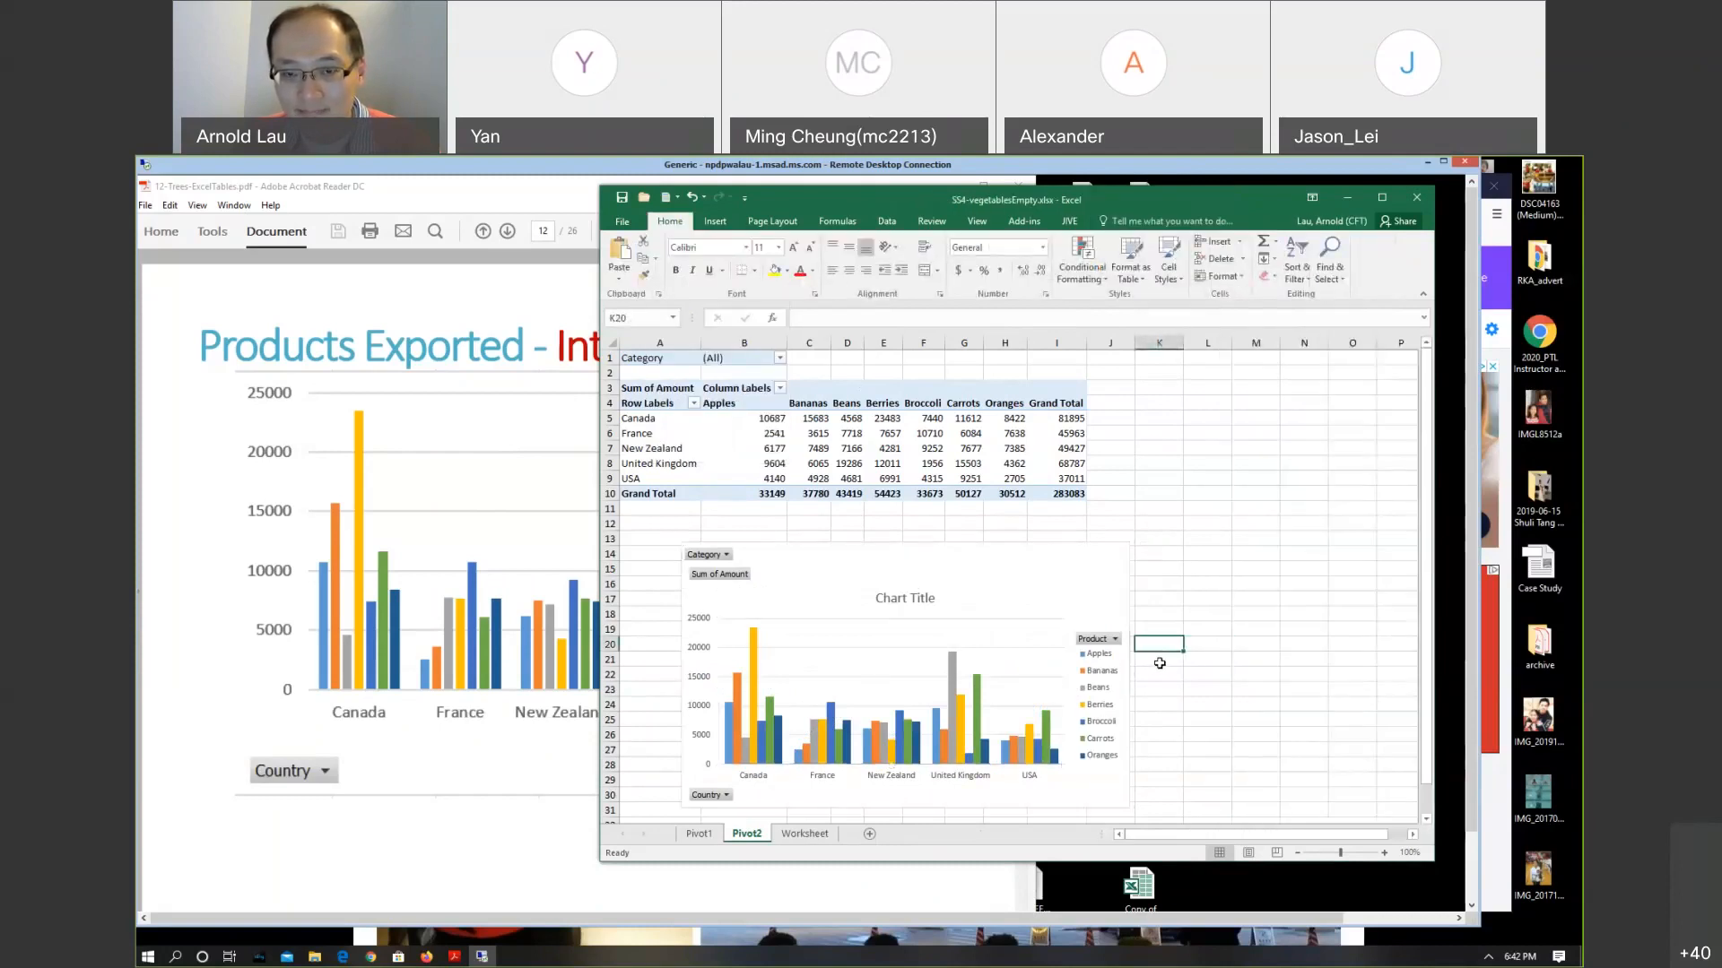
drag(1067, 611, 1464, 613)
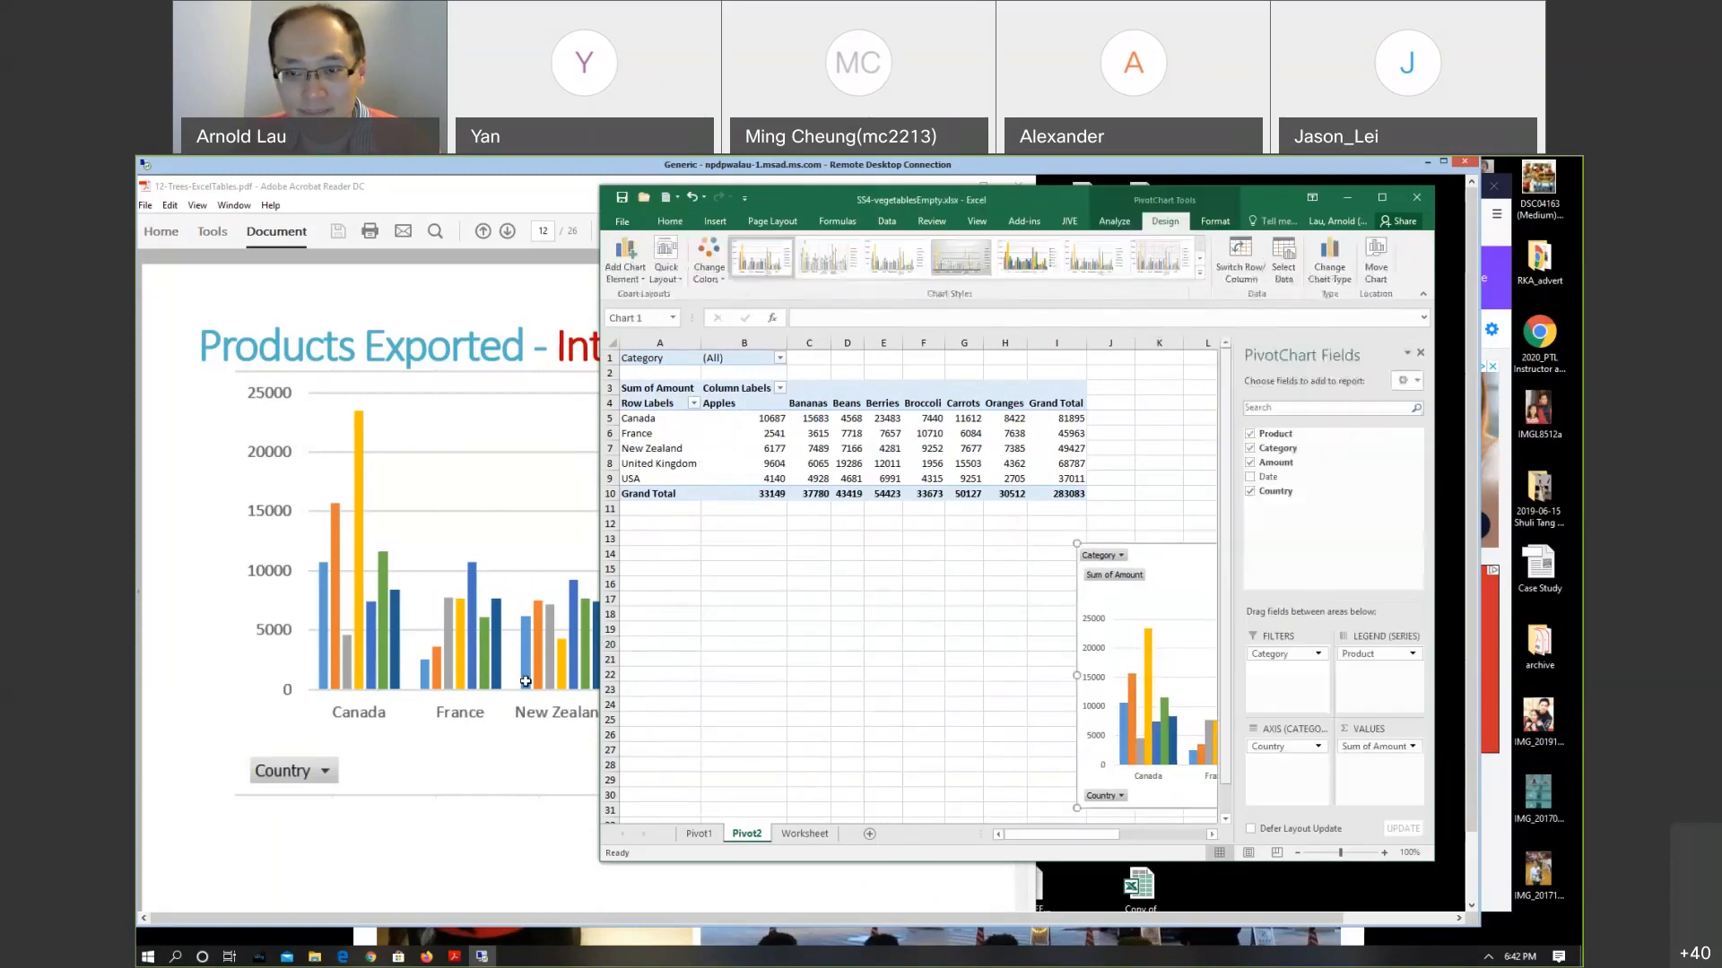
drag(1163, 573, 1144, 577)
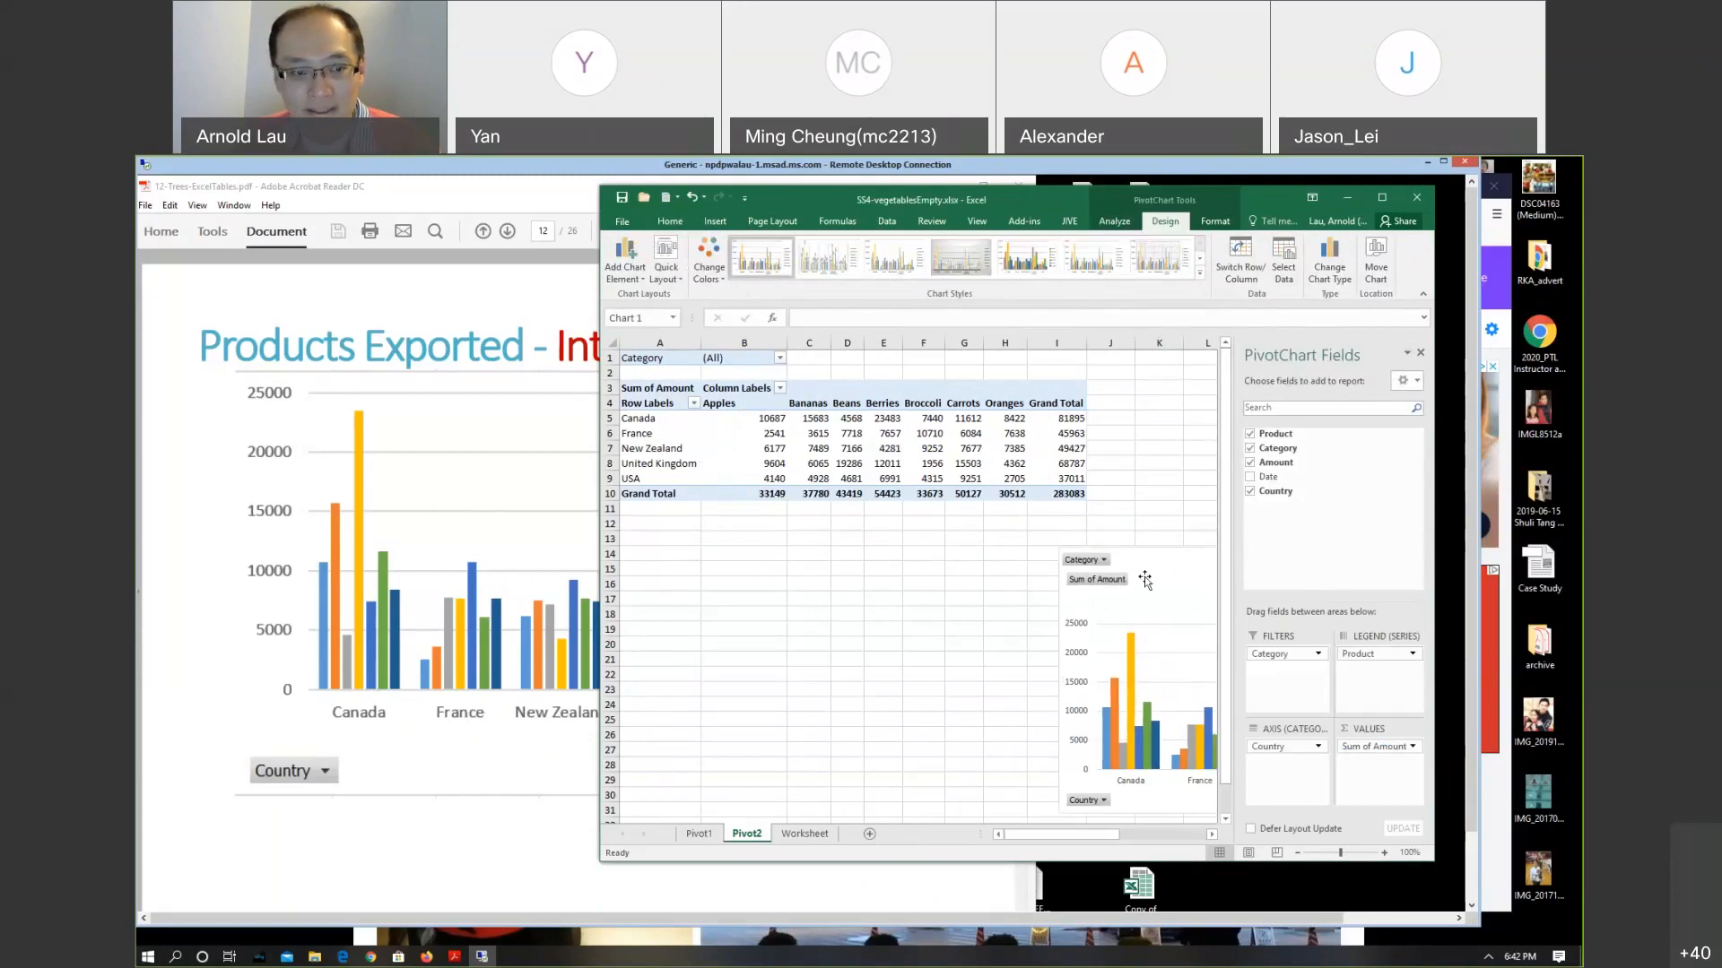
Read PDF page 13 on choosing a chart for the Apples data, return to the workbook and dismiss Canada's Show Detail dialog
click(409, 832)
scroll(421, 730, down, 1)
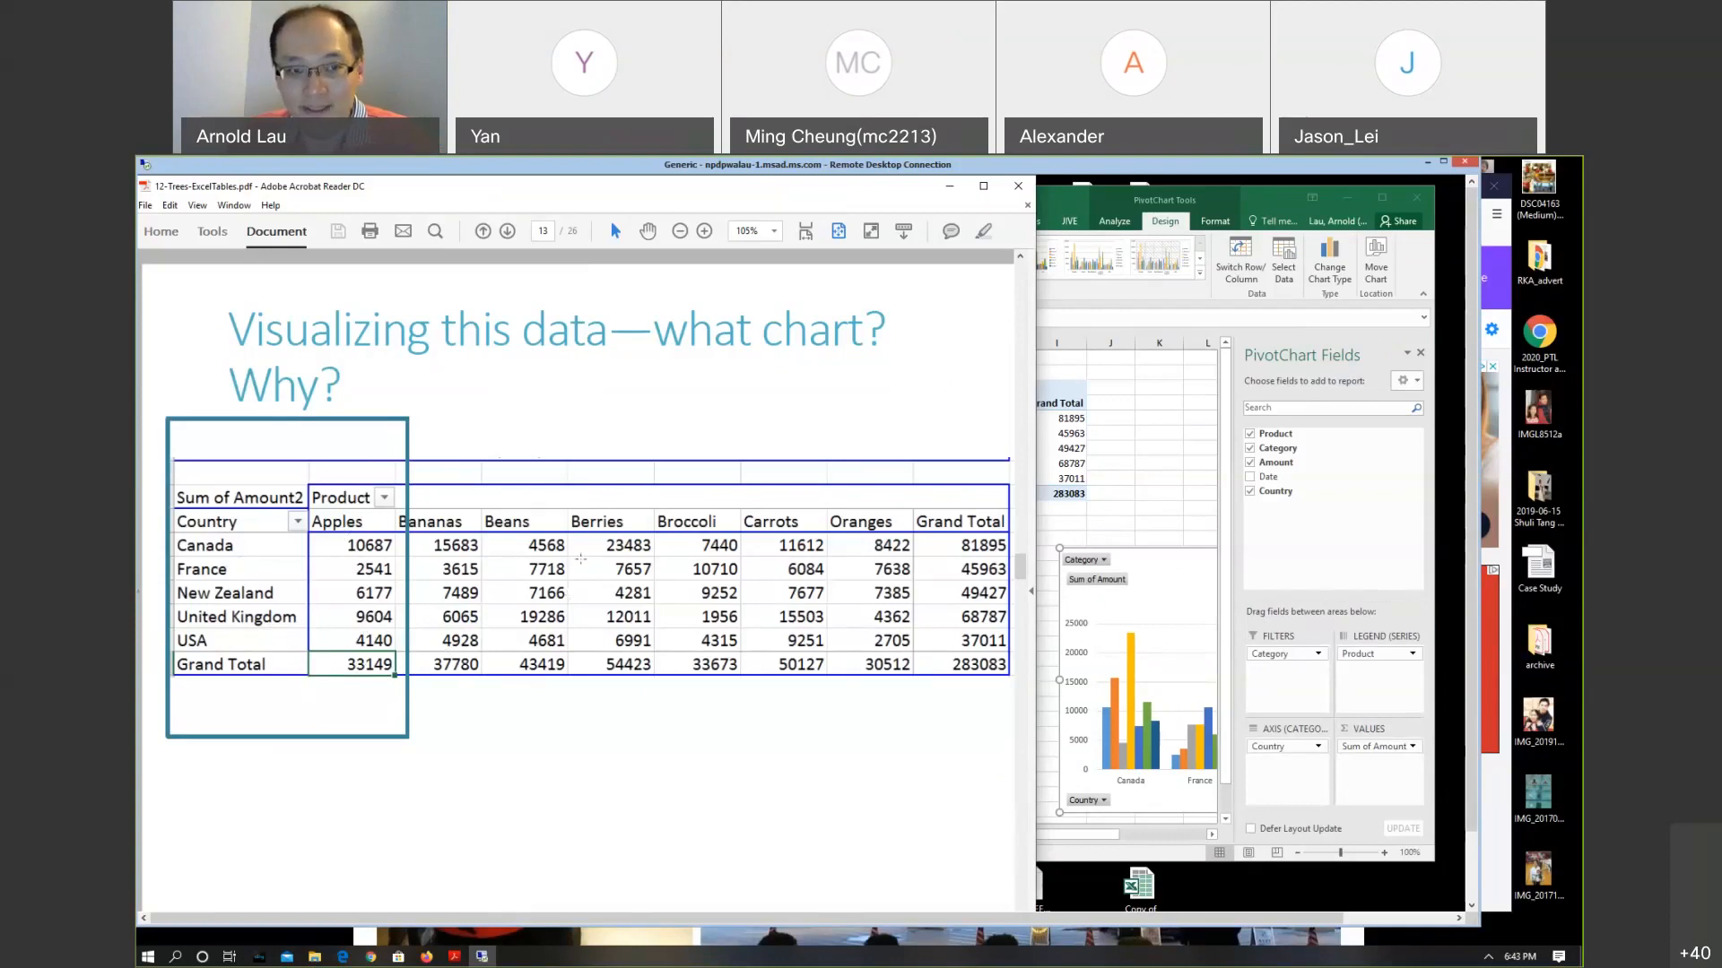
double_click(1273, 206)
double_click(695, 421)
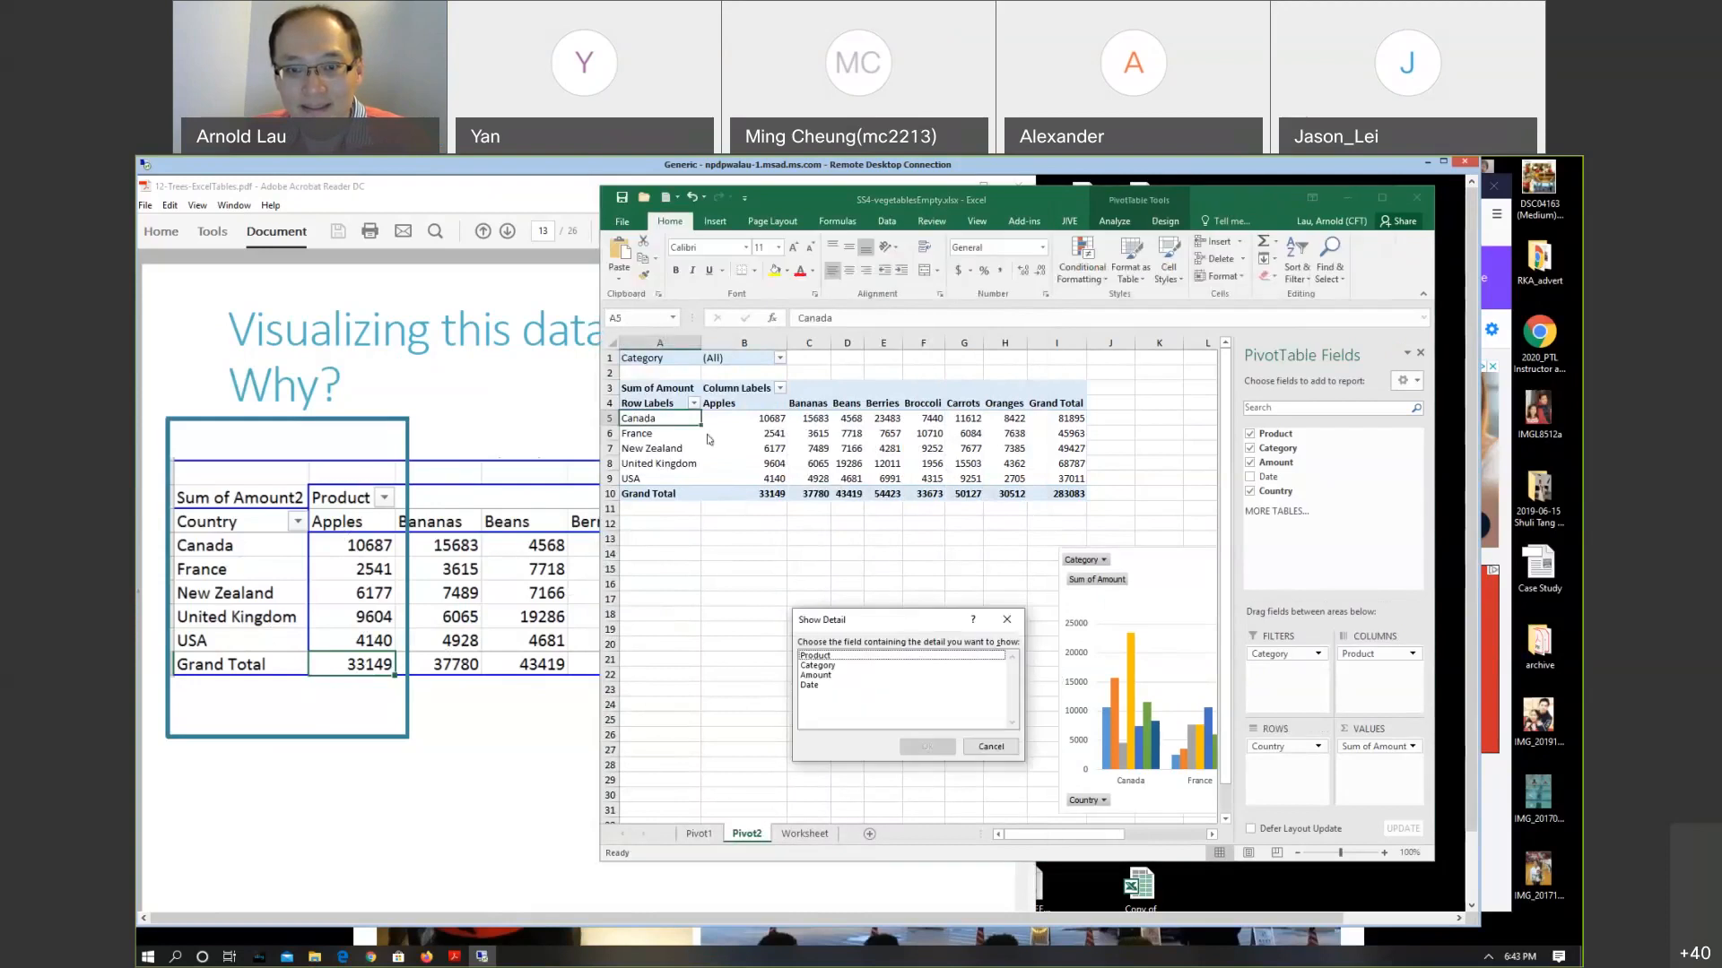
click(1007, 619)
click(807, 614)
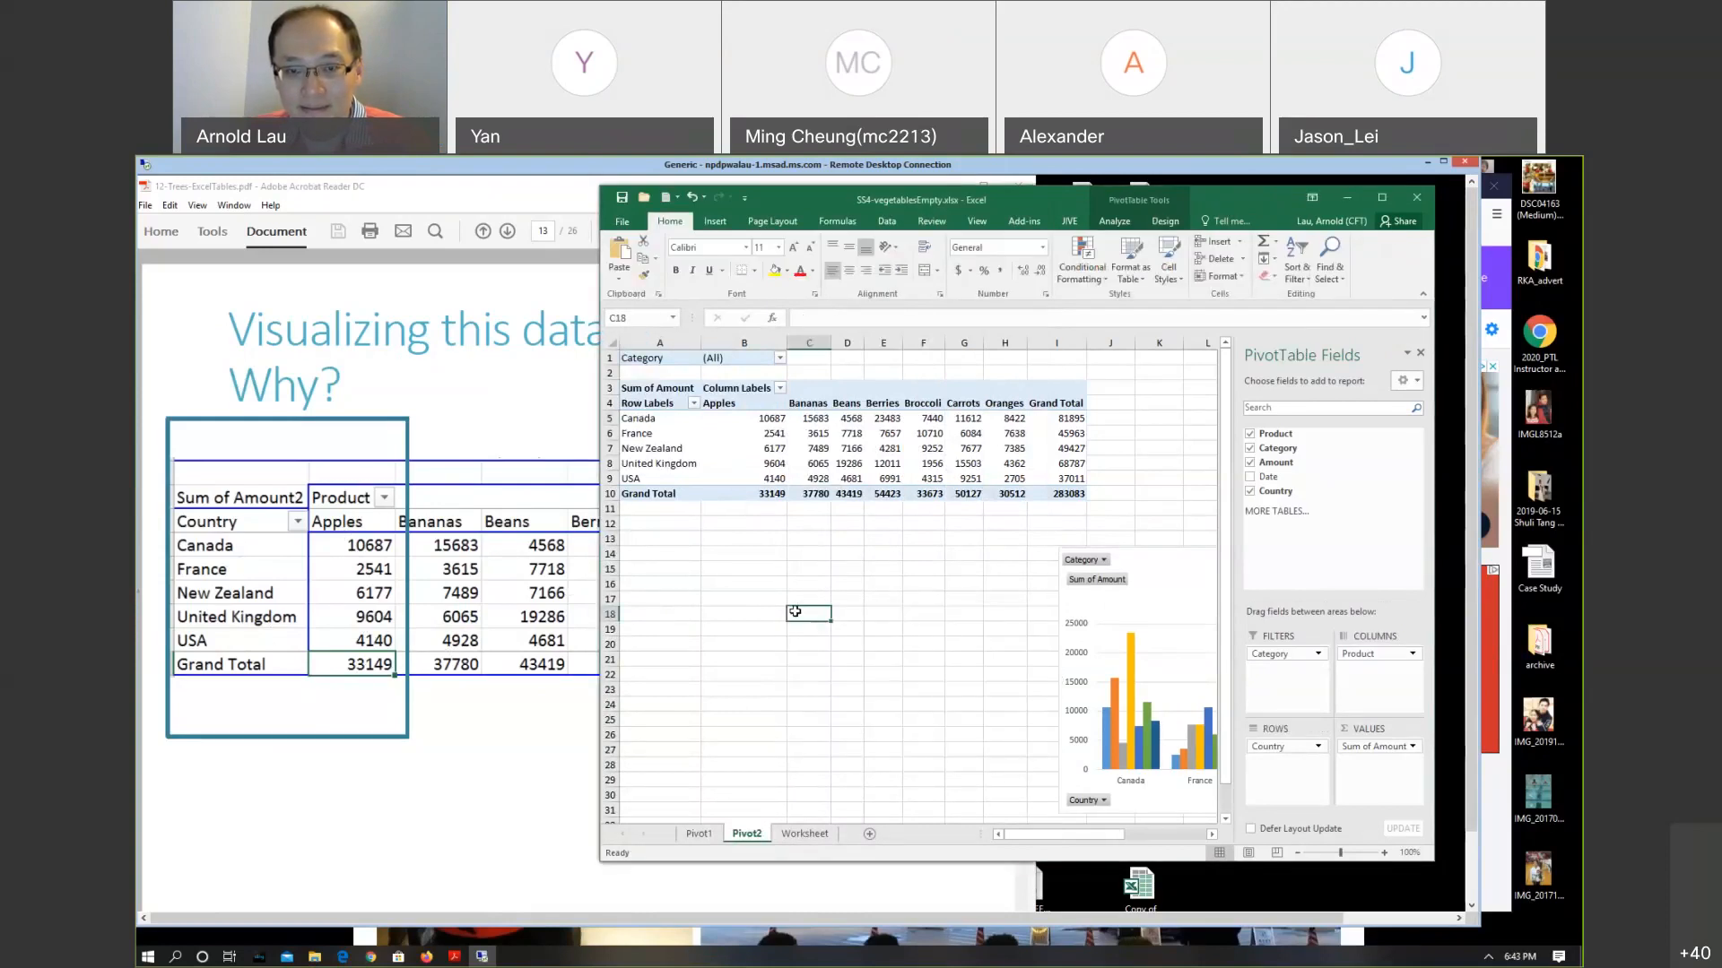
Insert a 3-D Pie PivotChart from the selected country and Apples cells A5:B10, and place it below the PivotTable beside the column chart
drag(654, 419, 762, 494)
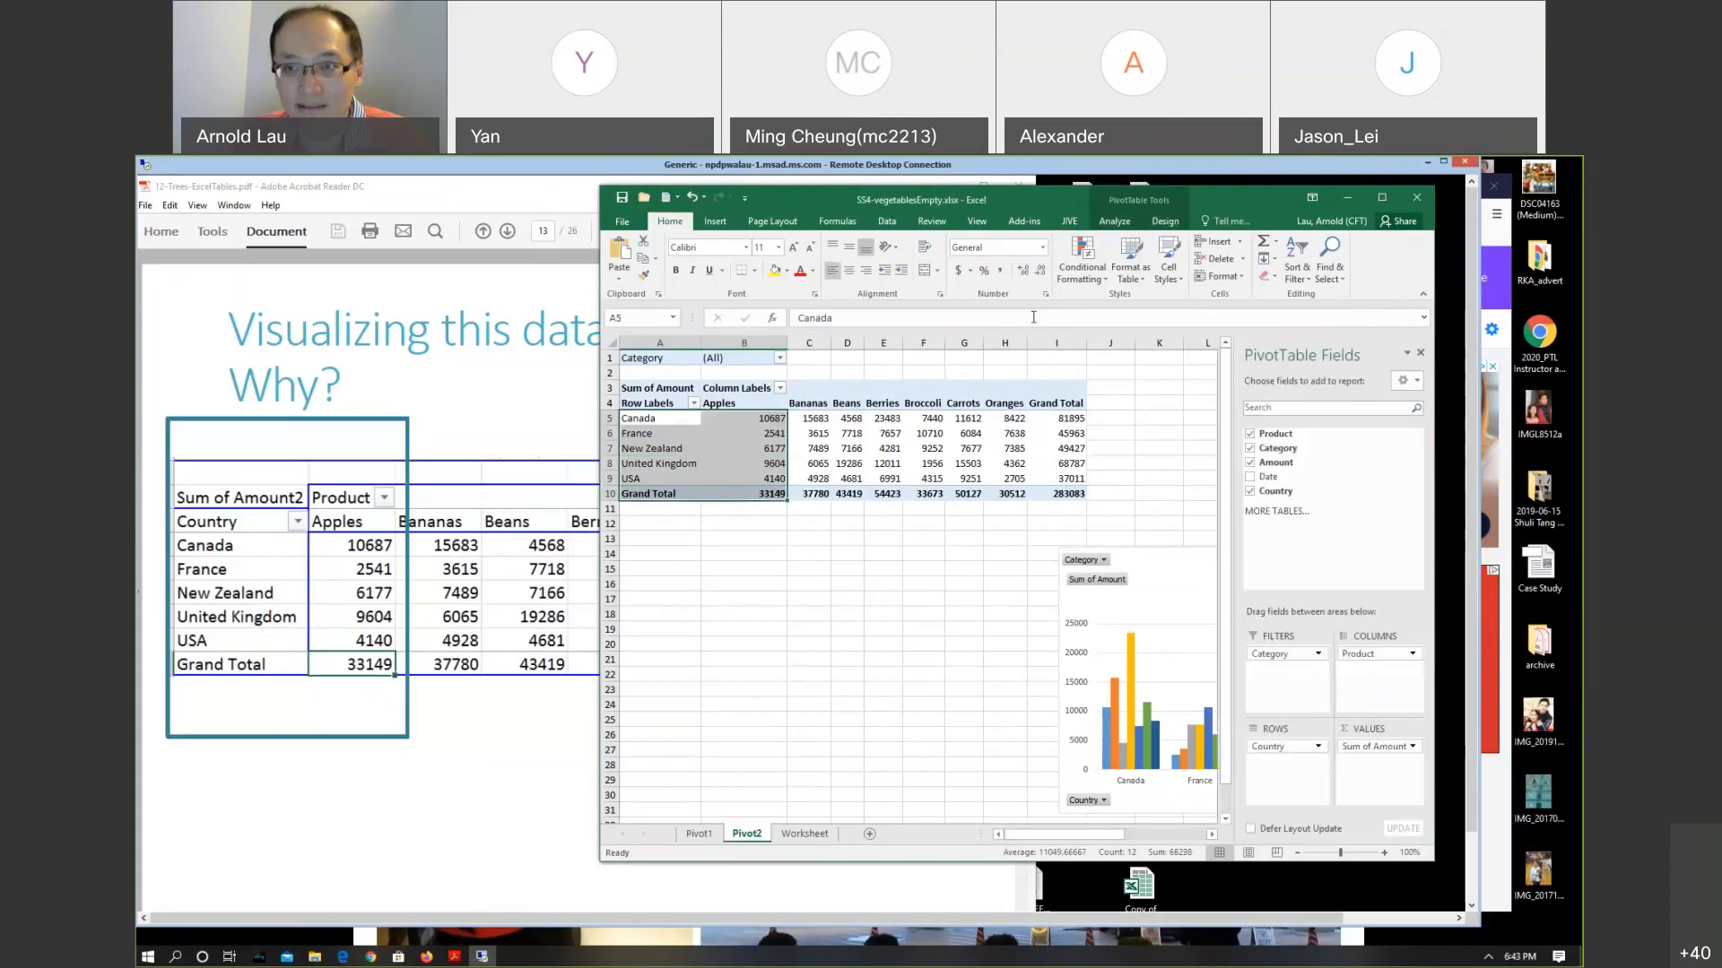
click(1165, 222)
click(1114, 222)
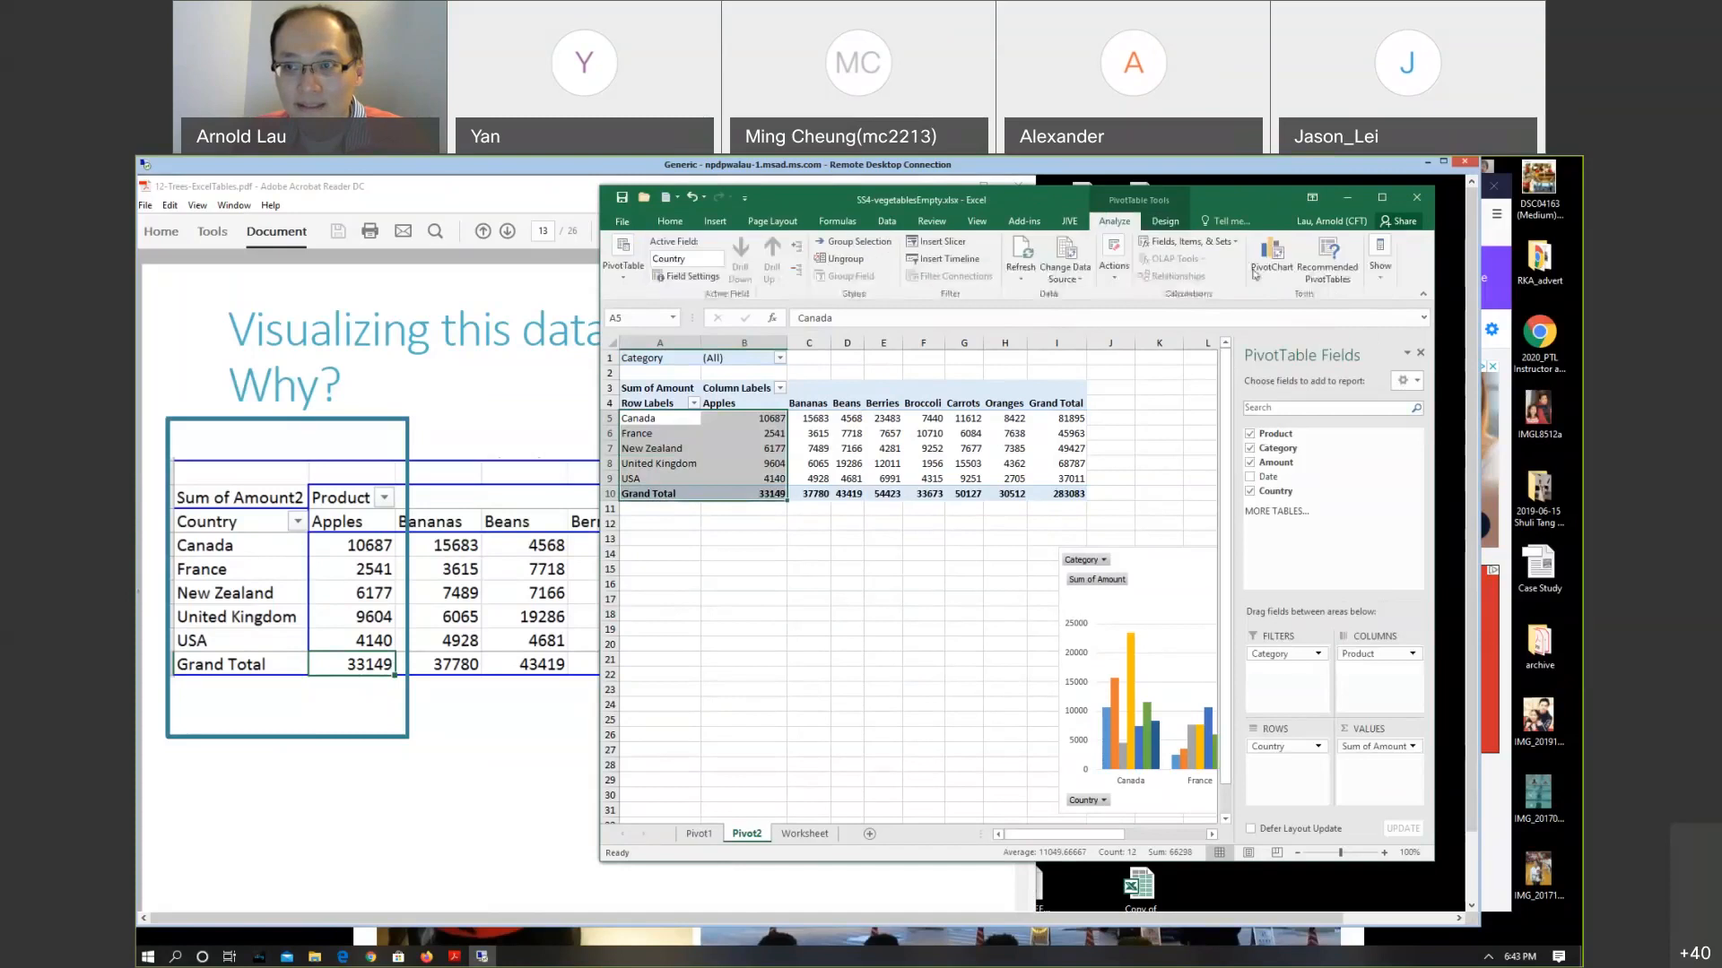
click(1271, 257)
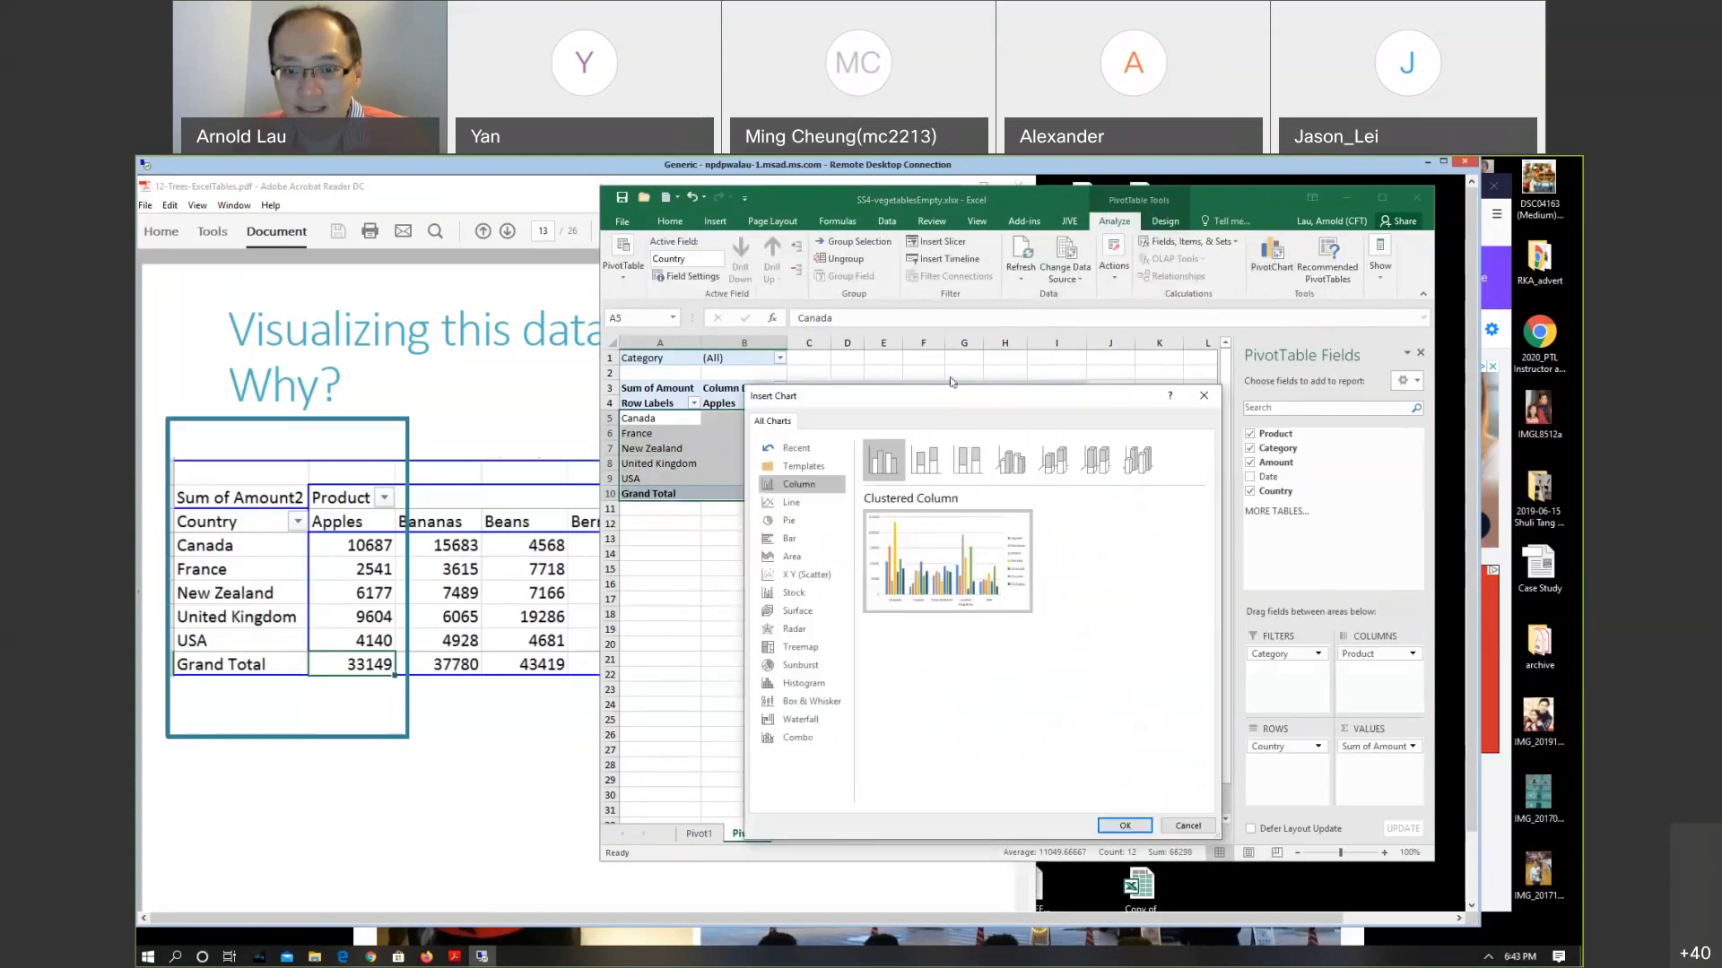
click(799, 521)
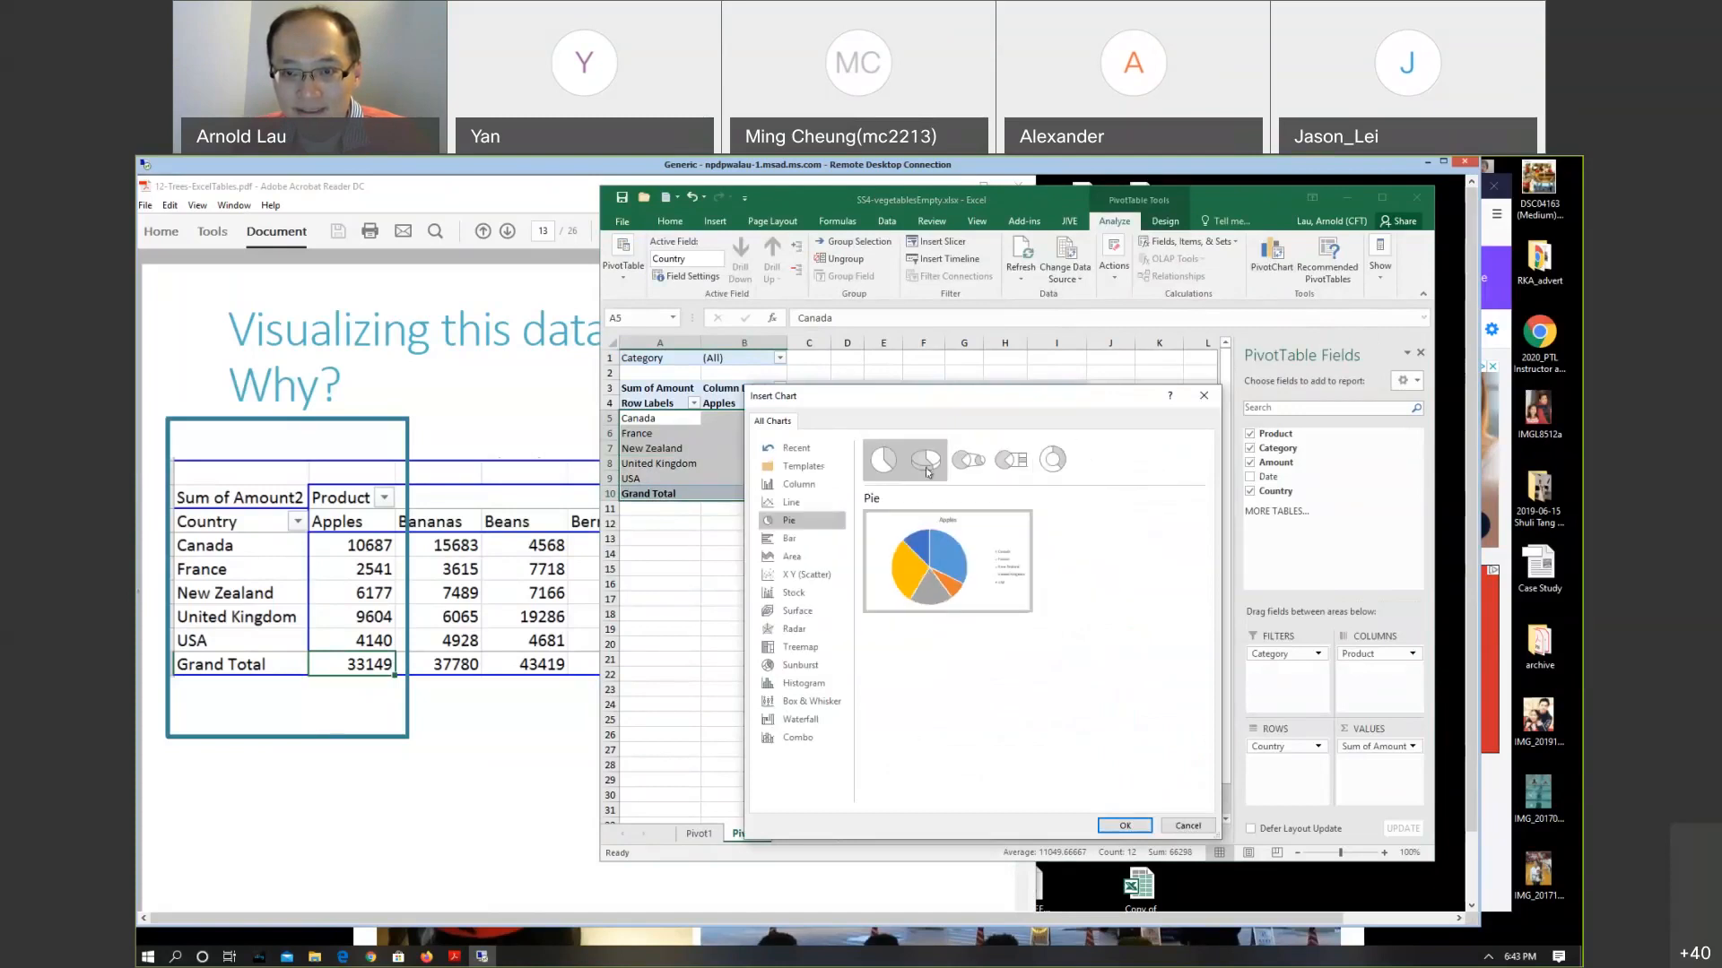
click(929, 470)
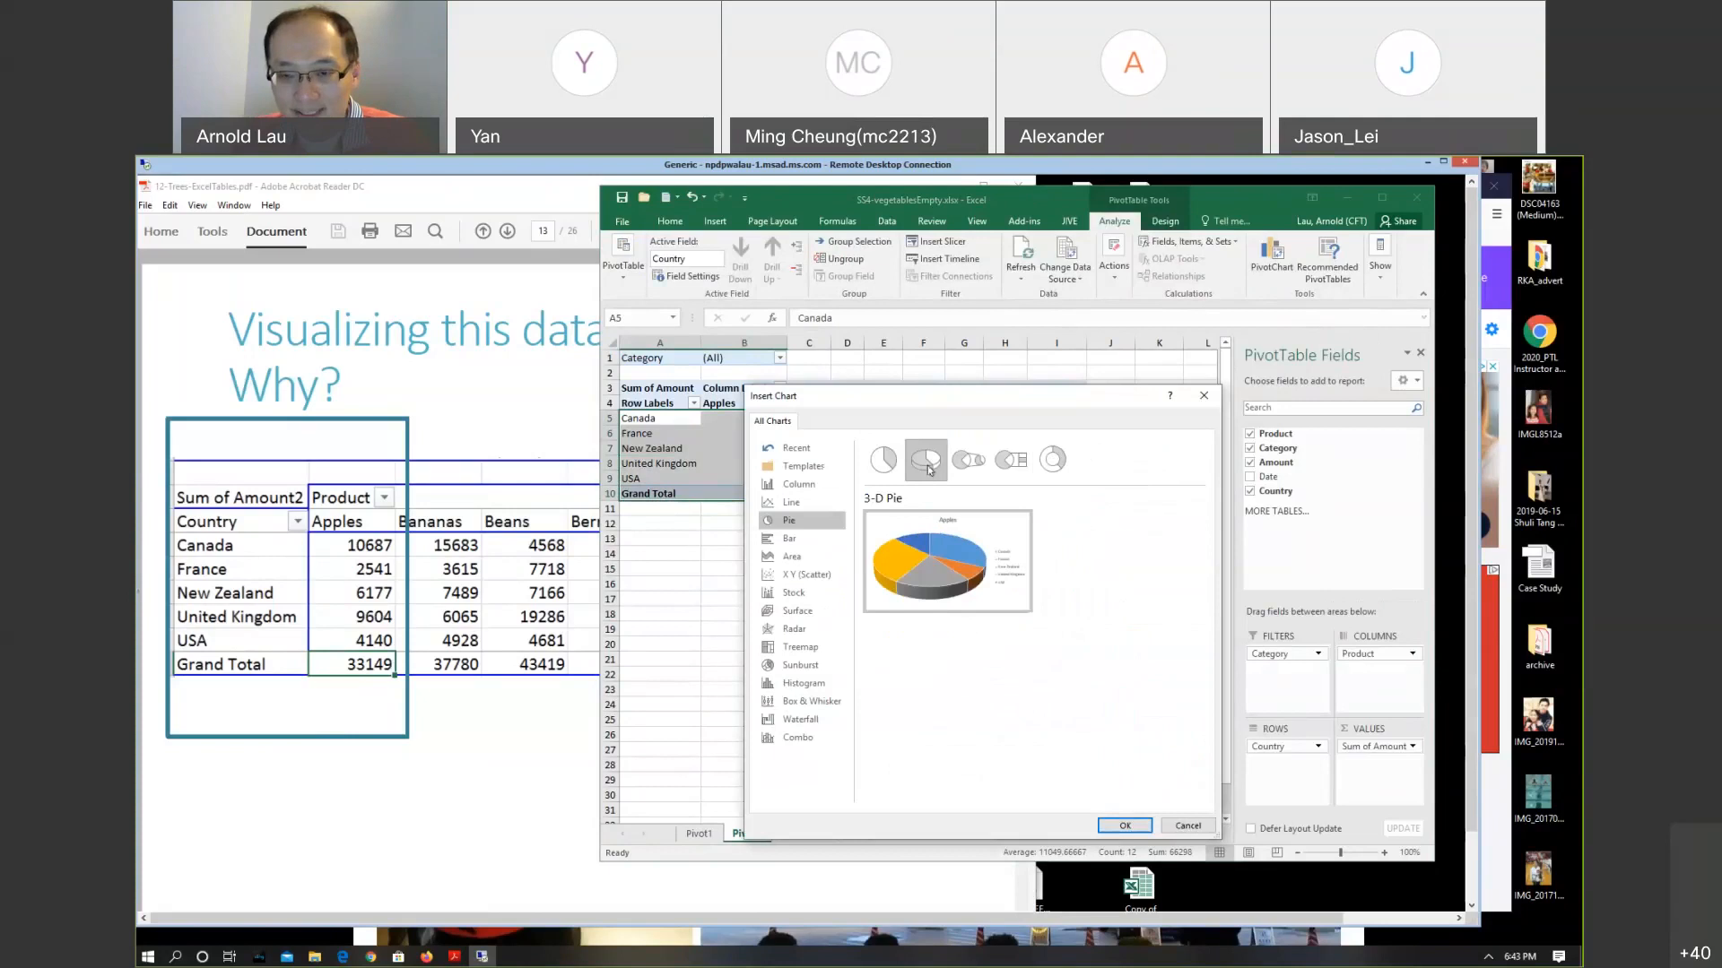
click(1123, 825)
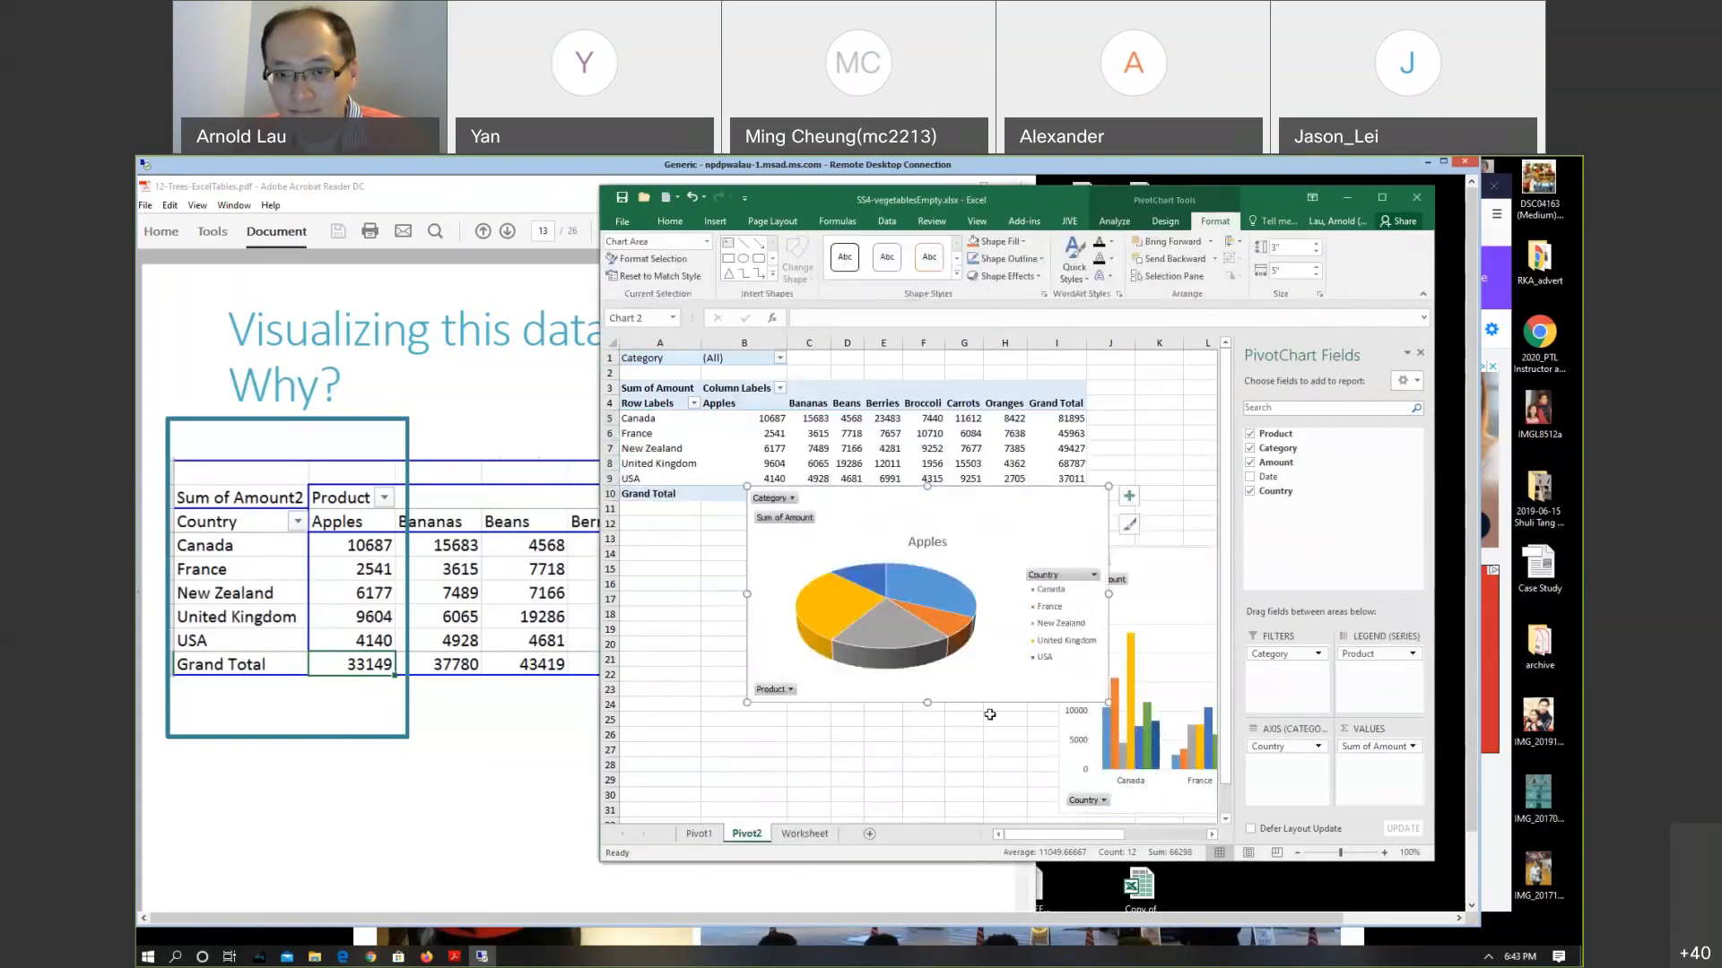
drag(972, 512, 885, 568)
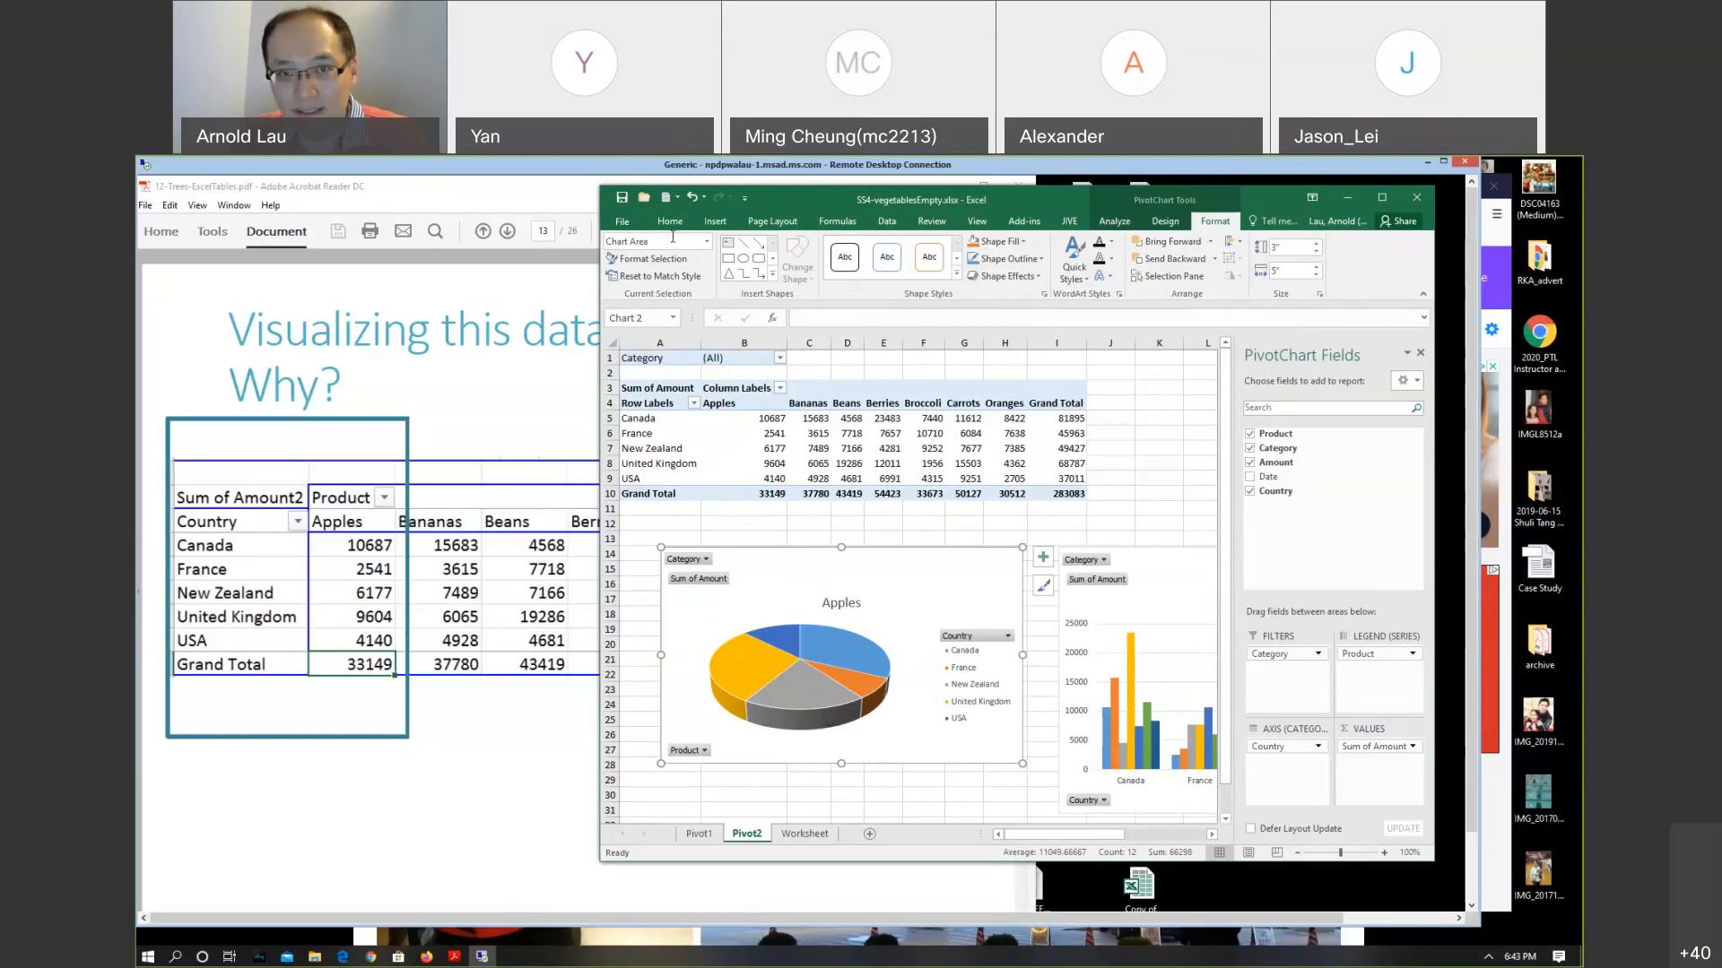
Apply the first quick layout, with country names and percentages on the slices, to the Apples pie chart, and deselect the chart
click(712, 222)
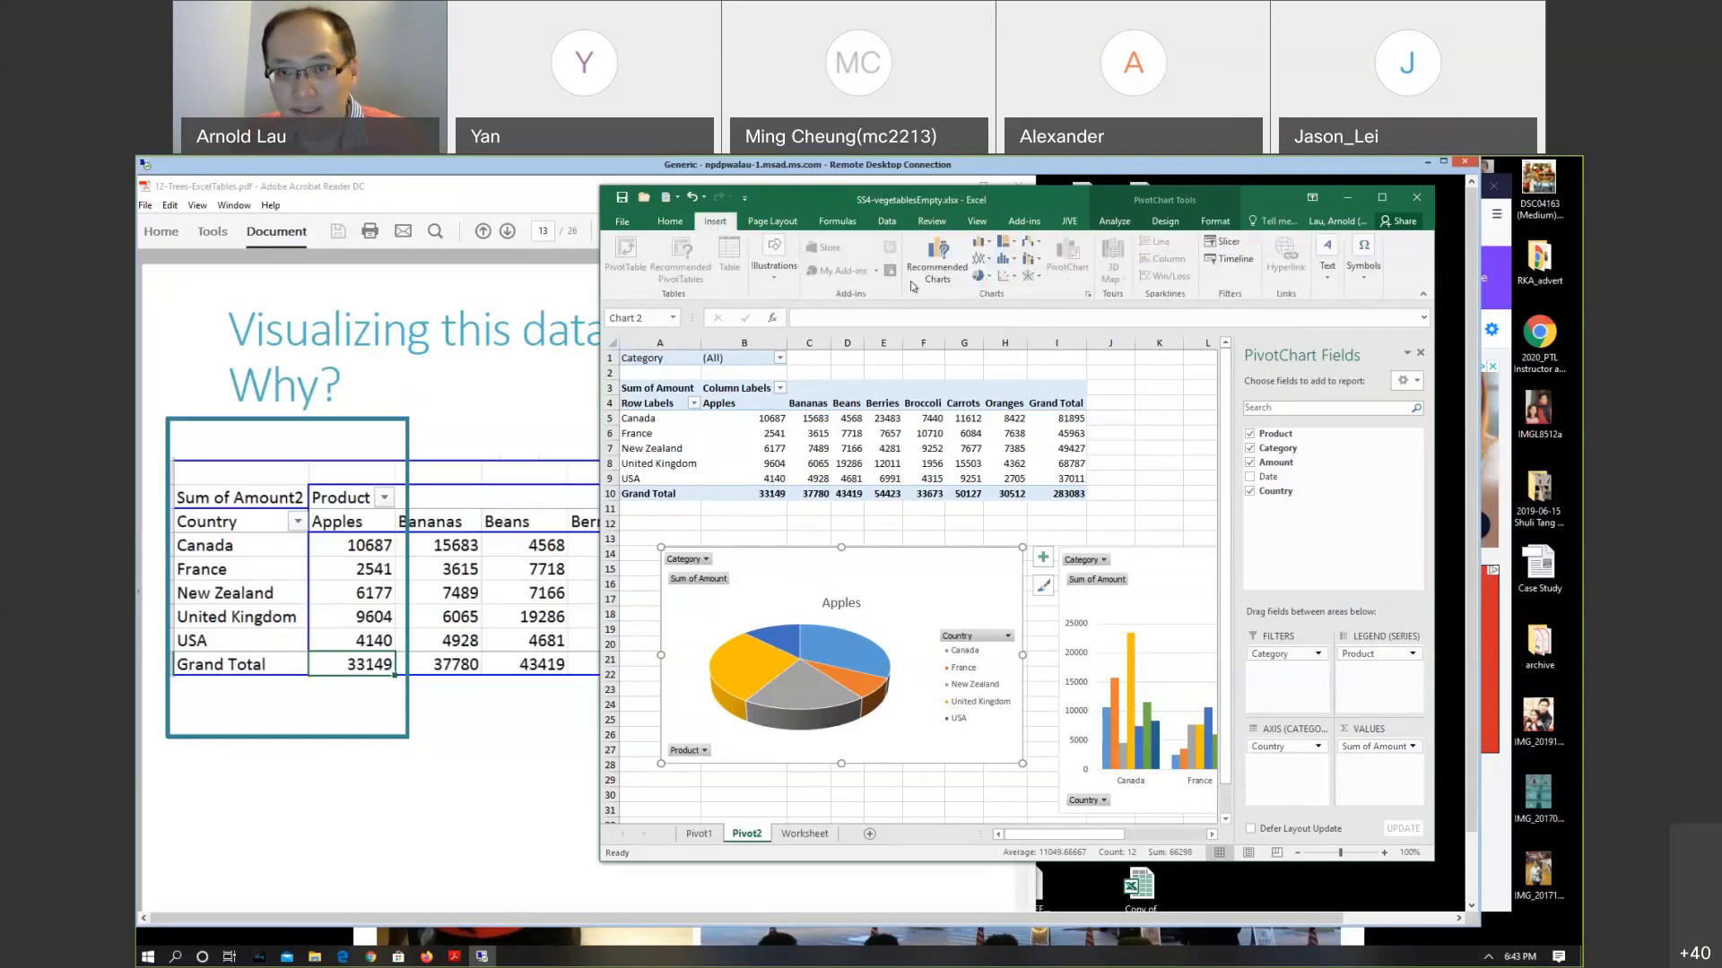
click(1159, 222)
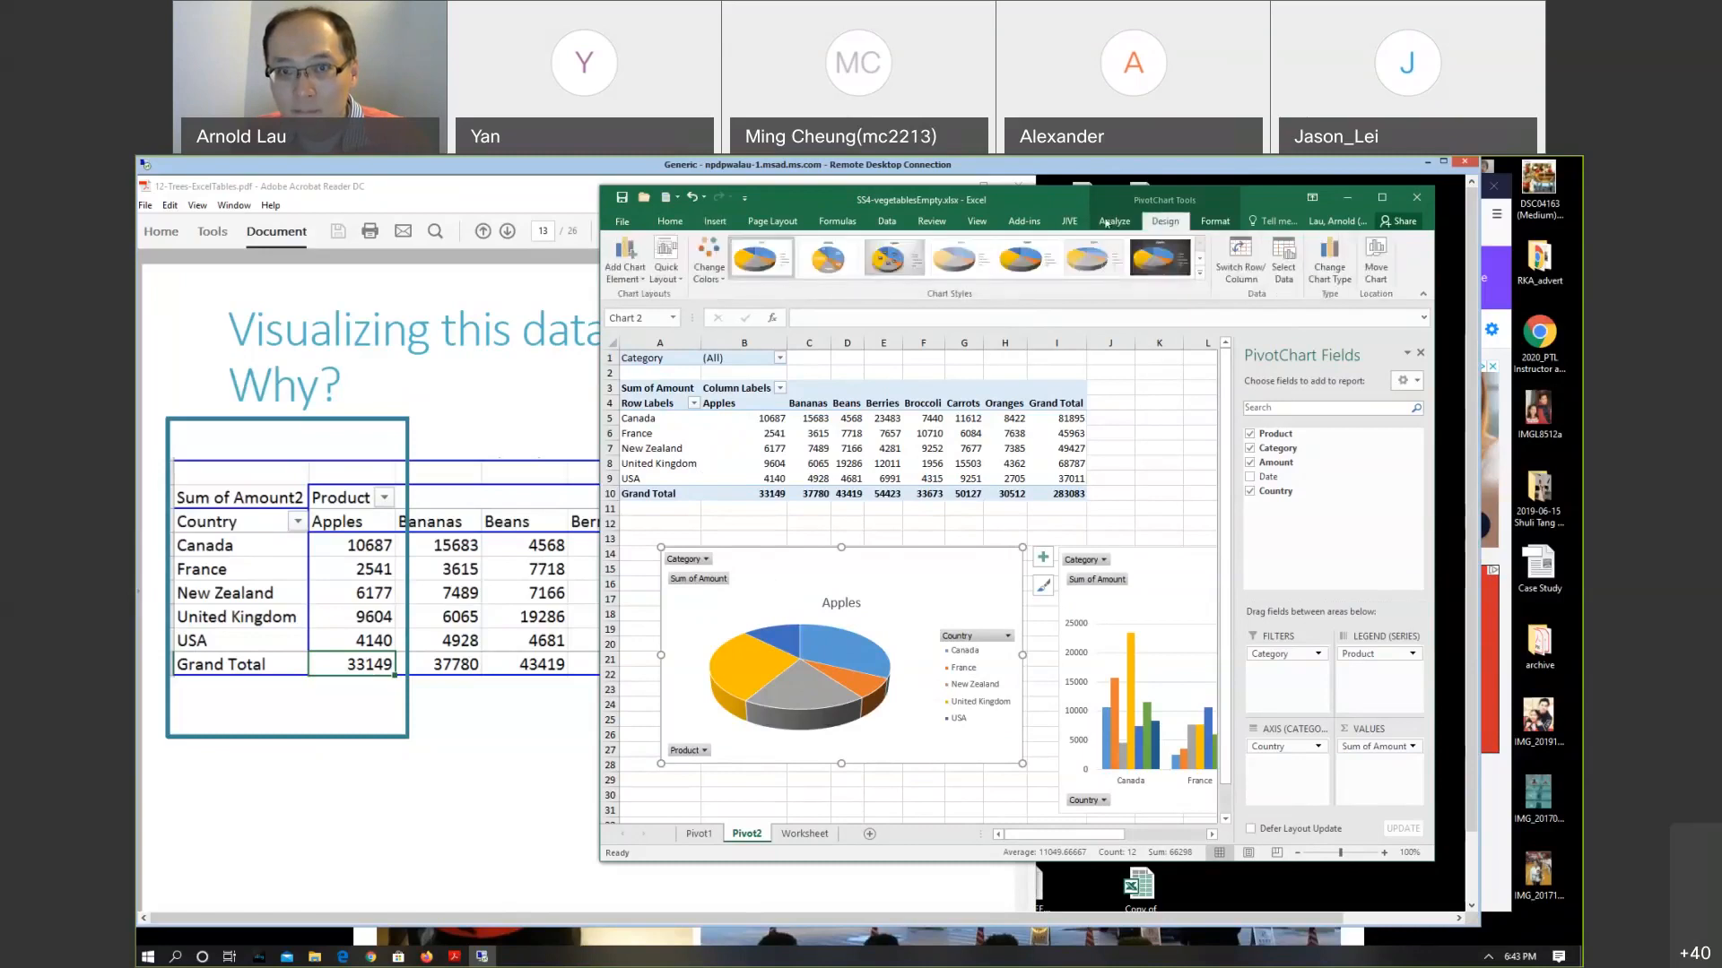
click(665, 274)
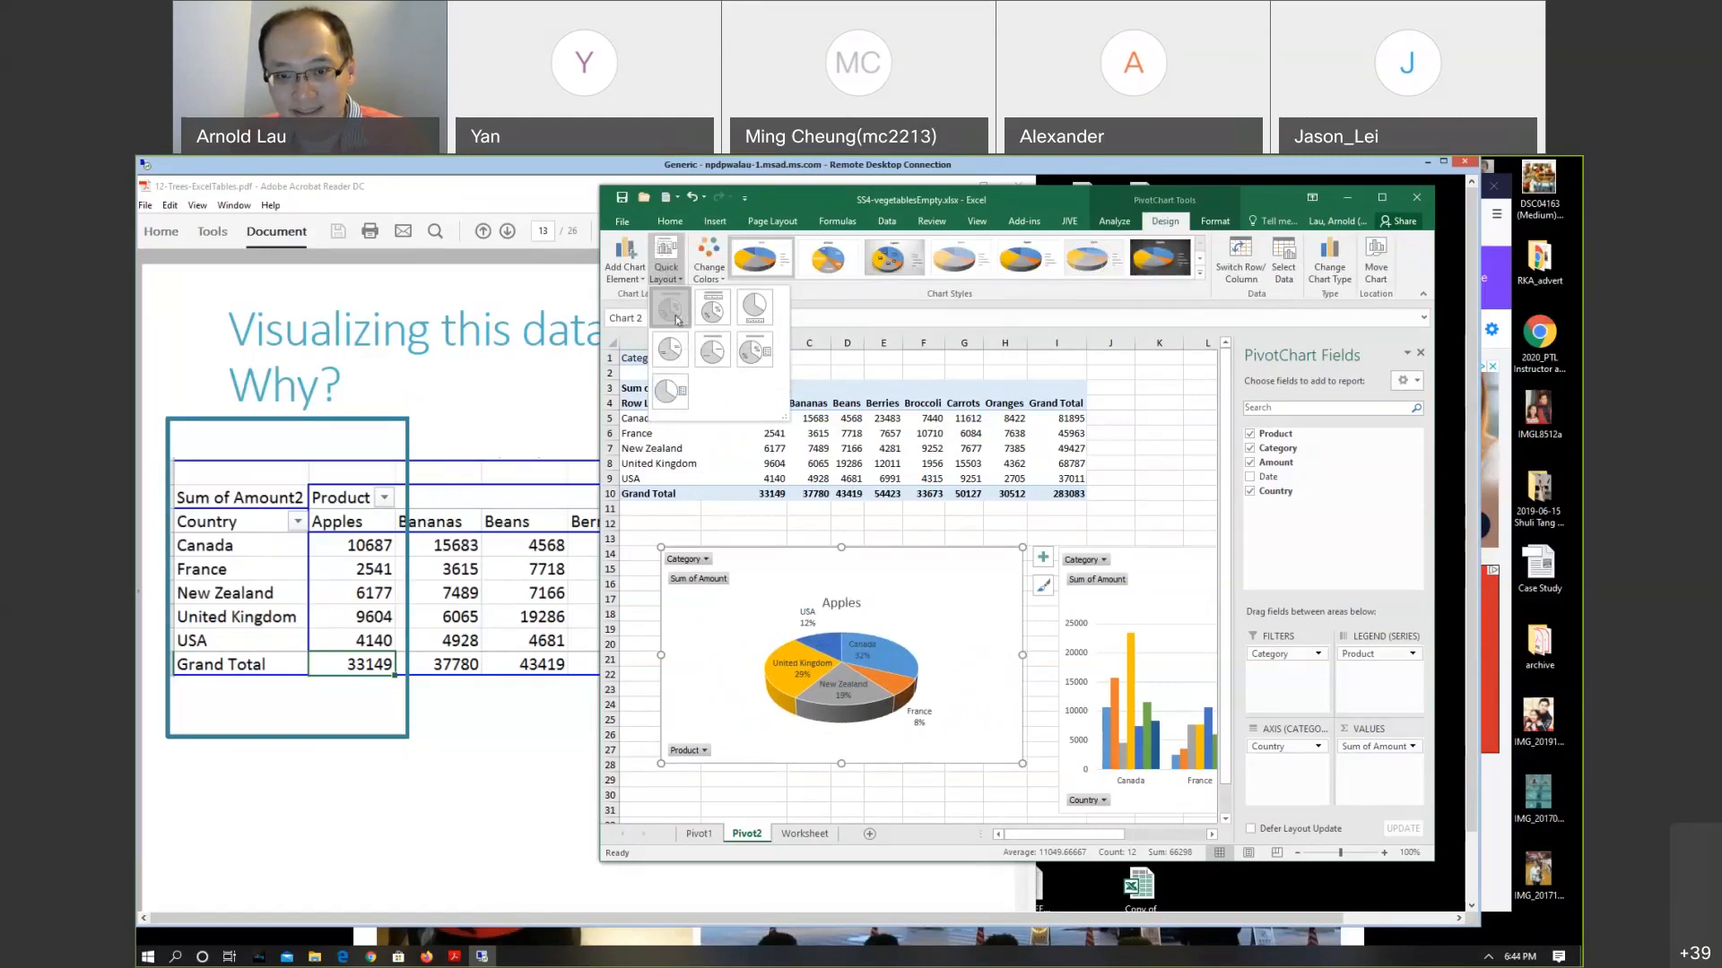
click(676, 320)
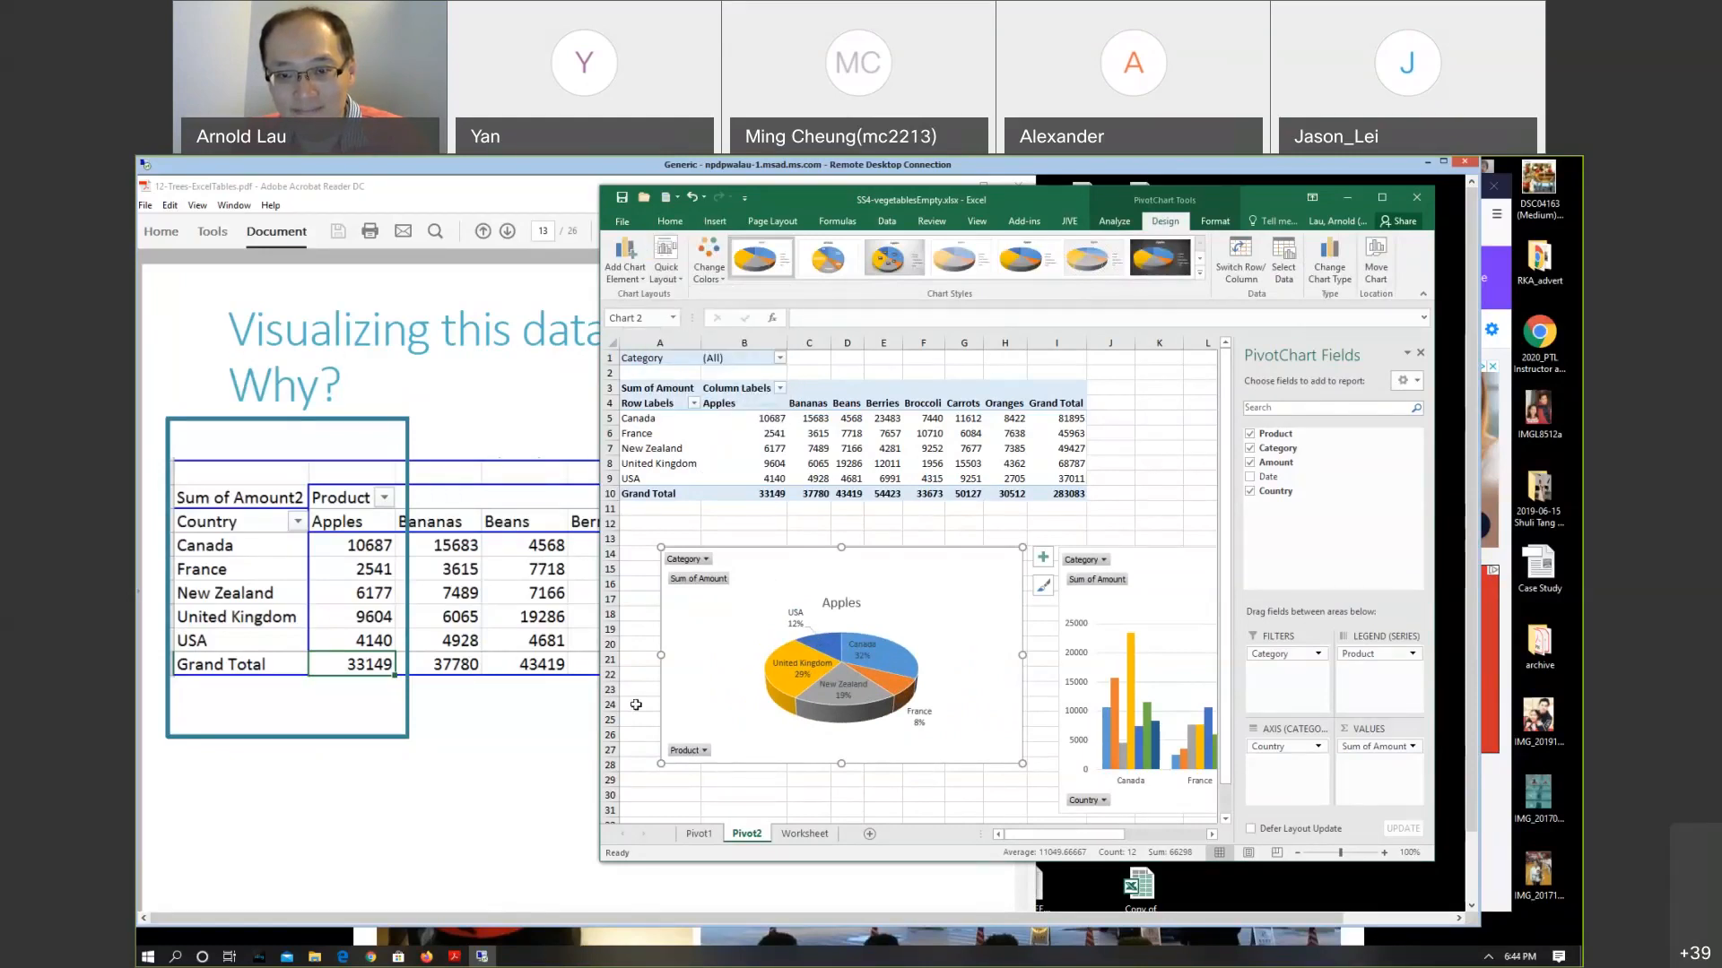
click(636, 706)
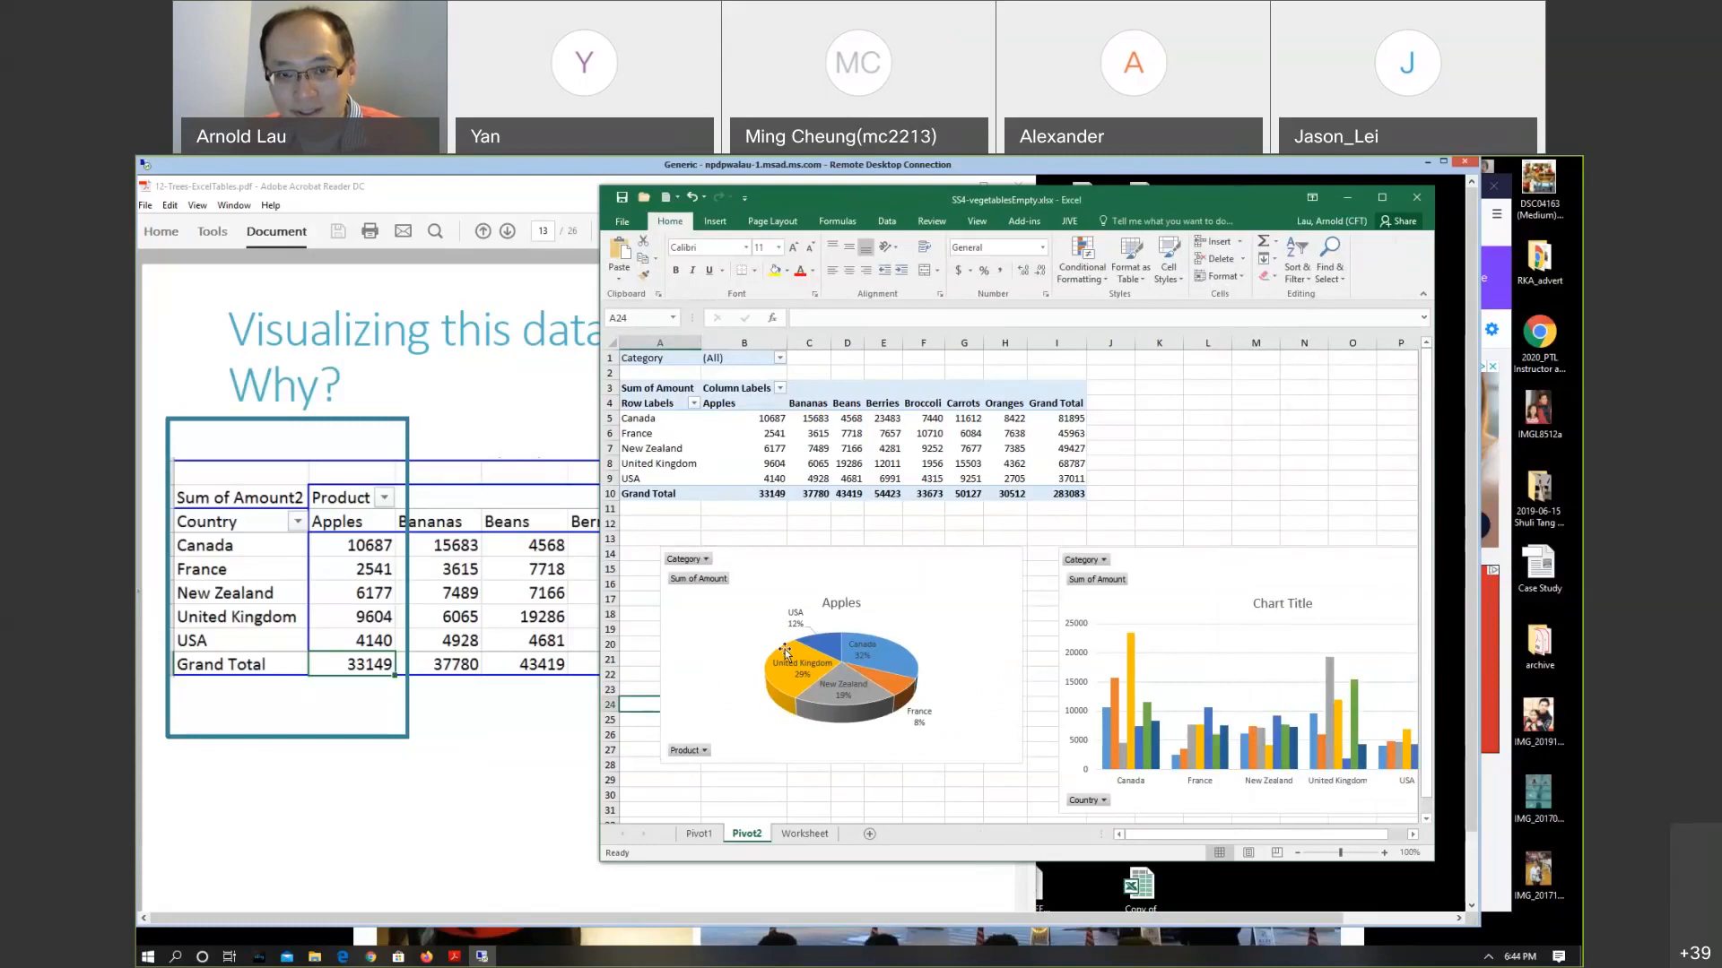
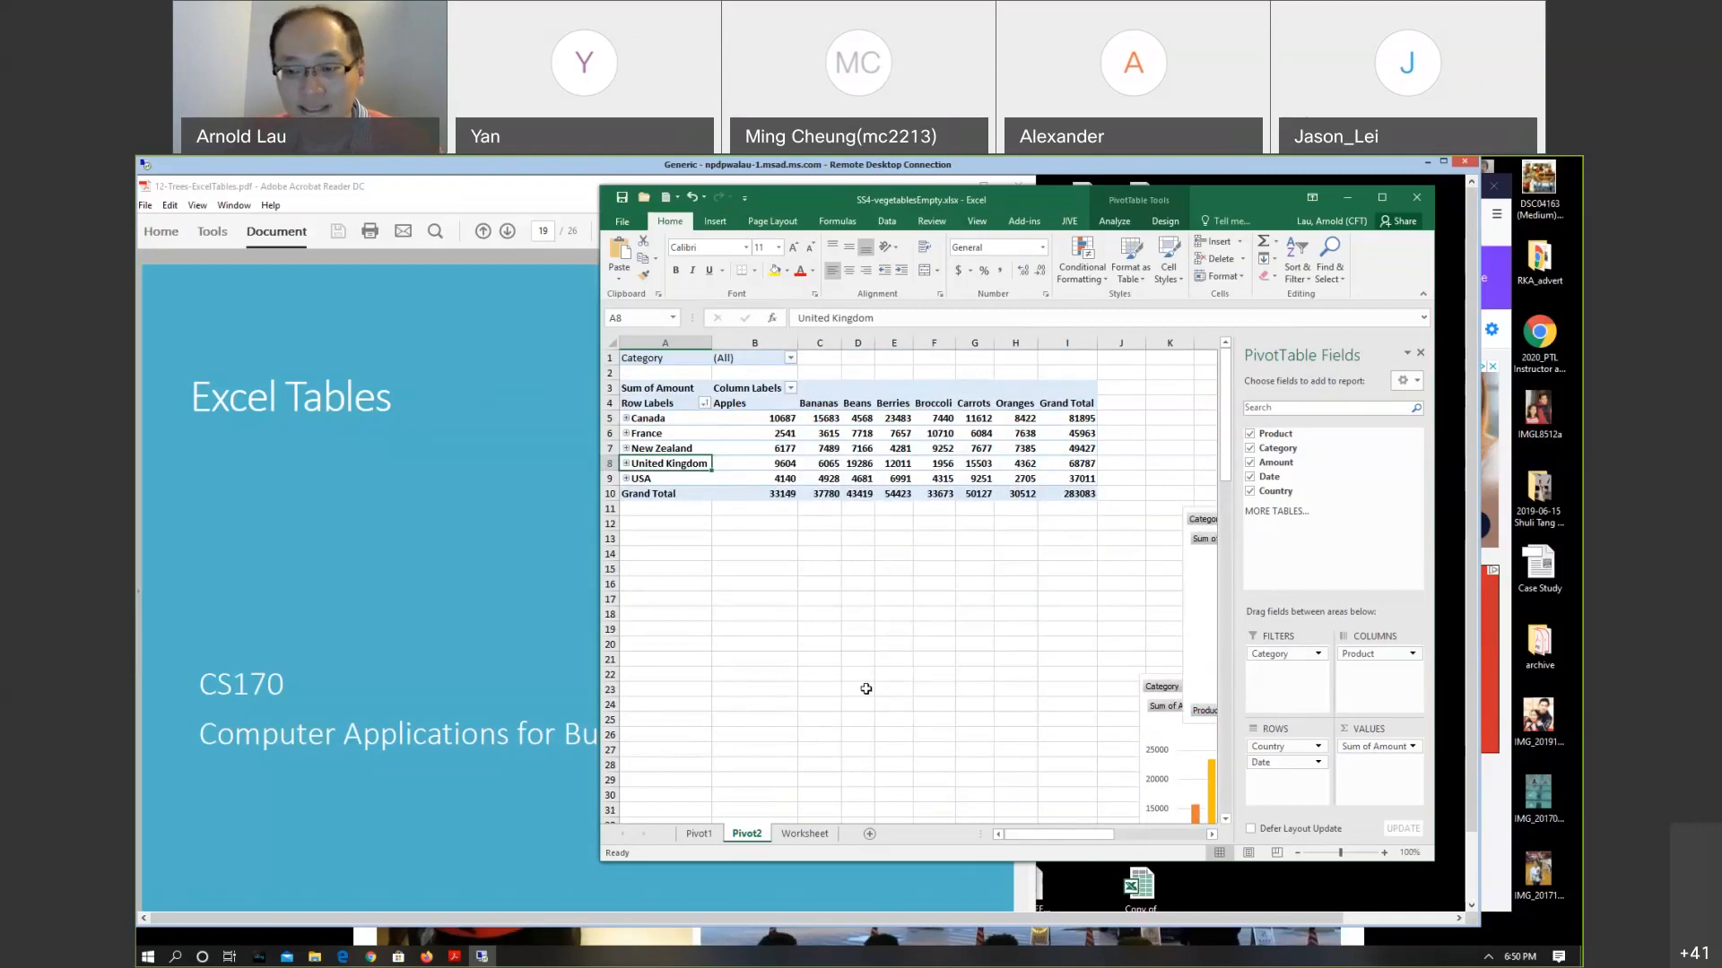
Switch to the PDF, read page 20 on Excel Tables, and return to the vegetables workbook in Excel
click(287, 601)
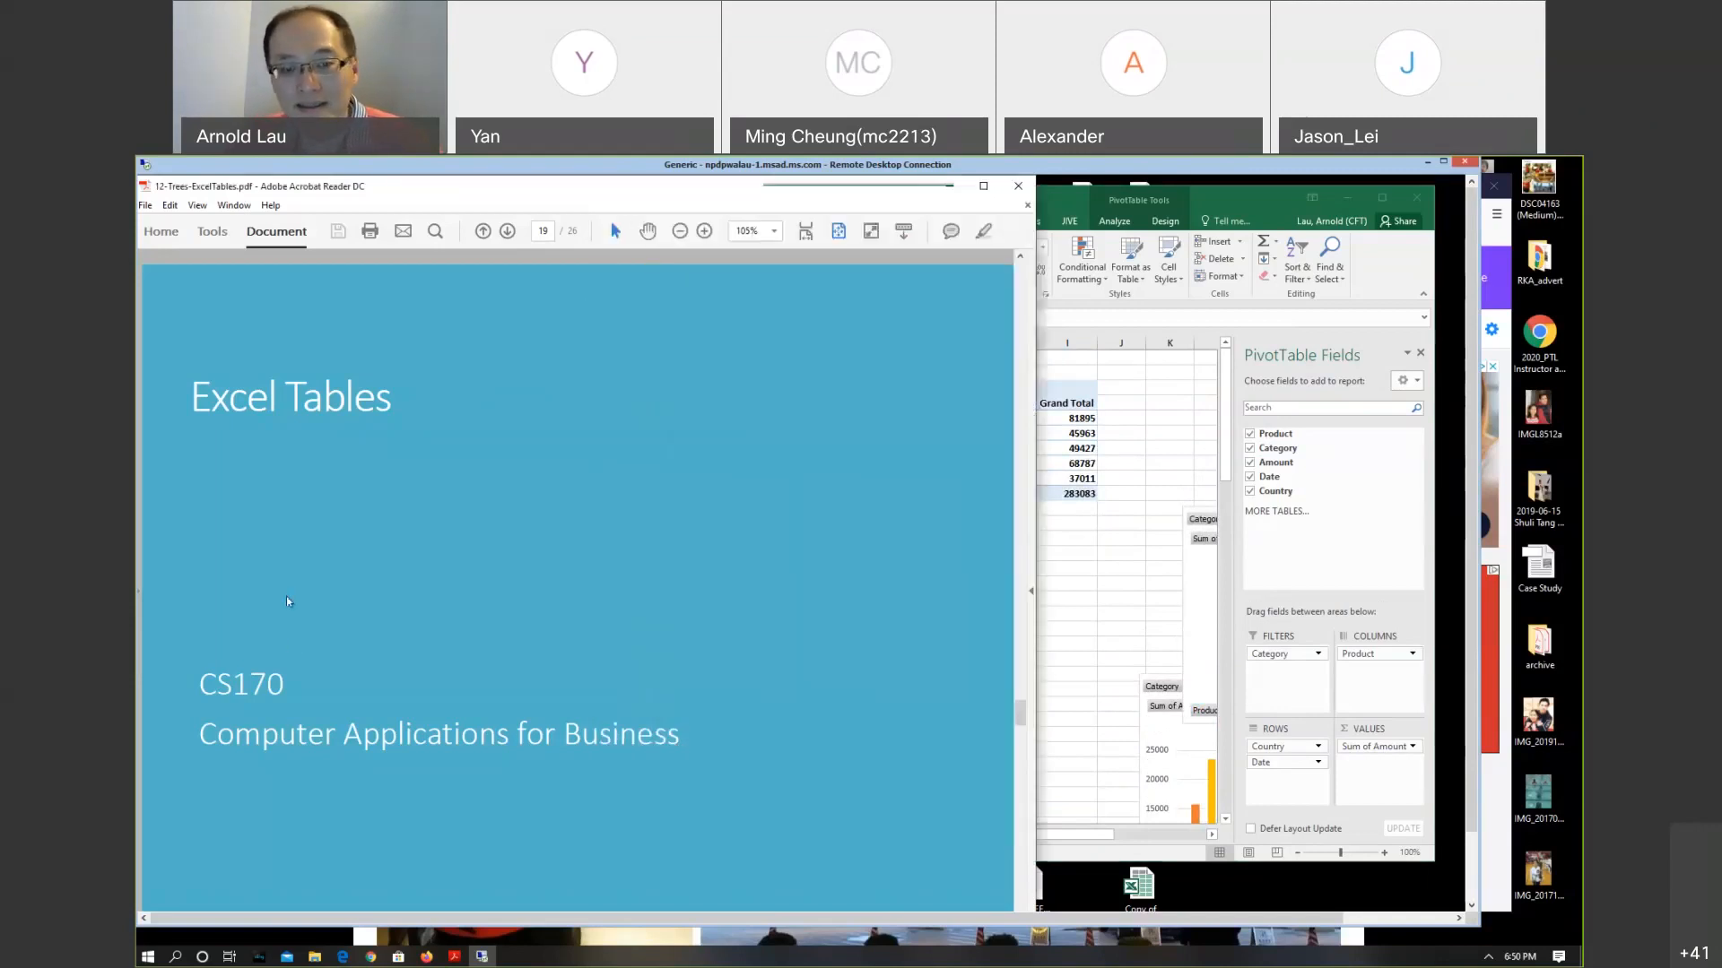
key(Page_Down)
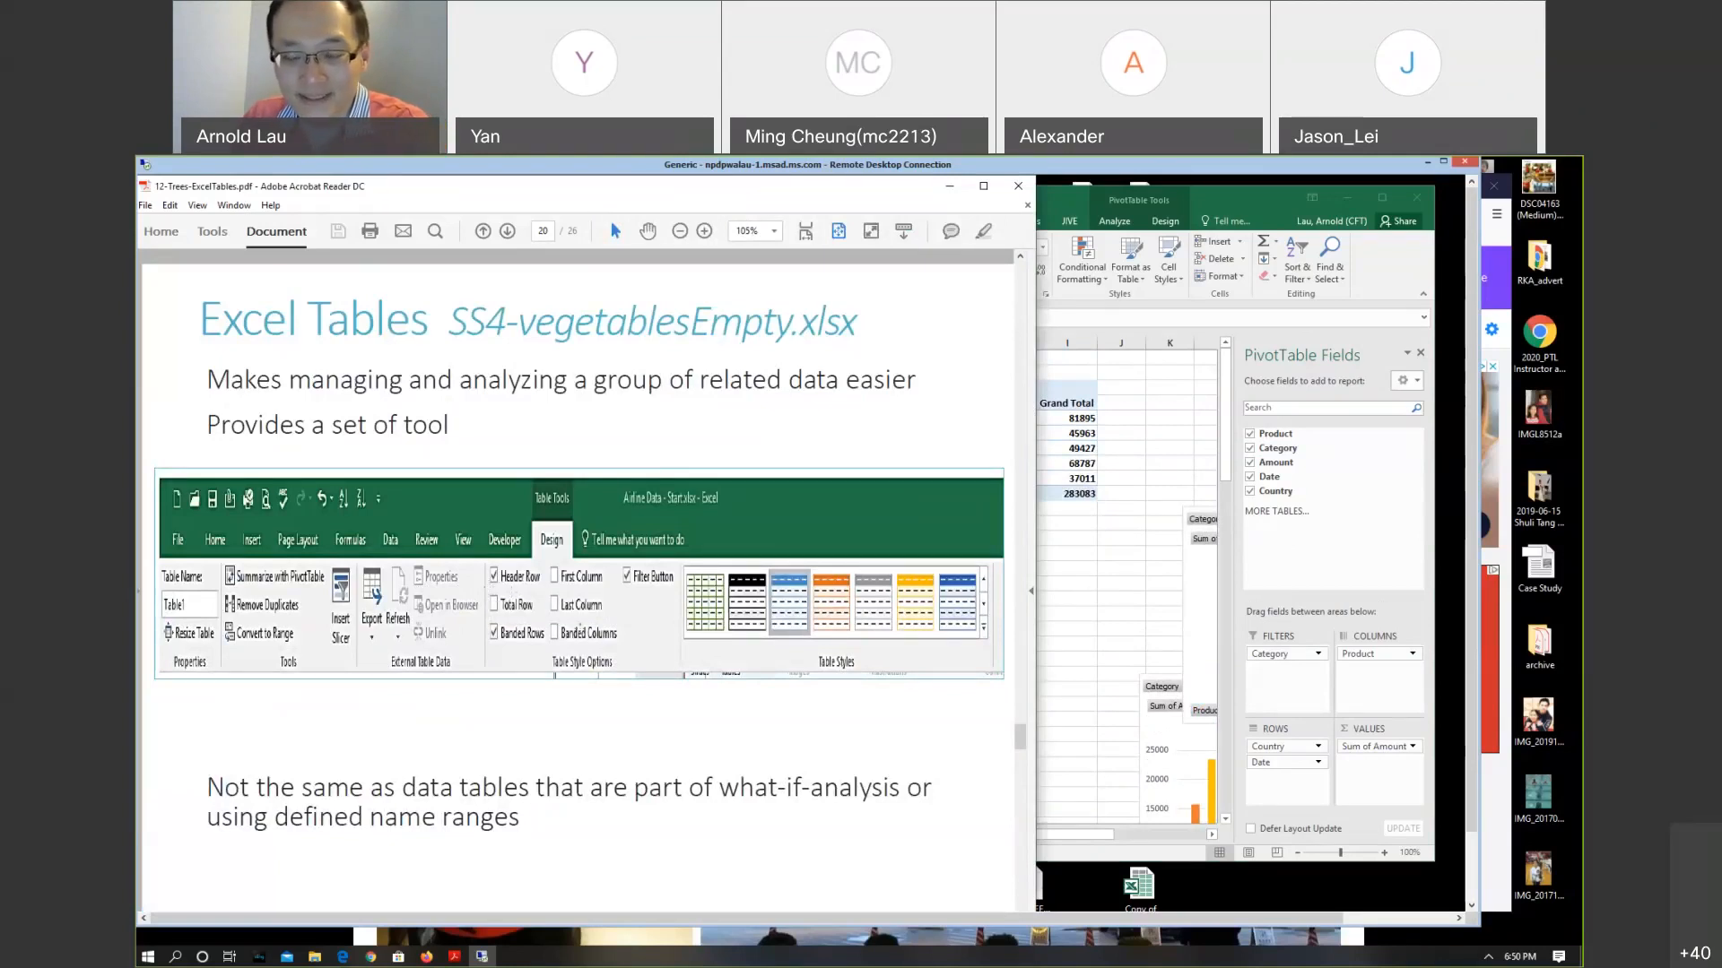
click(1118, 610)
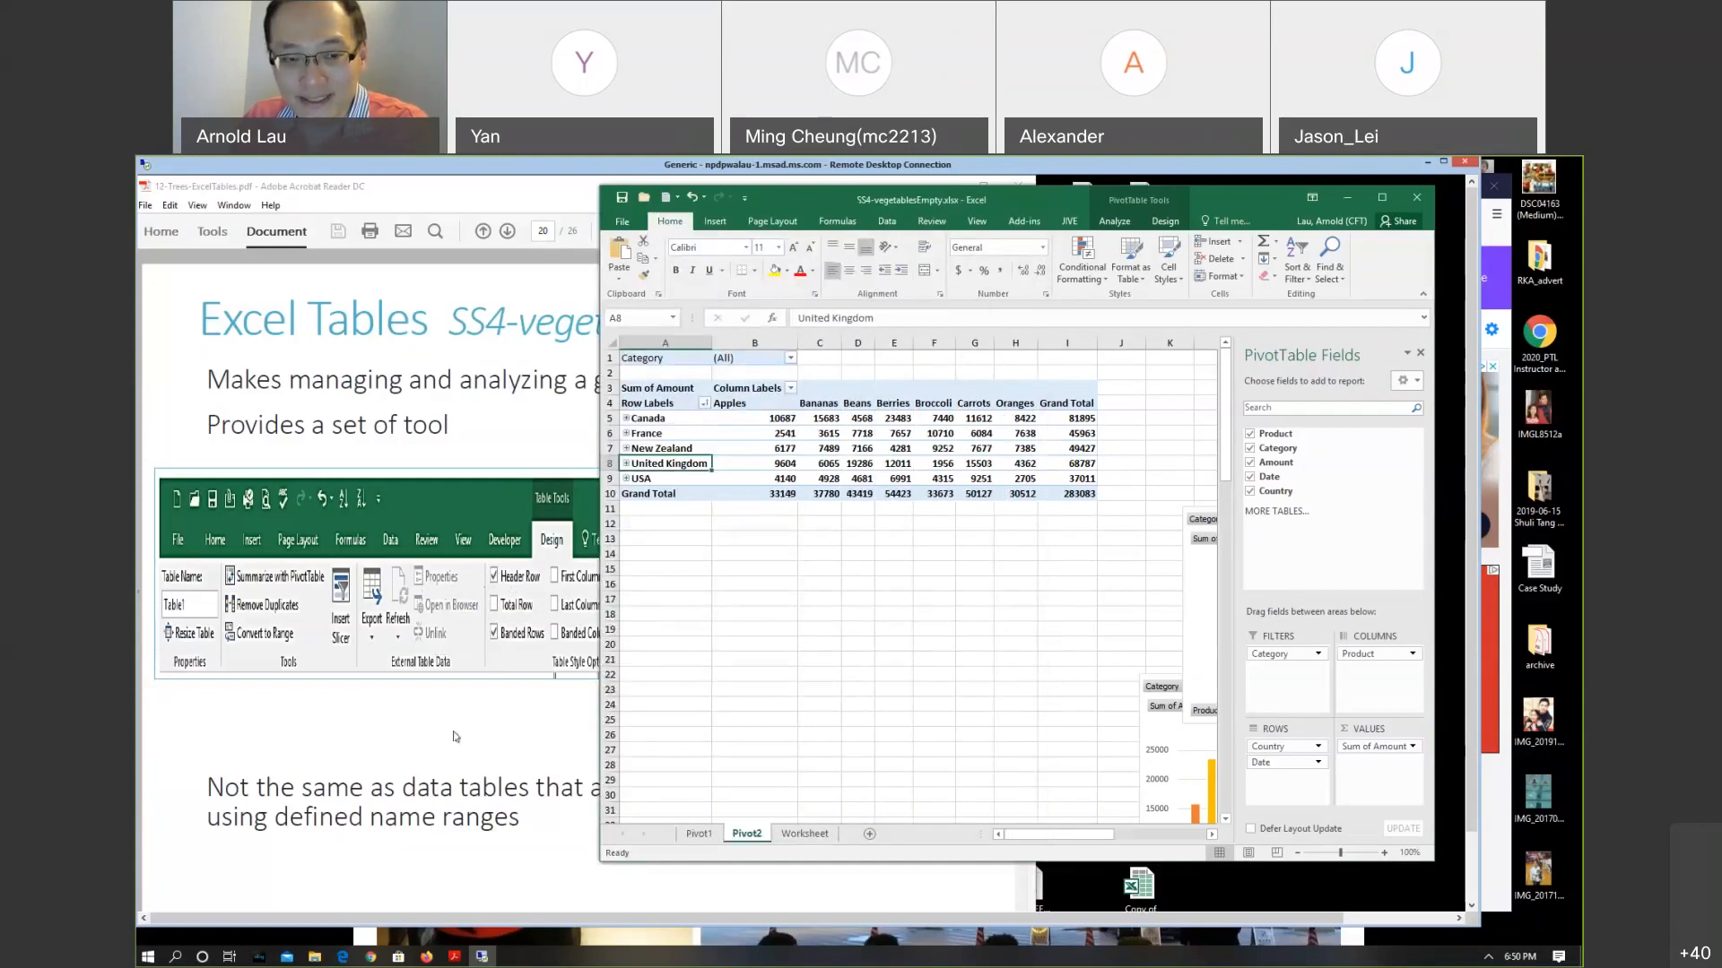
Review the source data on the Worksheet sheet and compare it with the Pivot1 and Pivot2 sheets
click(822, 627)
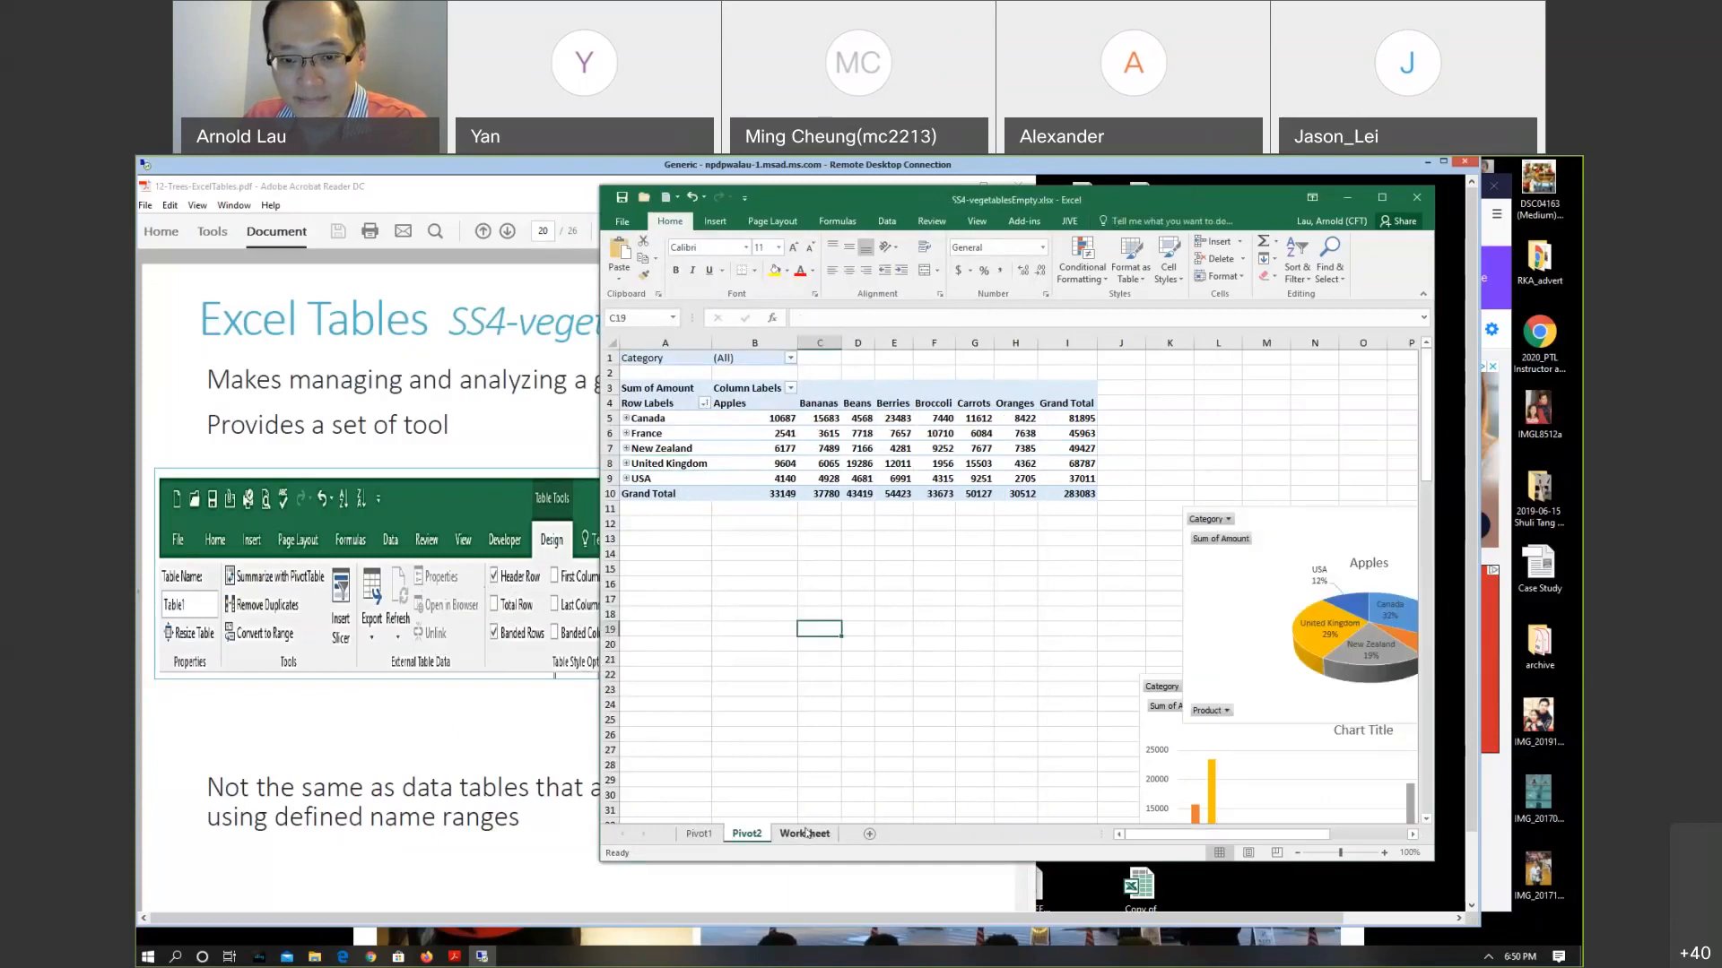
click(806, 833)
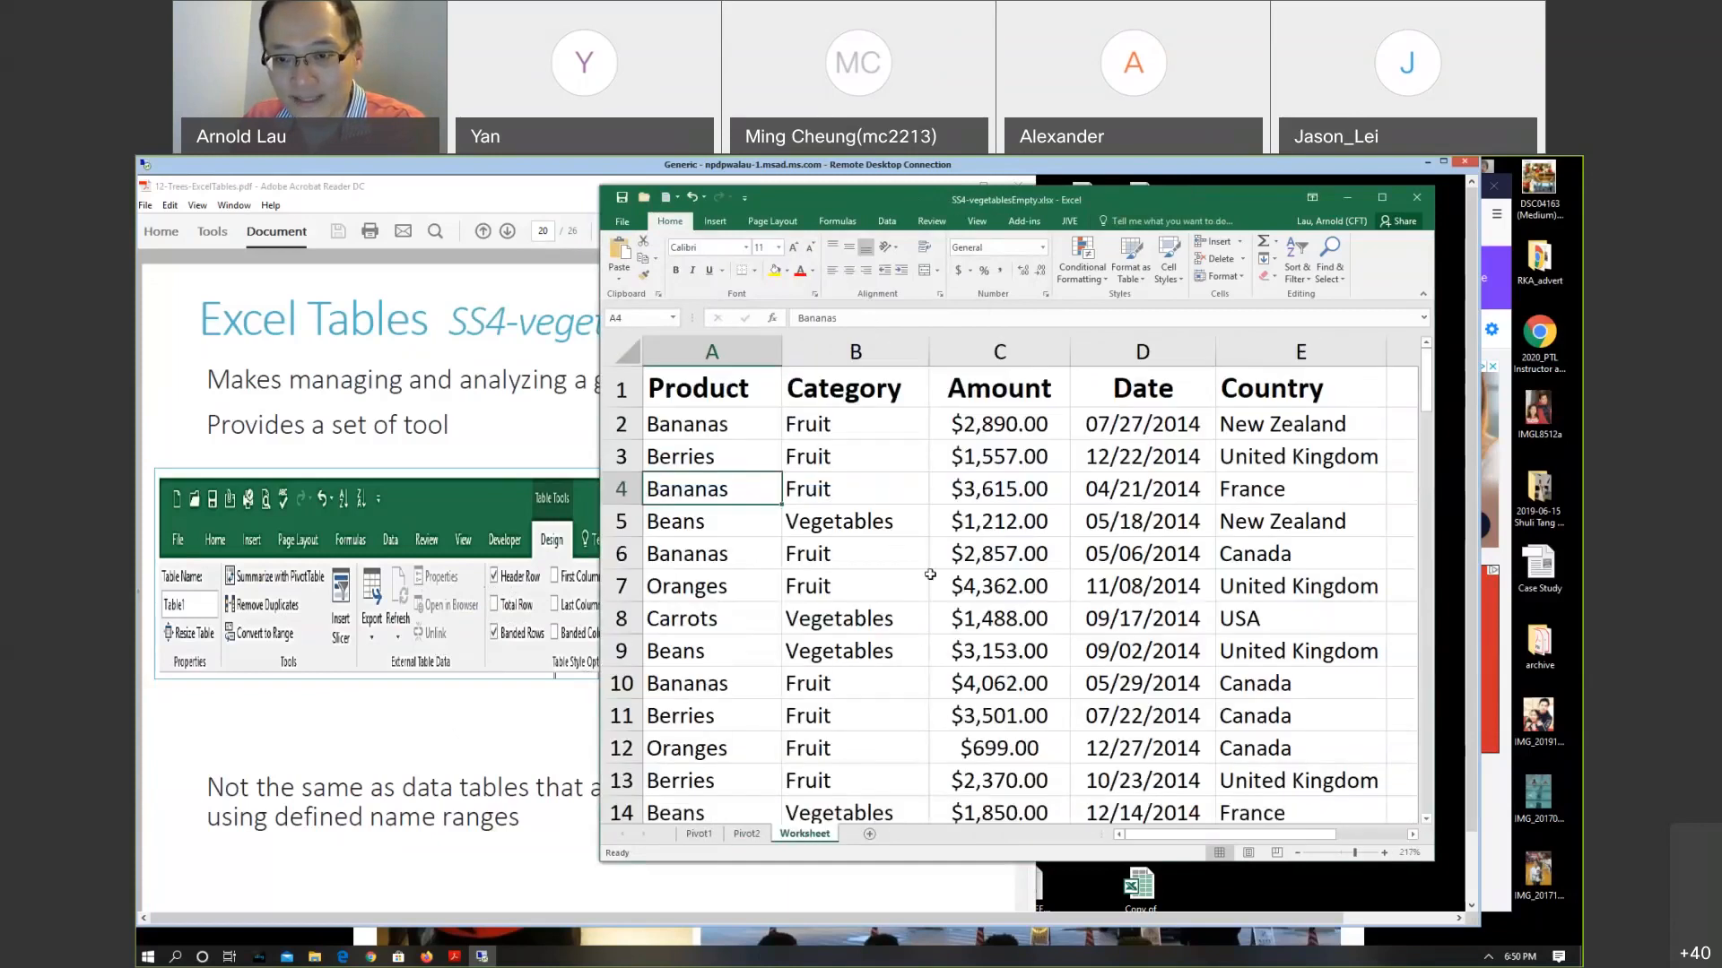
click(746, 833)
click(697, 833)
click(746, 833)
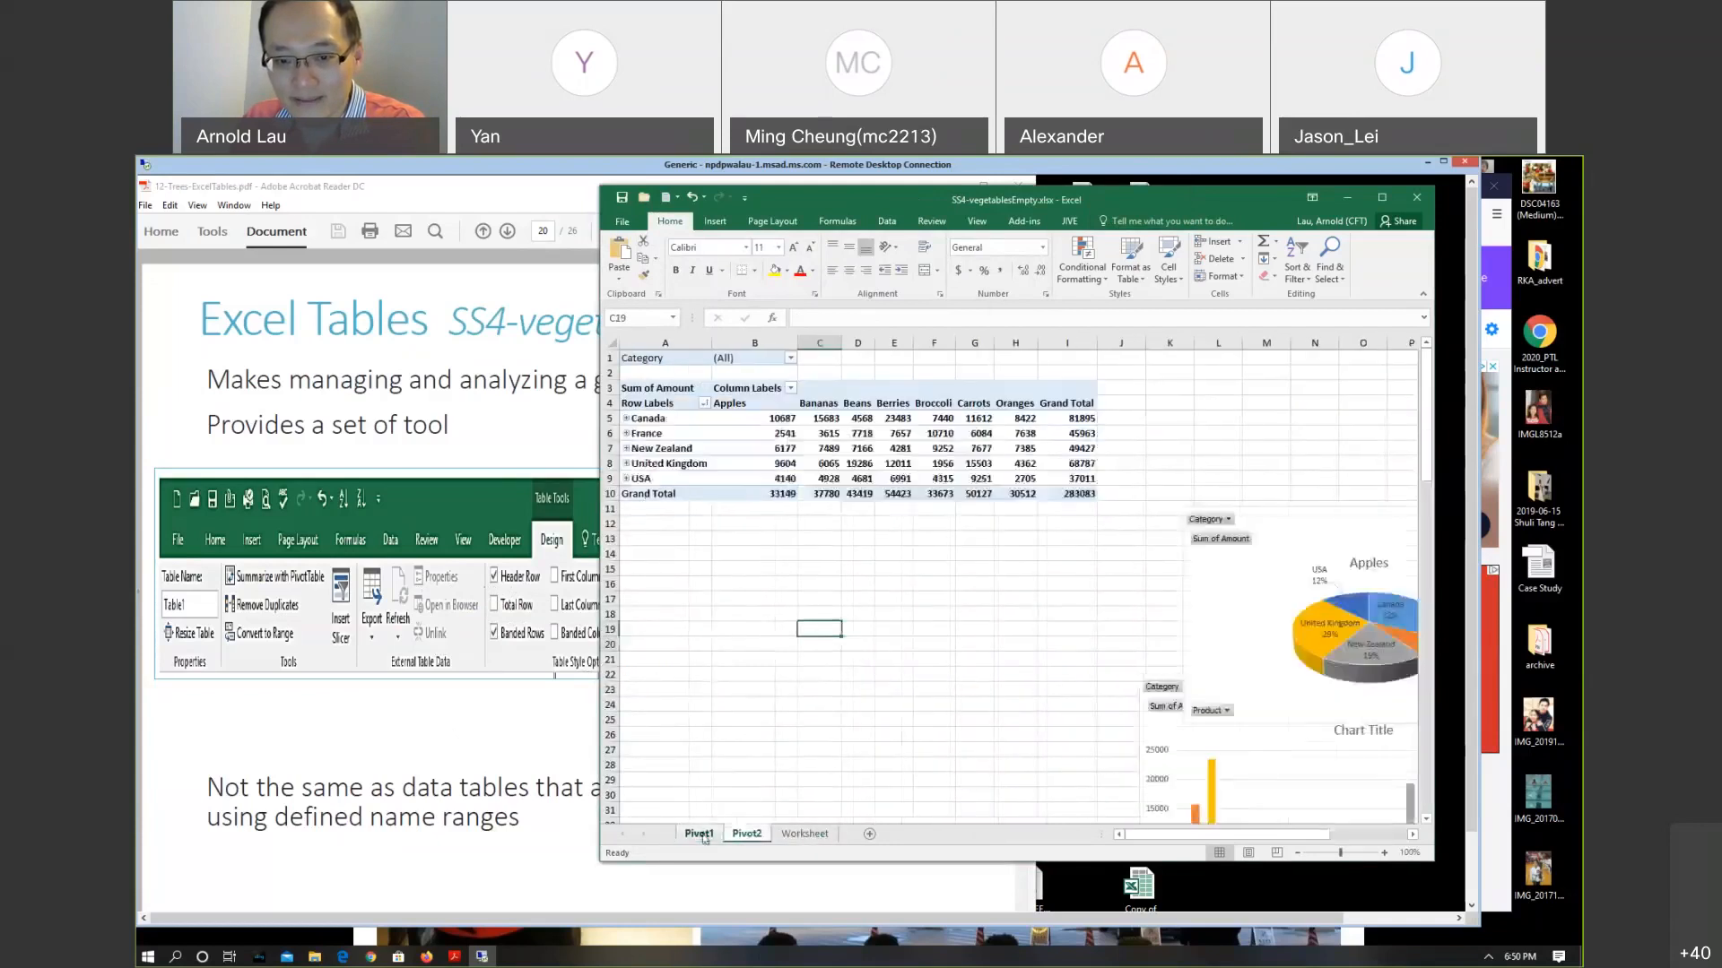
click(699, 833)
click(738, 834)
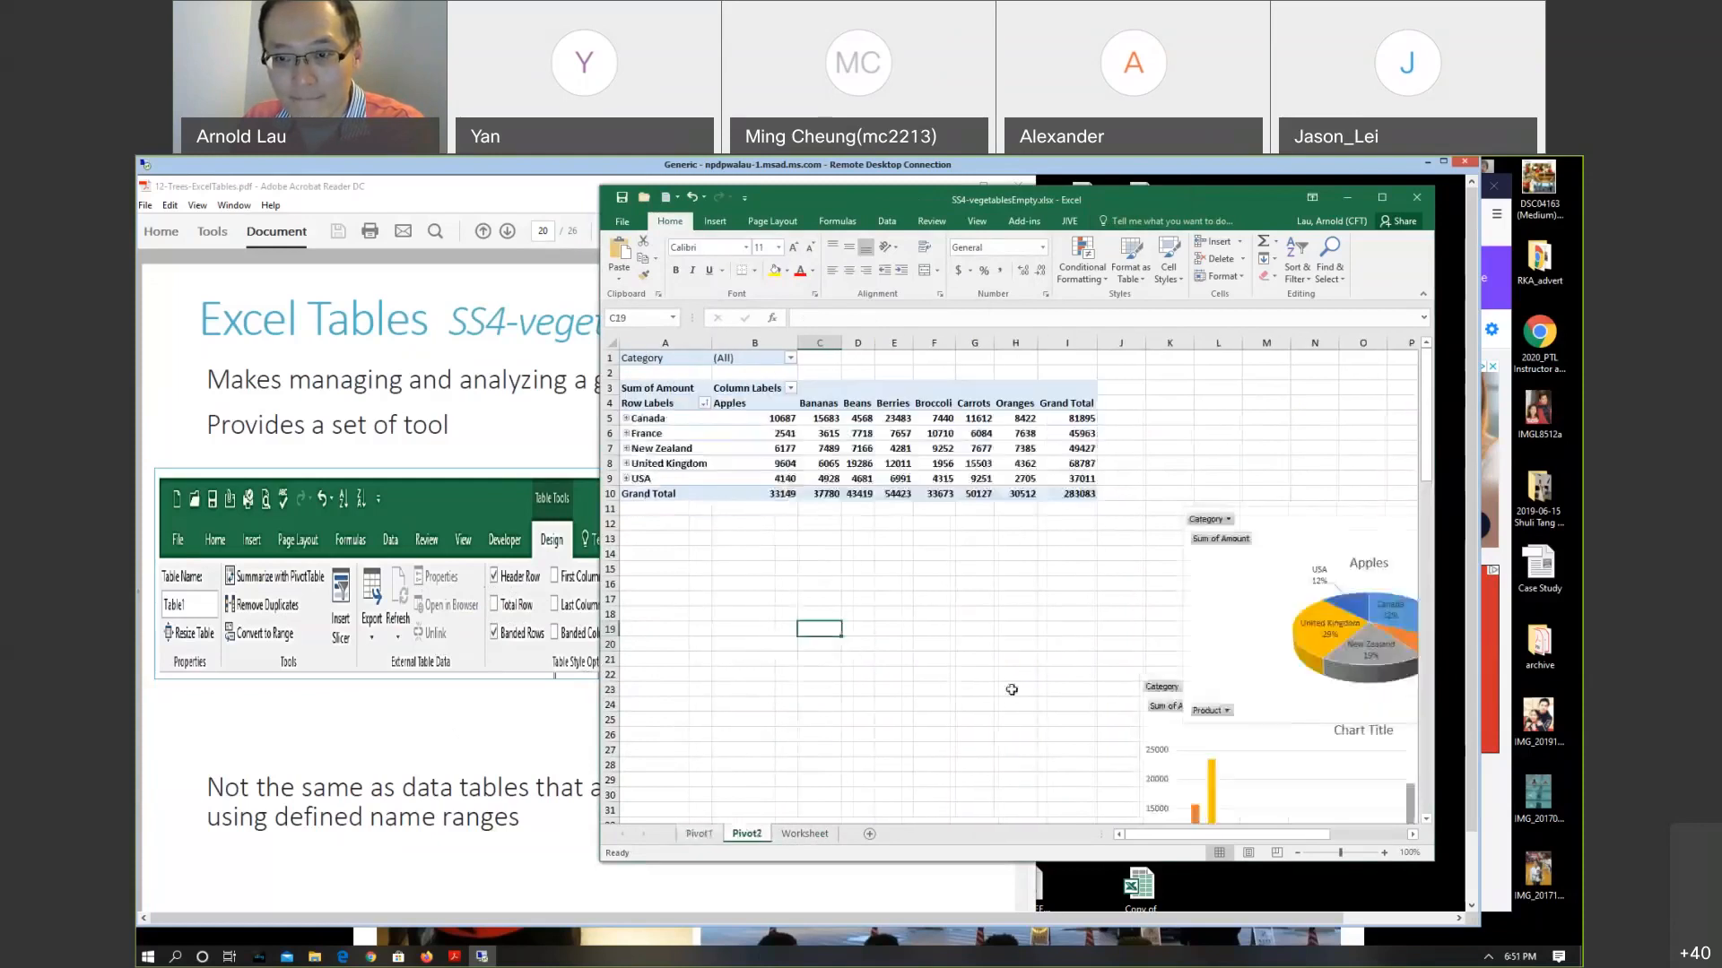
click(804, 834)
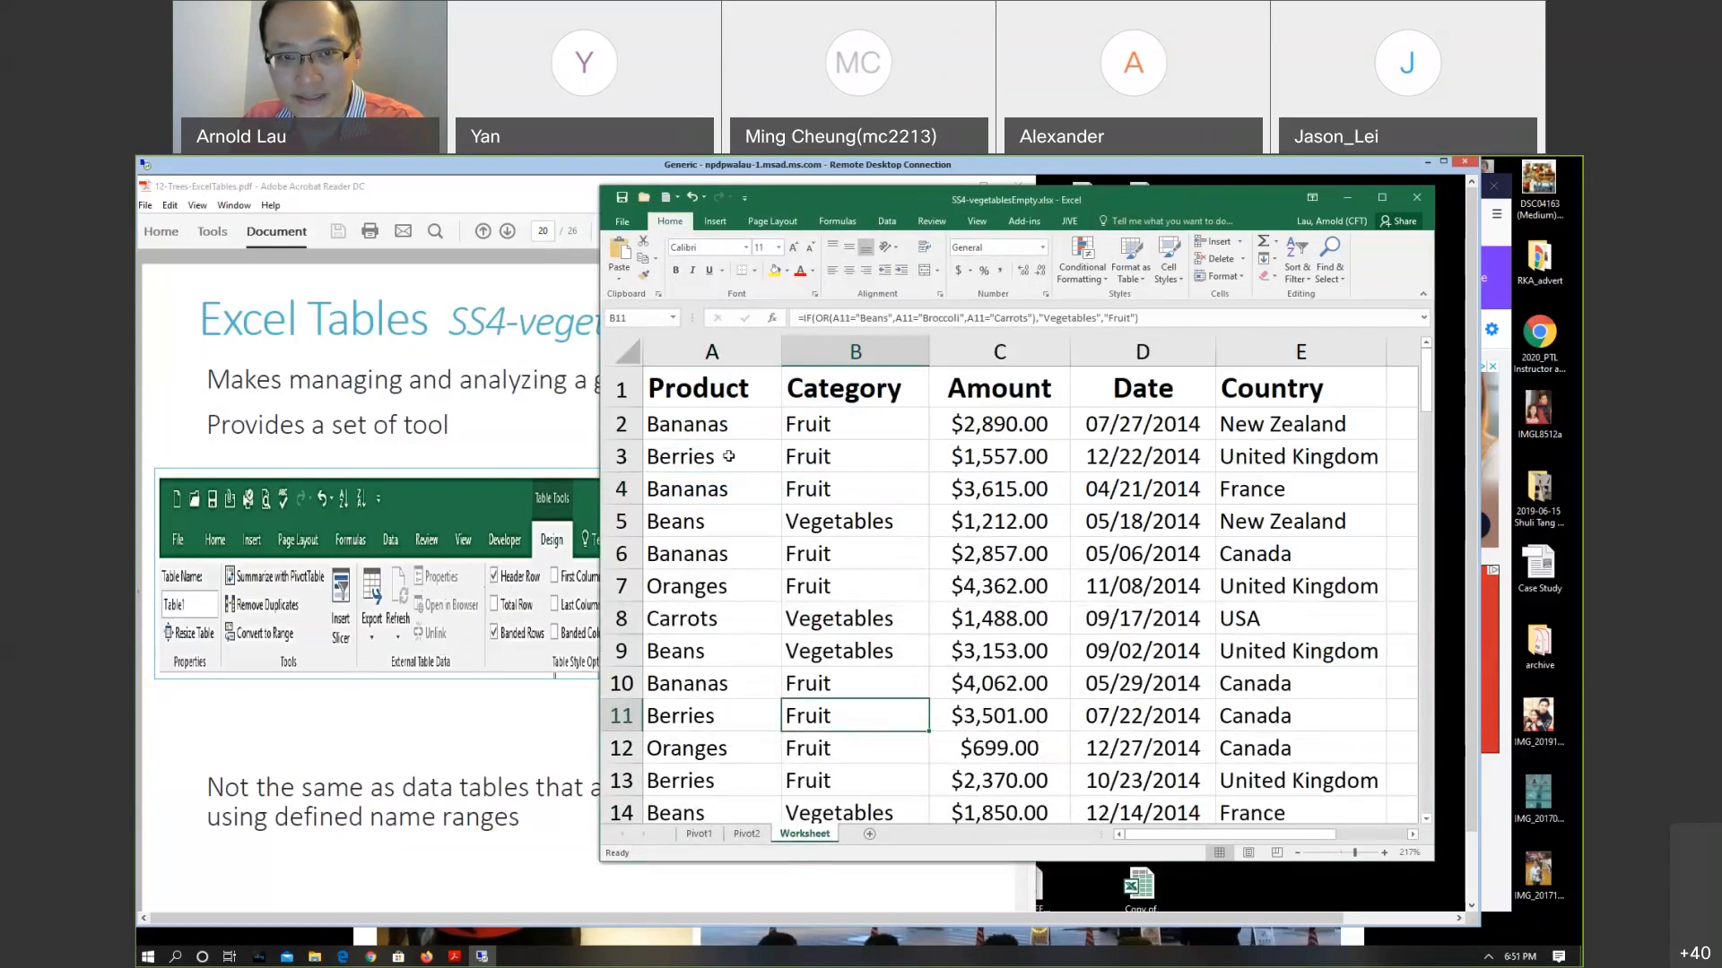
Save the workbook, and remove the Date field from the rows of the PivotTable on the Pivot2 sheet
click(620, 198)
click(747, 834)
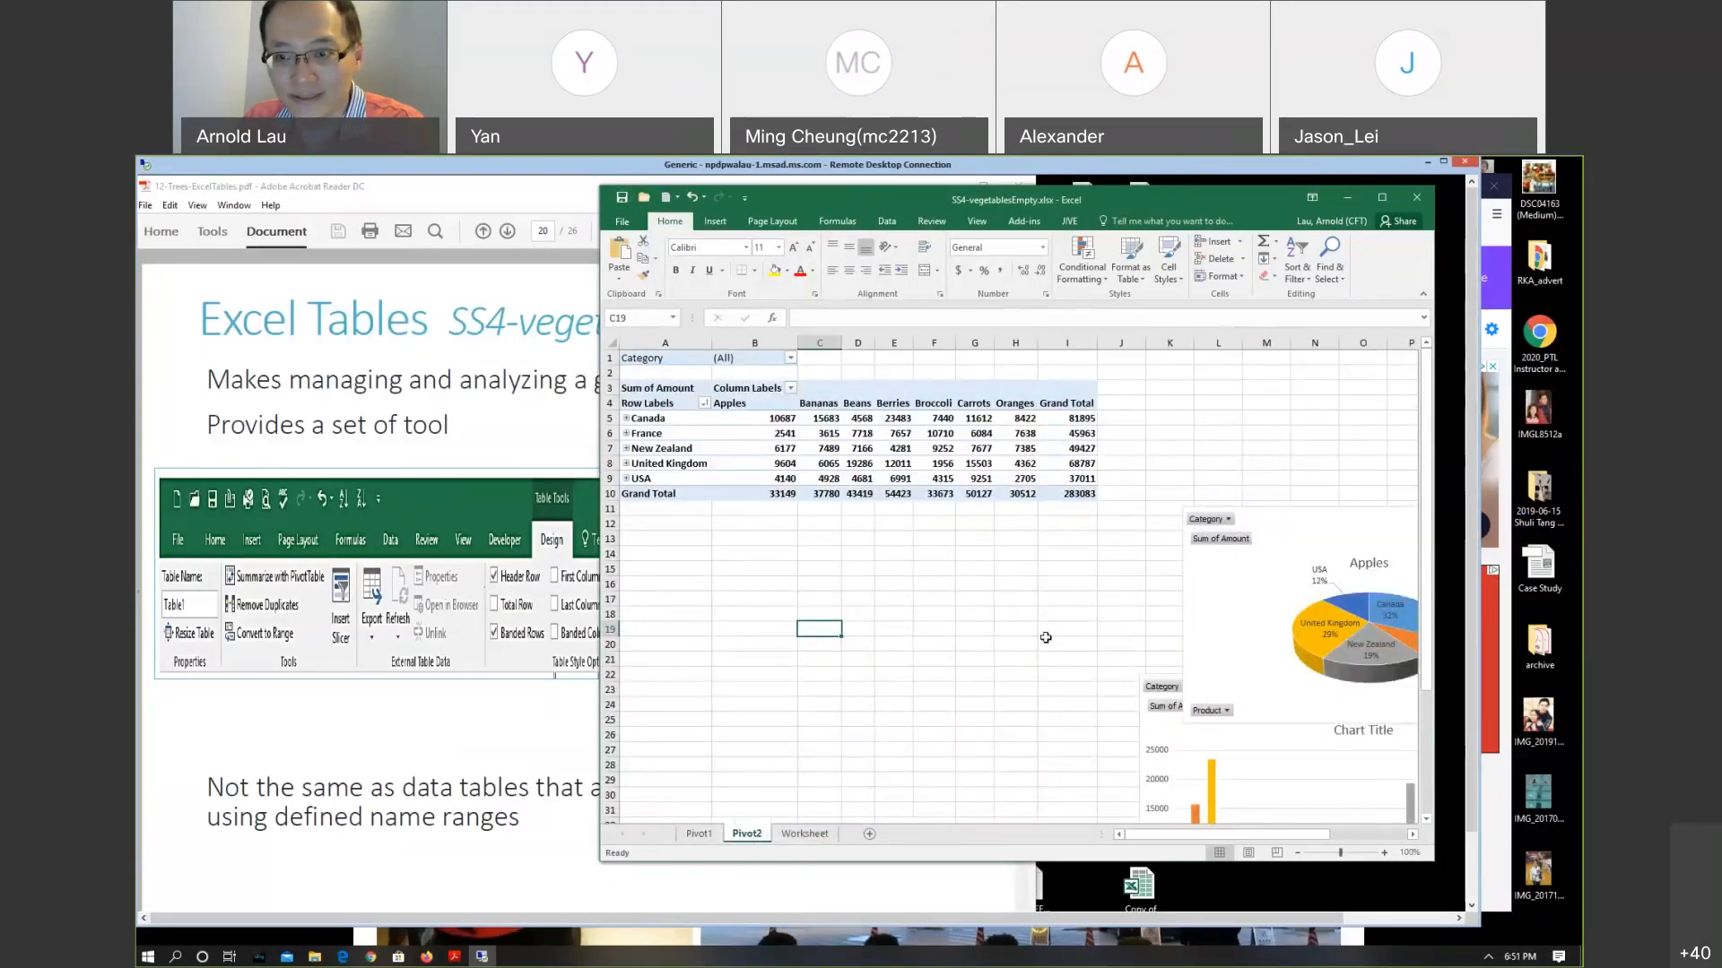
click(958, 459)
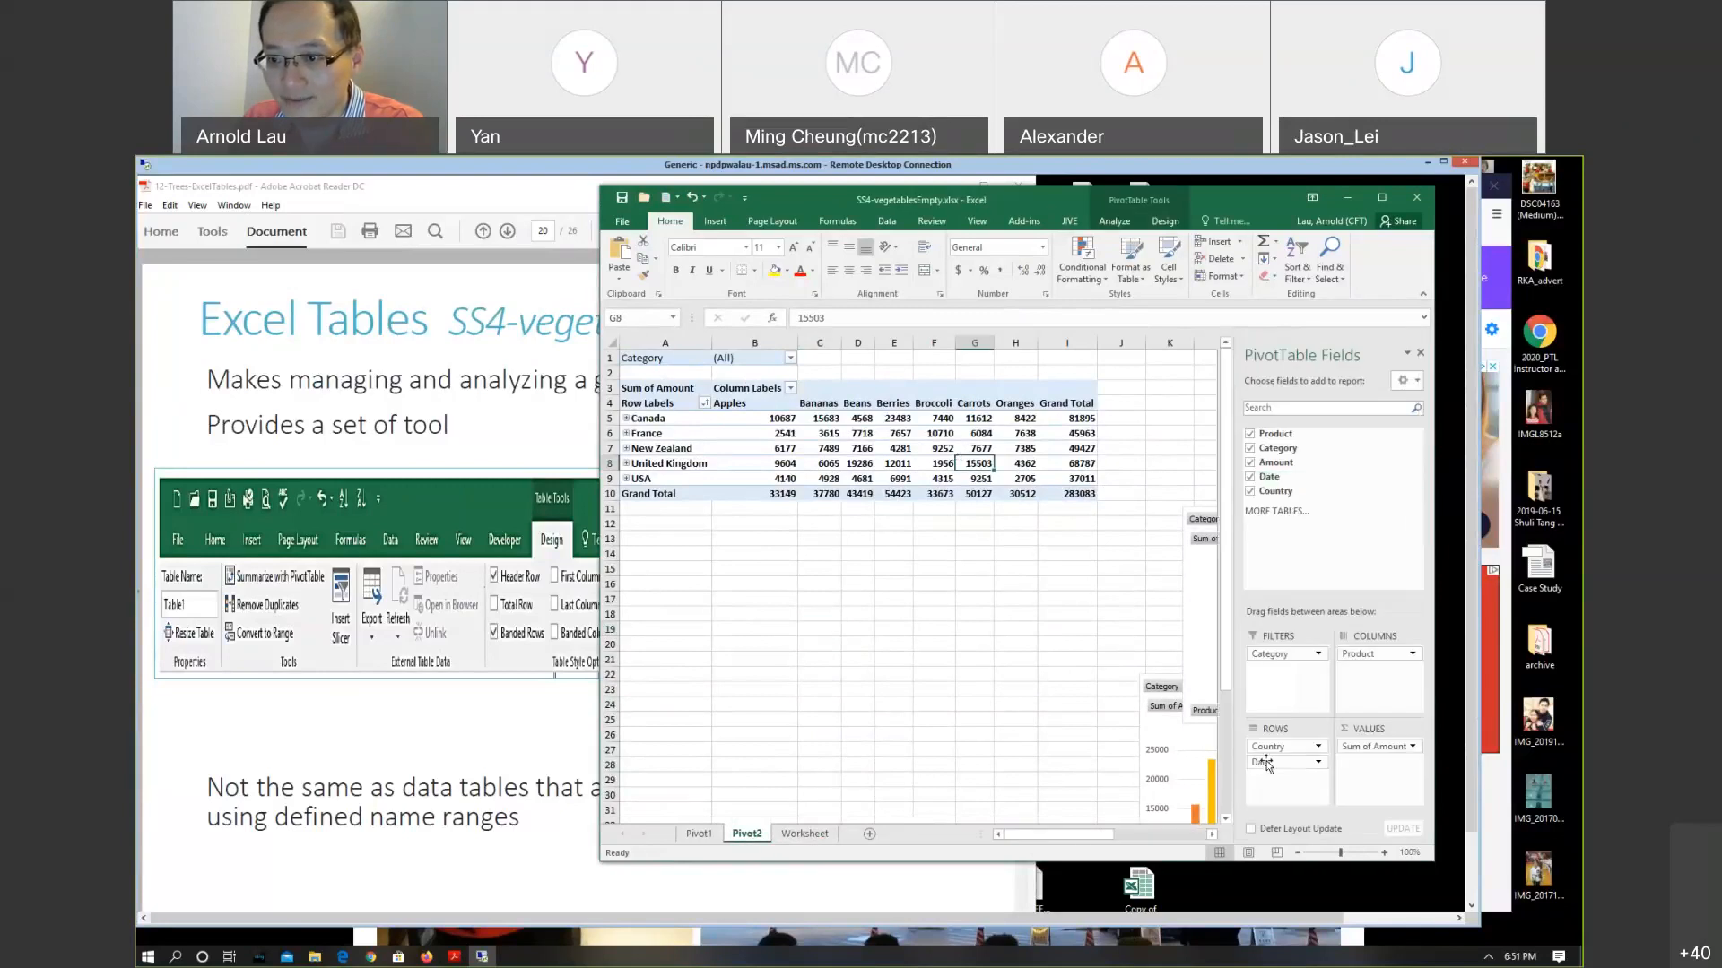
drag(1163, 758, 1167, 755)
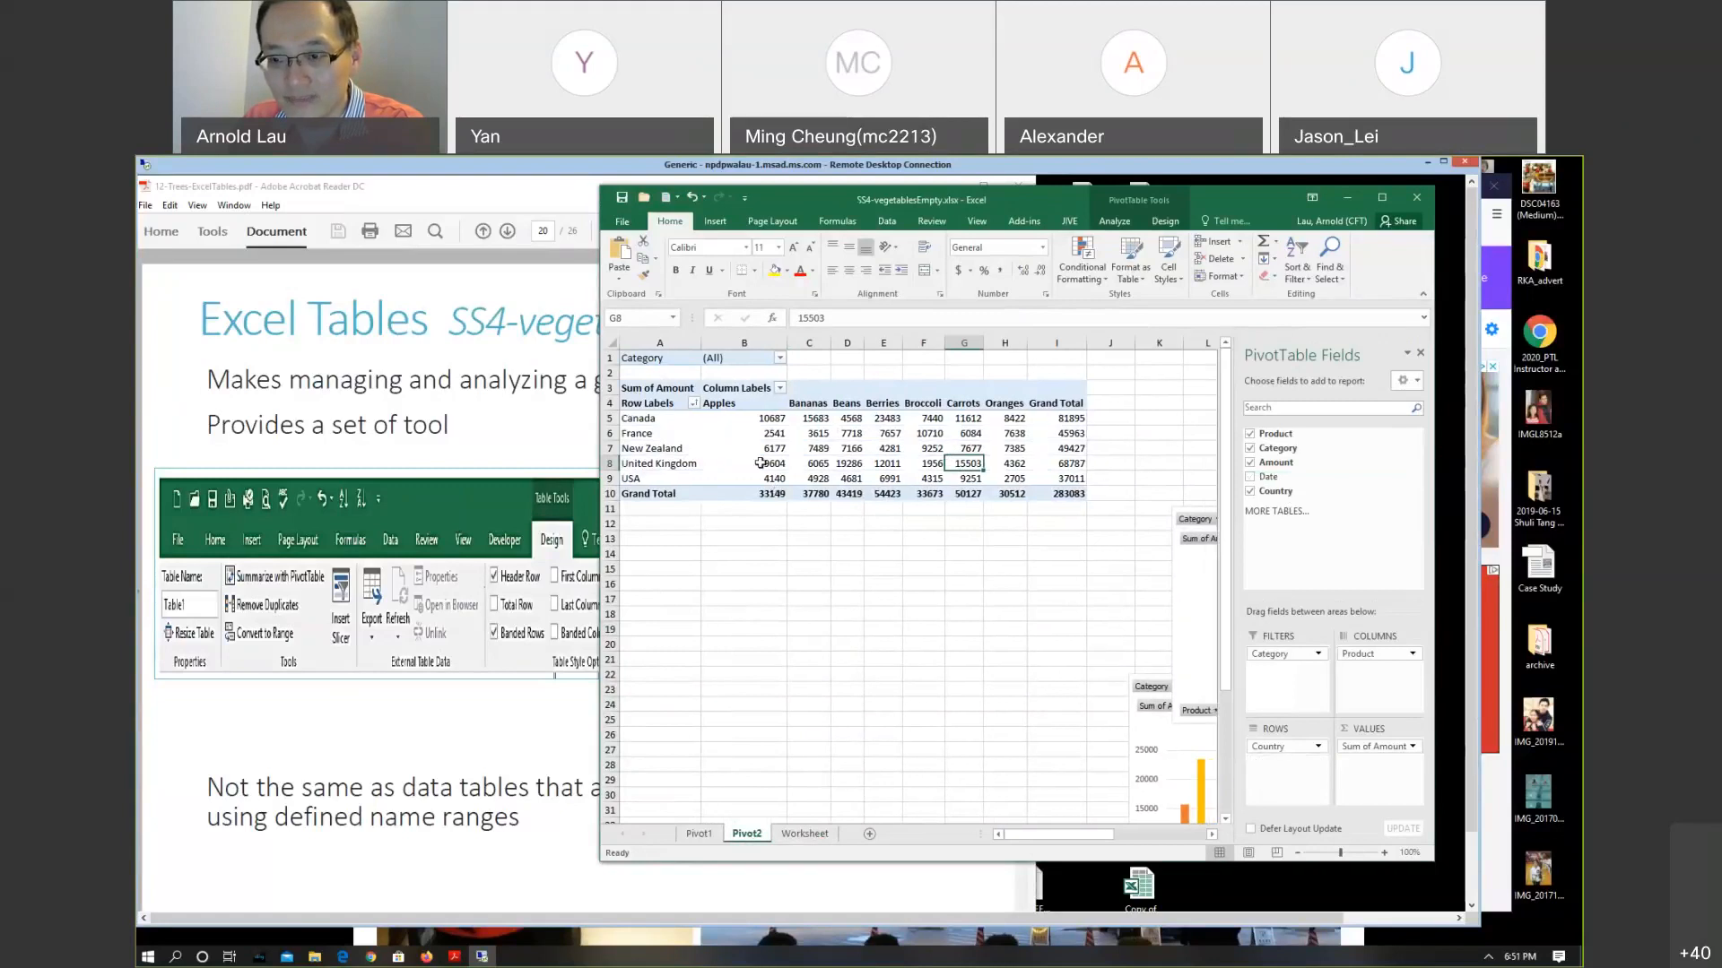
Move the Apples pie chart and the column chart below the PivotTable, starting around columns A and E, and save the workbook
click(1146, 777)
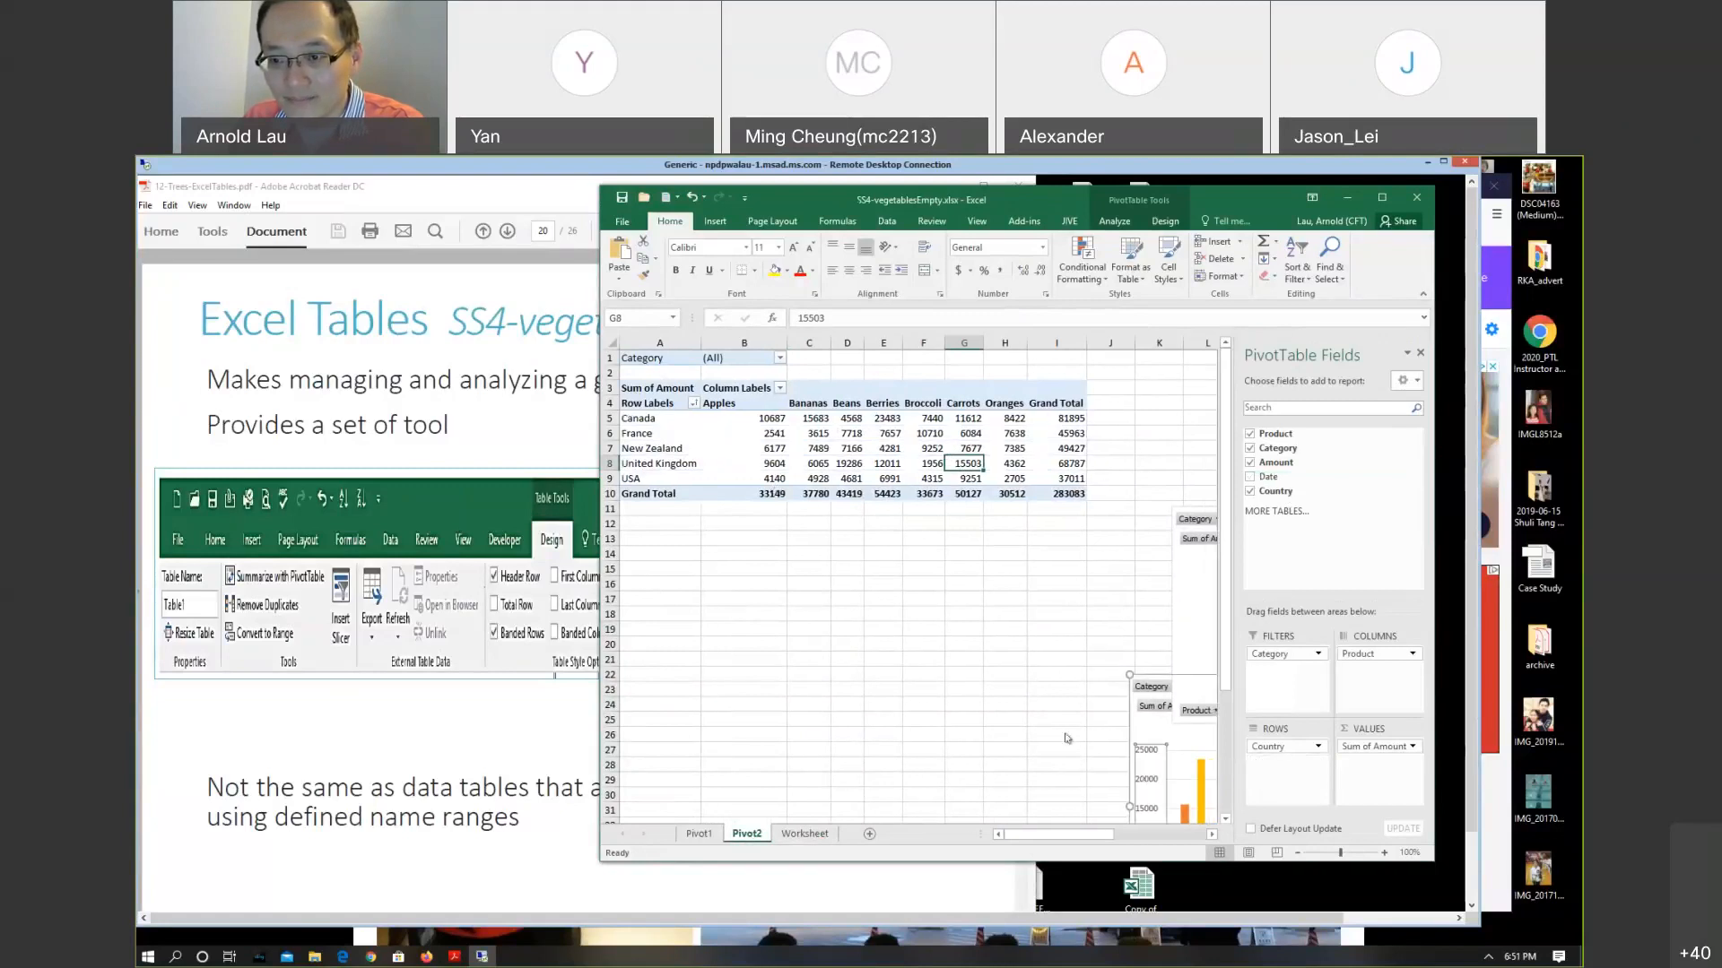
click(1140, 723)
click(1190, 586)
drag(1189, 585, 653, 603)
click(1203, 709)
drag(1204, 690, 957, 561)
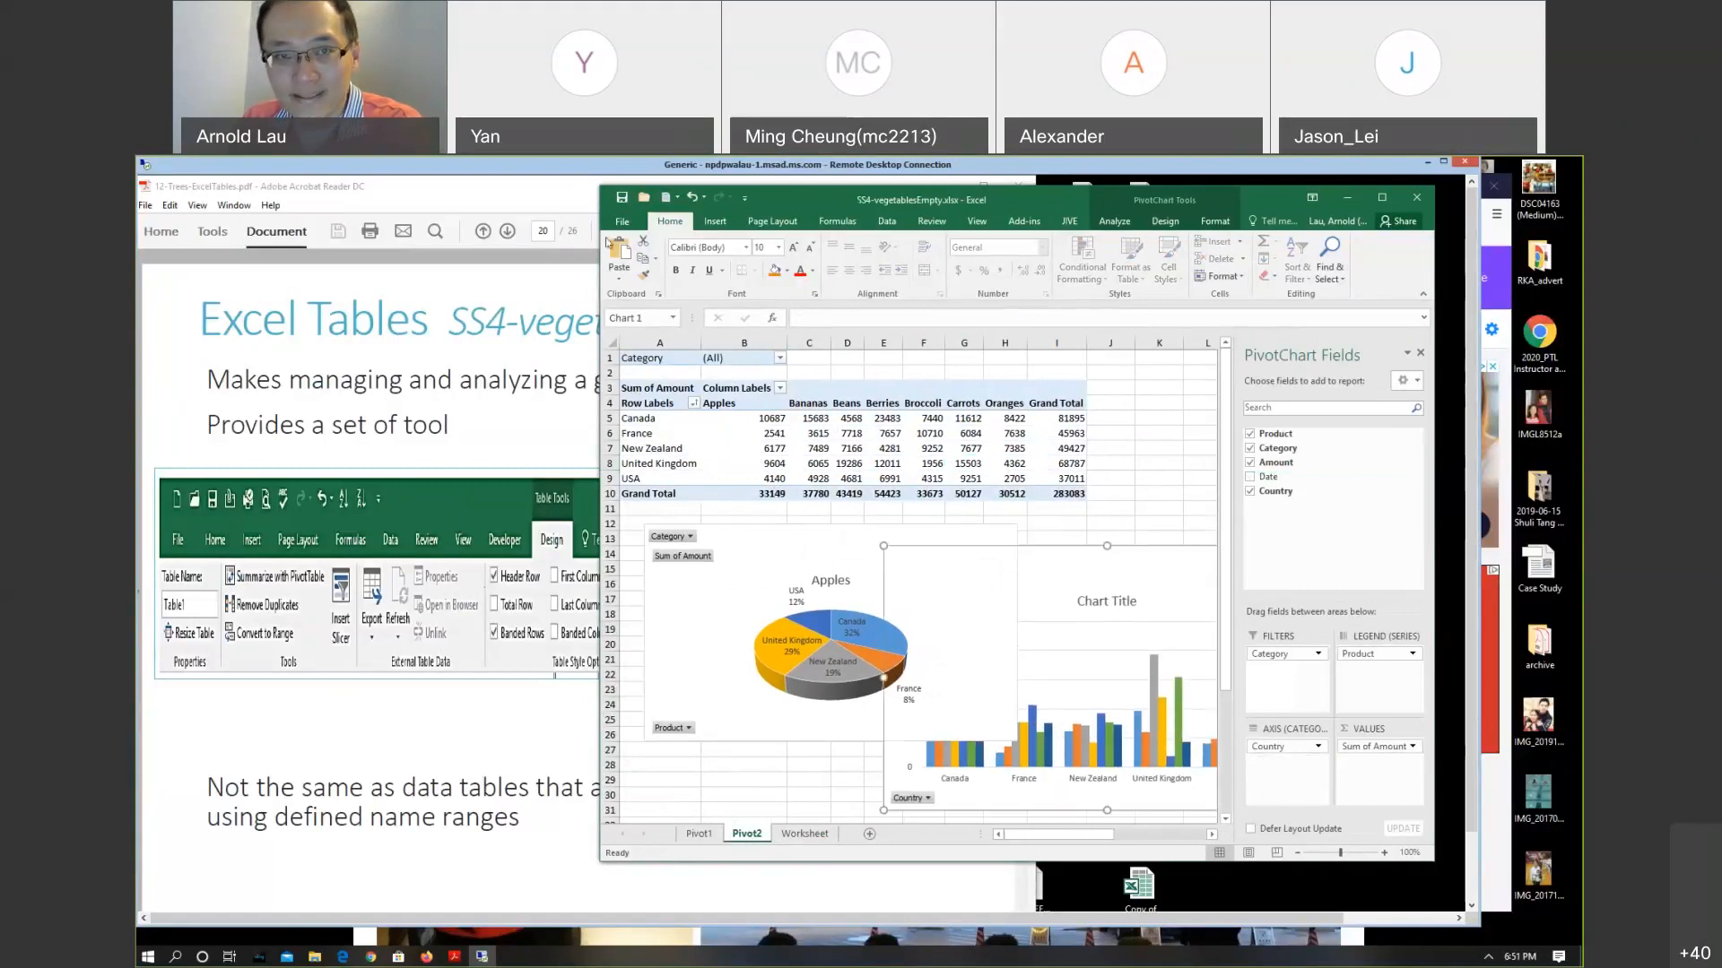
click(621, 199)
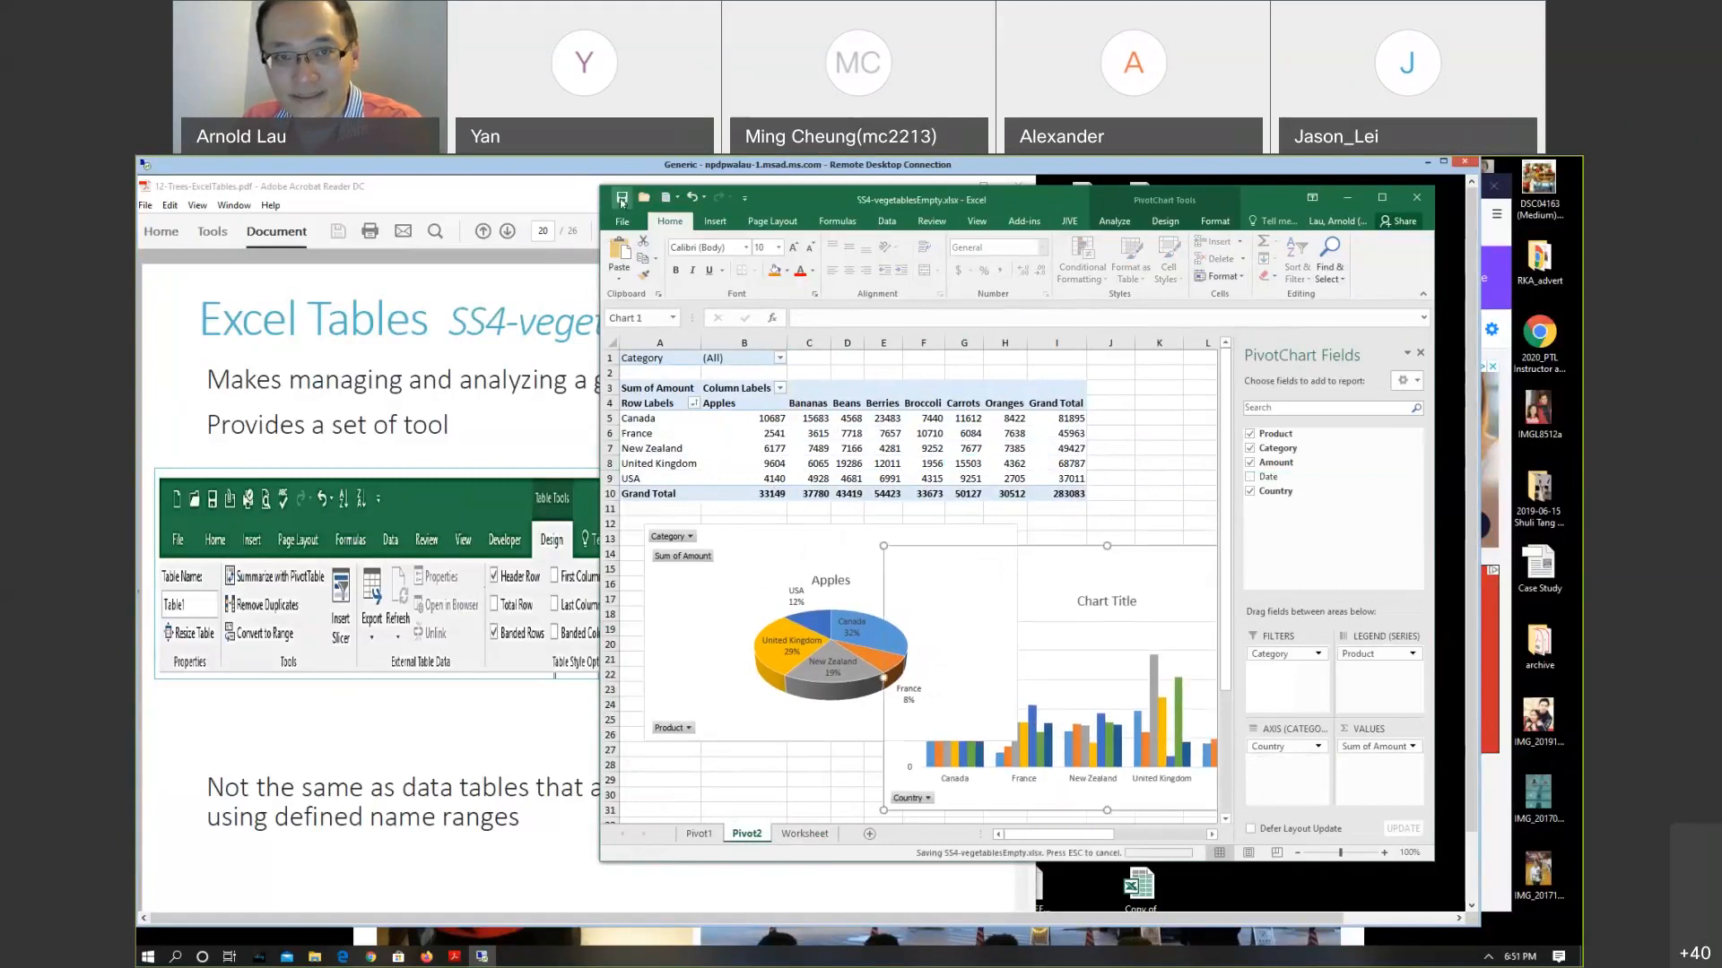
Show the source data on the Worksheet sheet, and read PDF pages 20 and 21 on Excel Tables and the Insert Tab
click(806, 836)
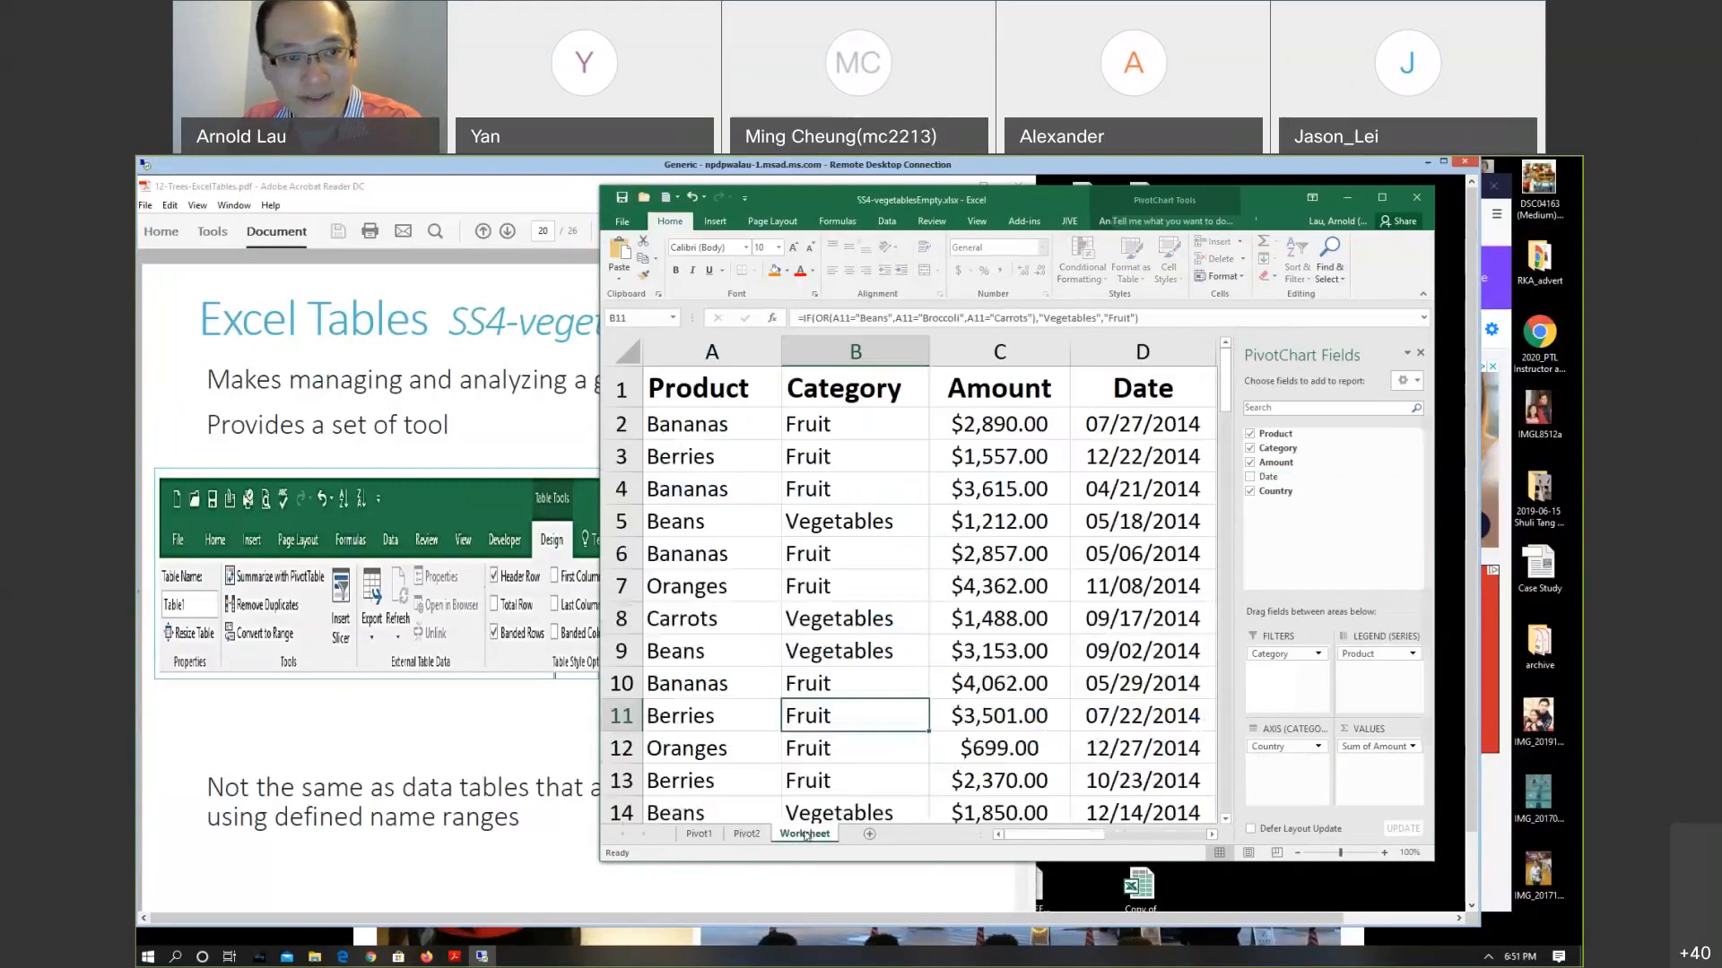
click(514, 427)
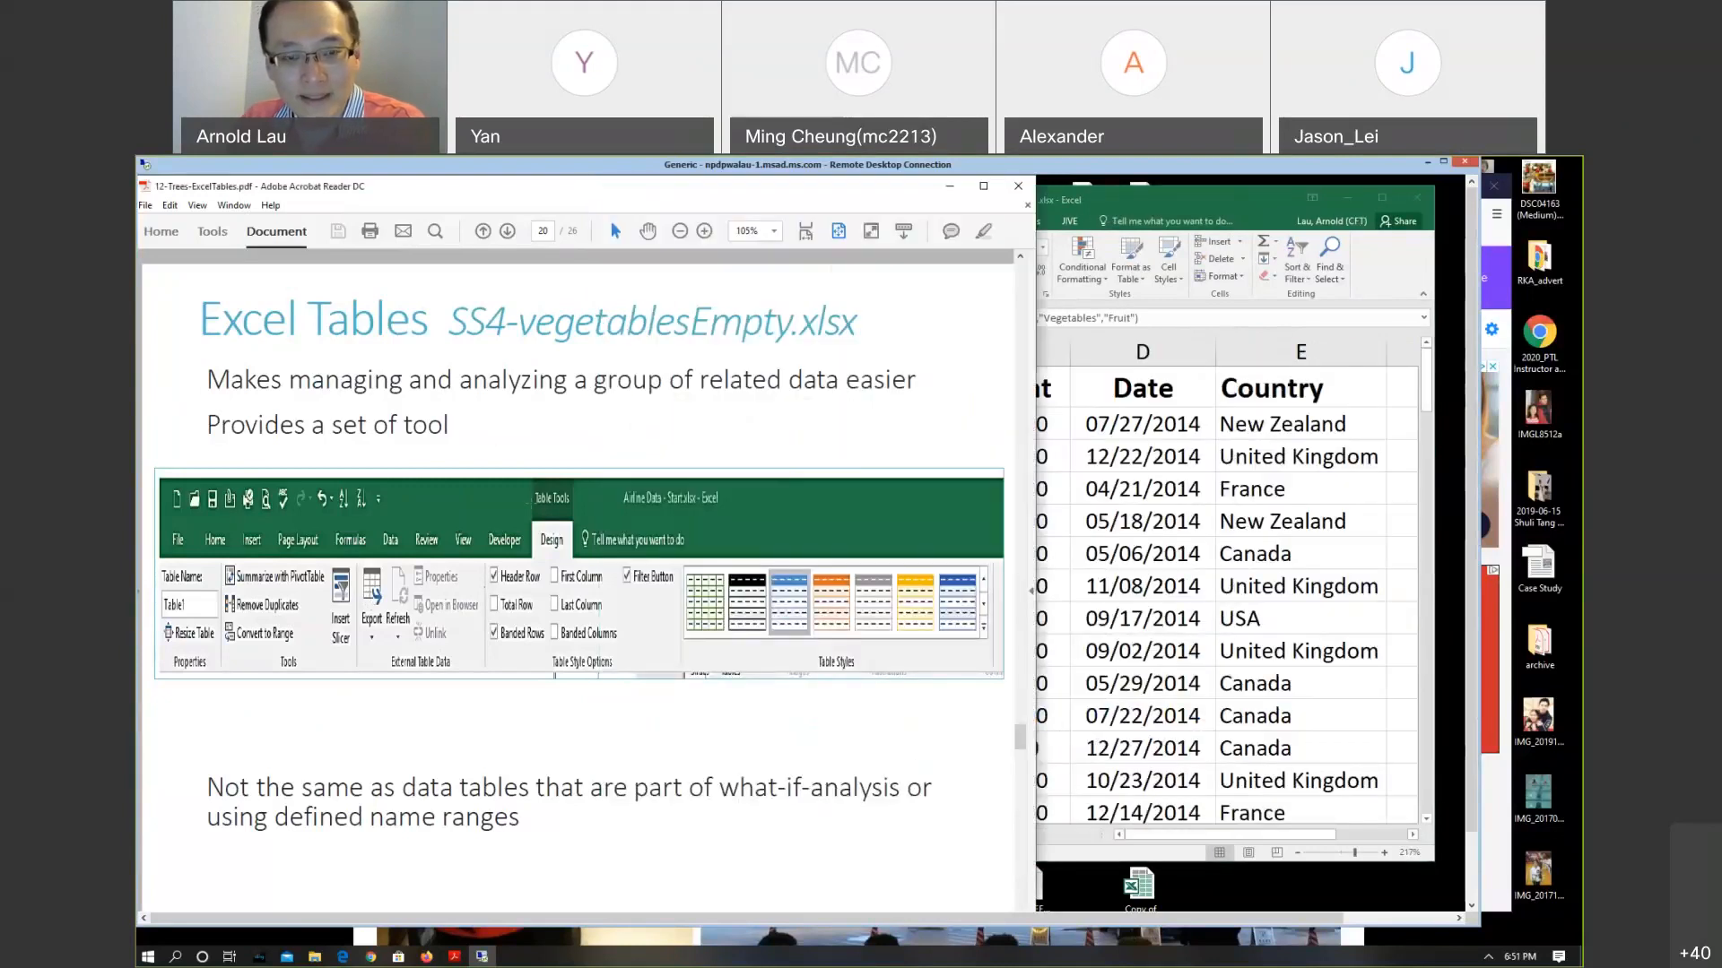
key(Page_Up)
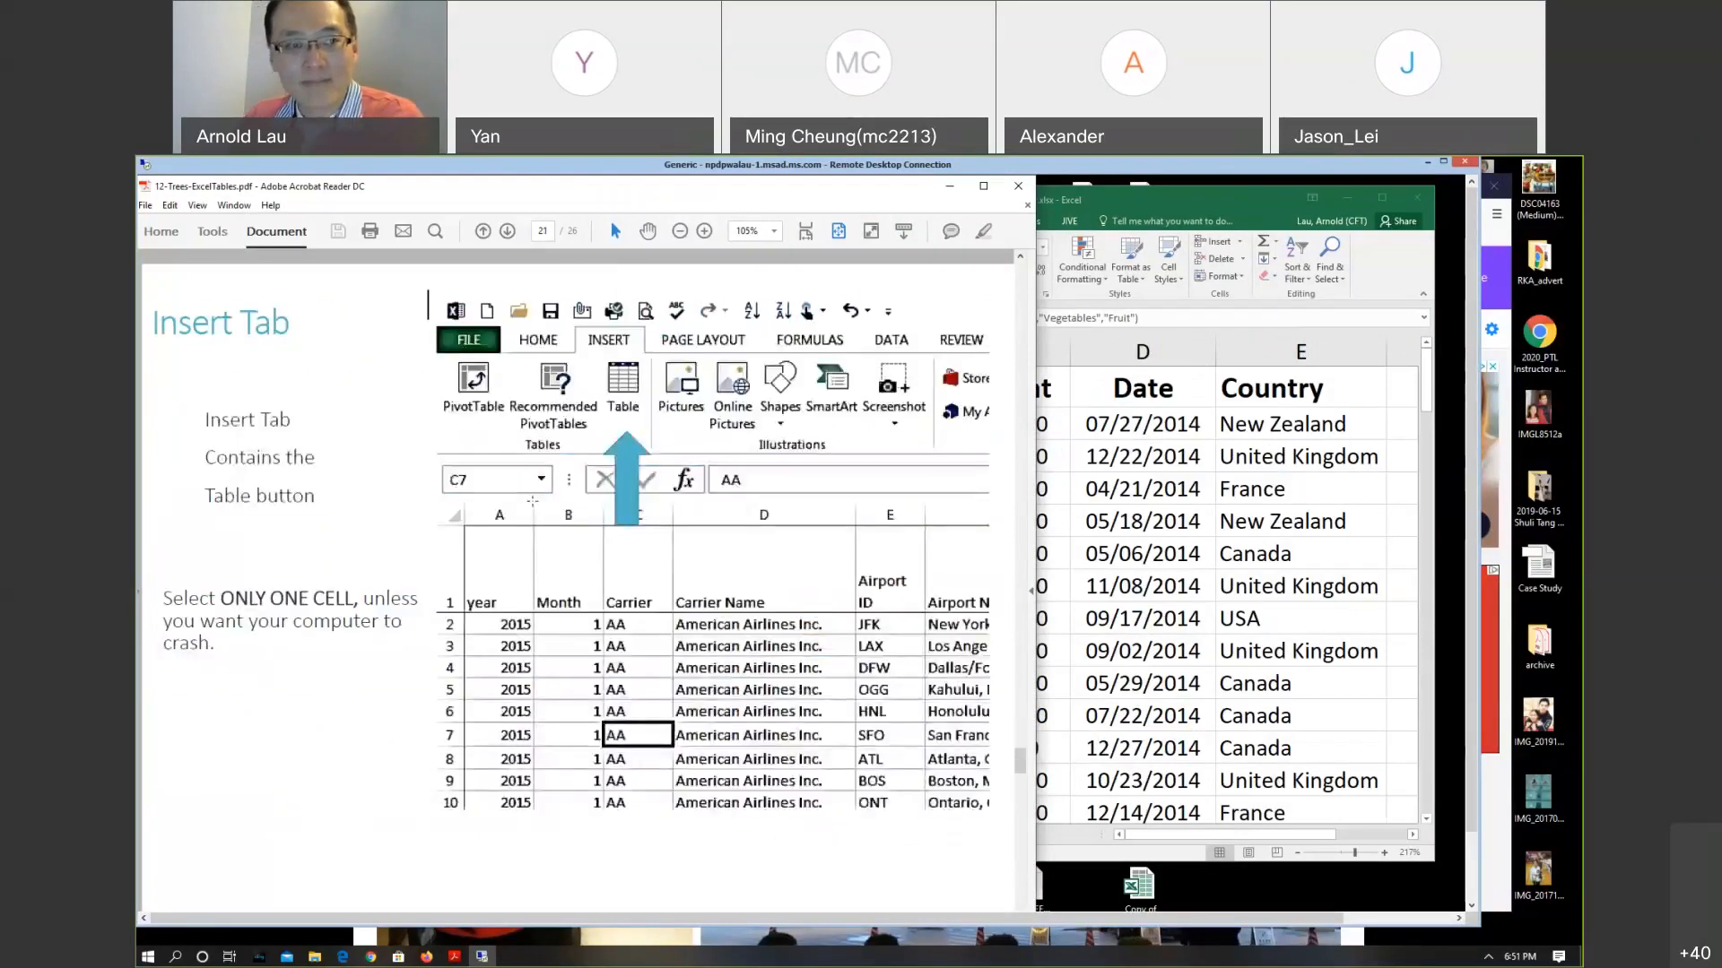
key(Page_Down)
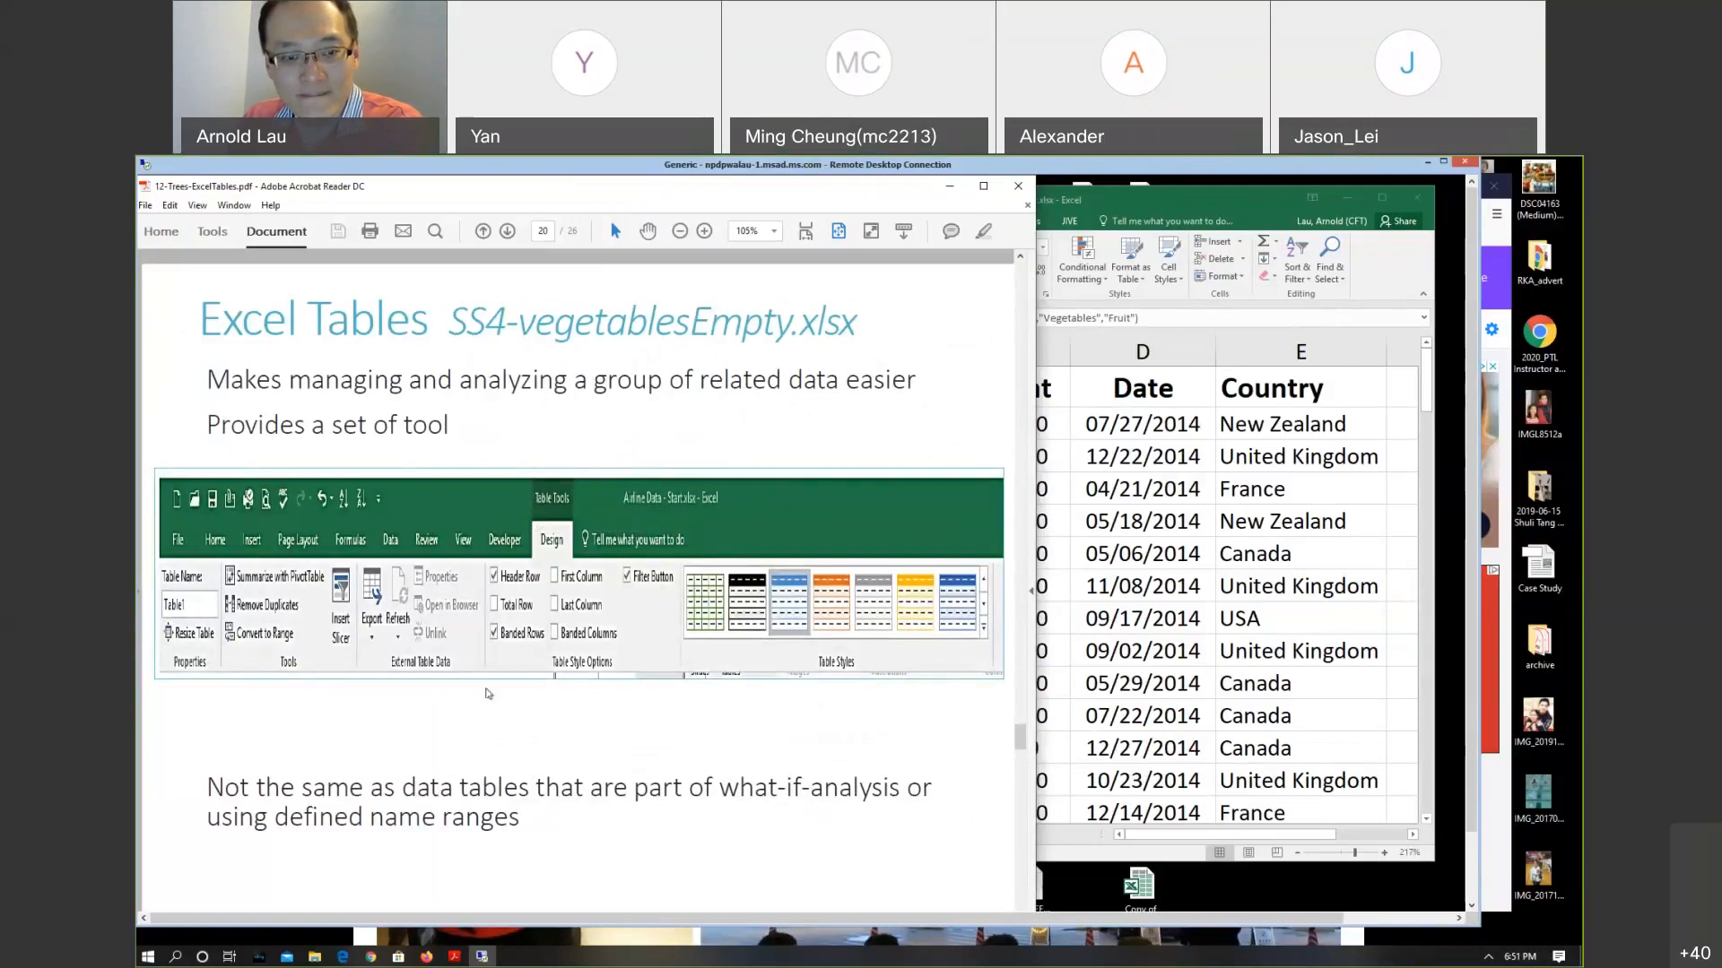
scroll(494, 686, down, 2)
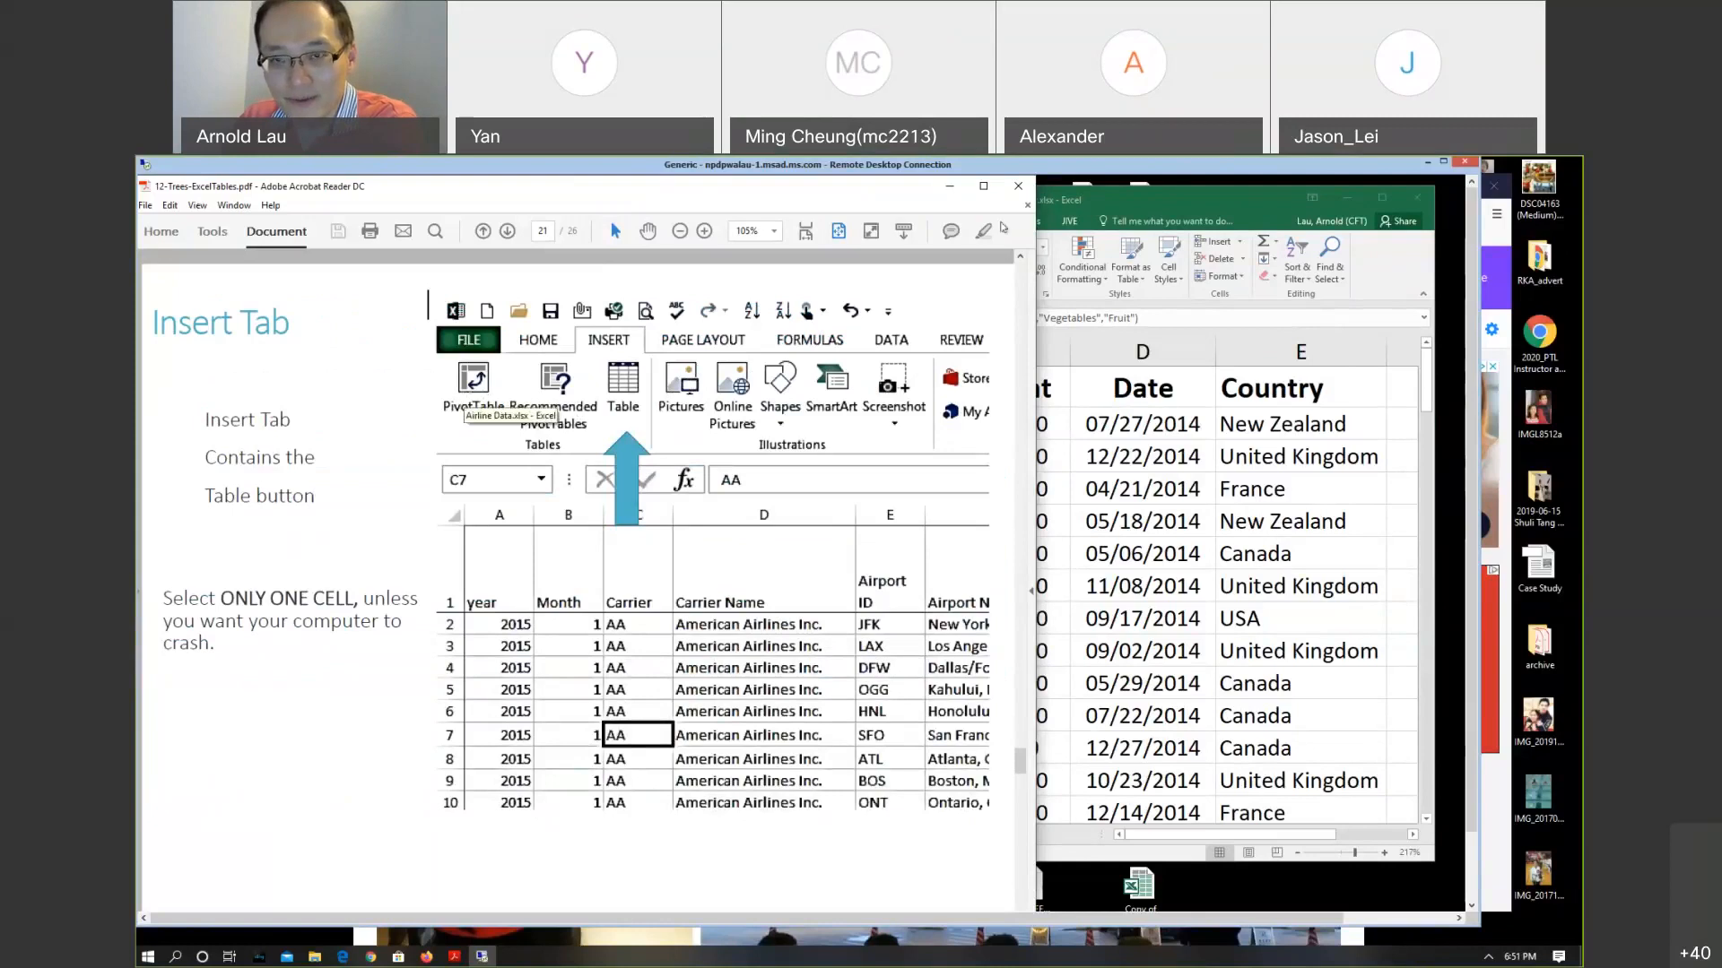
Switch to the workbook in Excel to locate the Table command for the source data, and return to PDF page 21
click(1200, 205)
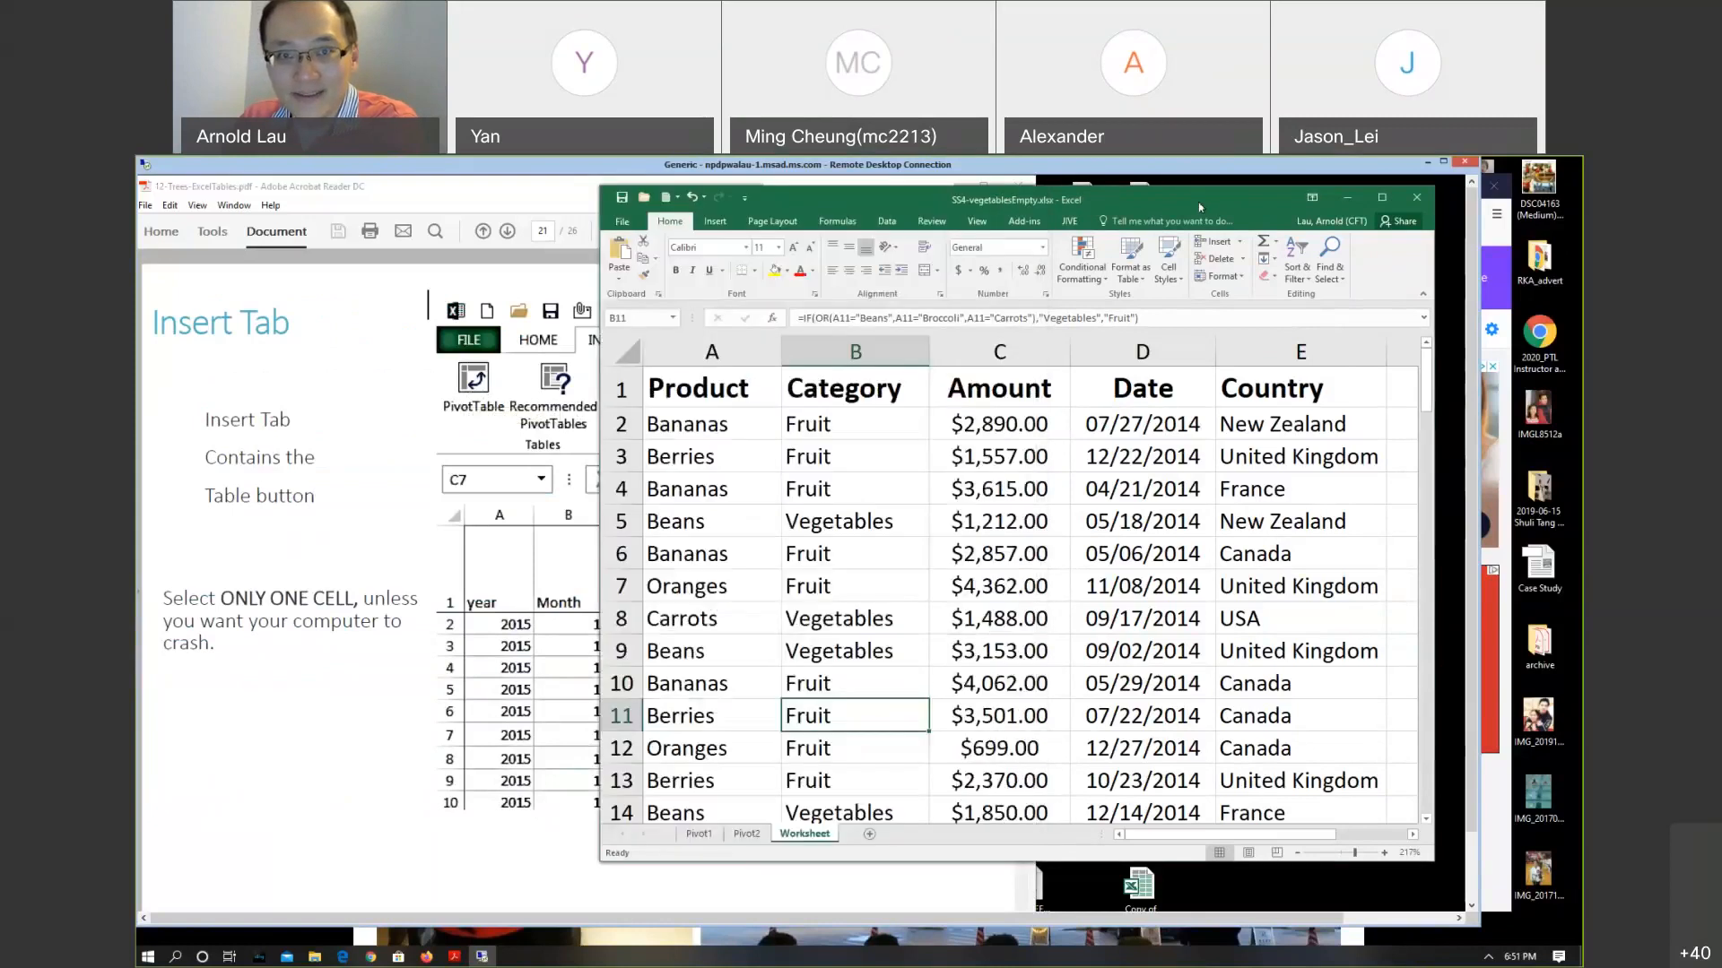
click(714, 221)
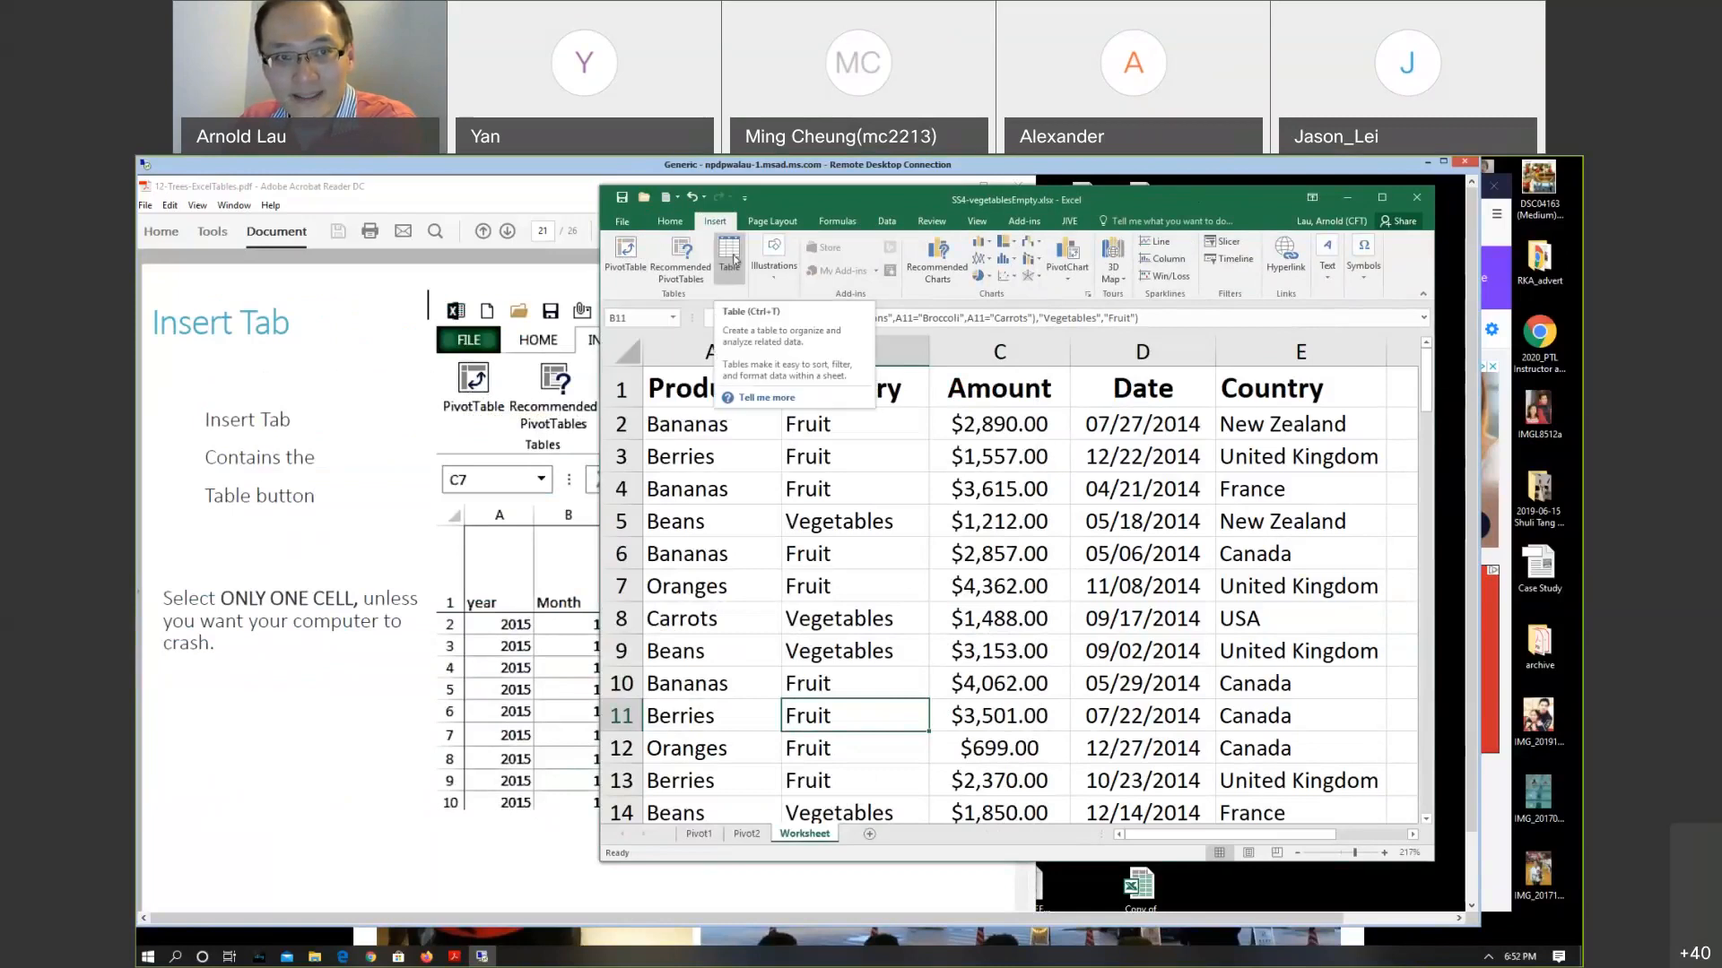
click(548, 198)
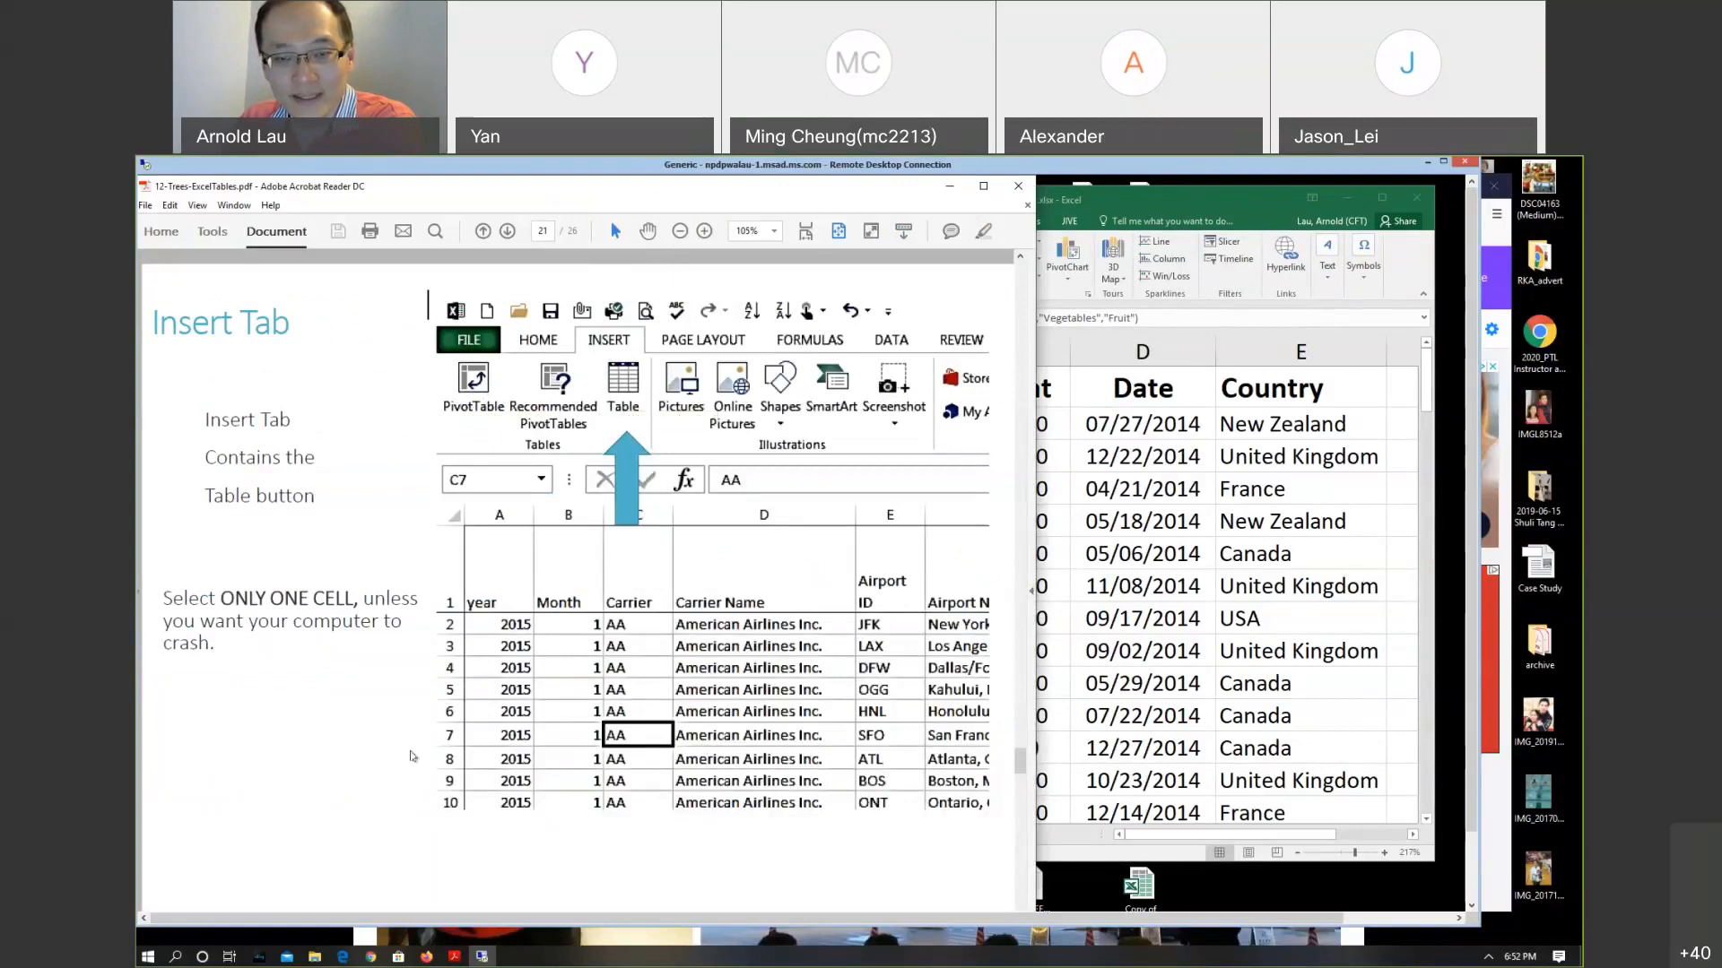
Switch to the workbook and select a single cell in the source data, then read PDF page 22 on Excel Table features
click(1184, 196)
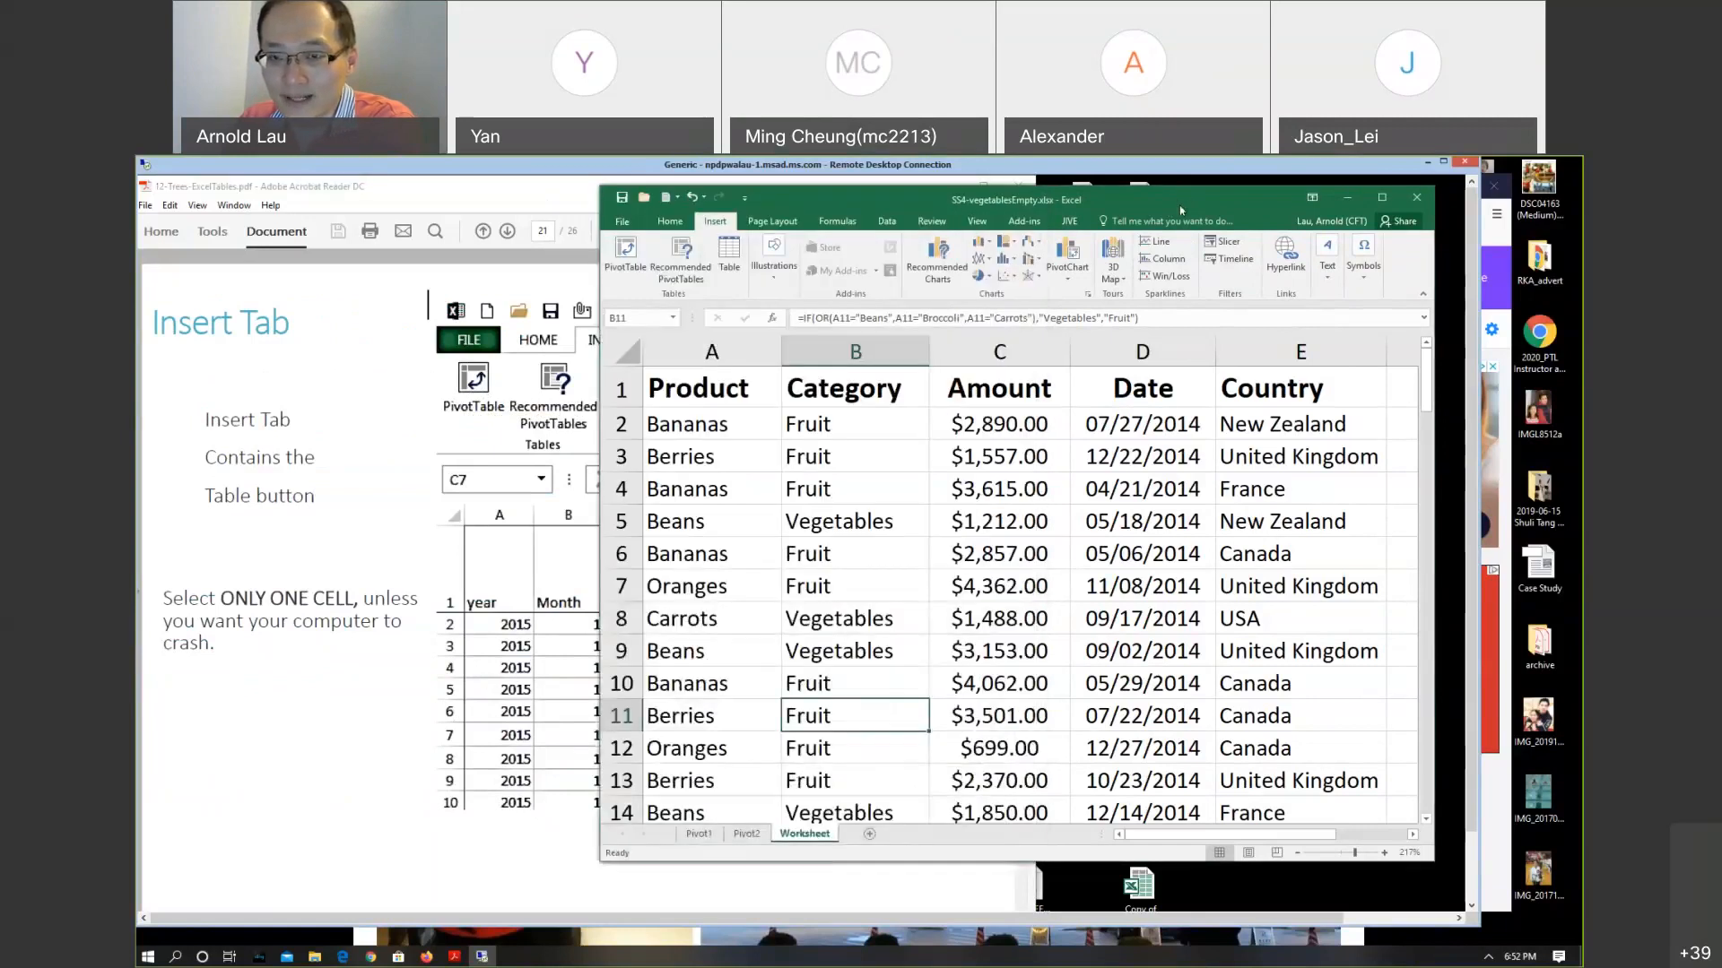
click(702, 587)
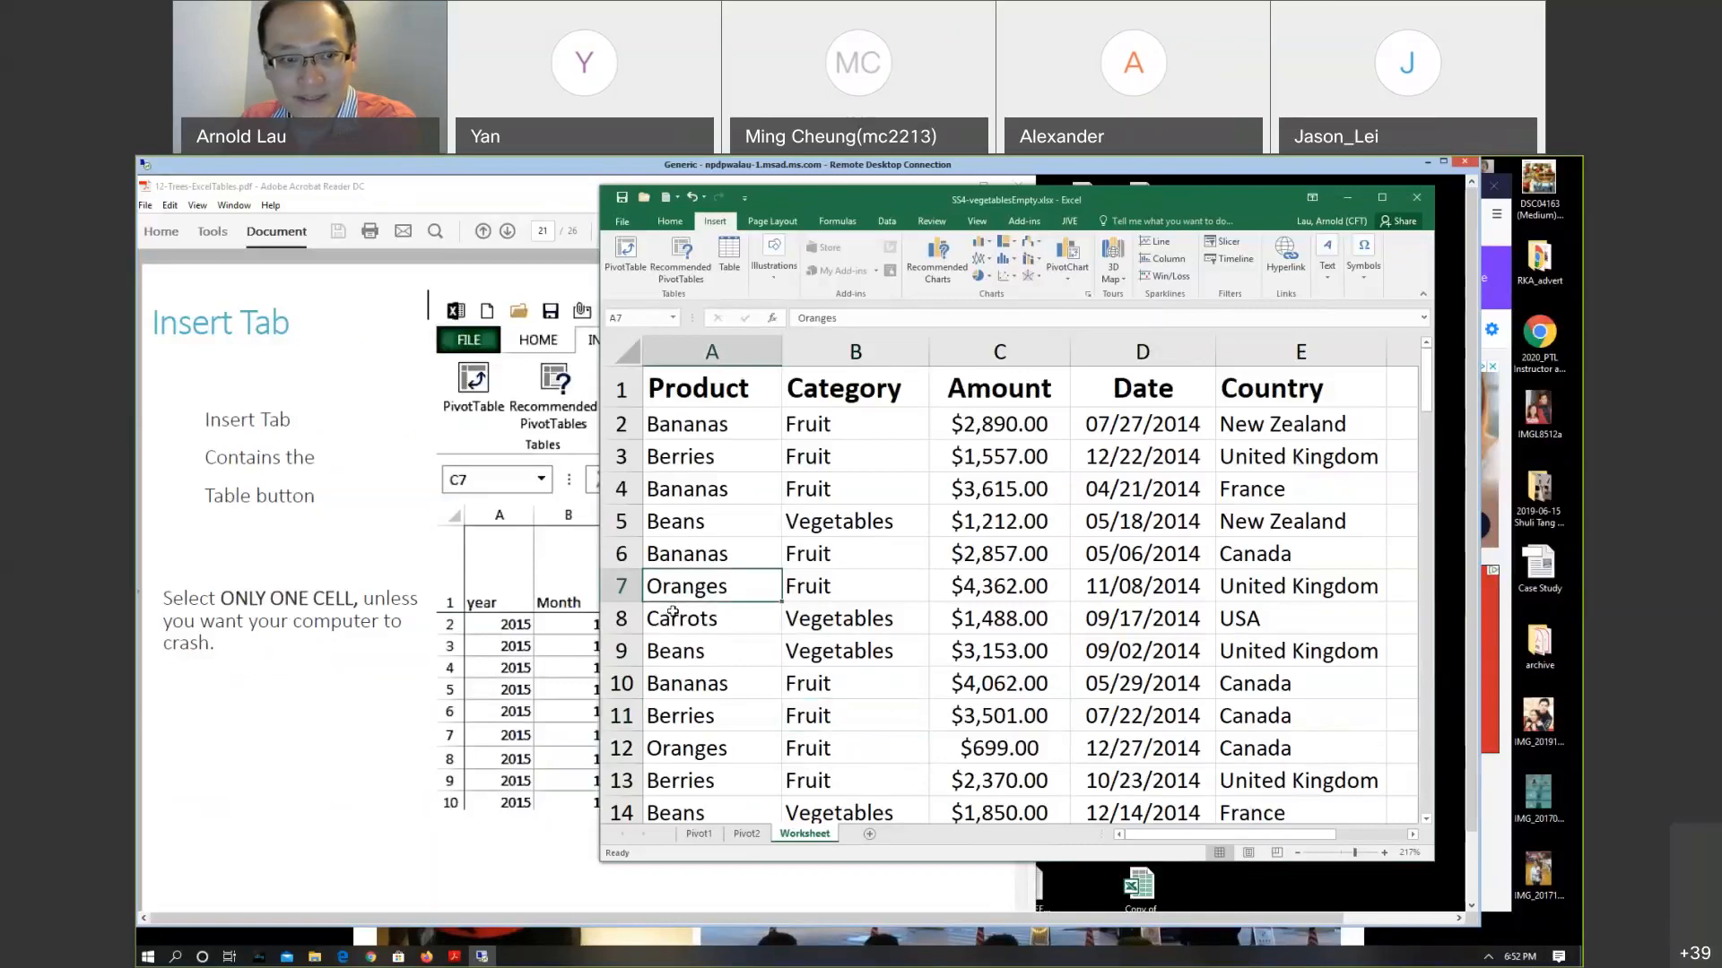
click(302, 753)
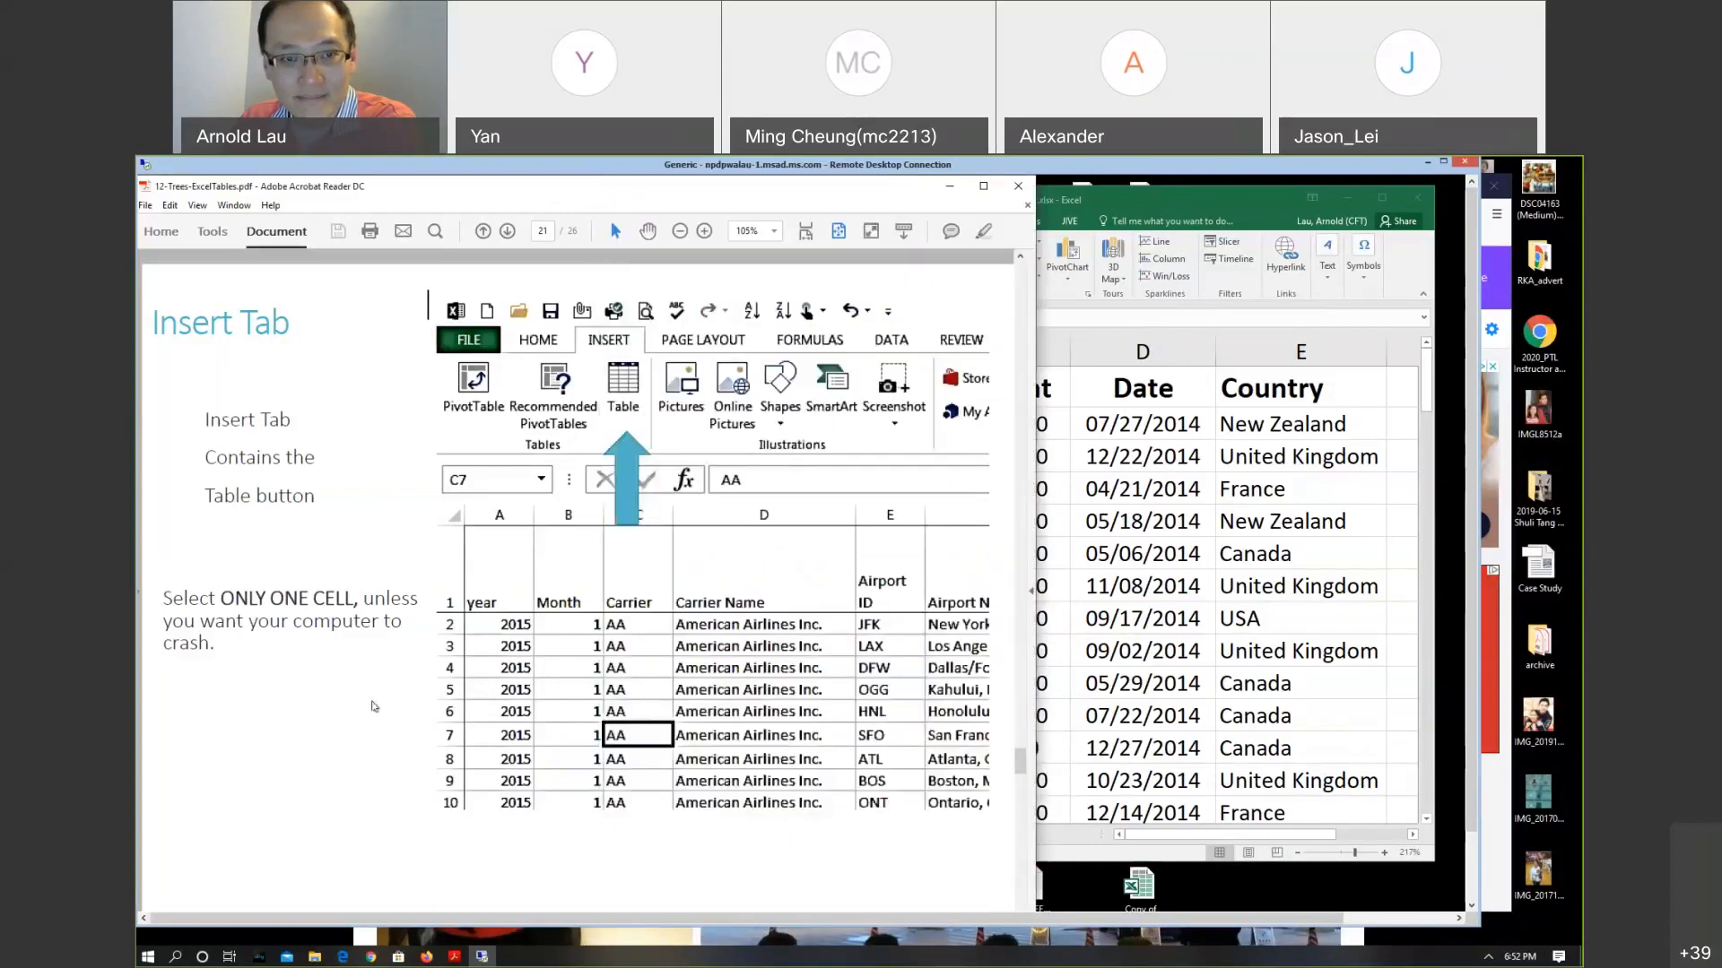
scroll(374, 706, down, 1)
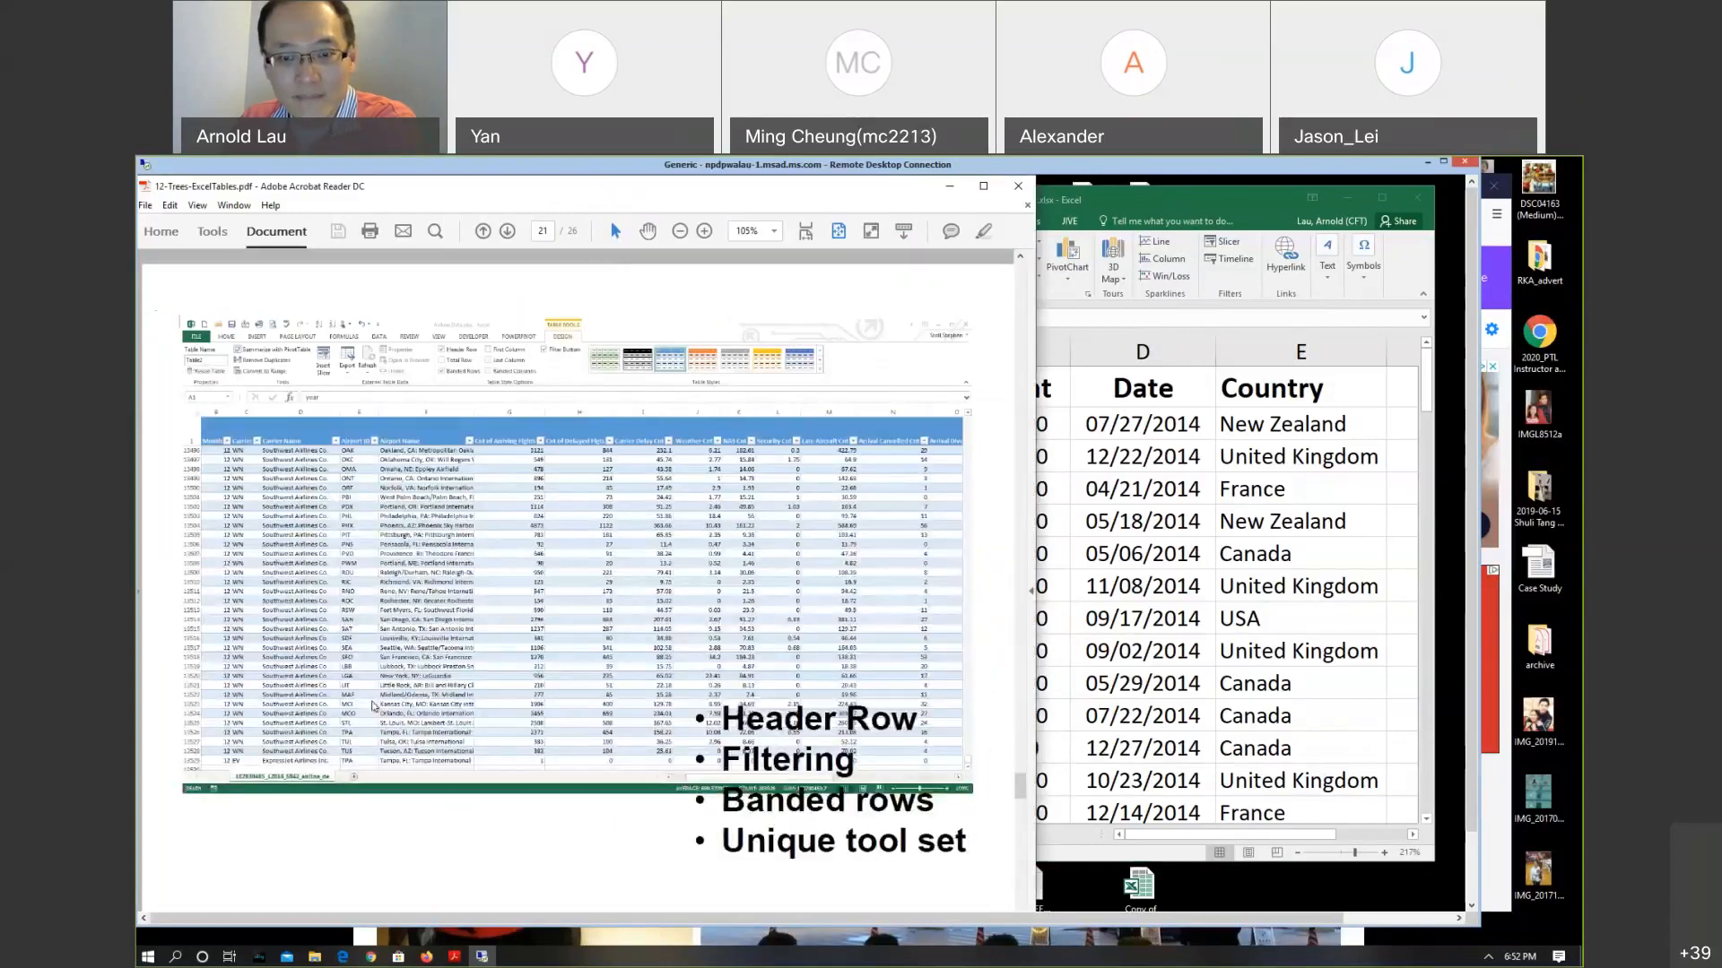
Switch to the workbook and convert the source data A1:E101 on the Worksheet sheet into a table with headers
click(1172, 207)
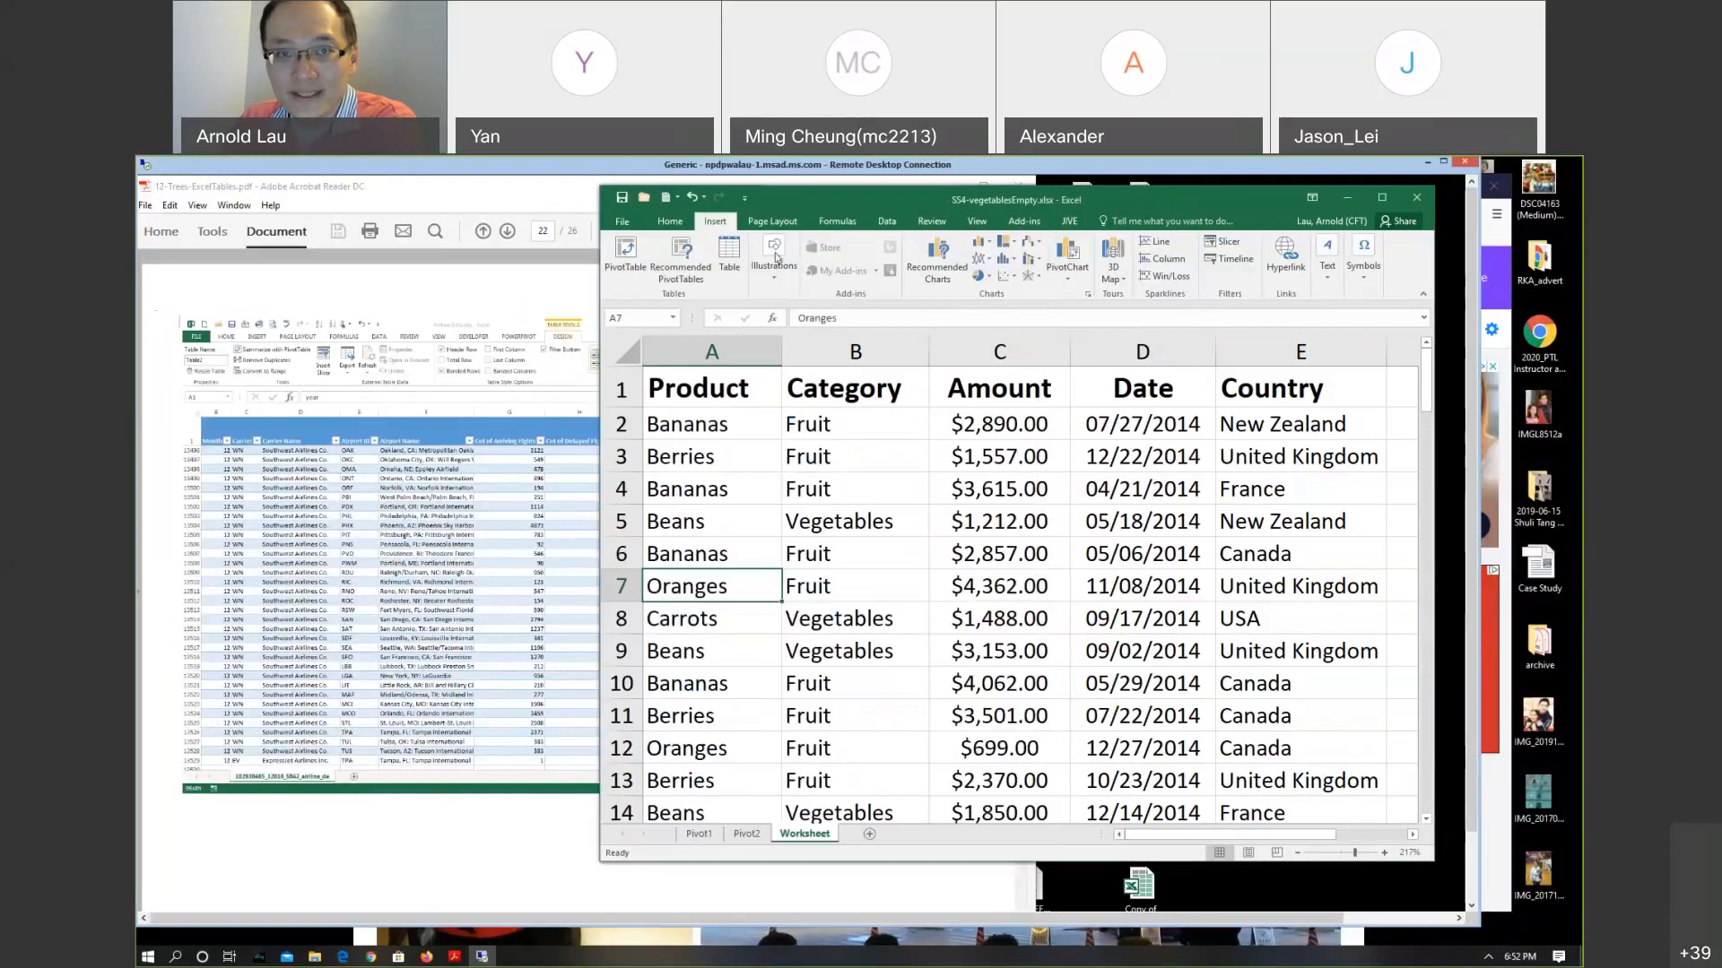
click(726, 256)
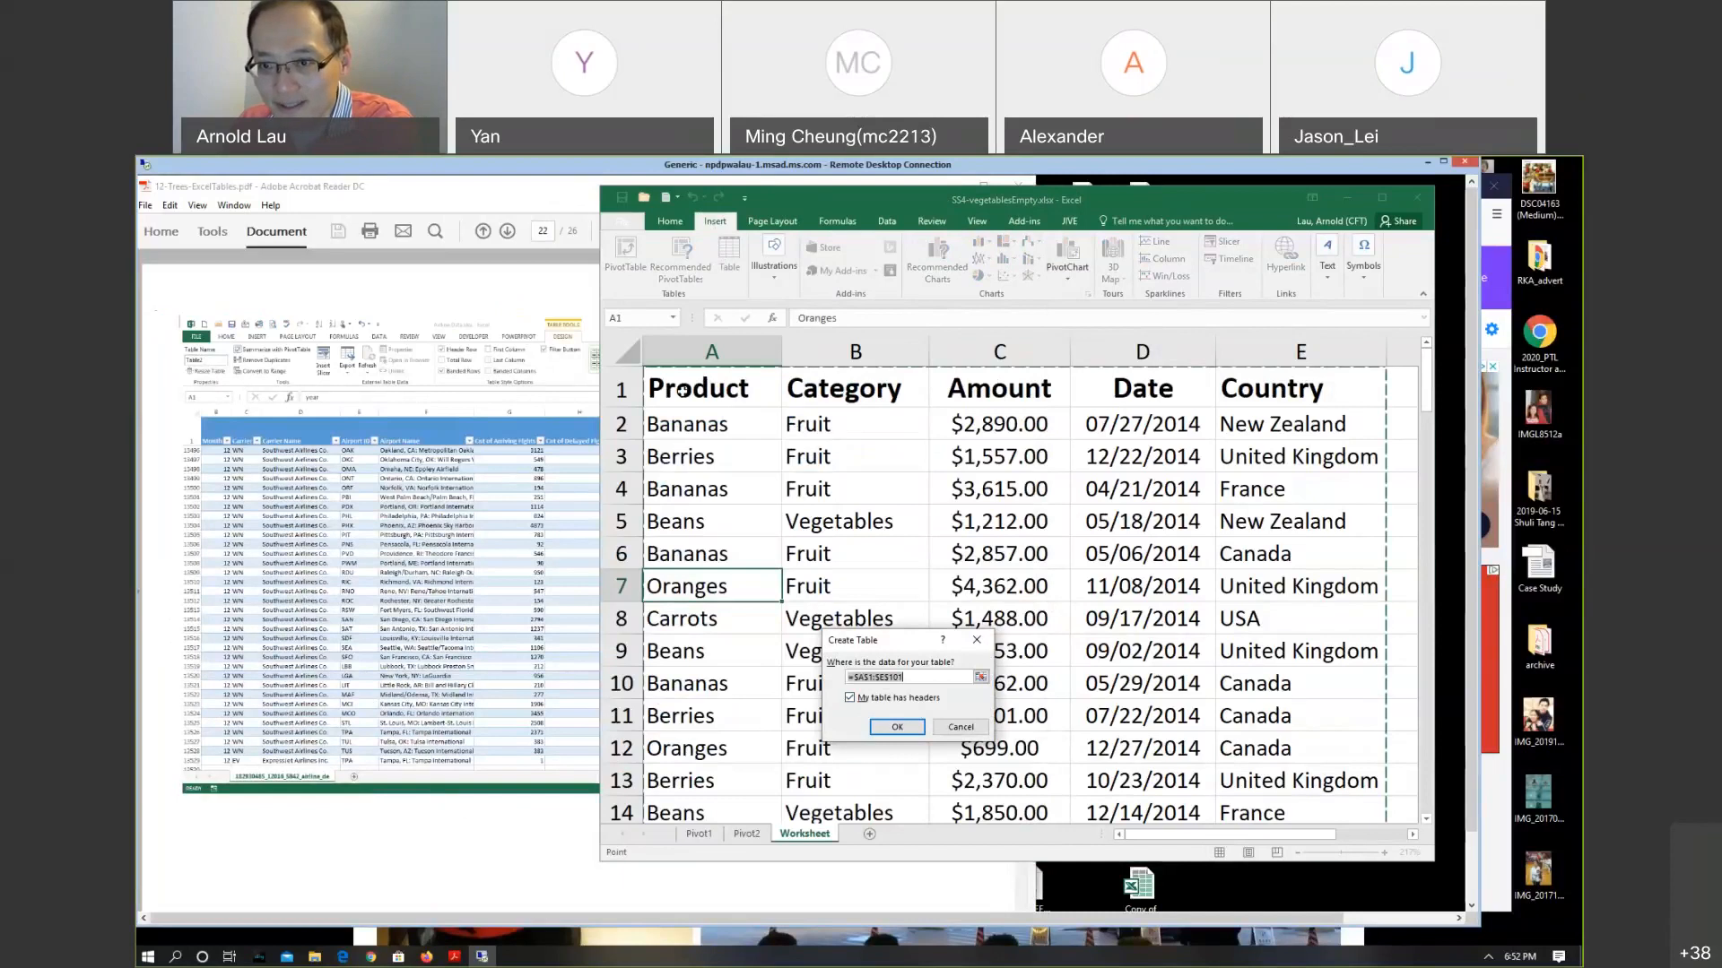
click(899, 727)
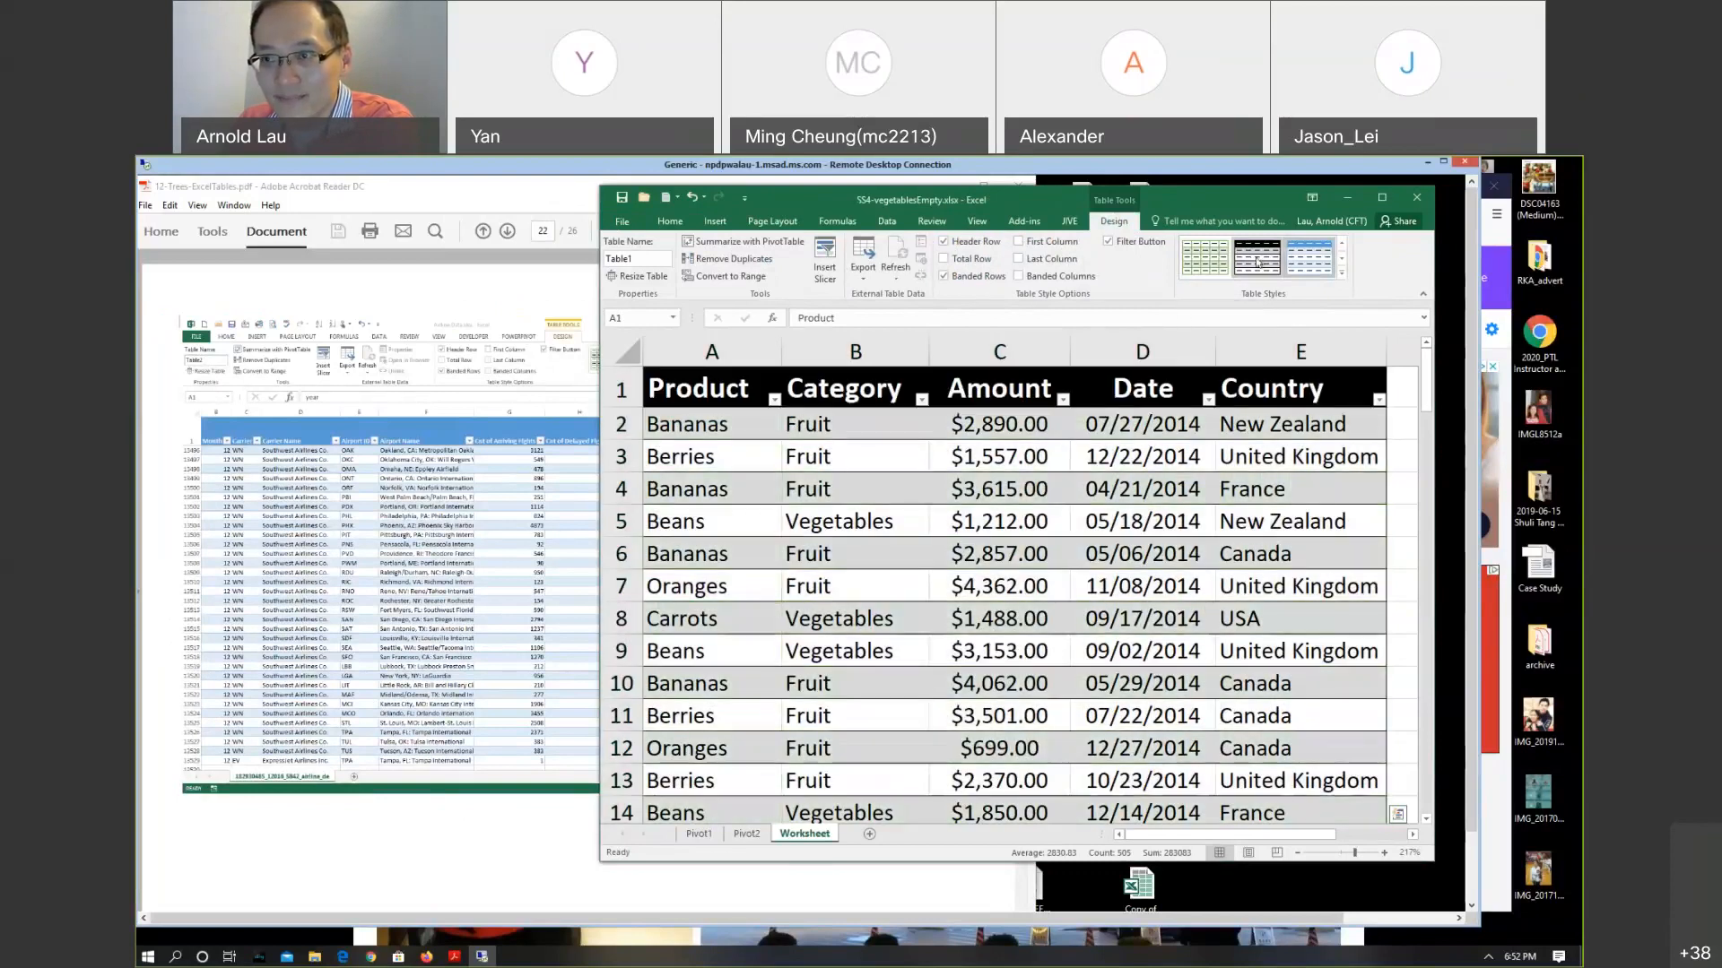
Apply Table Style Light 16 to the source data table, look over its banded rows, and preview a medium style
click(1340, 273)
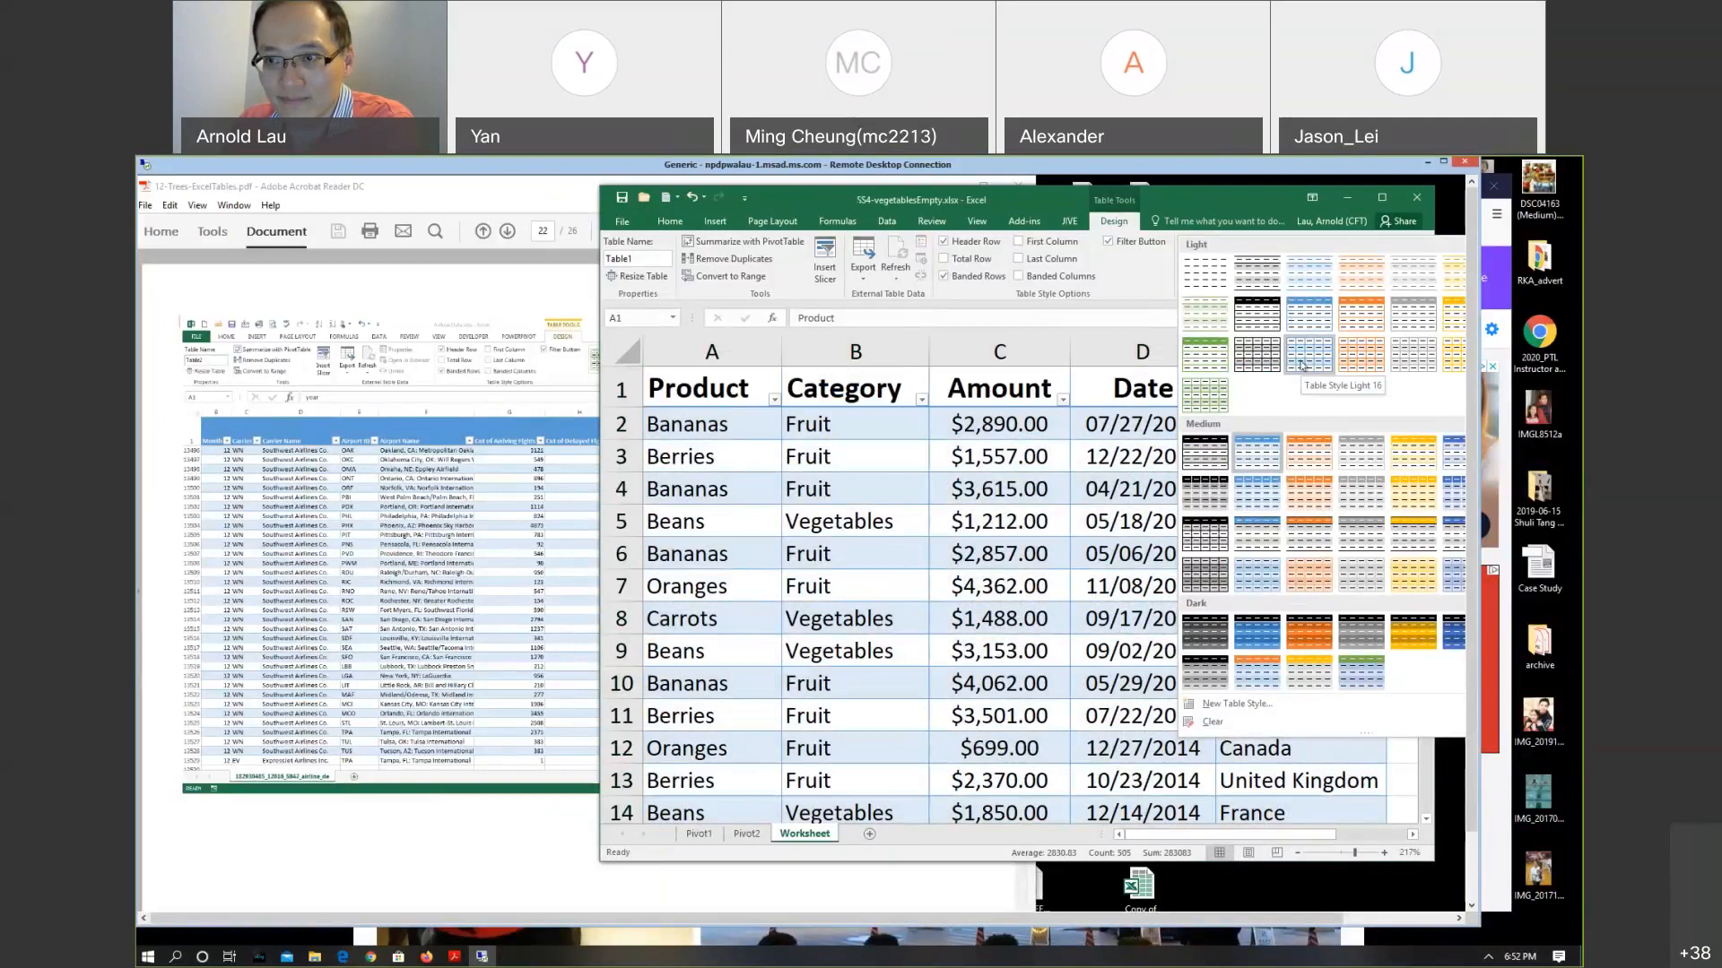
click(1302, 364)
click(921, 681)
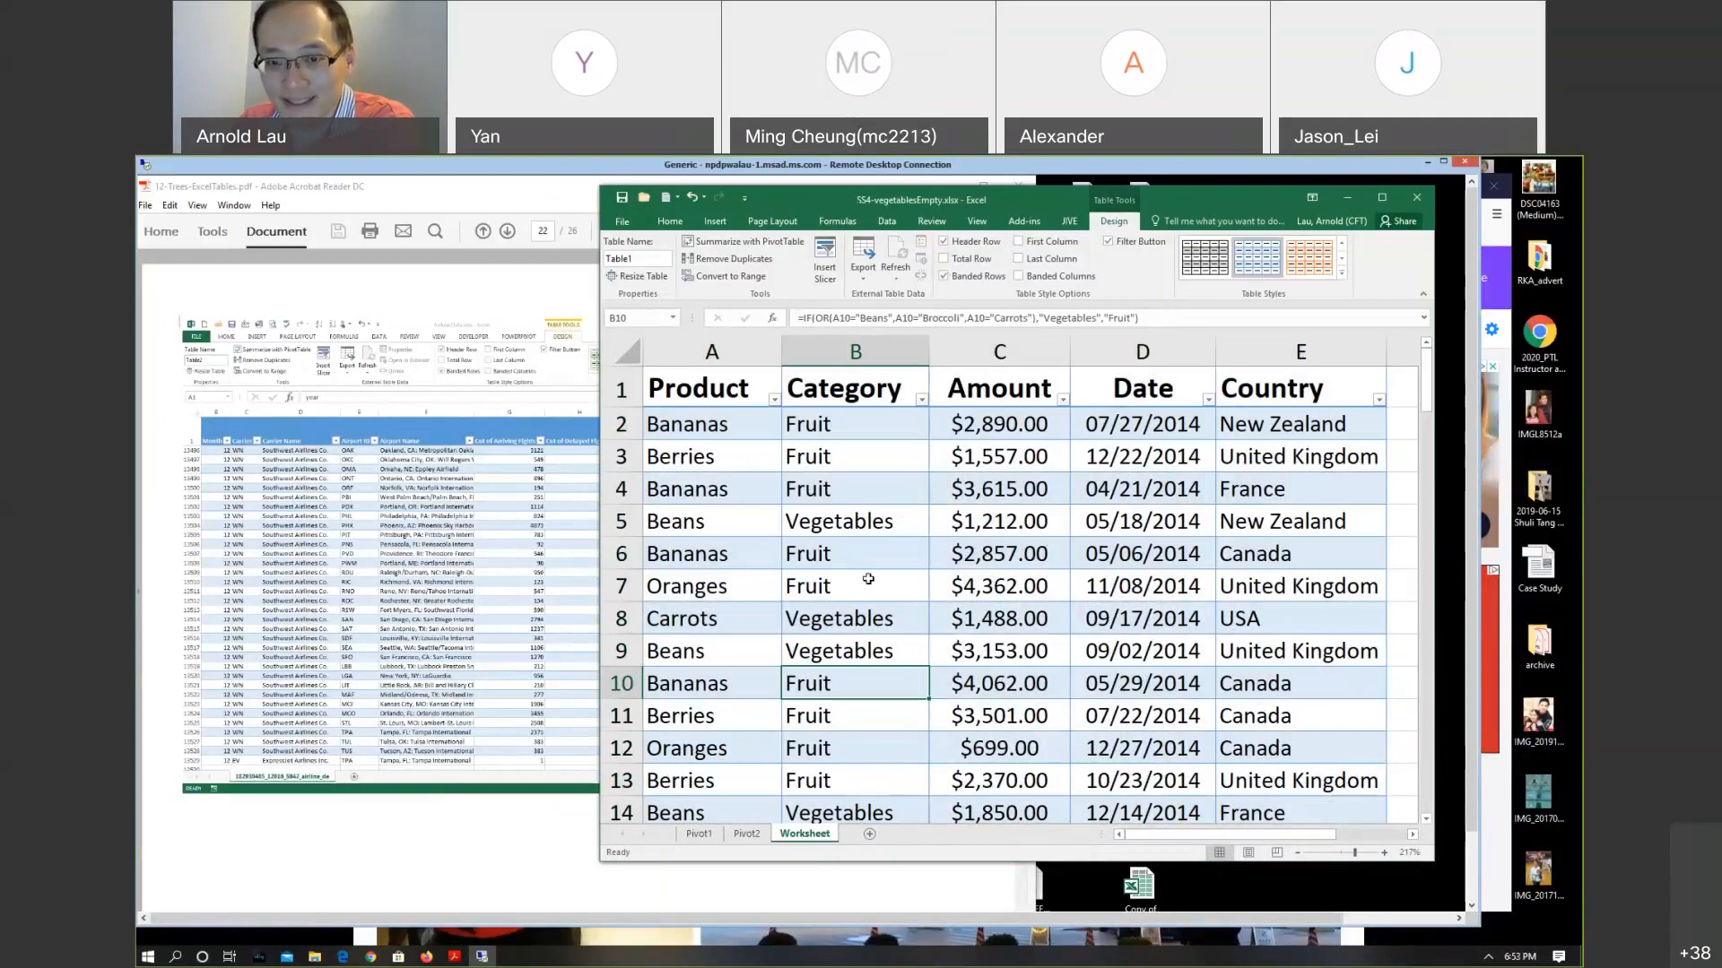
scroll(870, 576, down, 6)
scroll(870, 576, down, 4)
scroll(870, 577, up, 10)
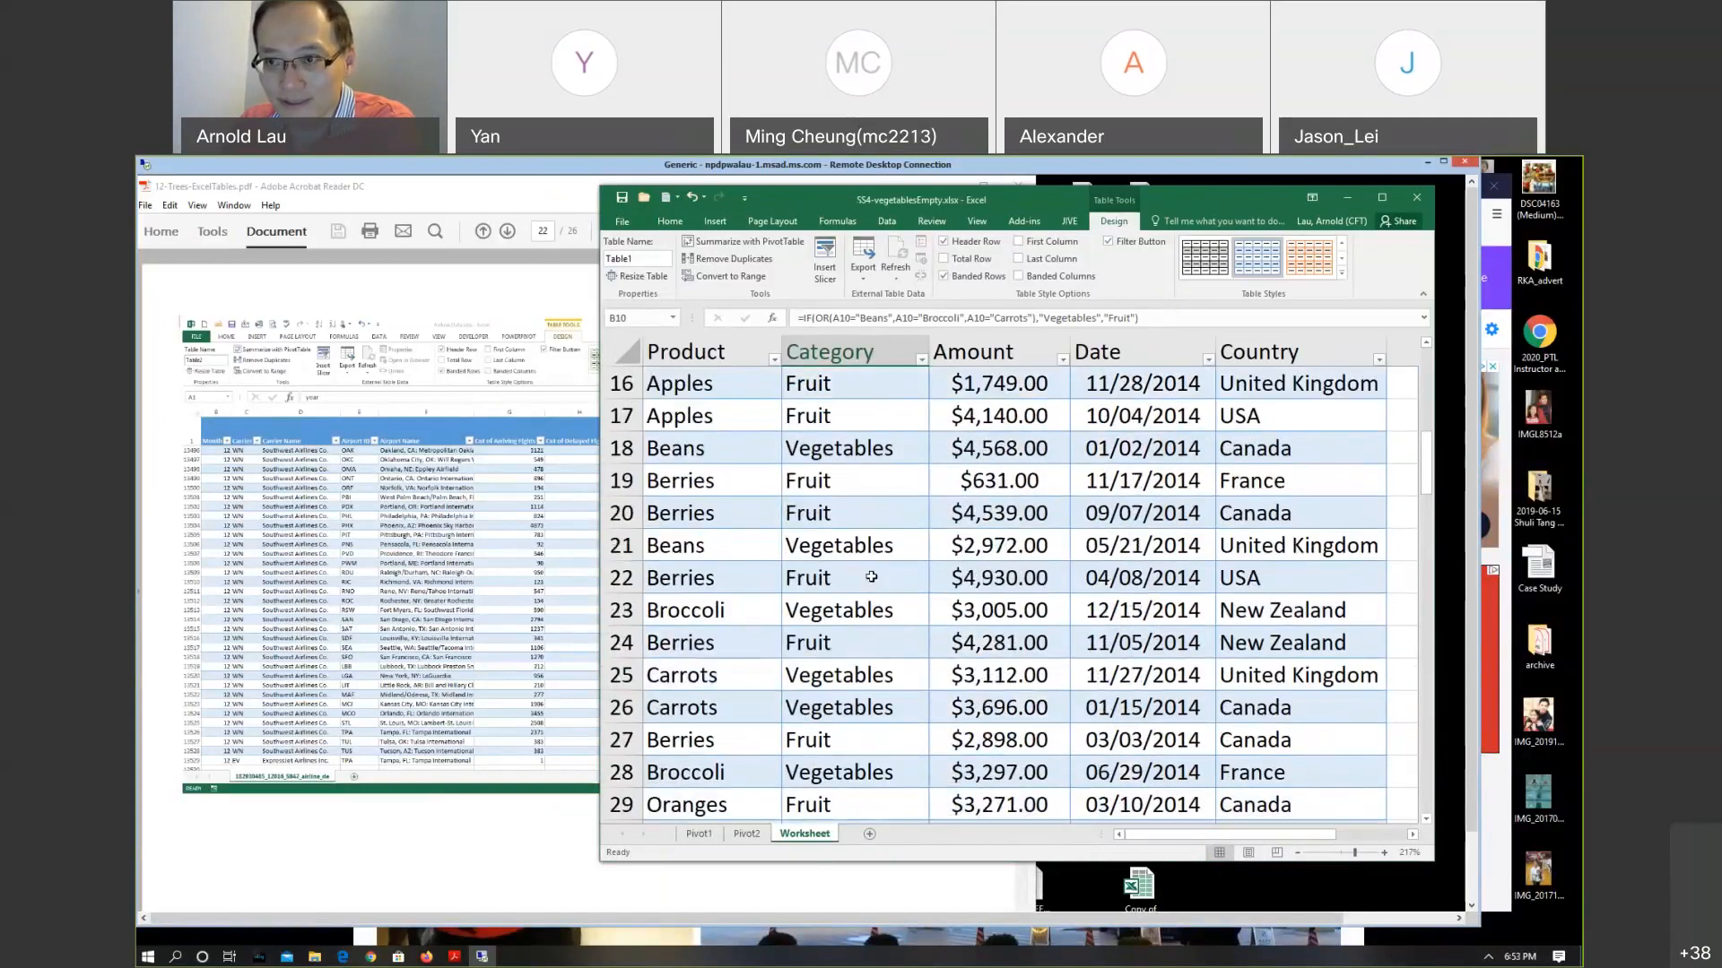
click(1342, 278)
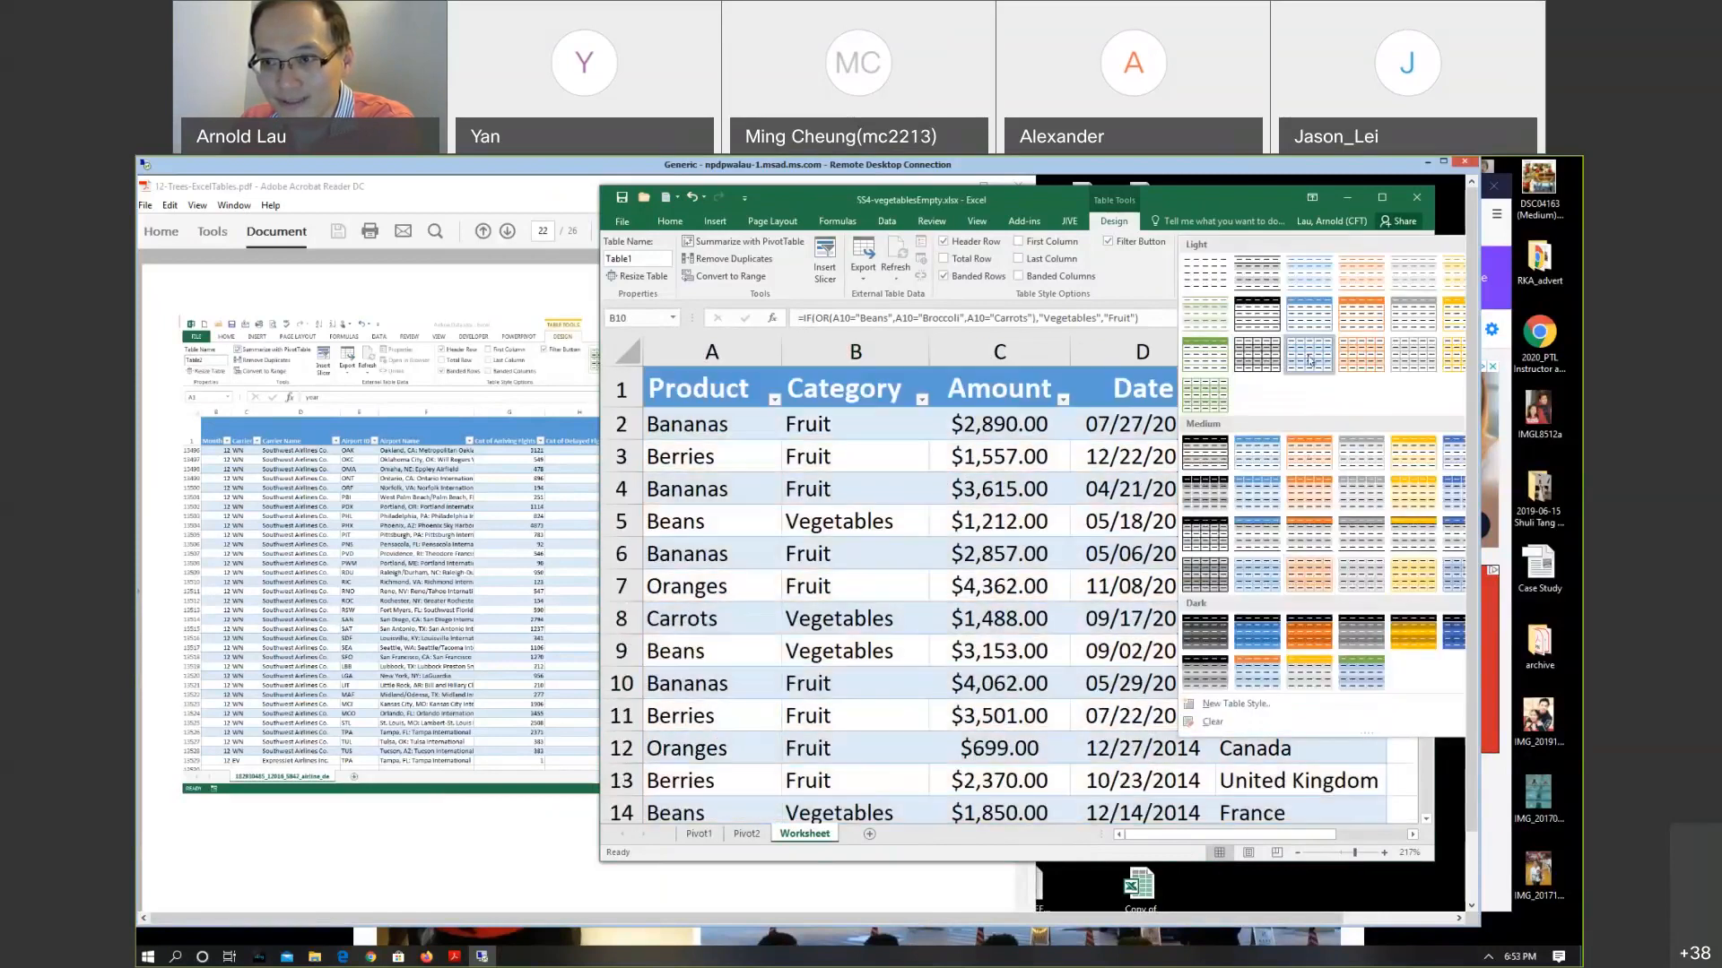
click(1257, 448)
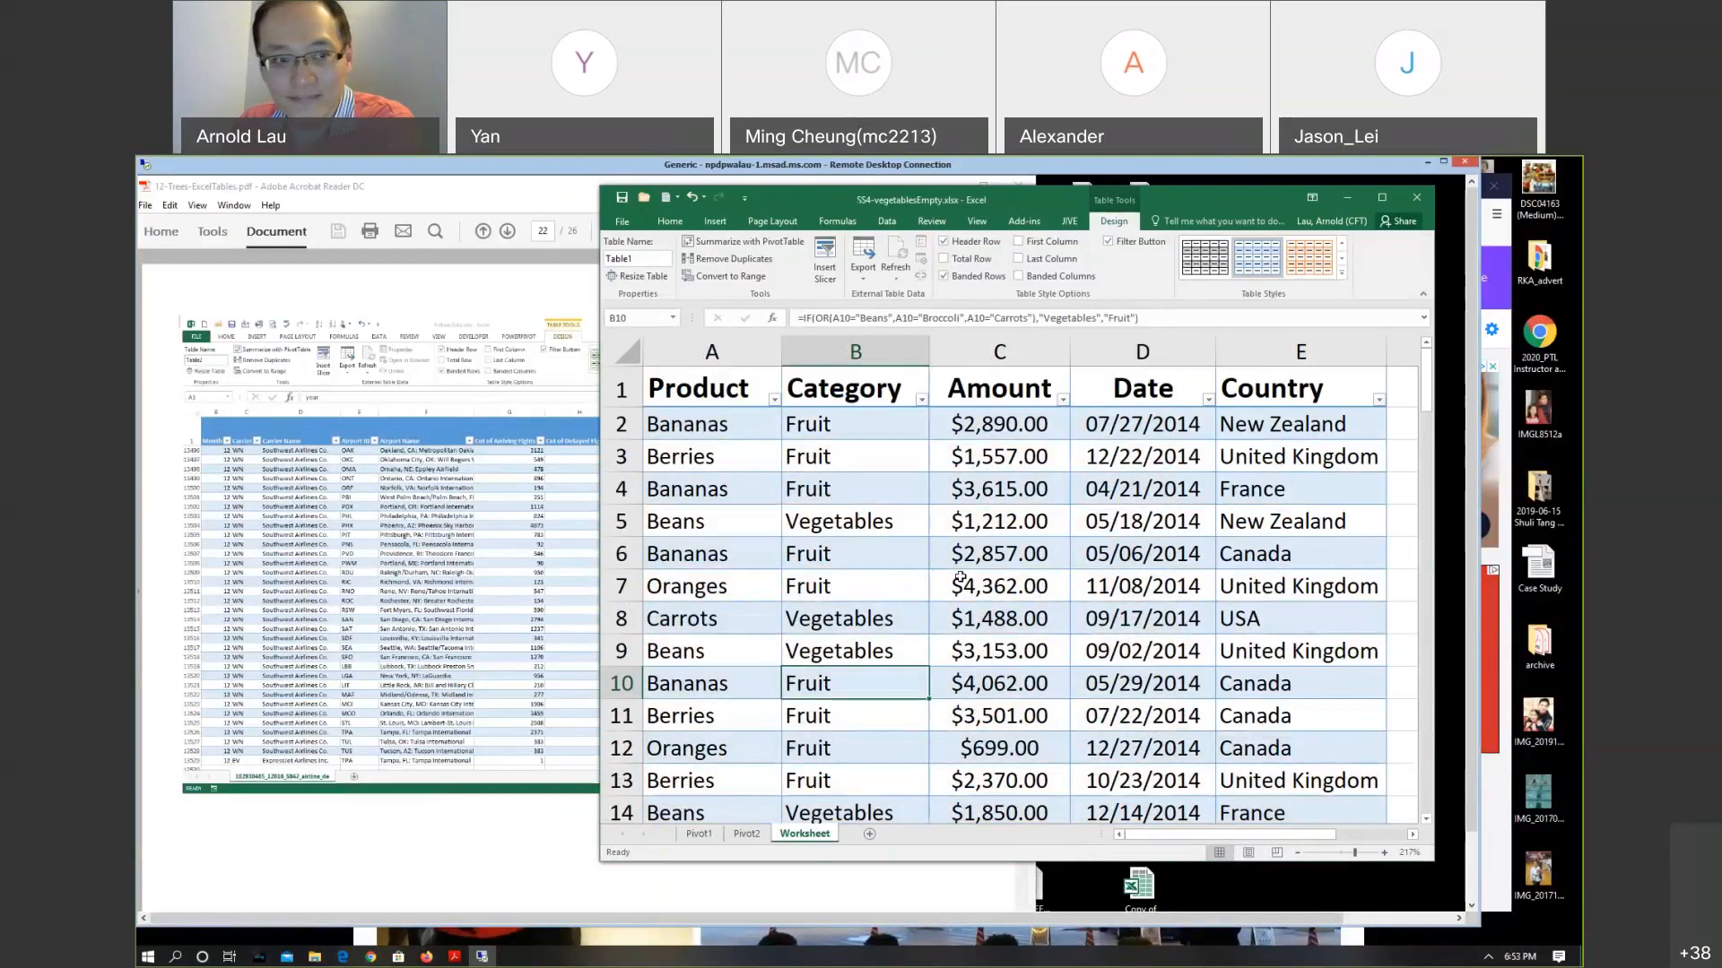
Check PDF page 22 again, return to the workbook, and move and enlarge its window so that column F shows
click(415, 718)
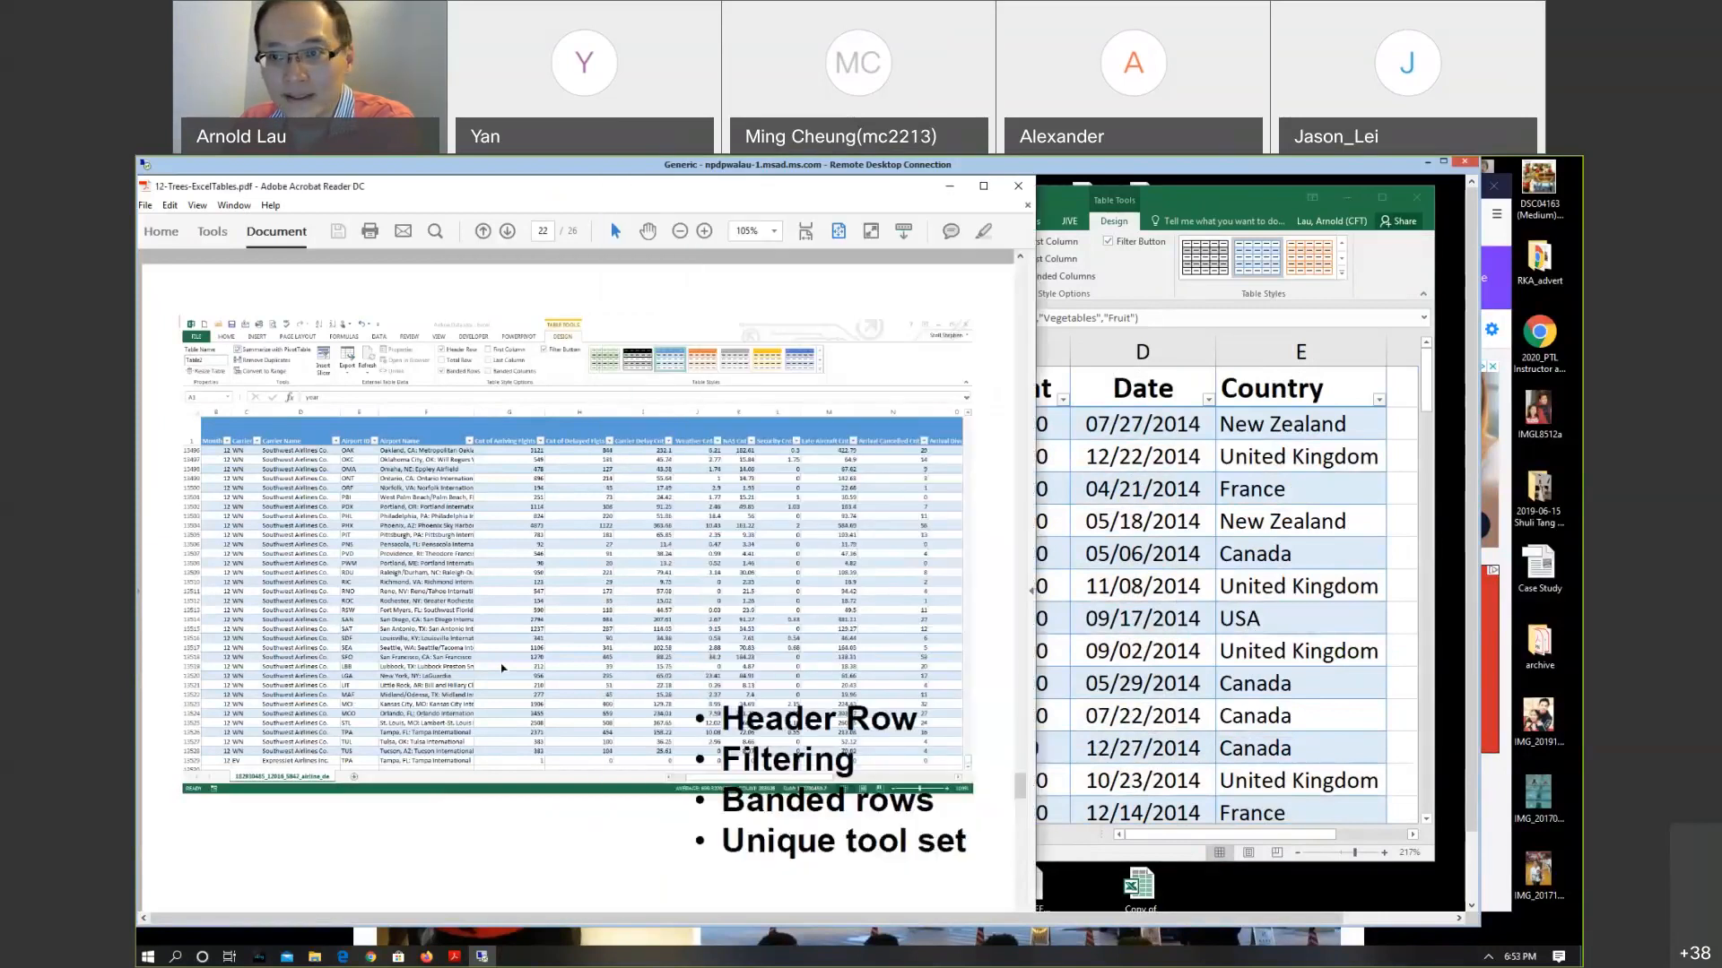
click(1171, 546)
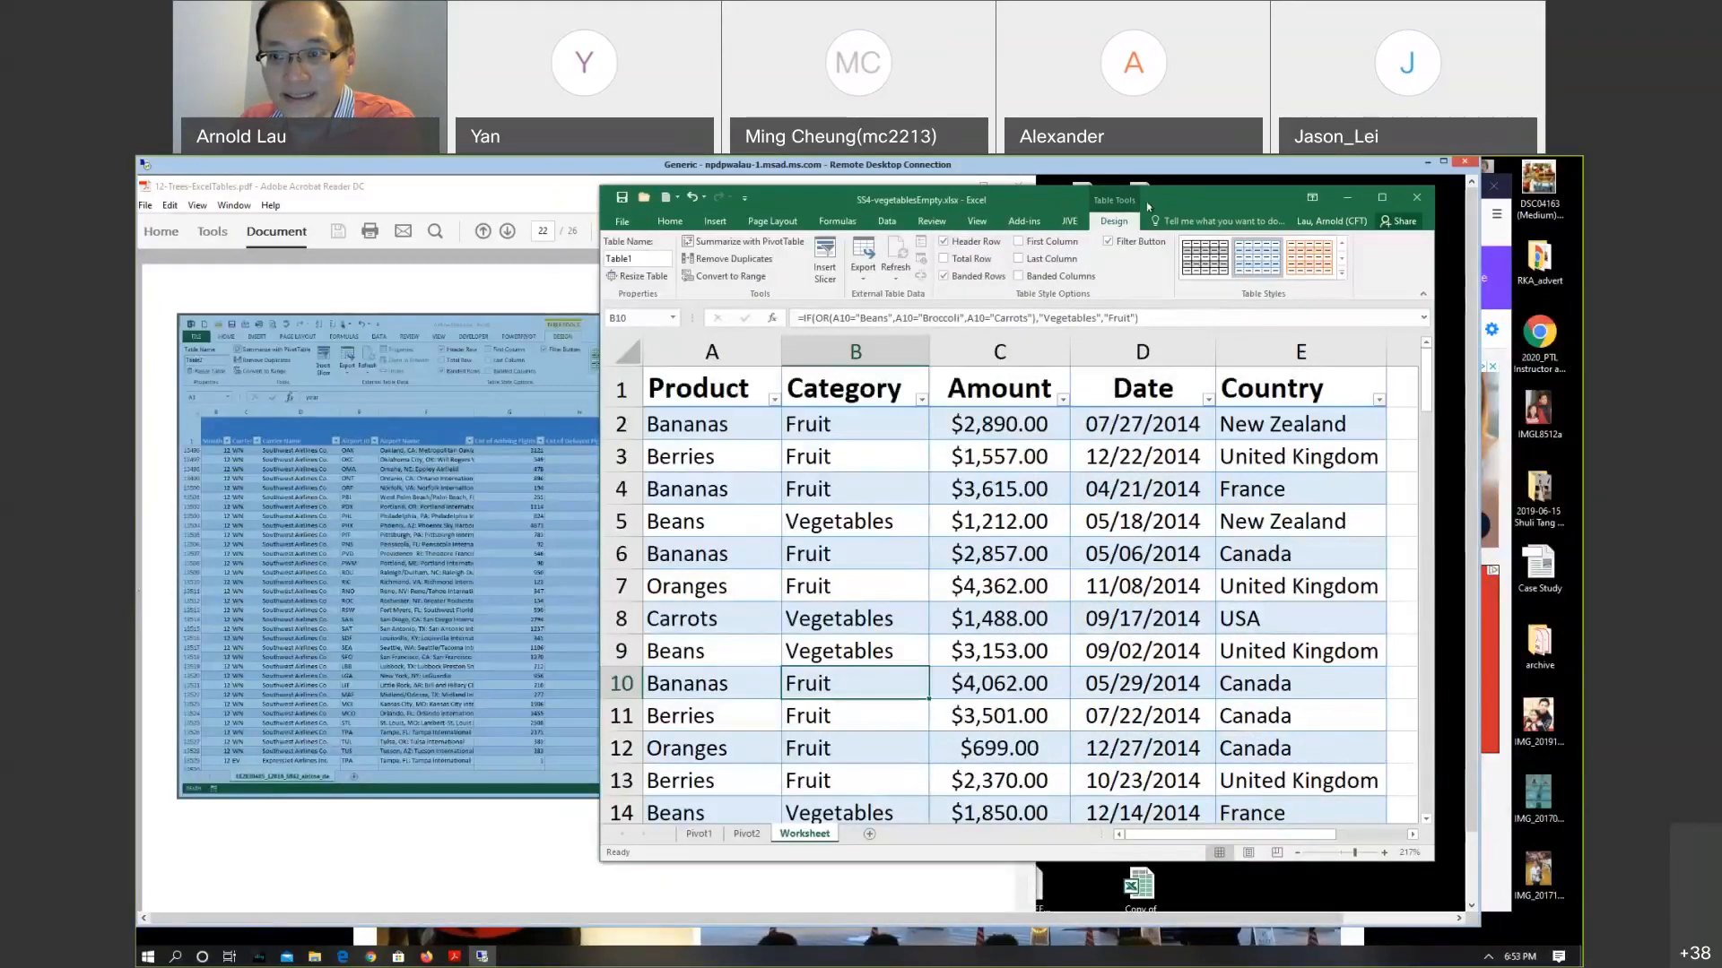
drag(1147, 207, 1039, 208)
drag(1319, 858, 1414, 882)
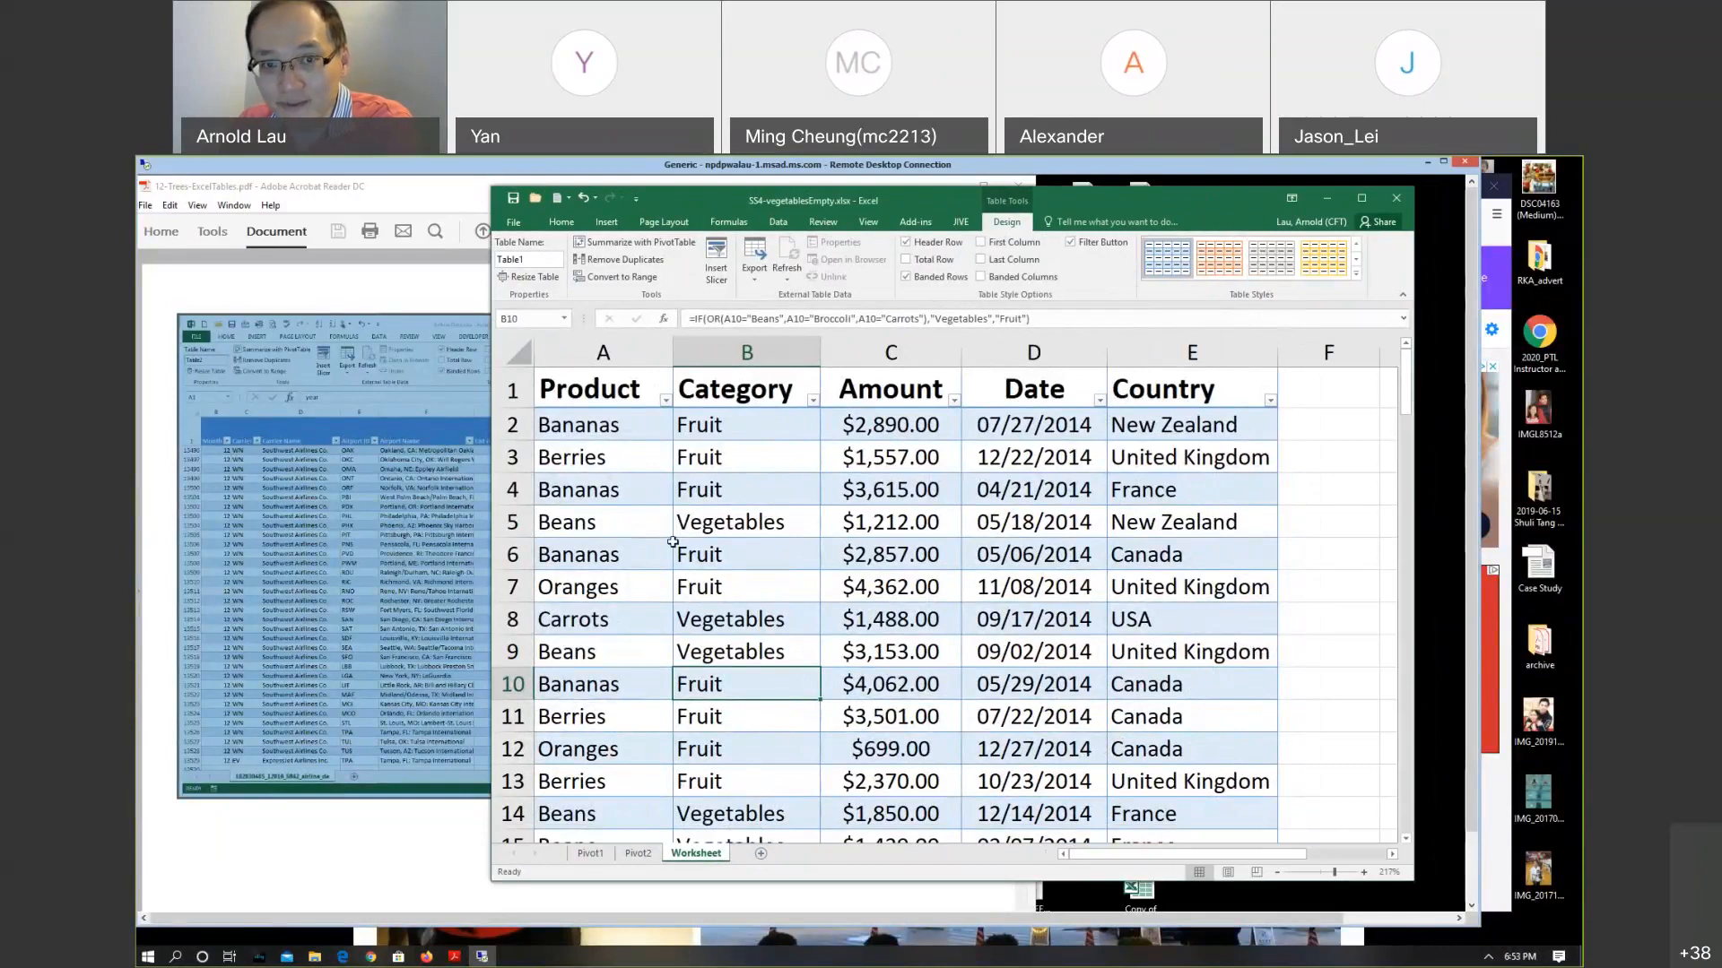
Examine the sort and filter options of the Product, Category, Amount, Date and Country columns, including the number filters for Amount
click(664, 403)
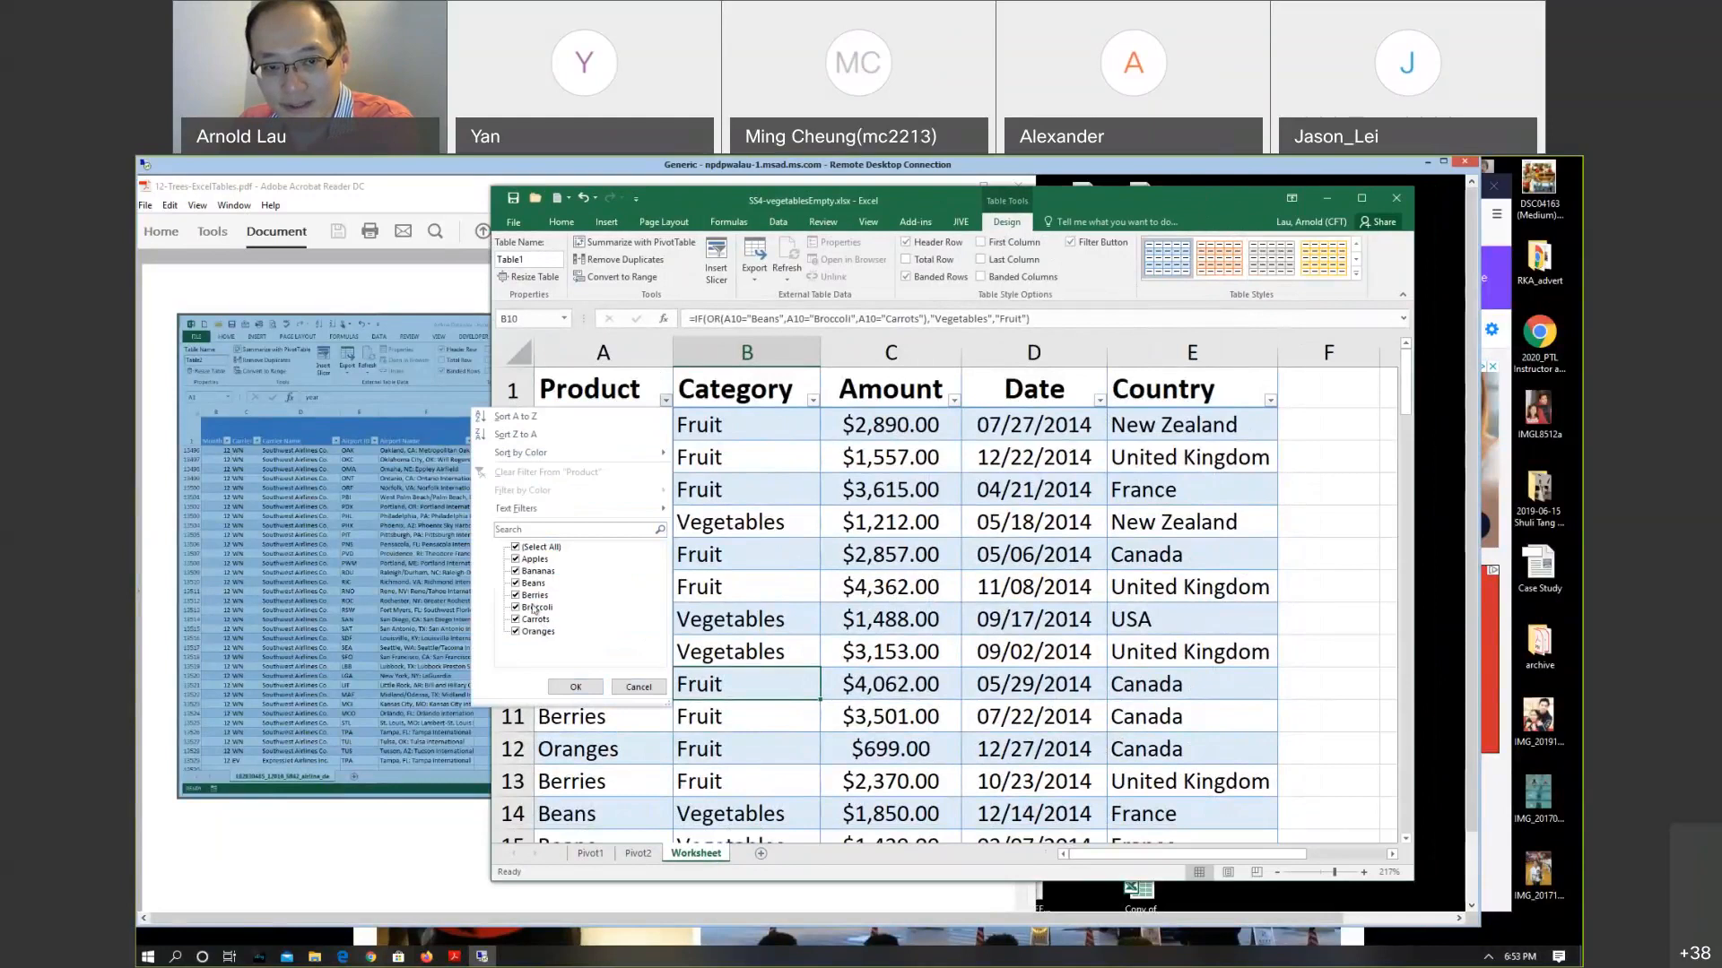
click(812, 400)
click(813, 402)
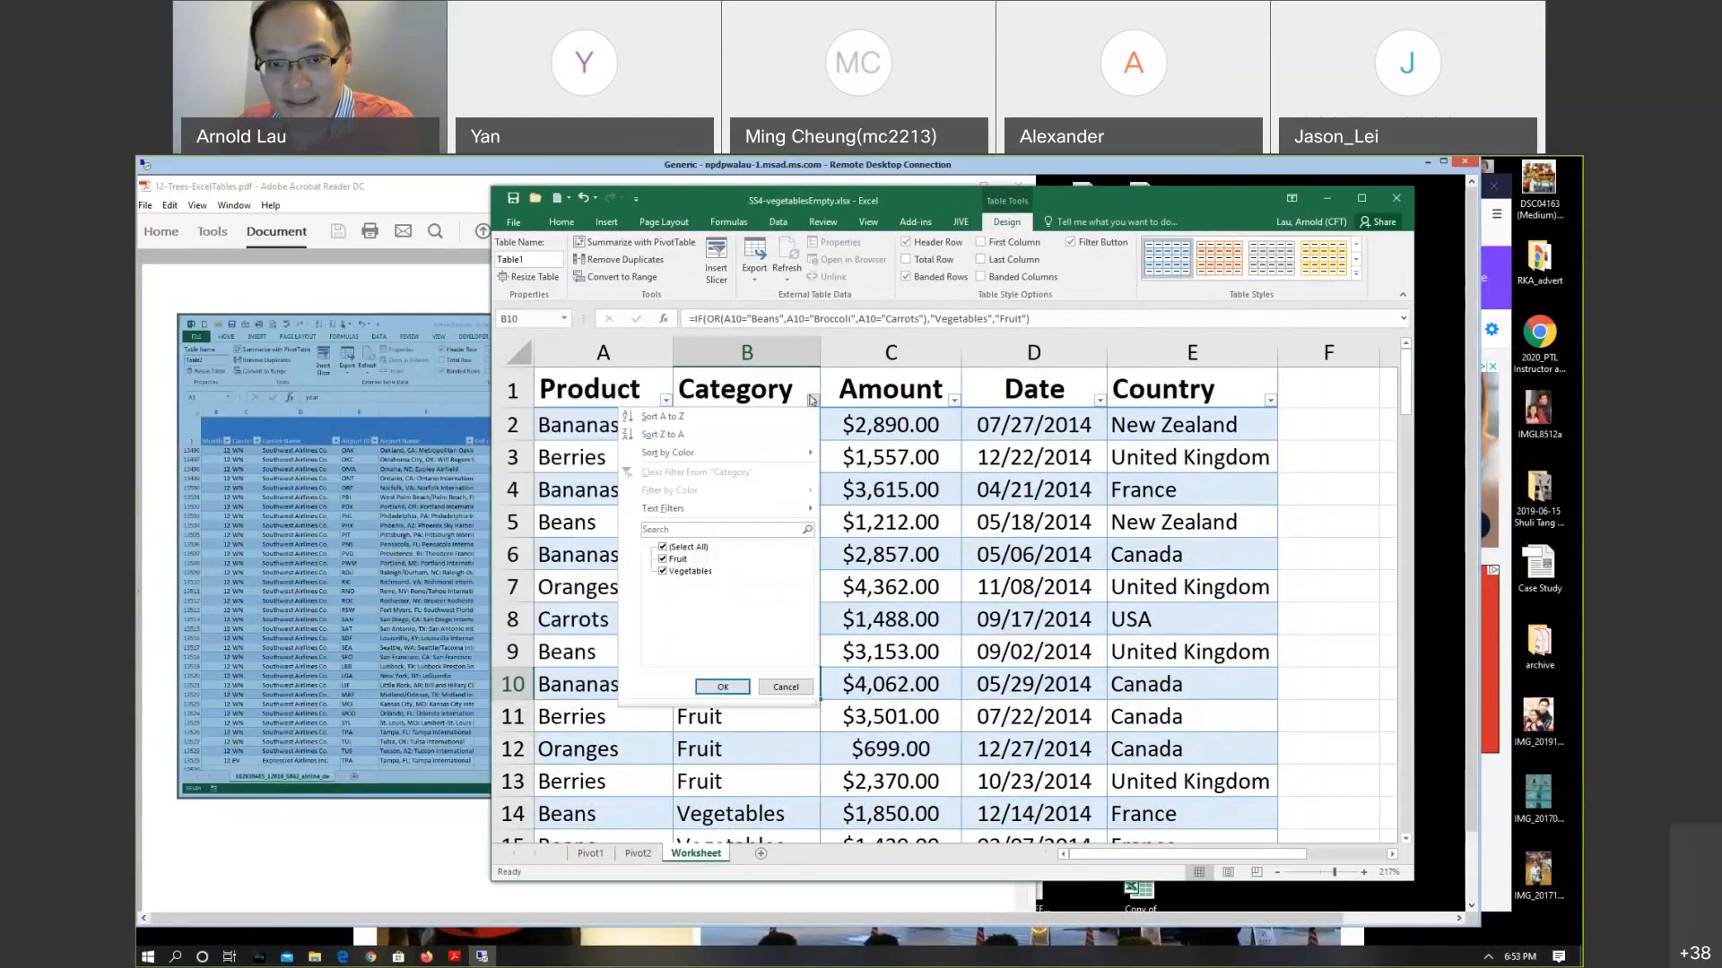
click(814, 402)
click(953, 401)
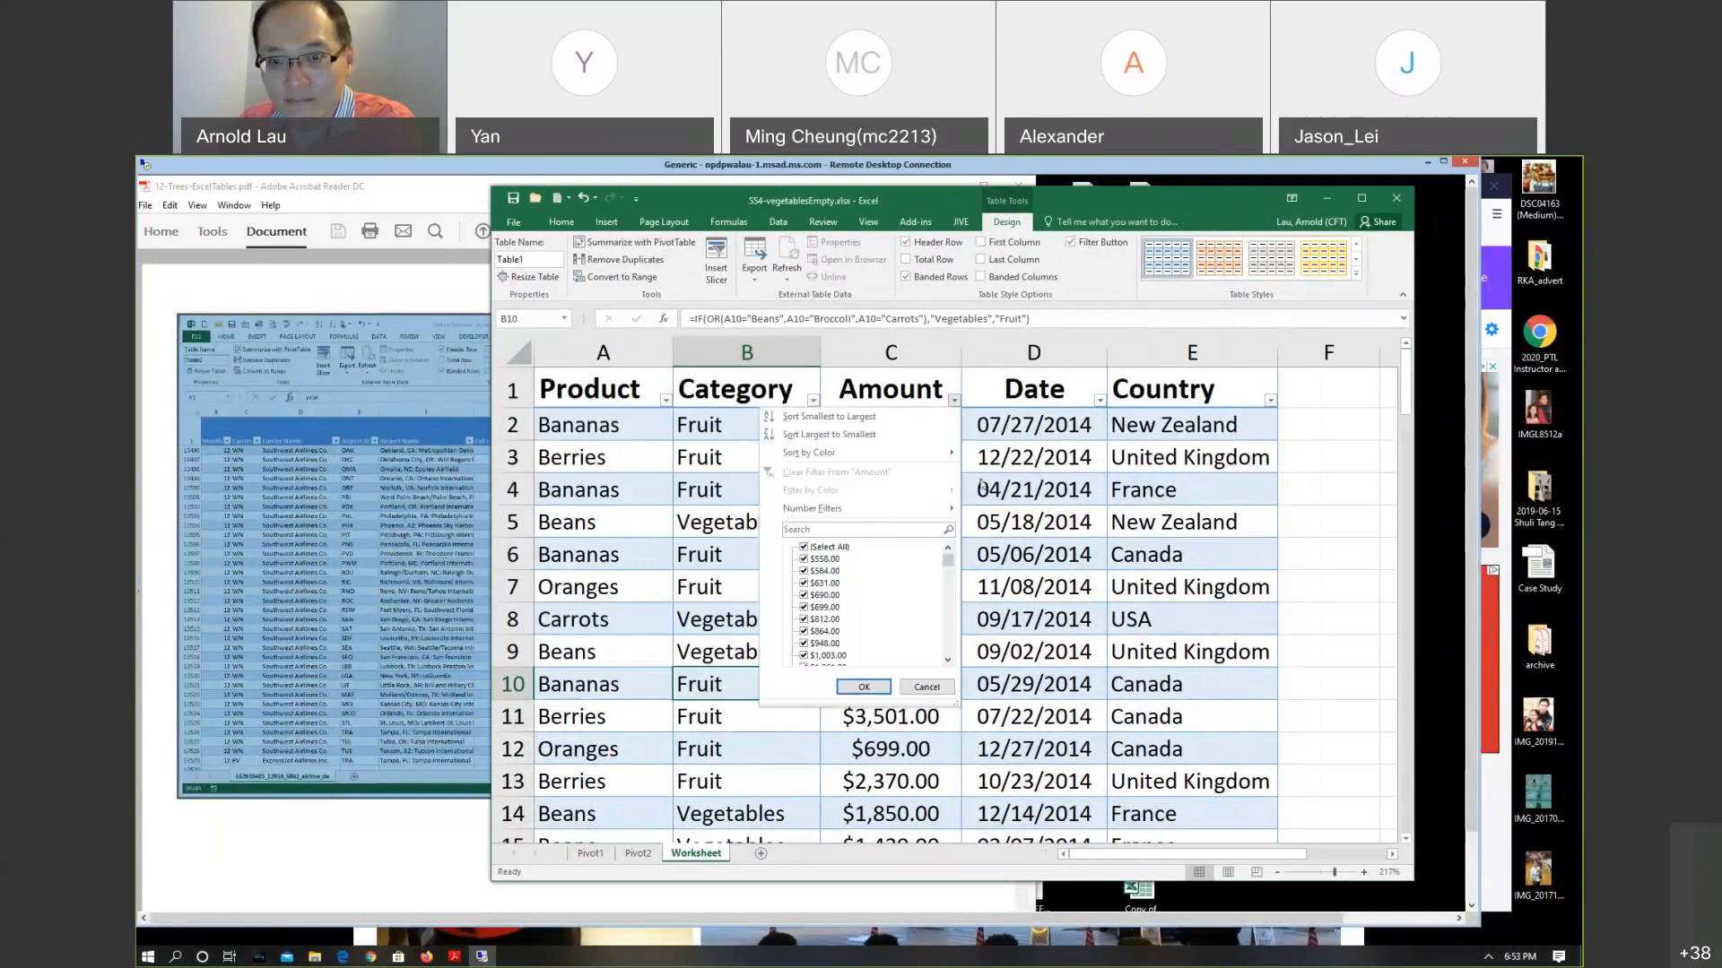
mouse_move(954, 514)
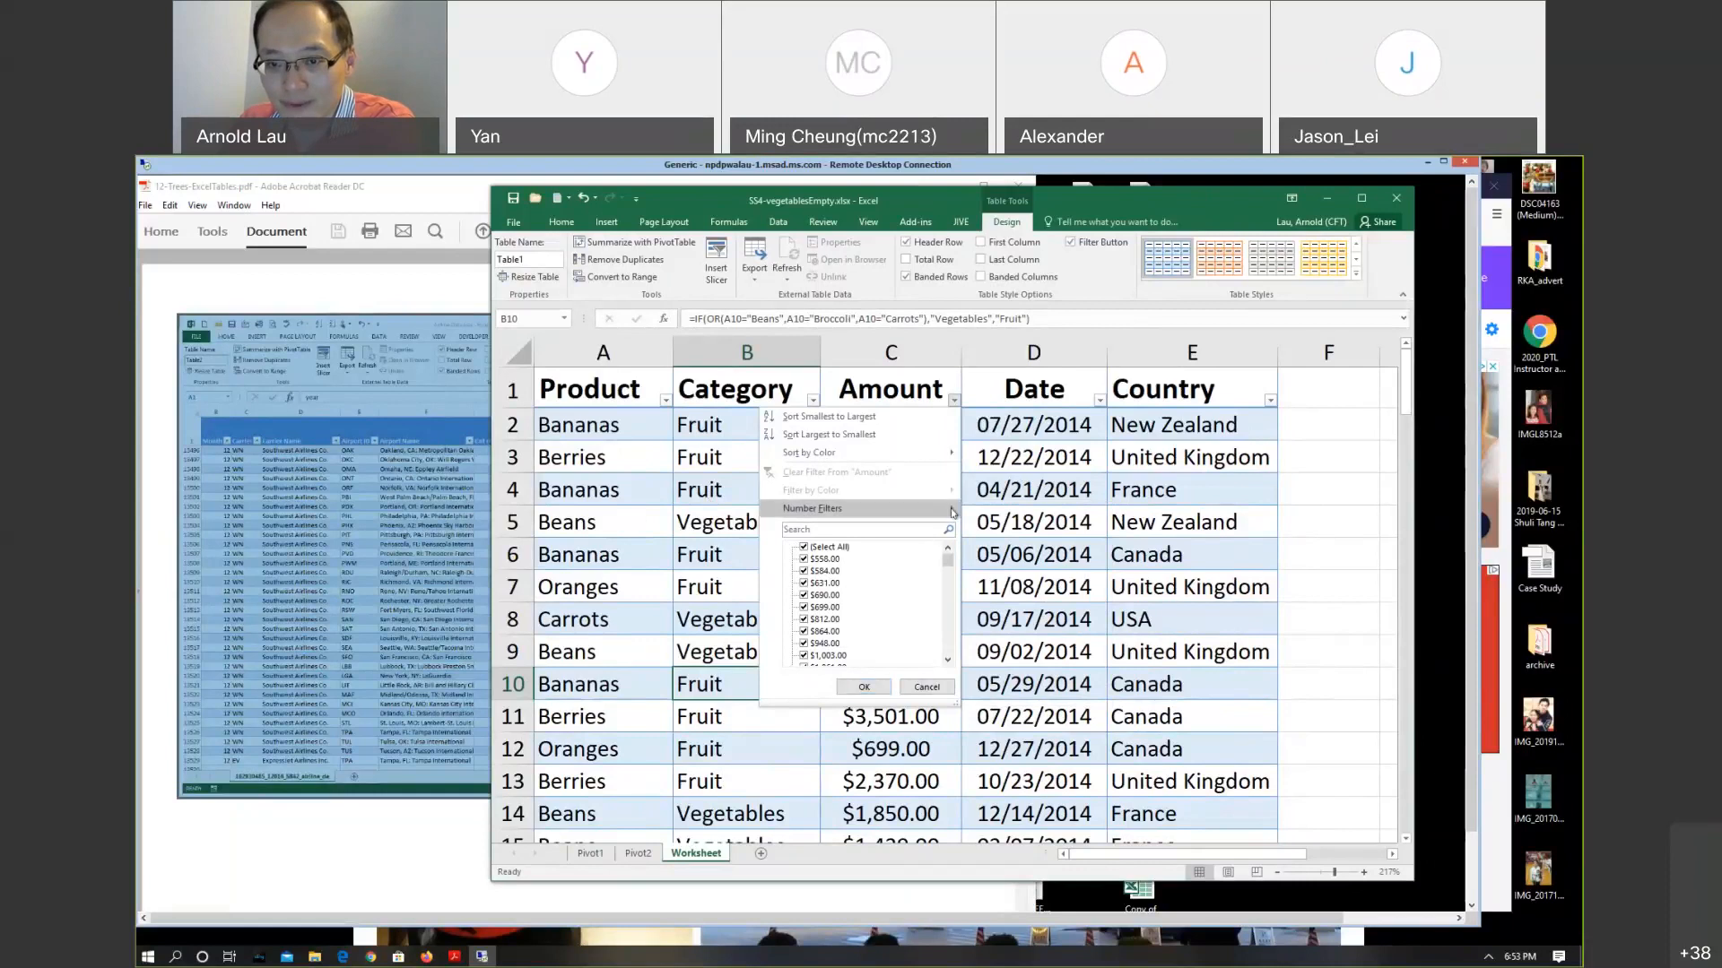
mouse_move(953, 512)
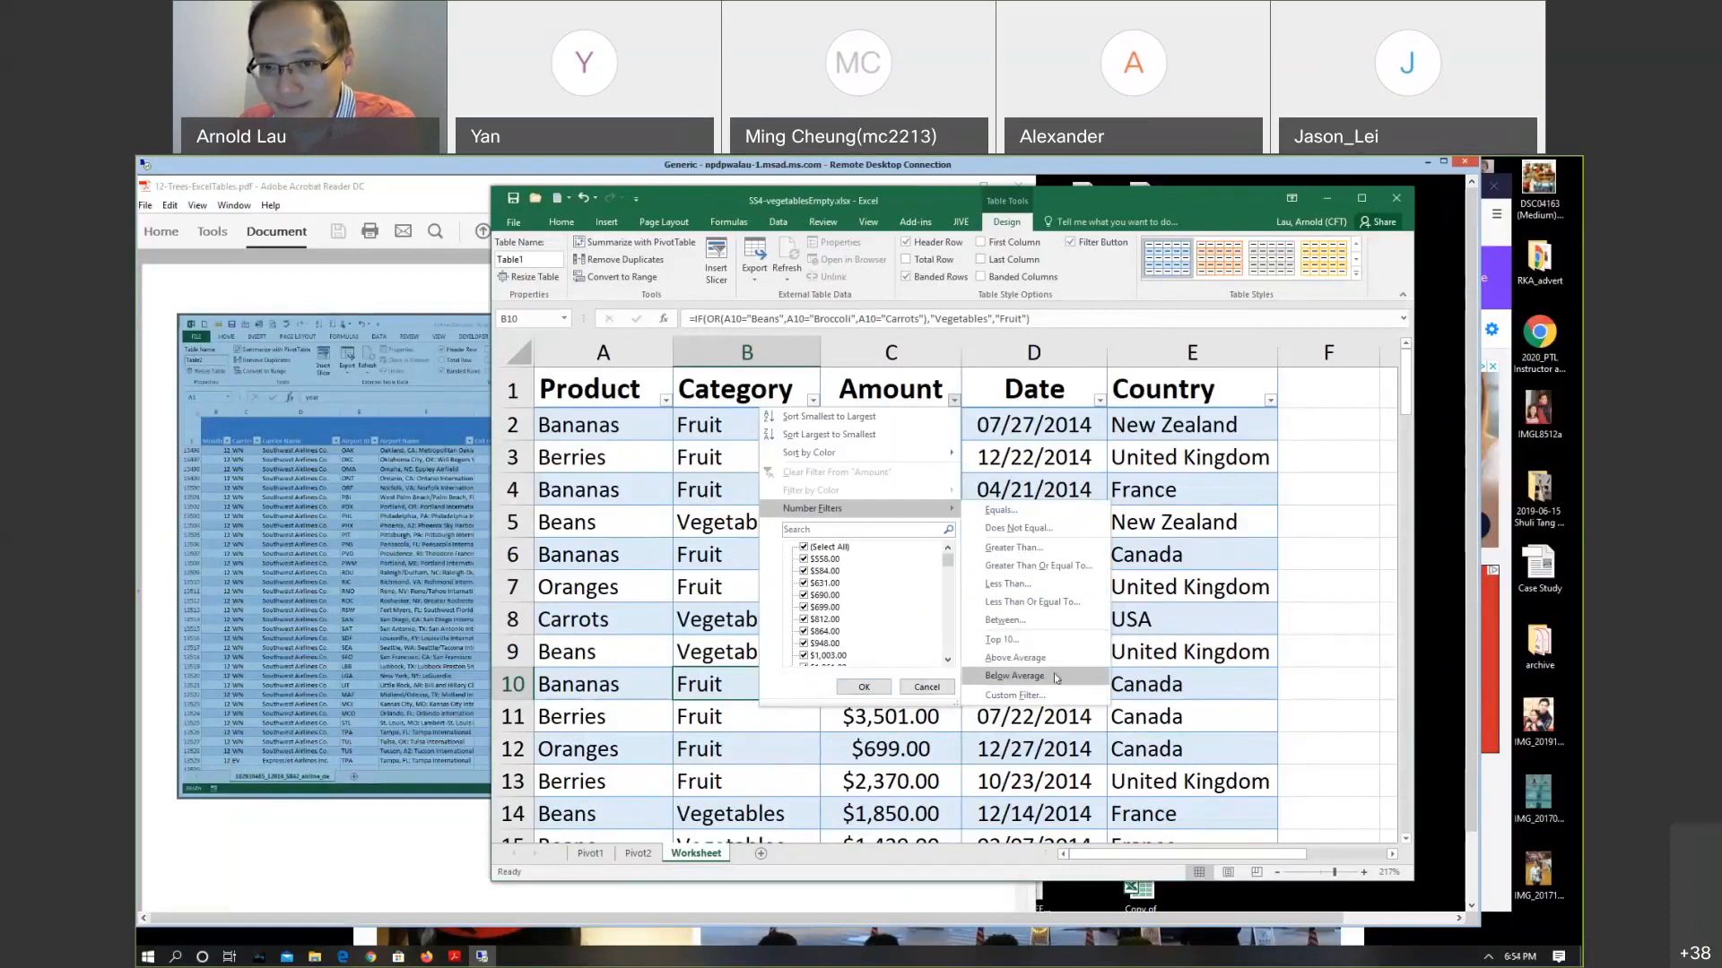
click(955, 400)
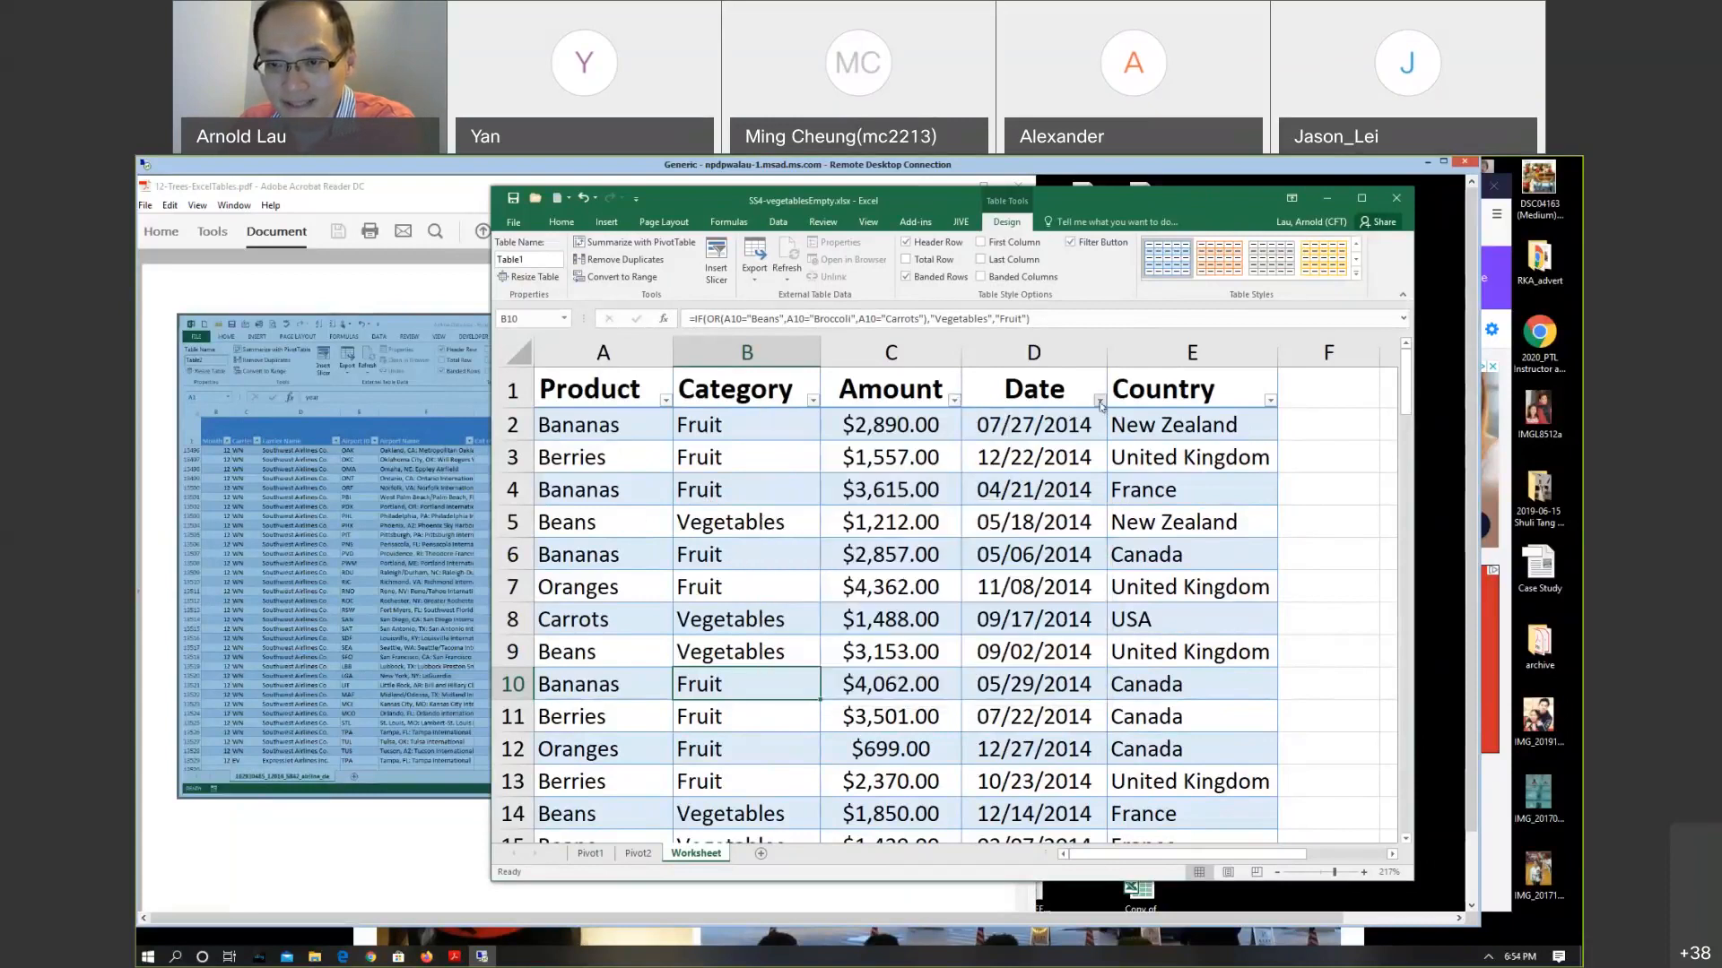
click(1100, 401)
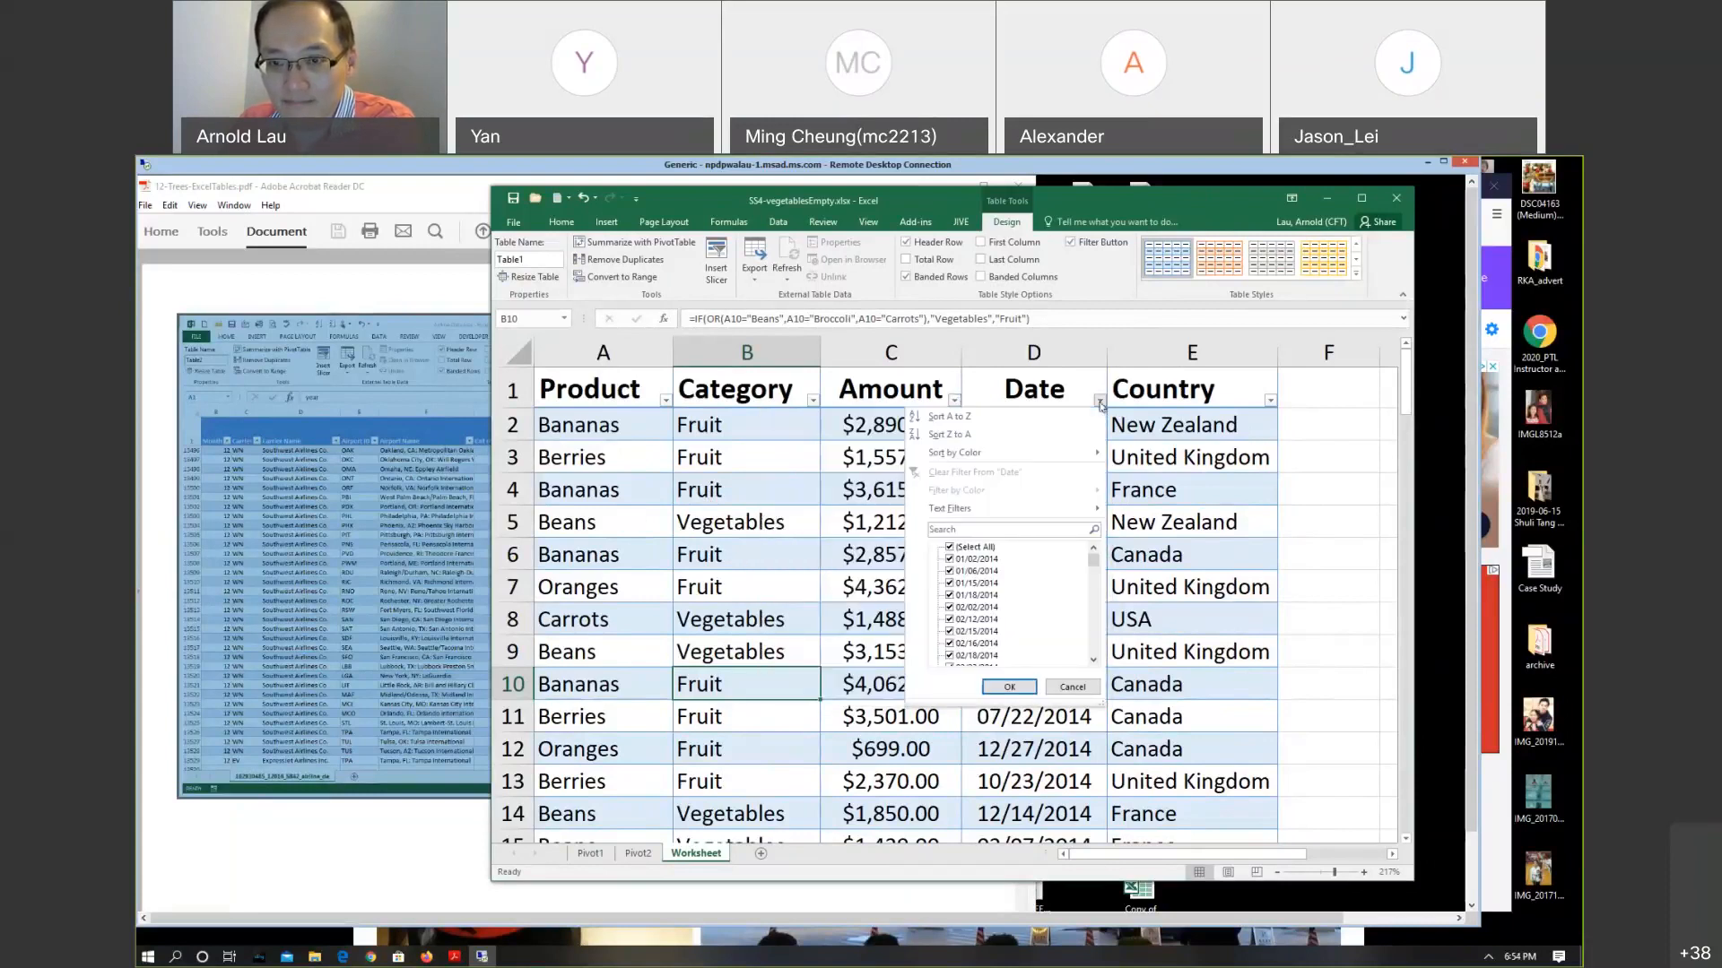
click(1273, 402)
click(1273, 403)
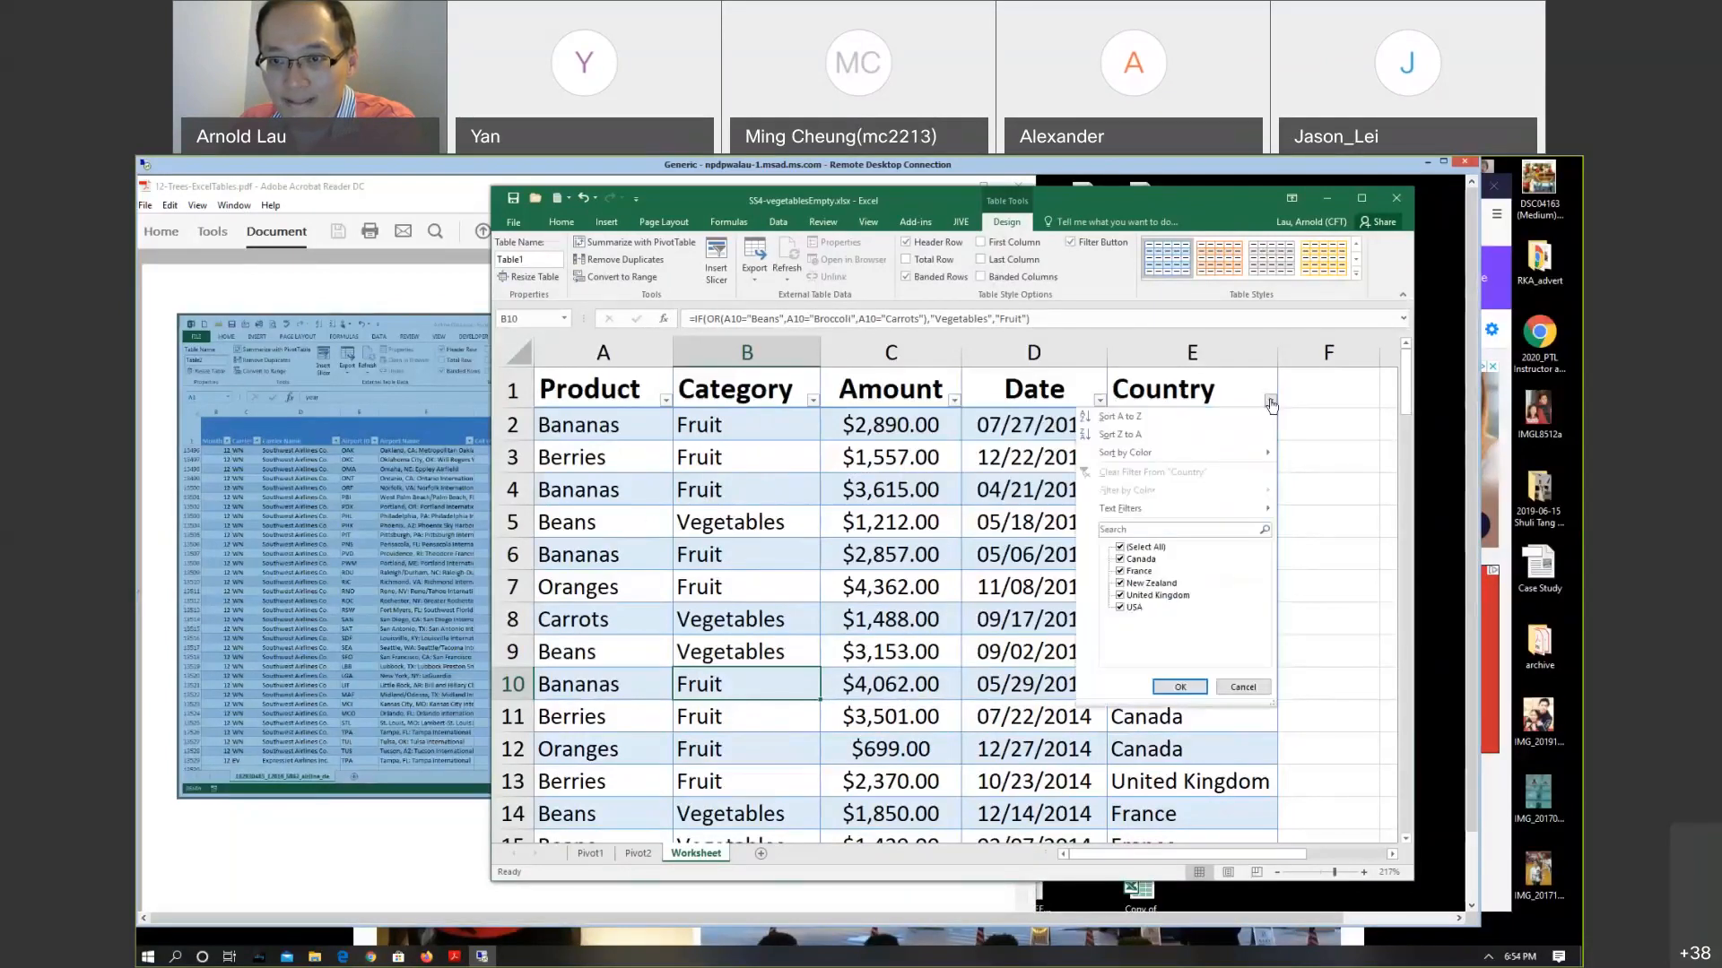
click(1272, 402)
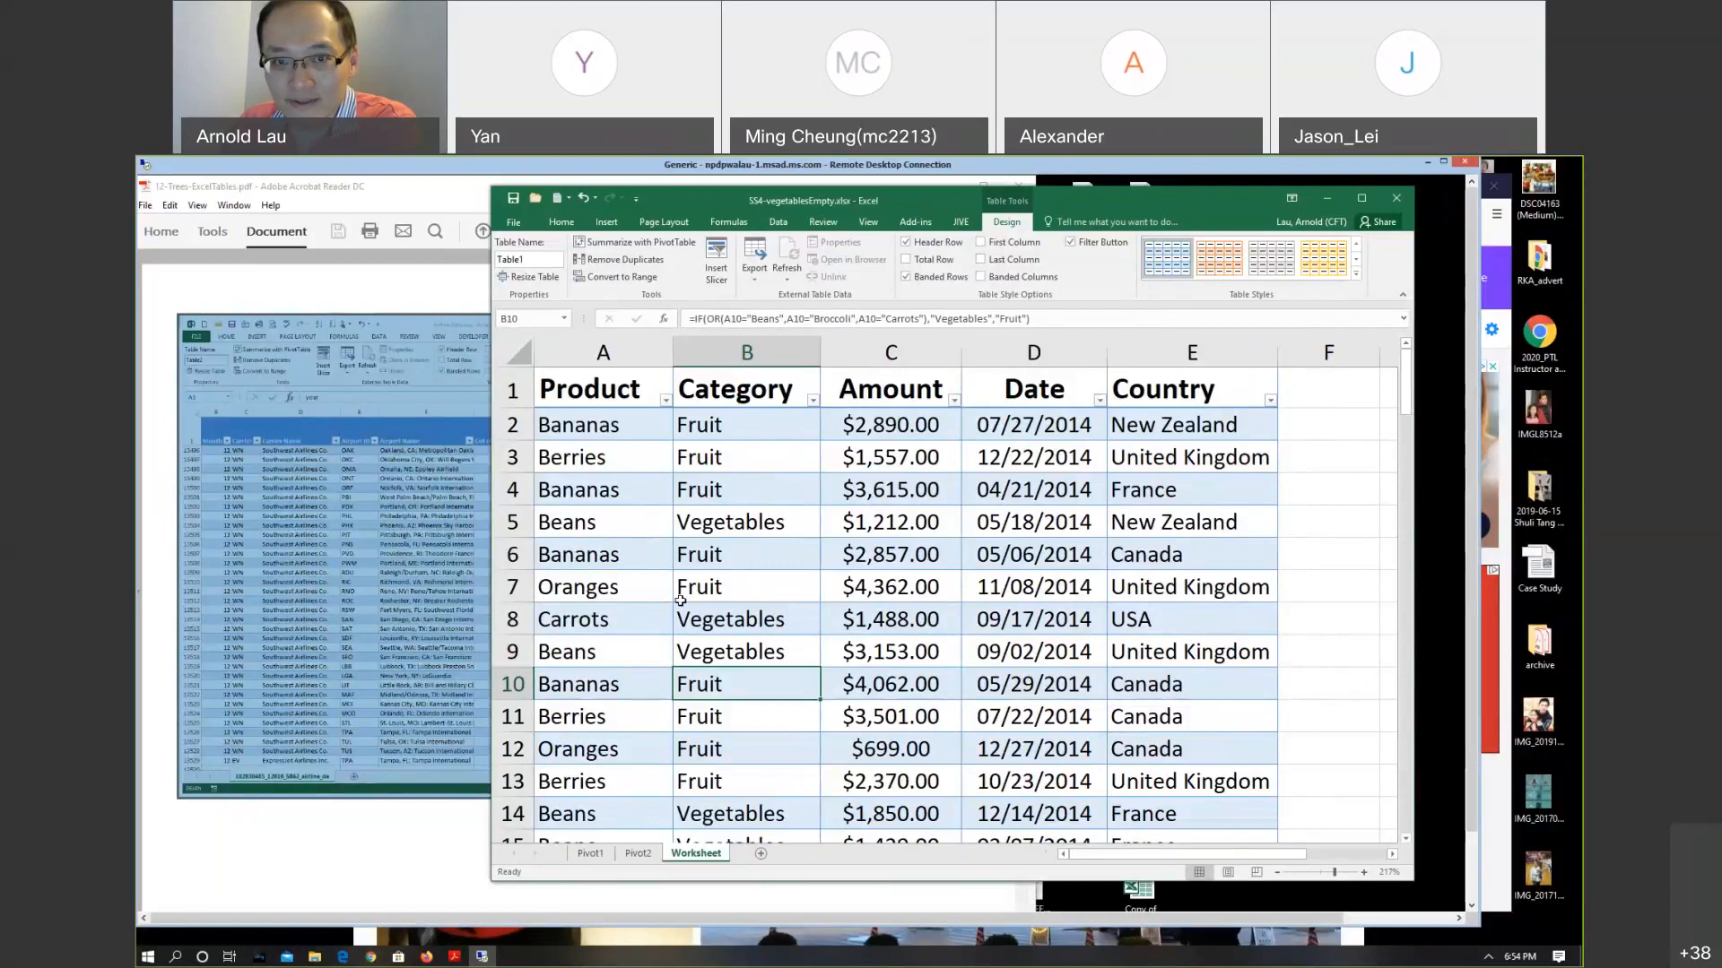
Select a cell inside the table and examine how the column headers behave further down the rows
click(742, 515)
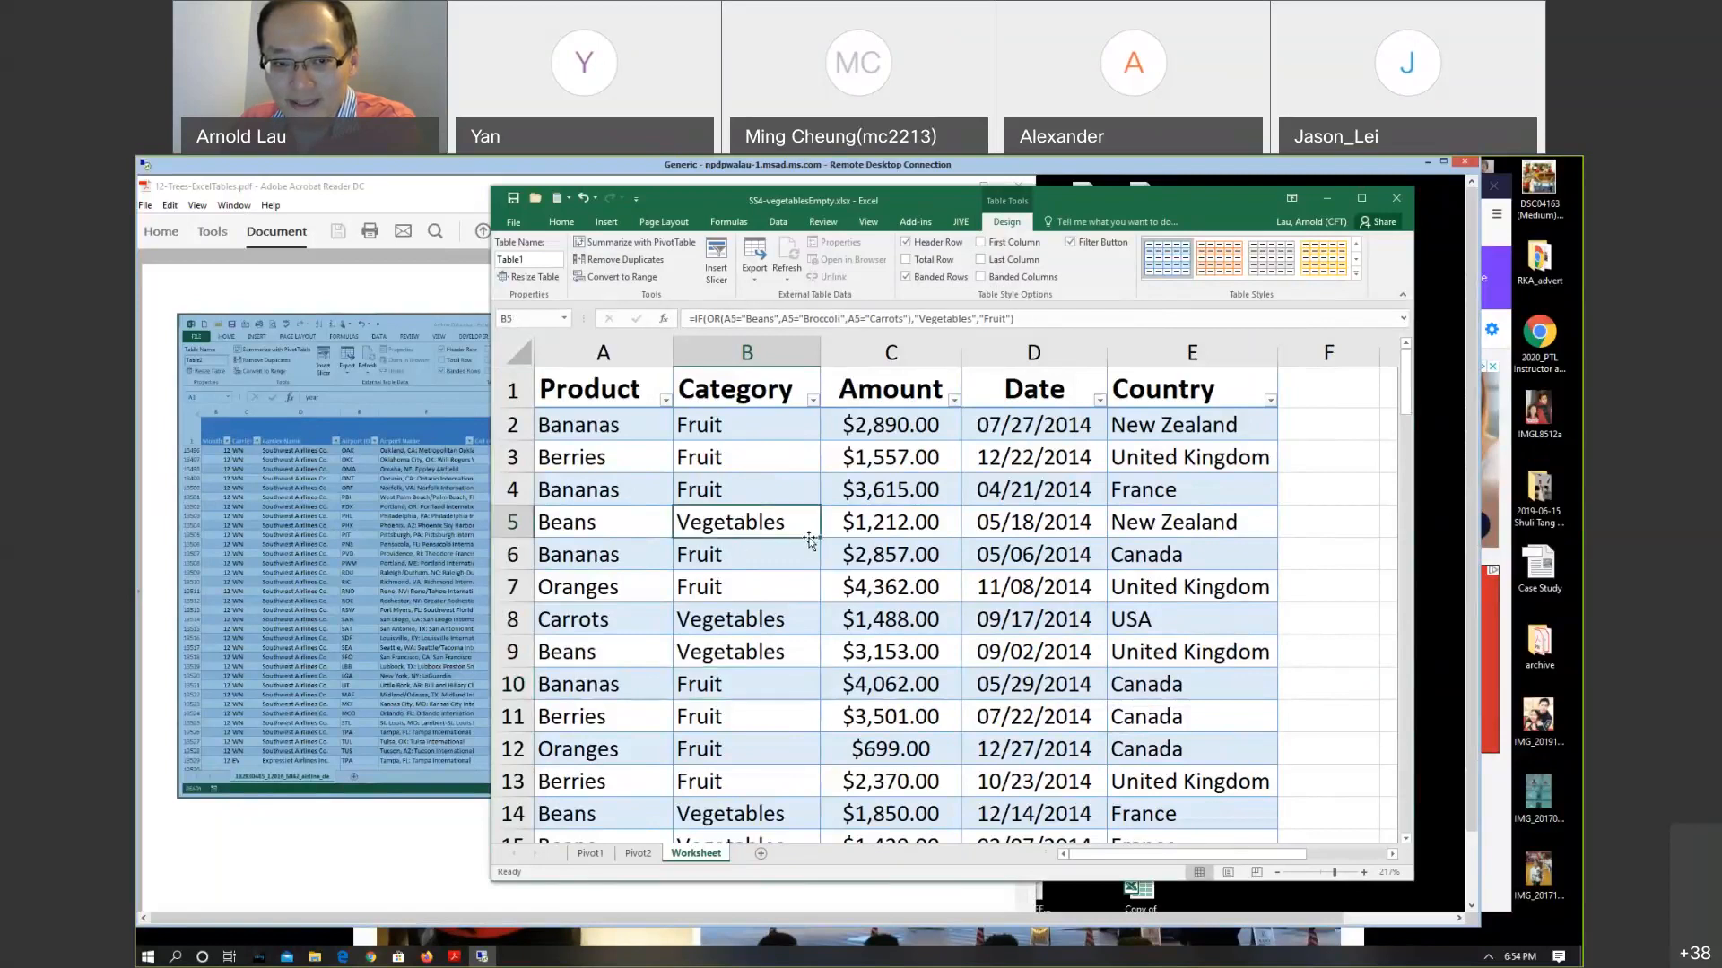
scroll(809, 538, down, 16)
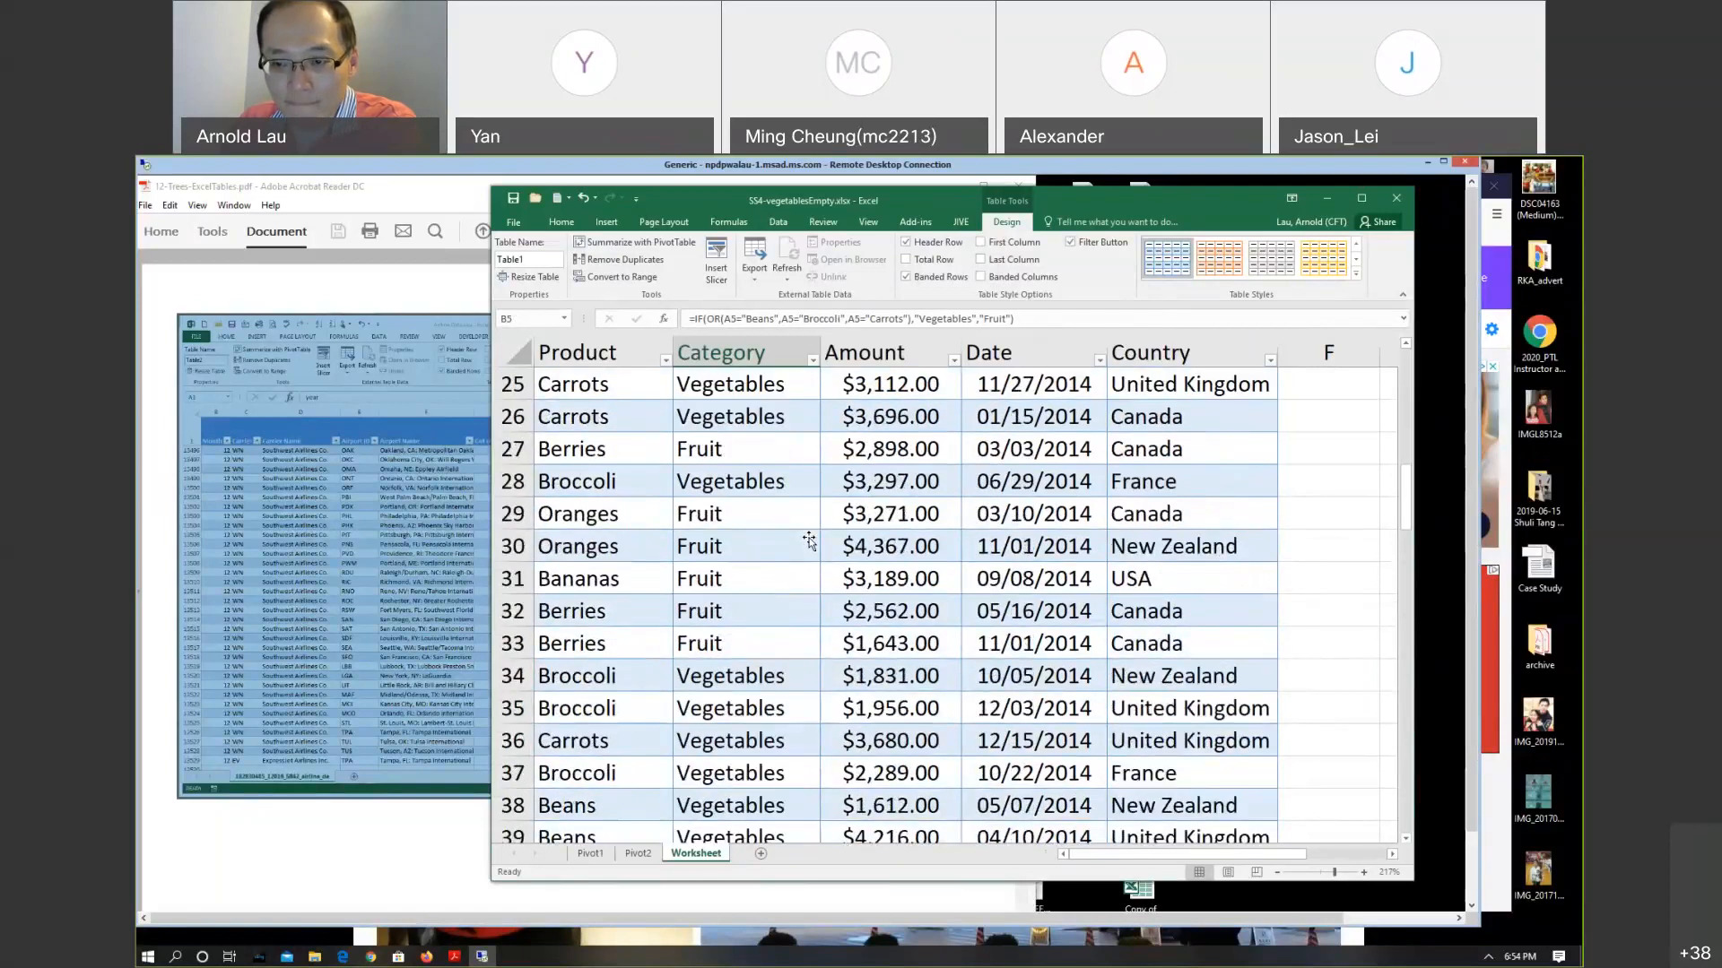
scroll(809, 536, down, 19)
scroll(811, 536, up, 5)
scroll(811, 535, up, 20)
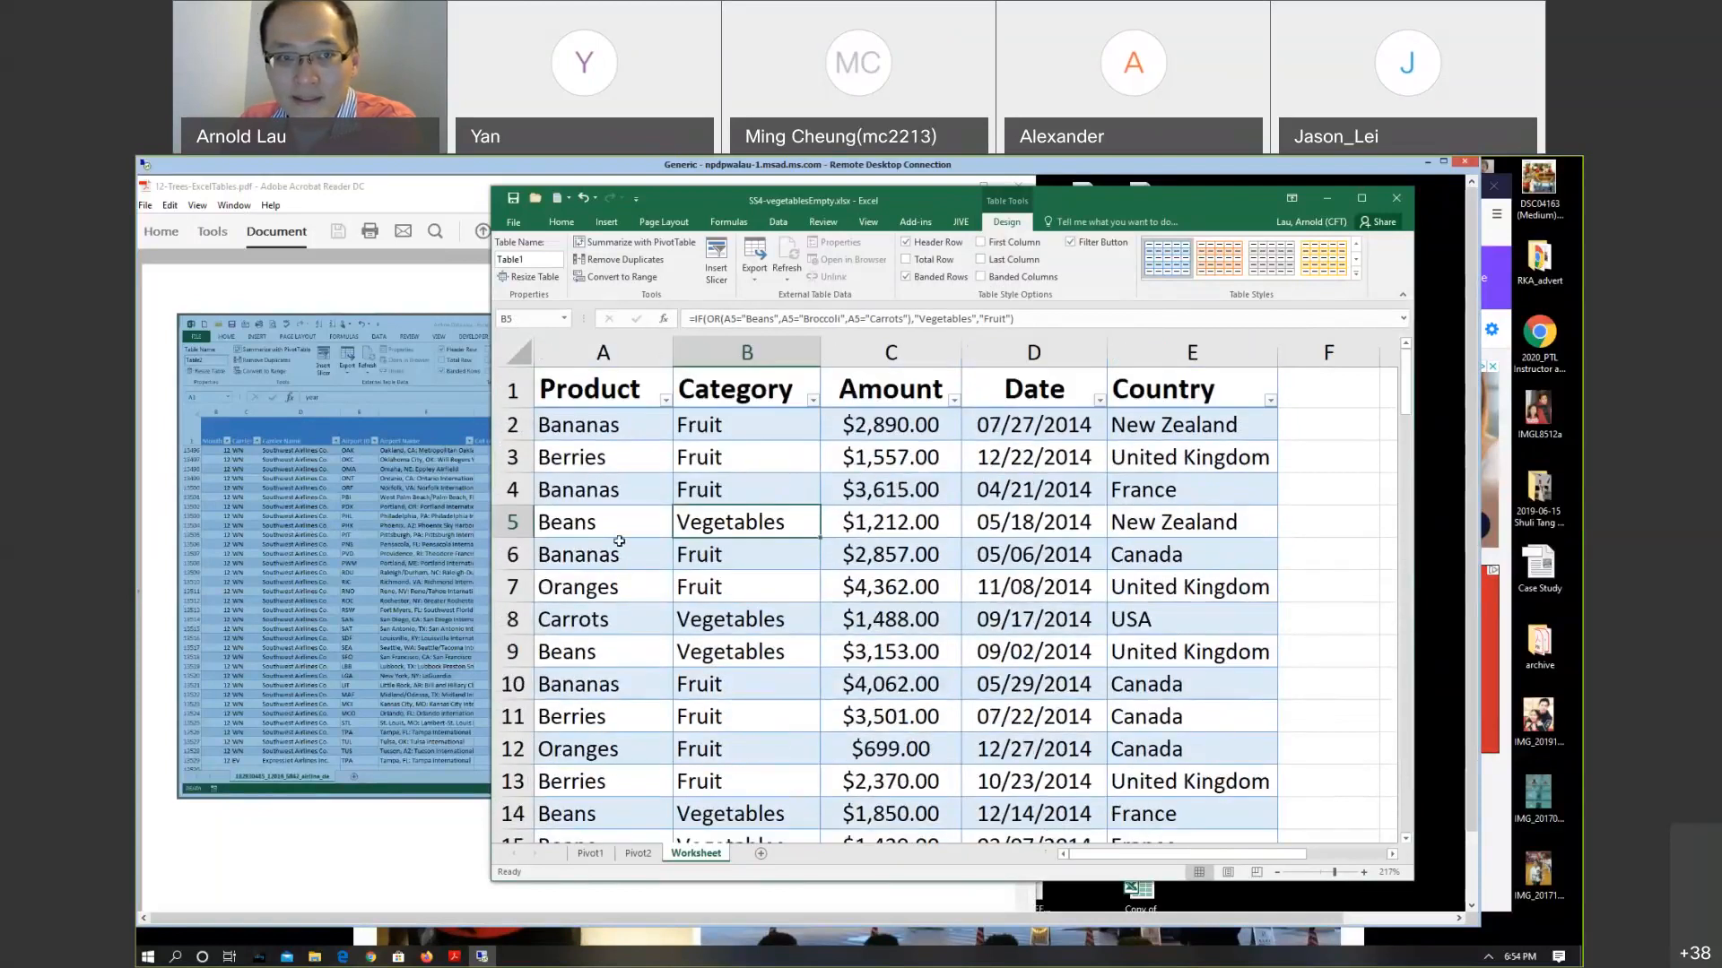
Rename the source data table as Products
click(543, 260)
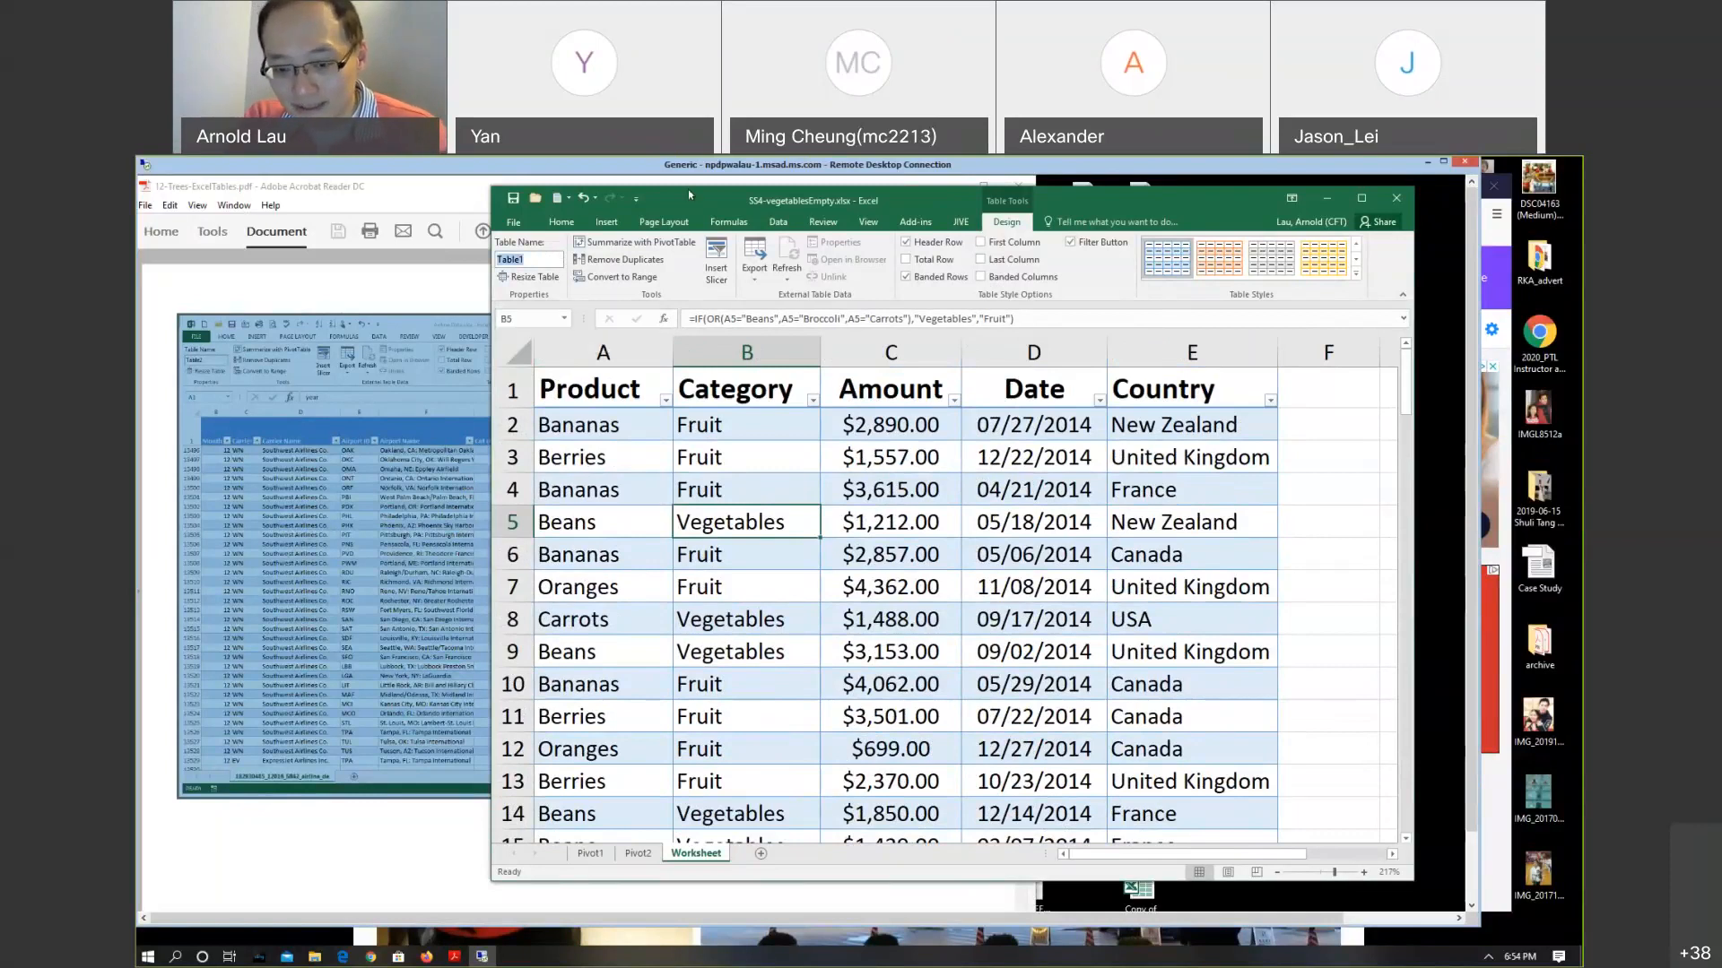
text(Products)
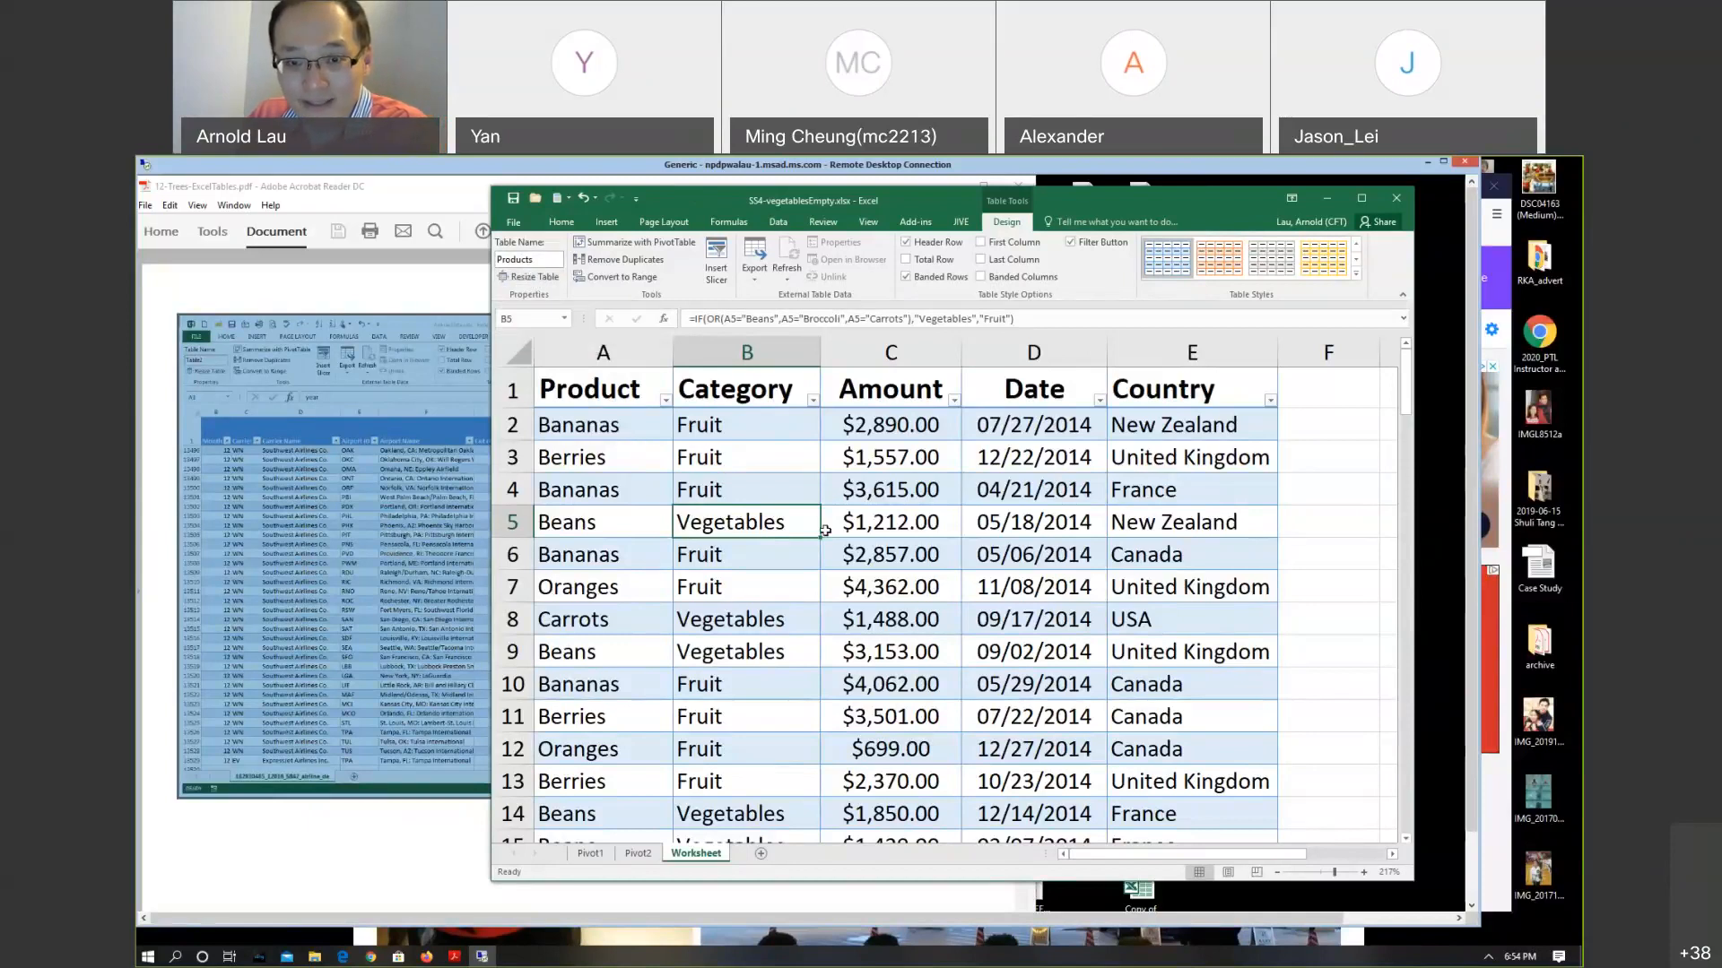
click(867, 533)
click(699, 492)
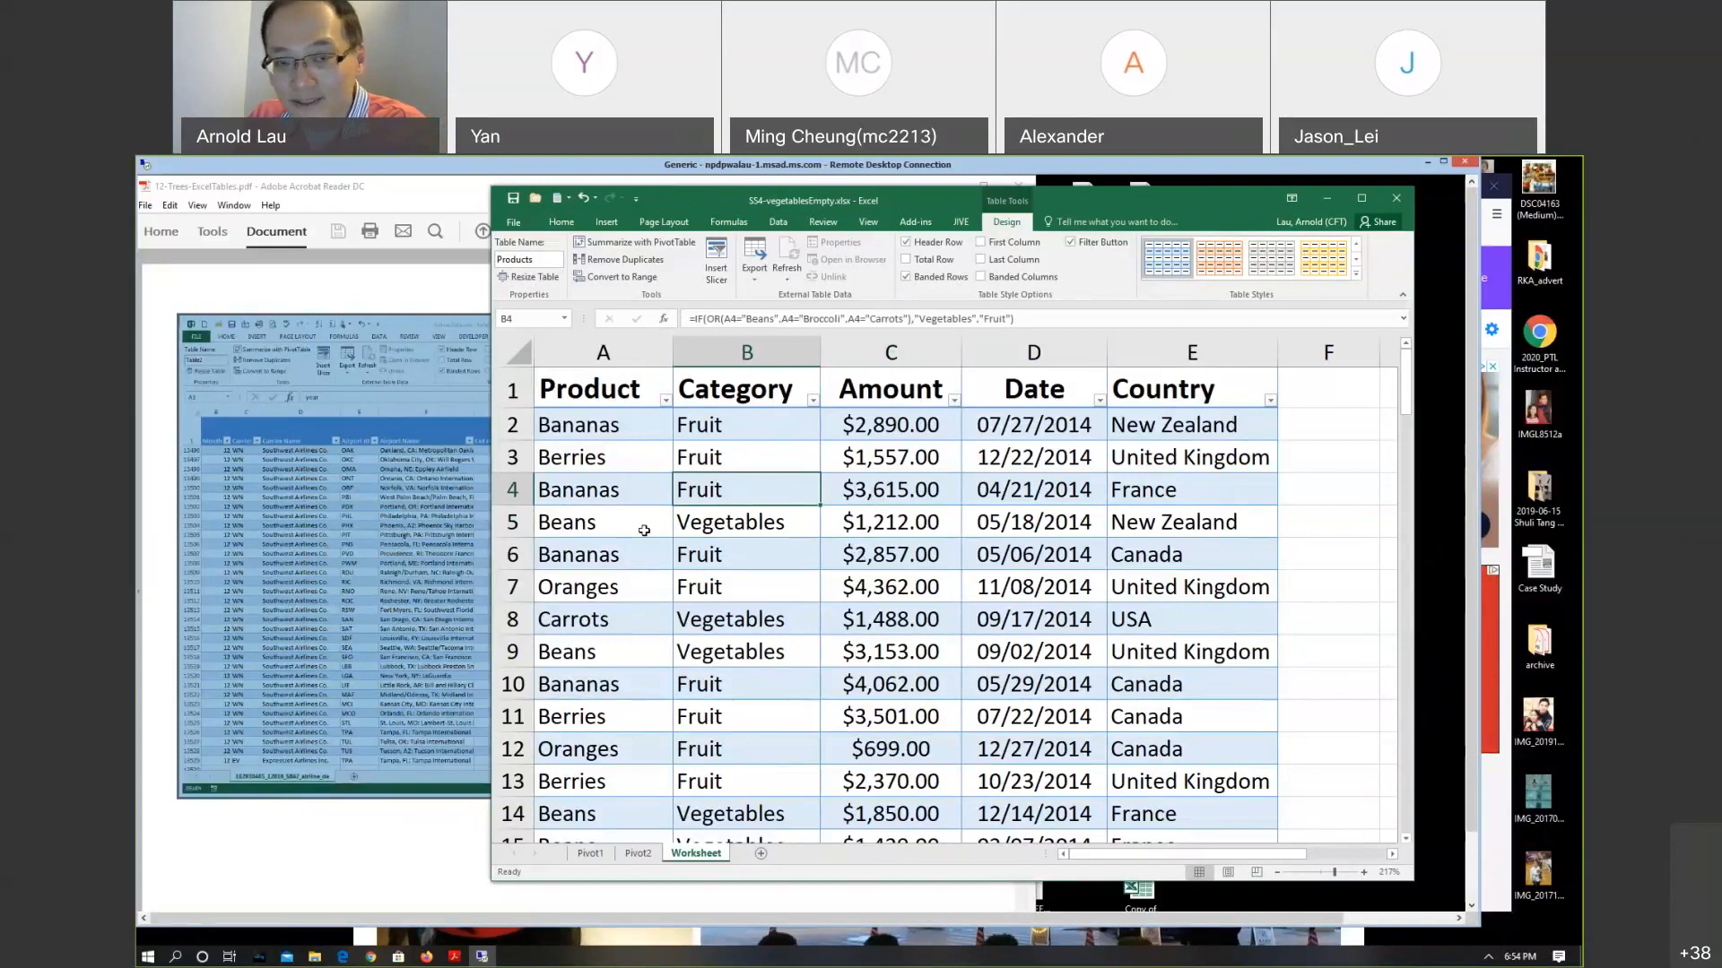
Examine the extent of the Products table from cell A2 down to its last row, and return to its header row
click(578, 401)
click(585, 428)
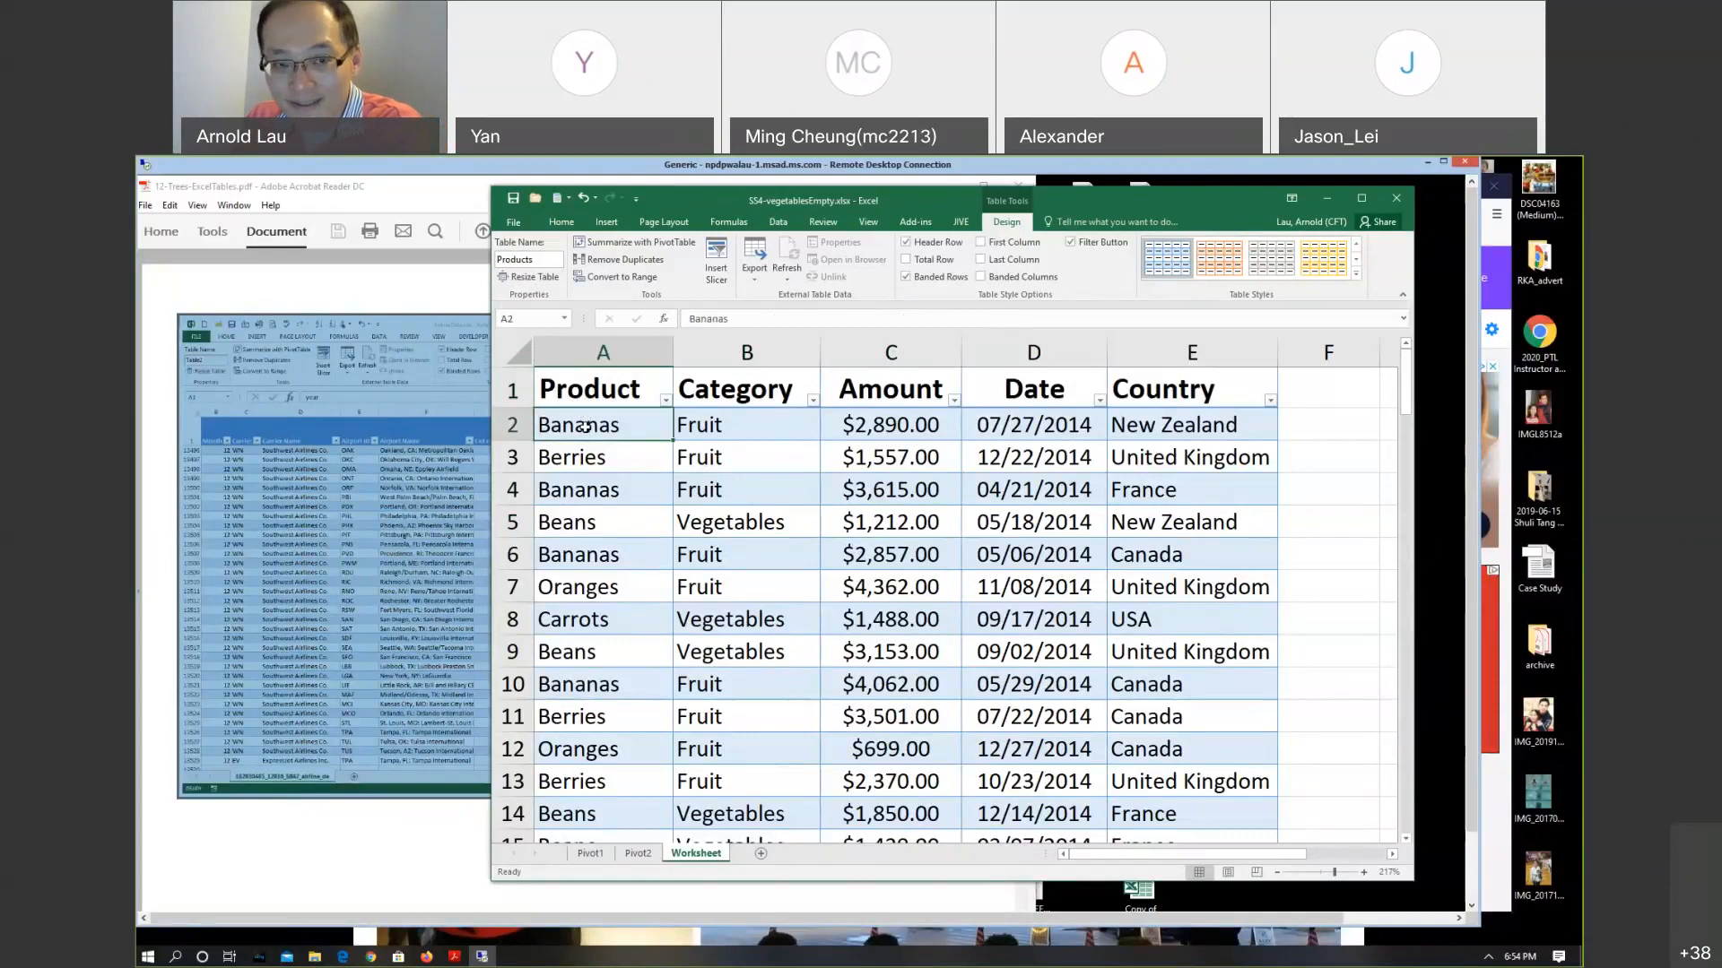
scroll(1242, 672, down, 20)
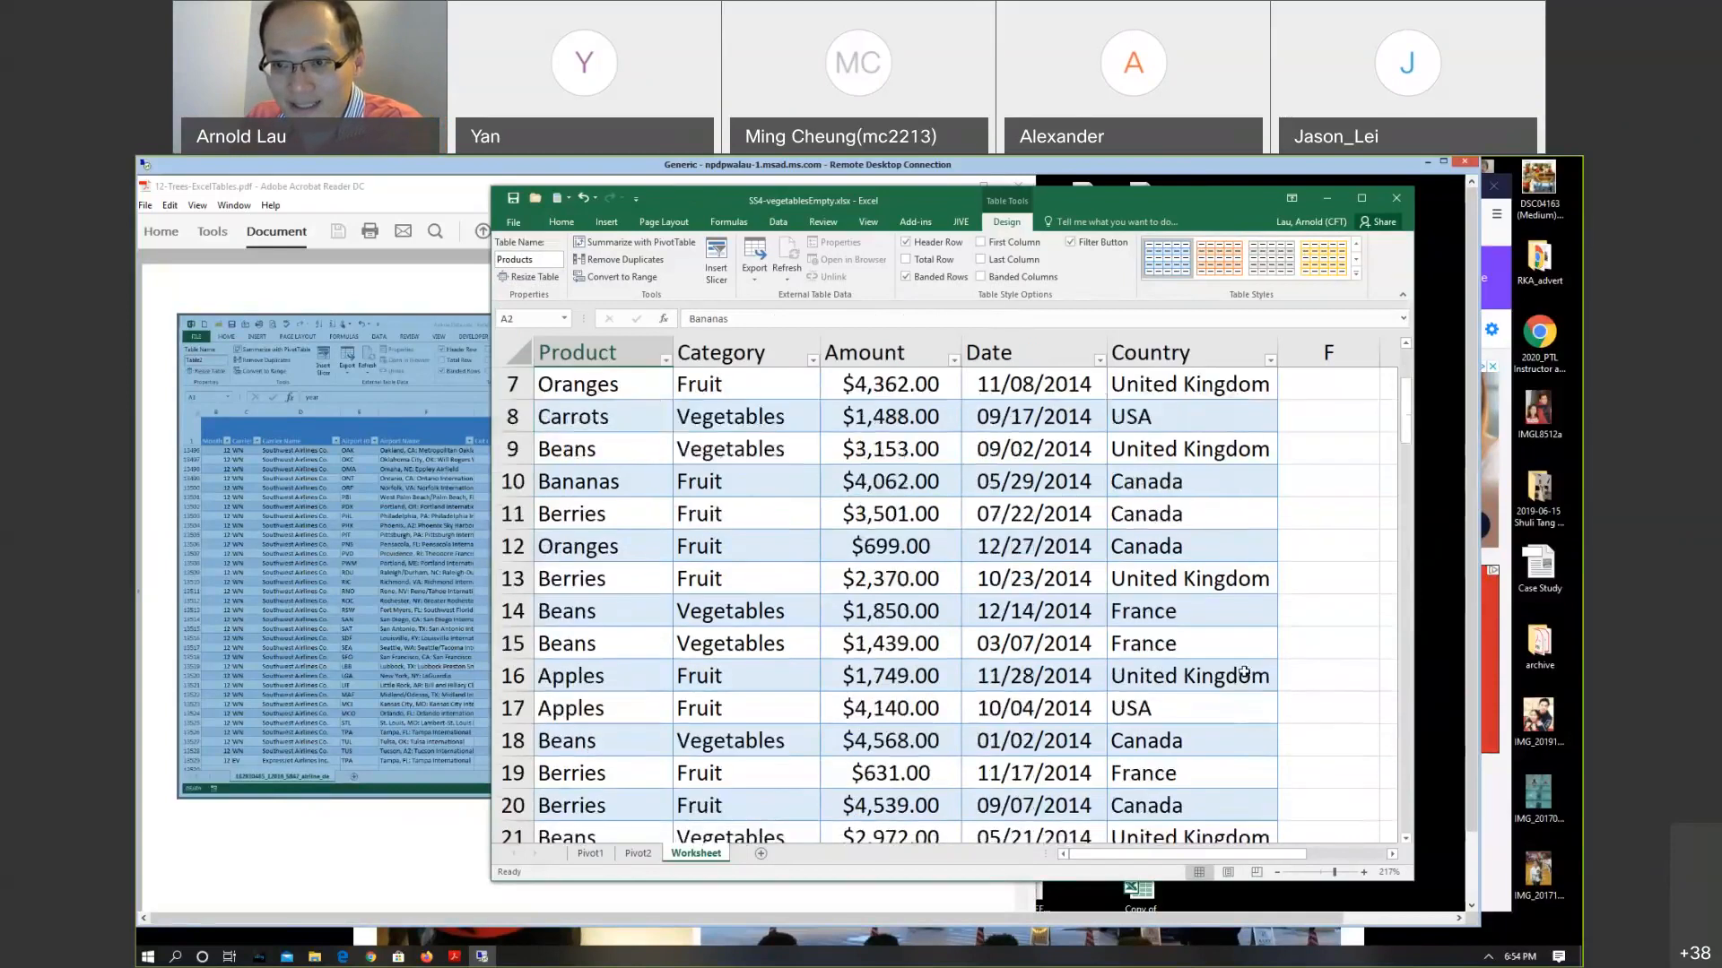
scroll(1251, 658, down, 12)
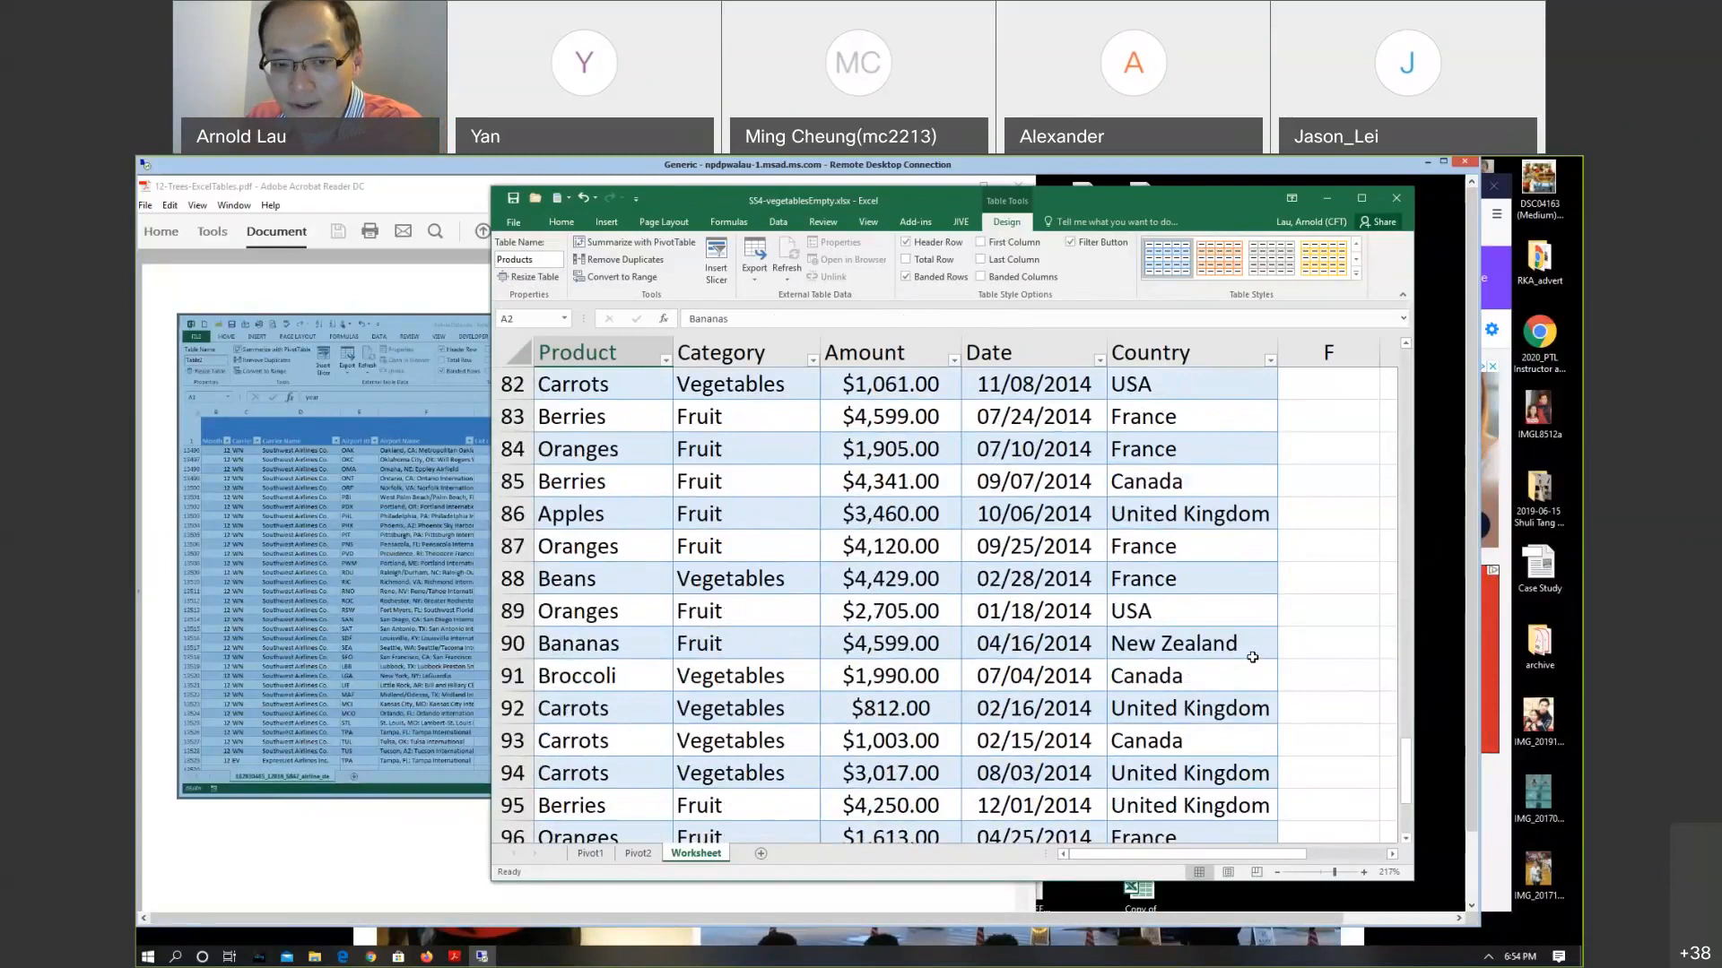
scroll(1231, 569, up, 1)
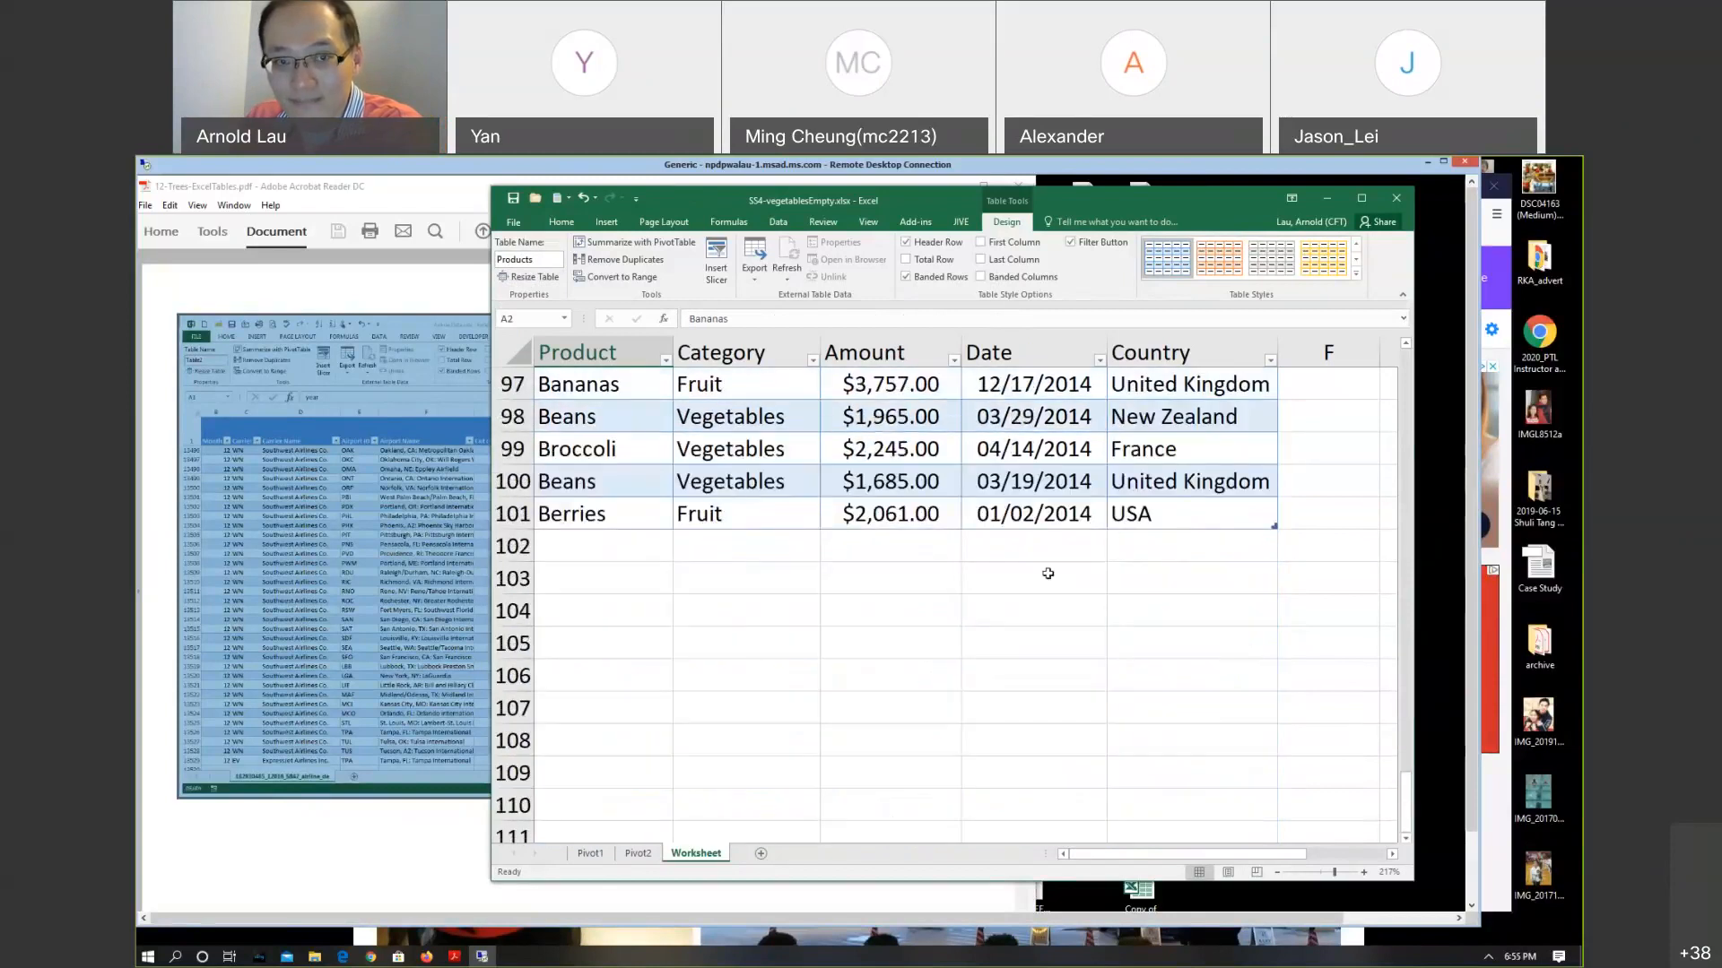
scroll(1044, 578, up, 20)
scroll(992, 606, up, 8)
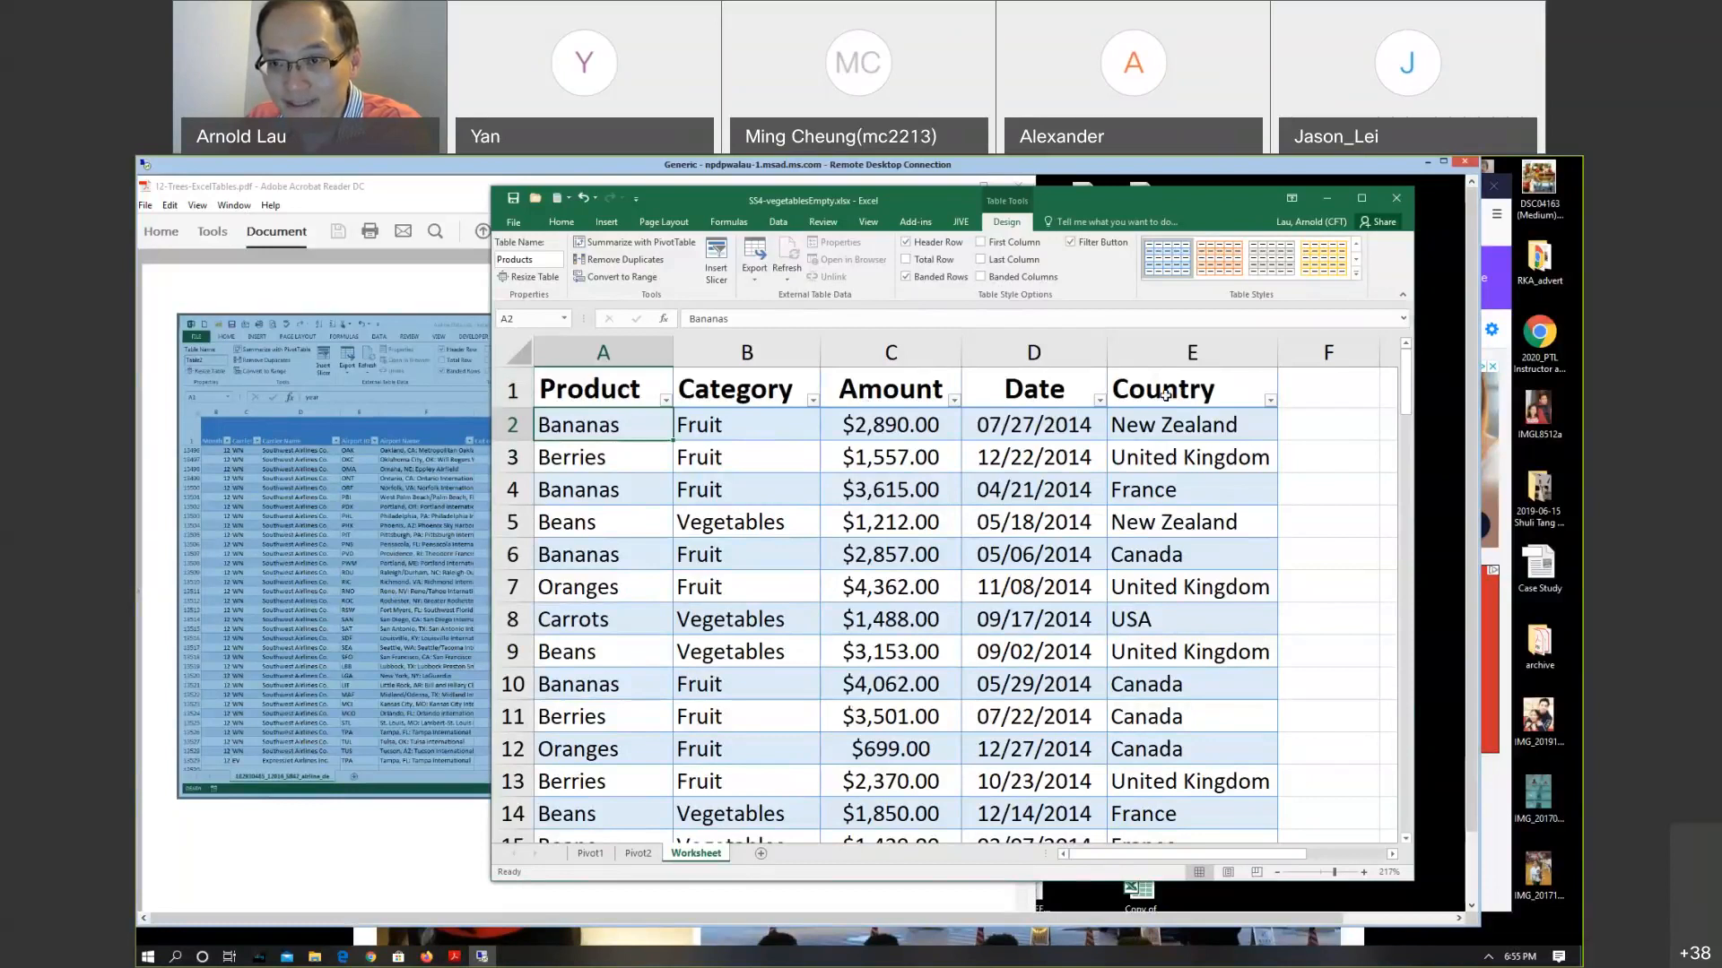
Switch to the ExcelTables PDF in Acrobat Reader and examine the slides on table design tools, column formulas and the Total Row
click(1013, 528)
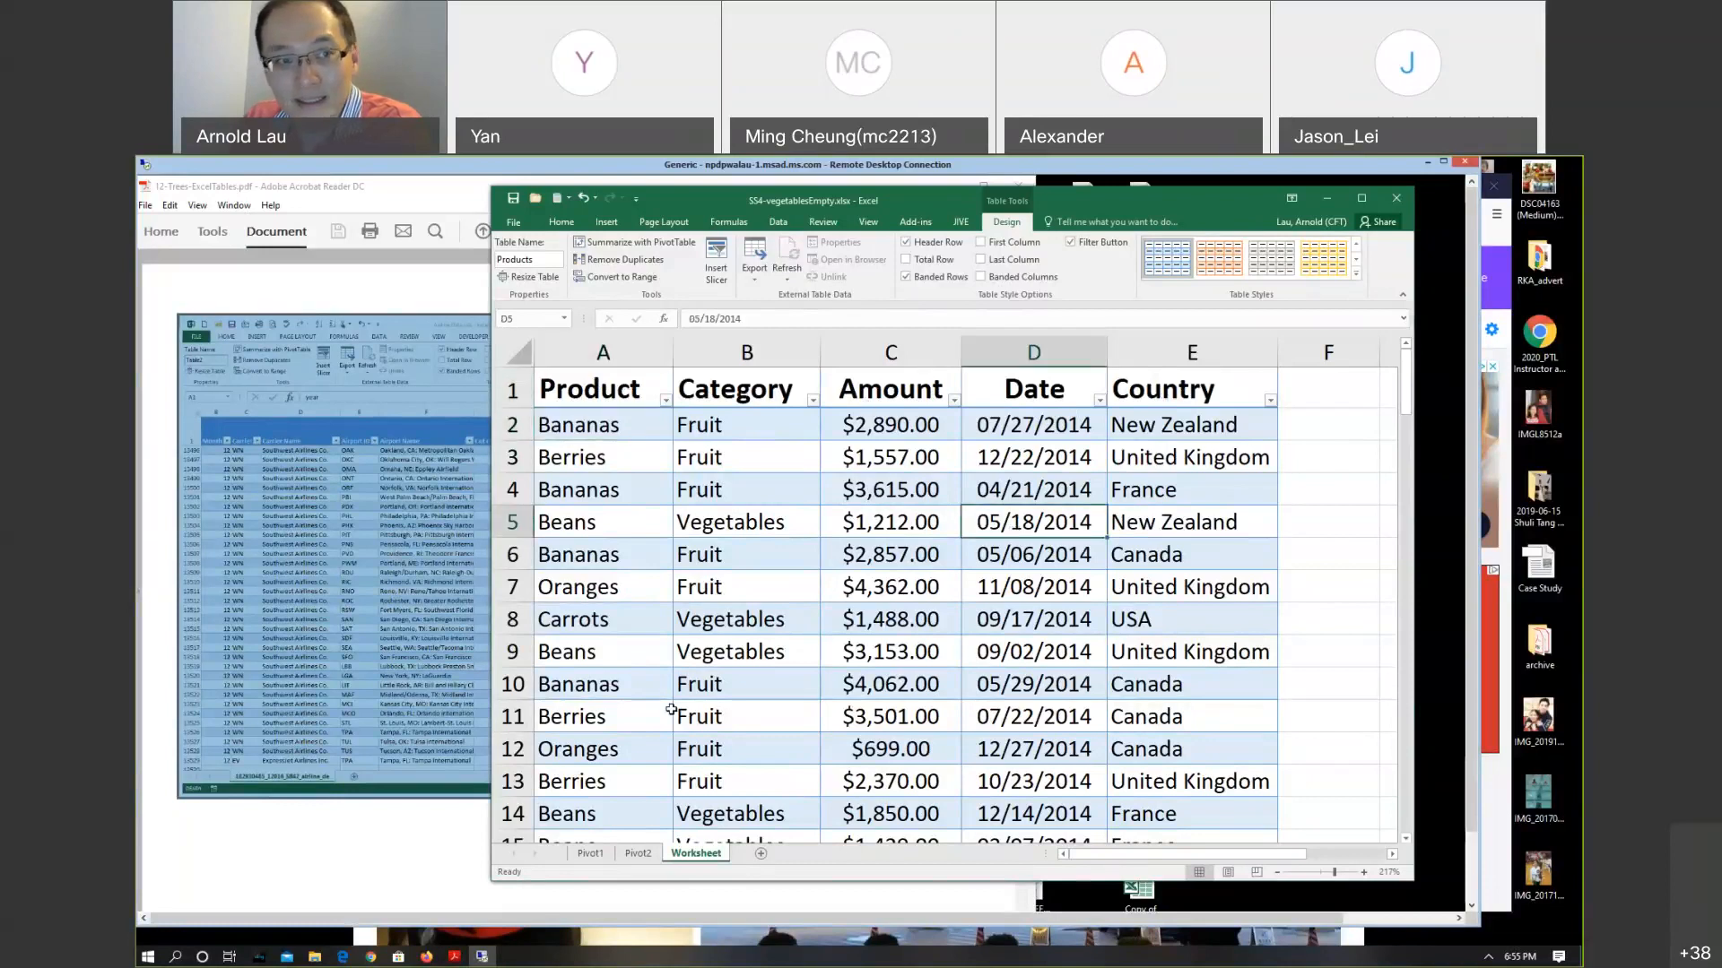
click(382, 193)
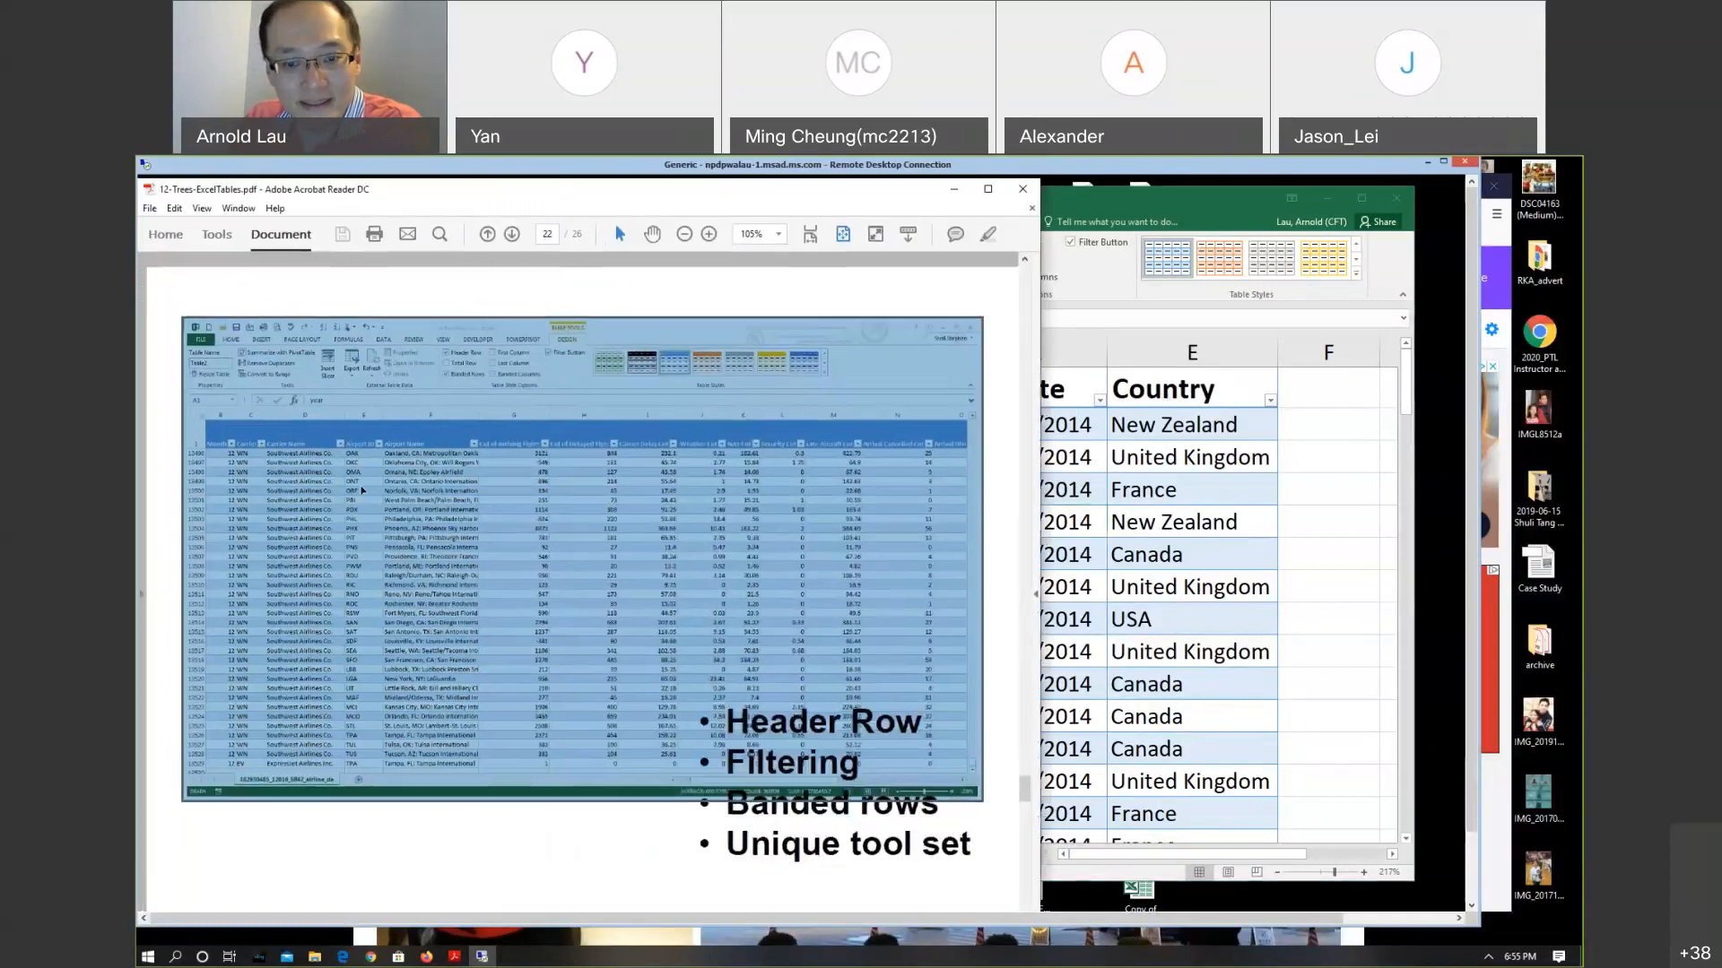
click(499, 747)
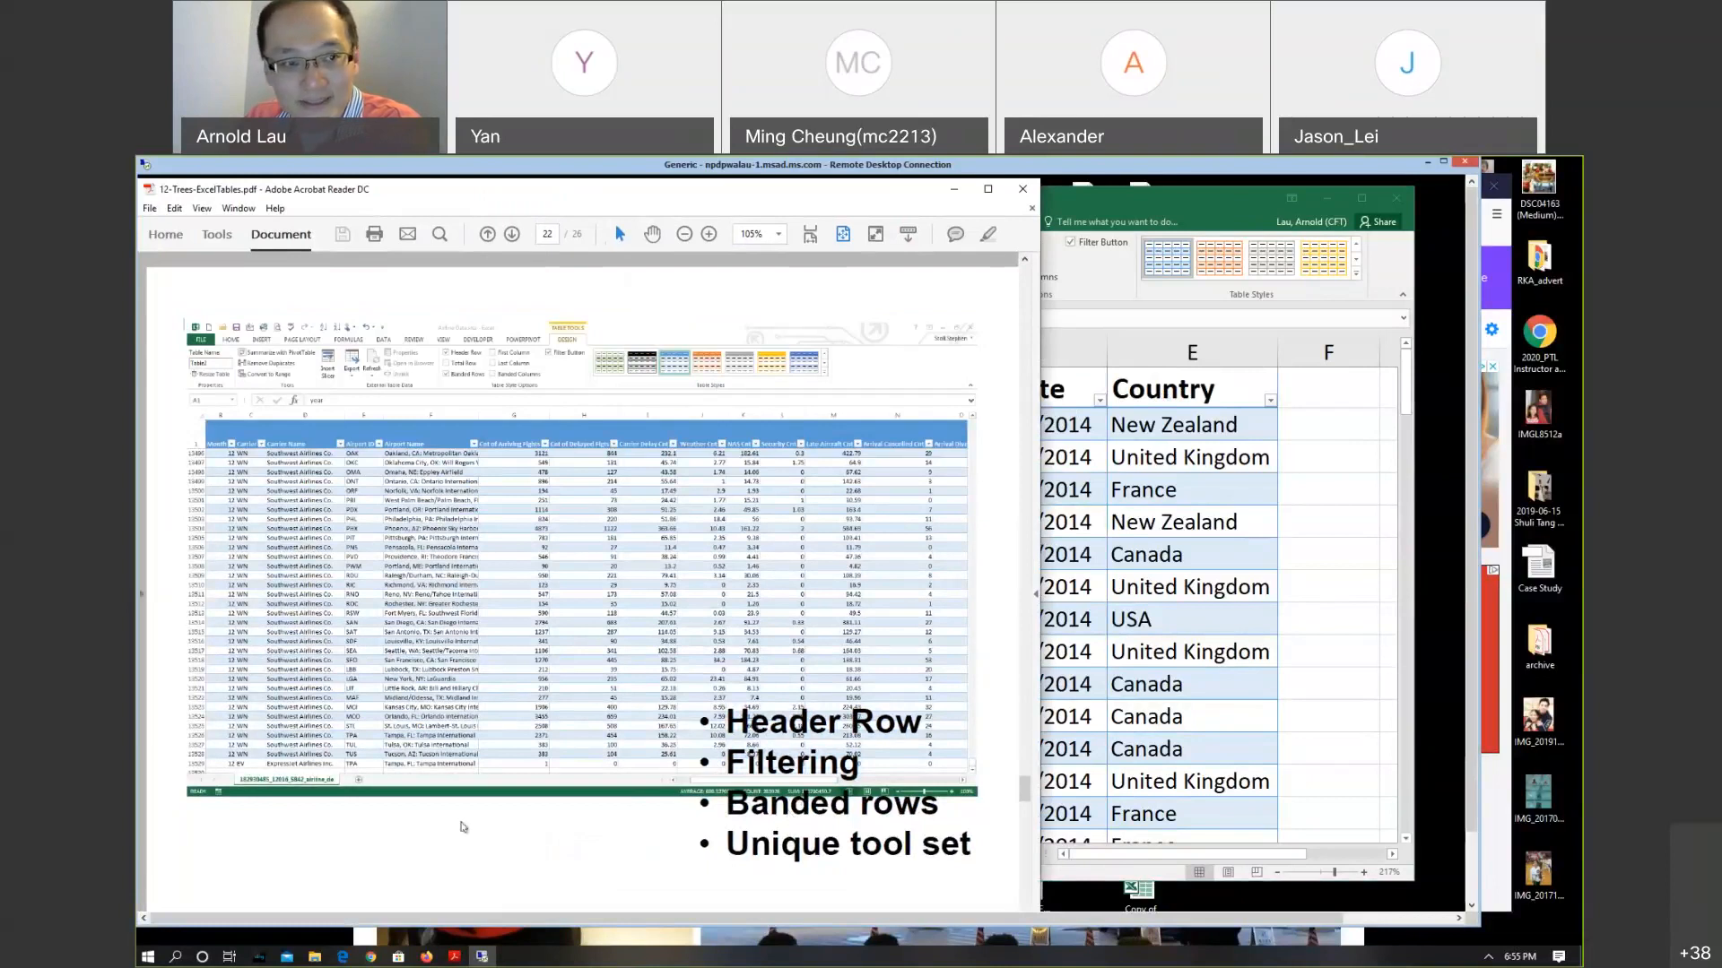
scroll(463, 826, down, 2)
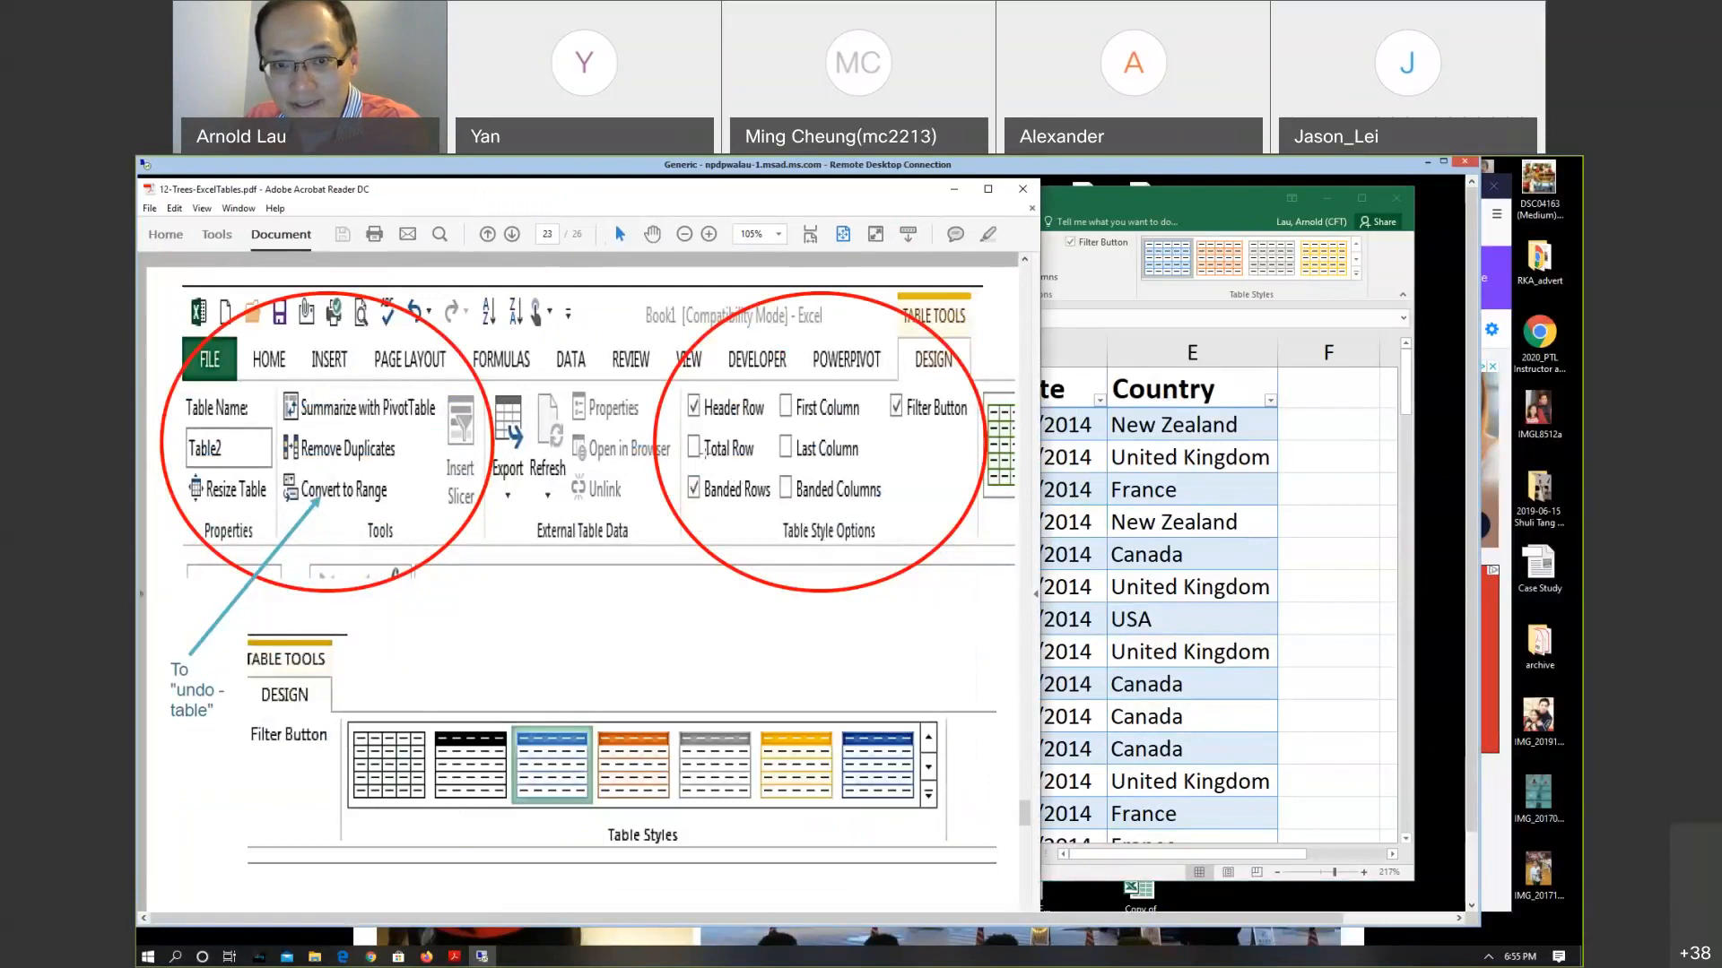
click(624, 646)
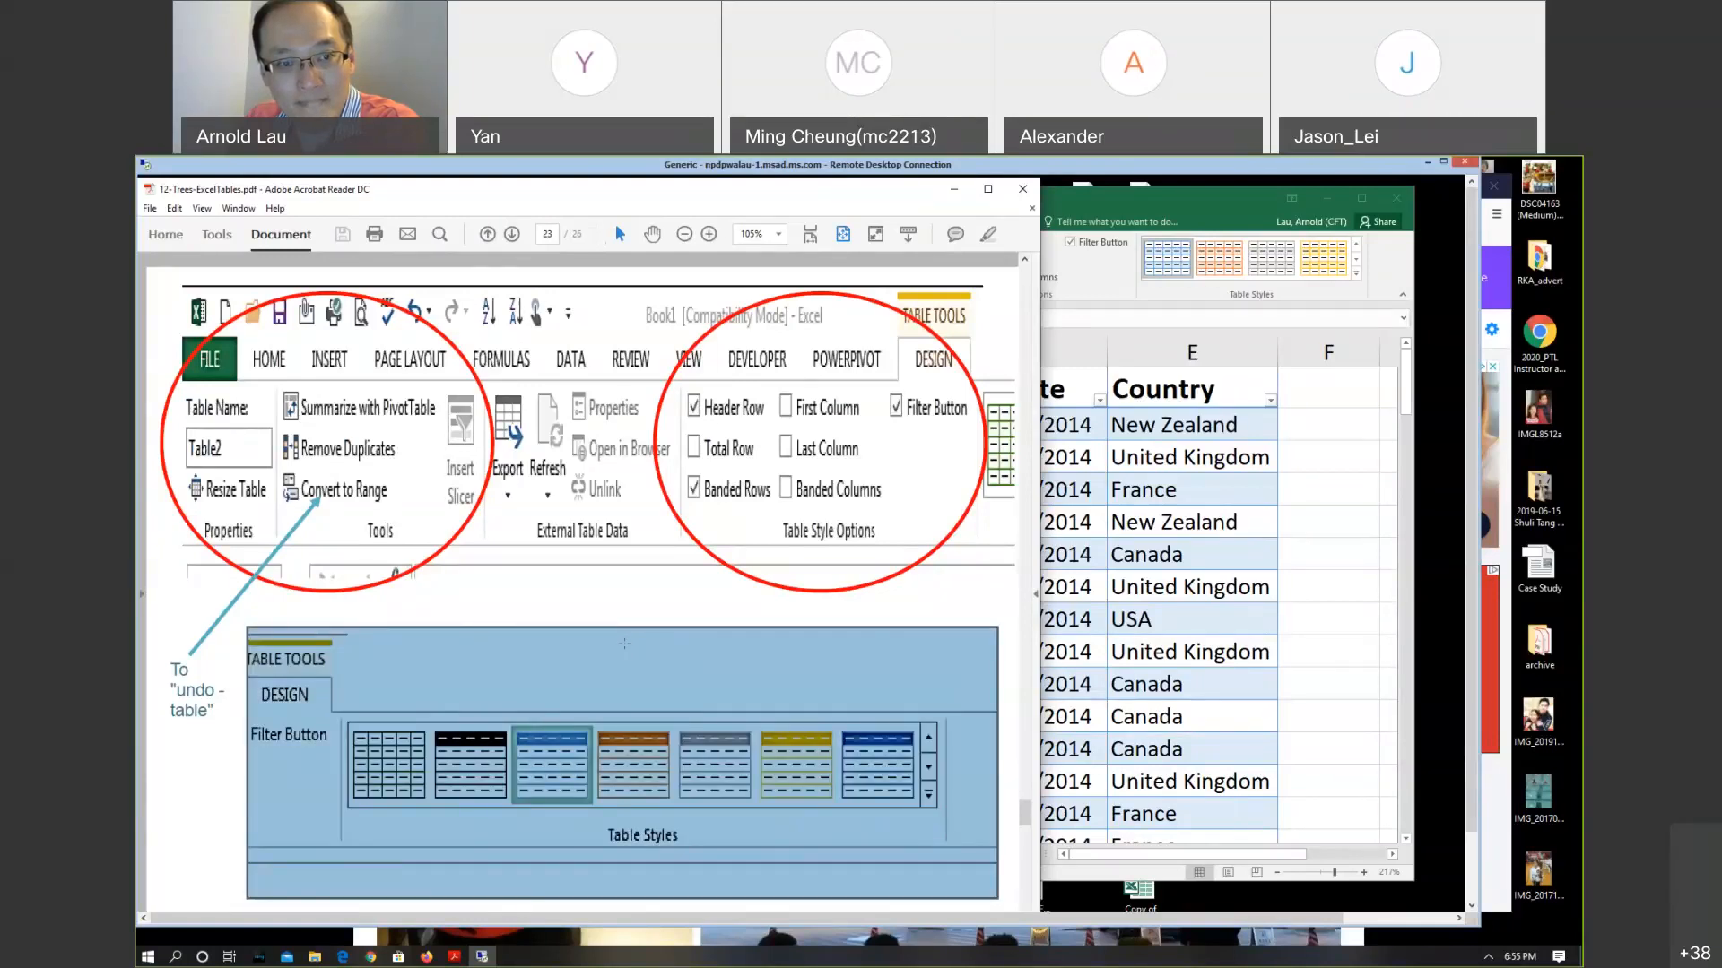
scroll(624, 644, down, 1)
scroll(624, 644, up, 1)
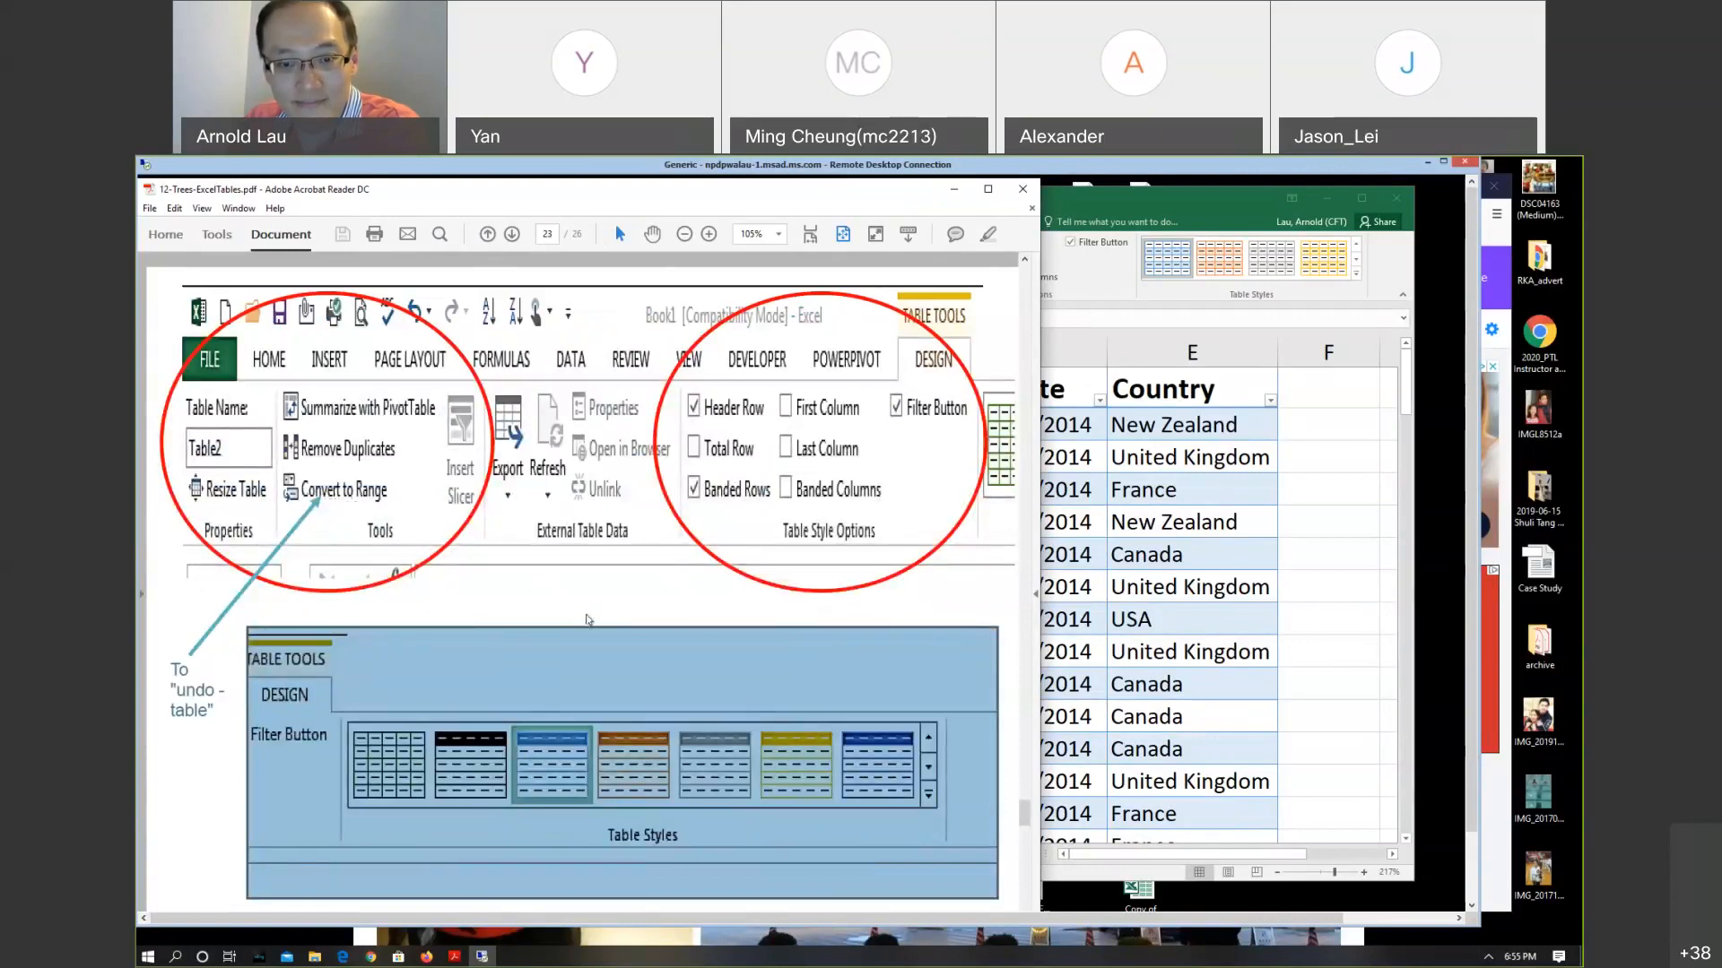
scroll(587, 619, down, 1)
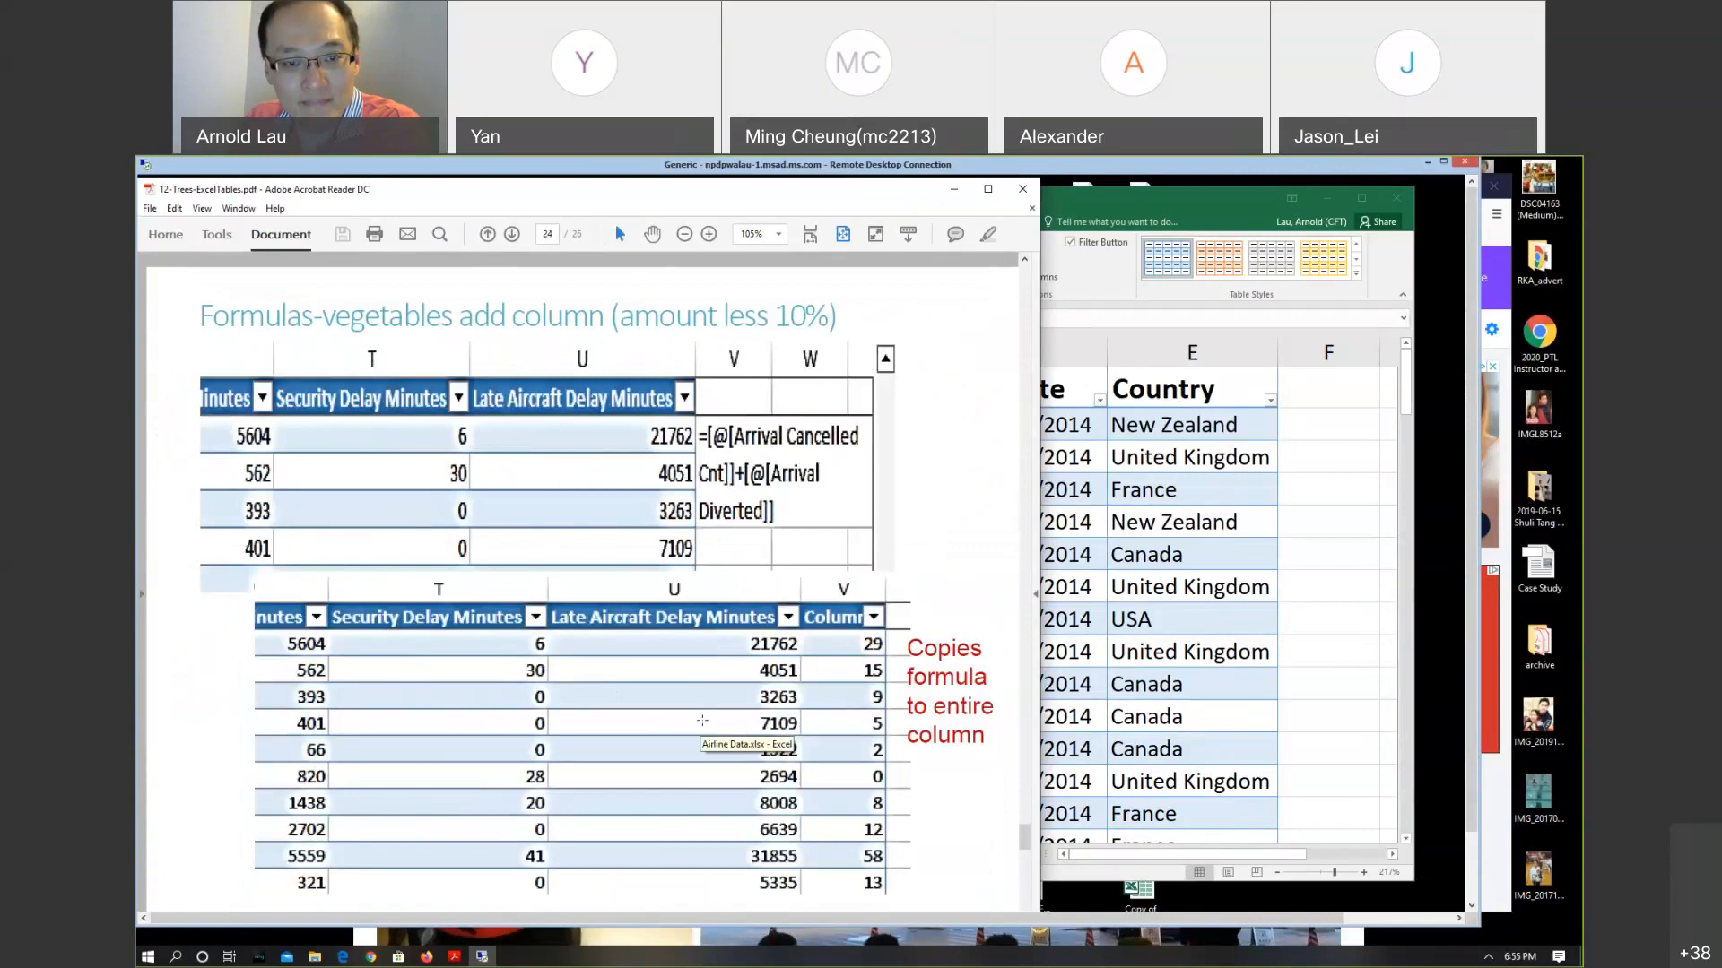
scroll(776, 632, down, 1)
scroll(775, 632, down, 1)
scroll(776, 632, up, 1)
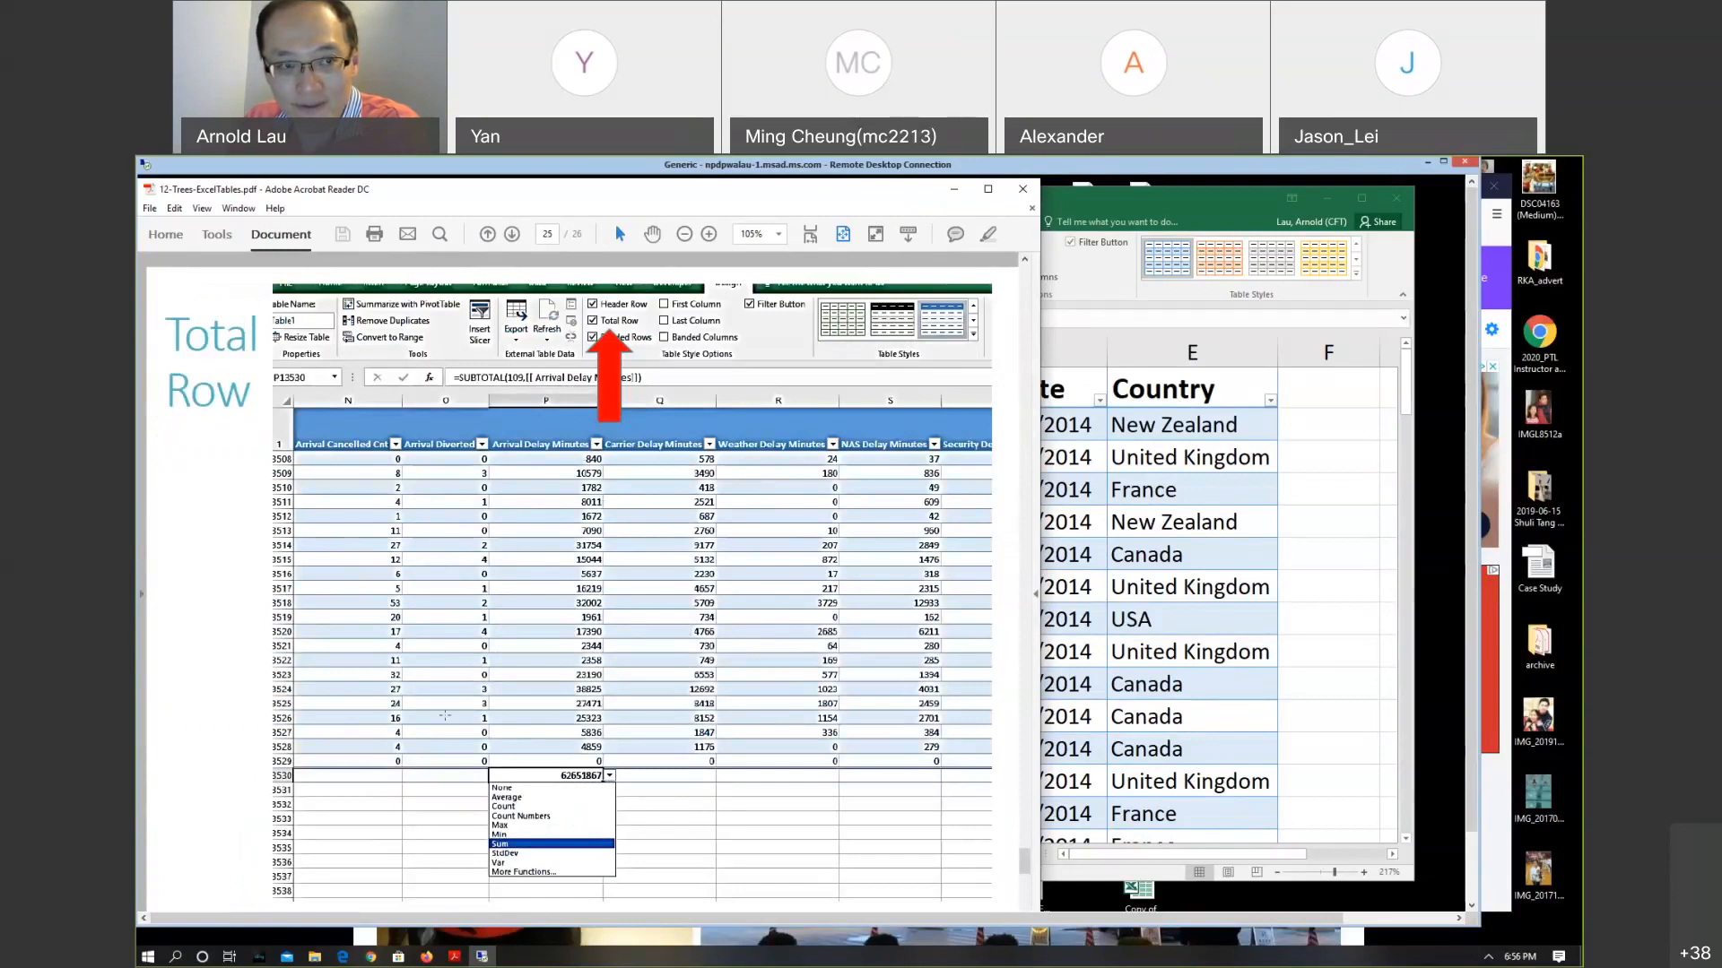
Switch back to the vegetables workbook in Excel and add a Total Row at the end of the Products table
click(1152, 197)
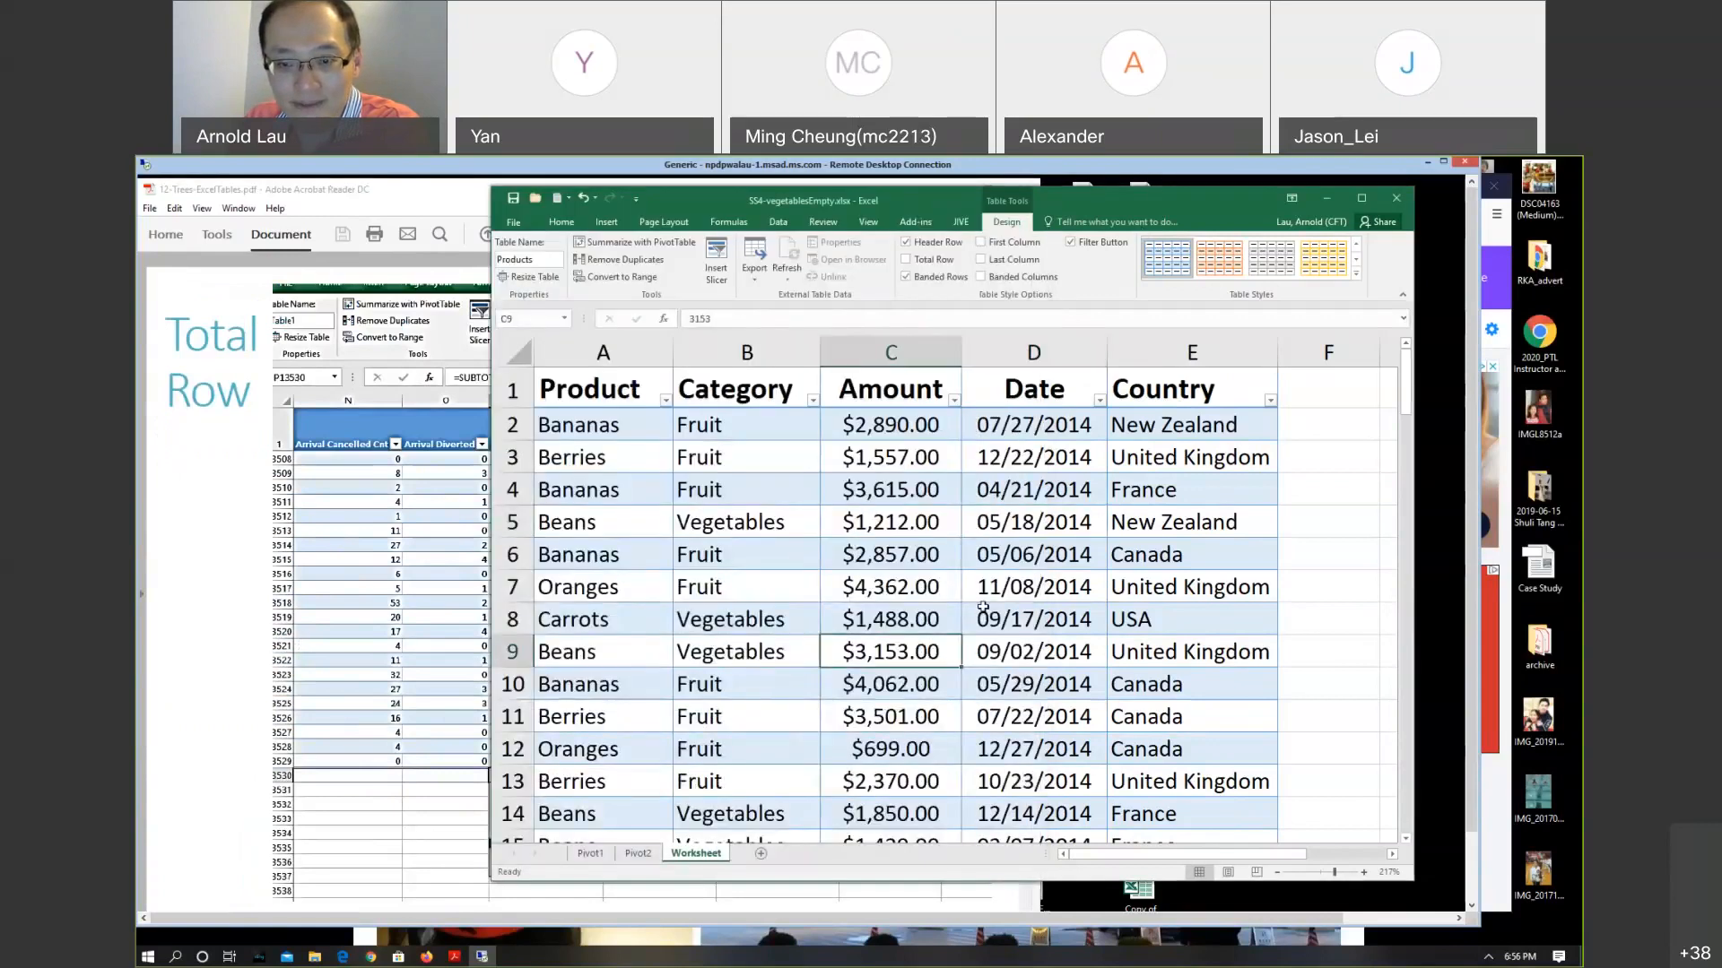
scroll(983, 607, down, 20)
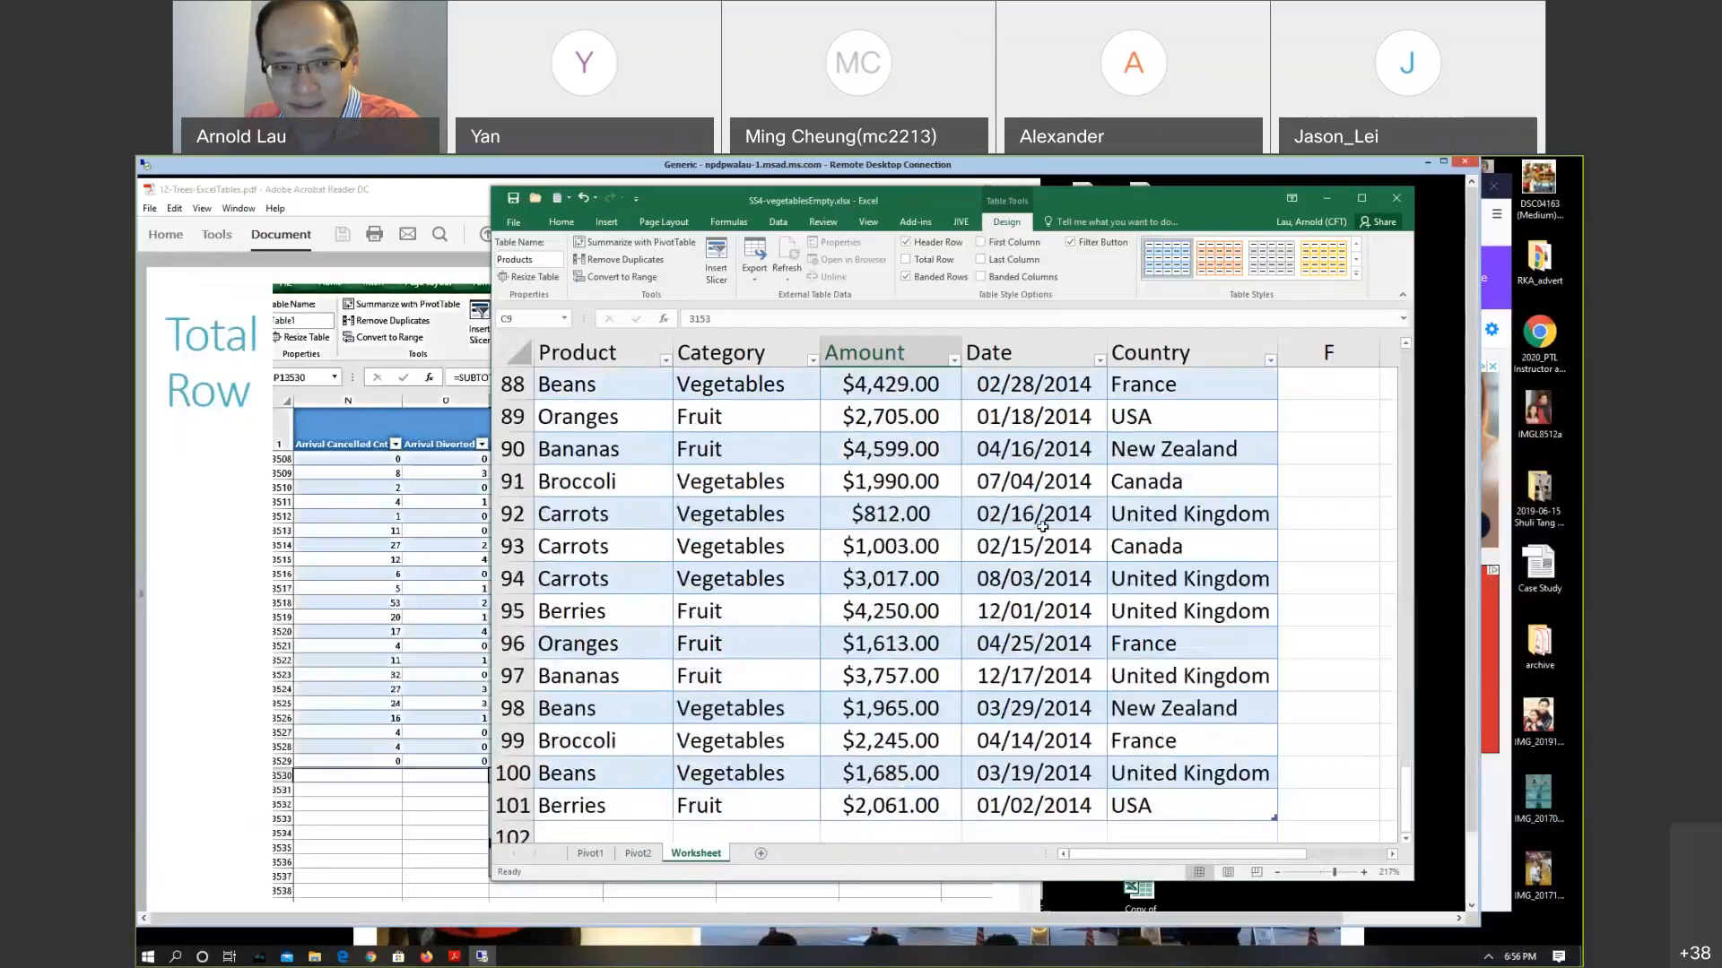
scroll(1042, 527, down, 2)
click(801, 537)
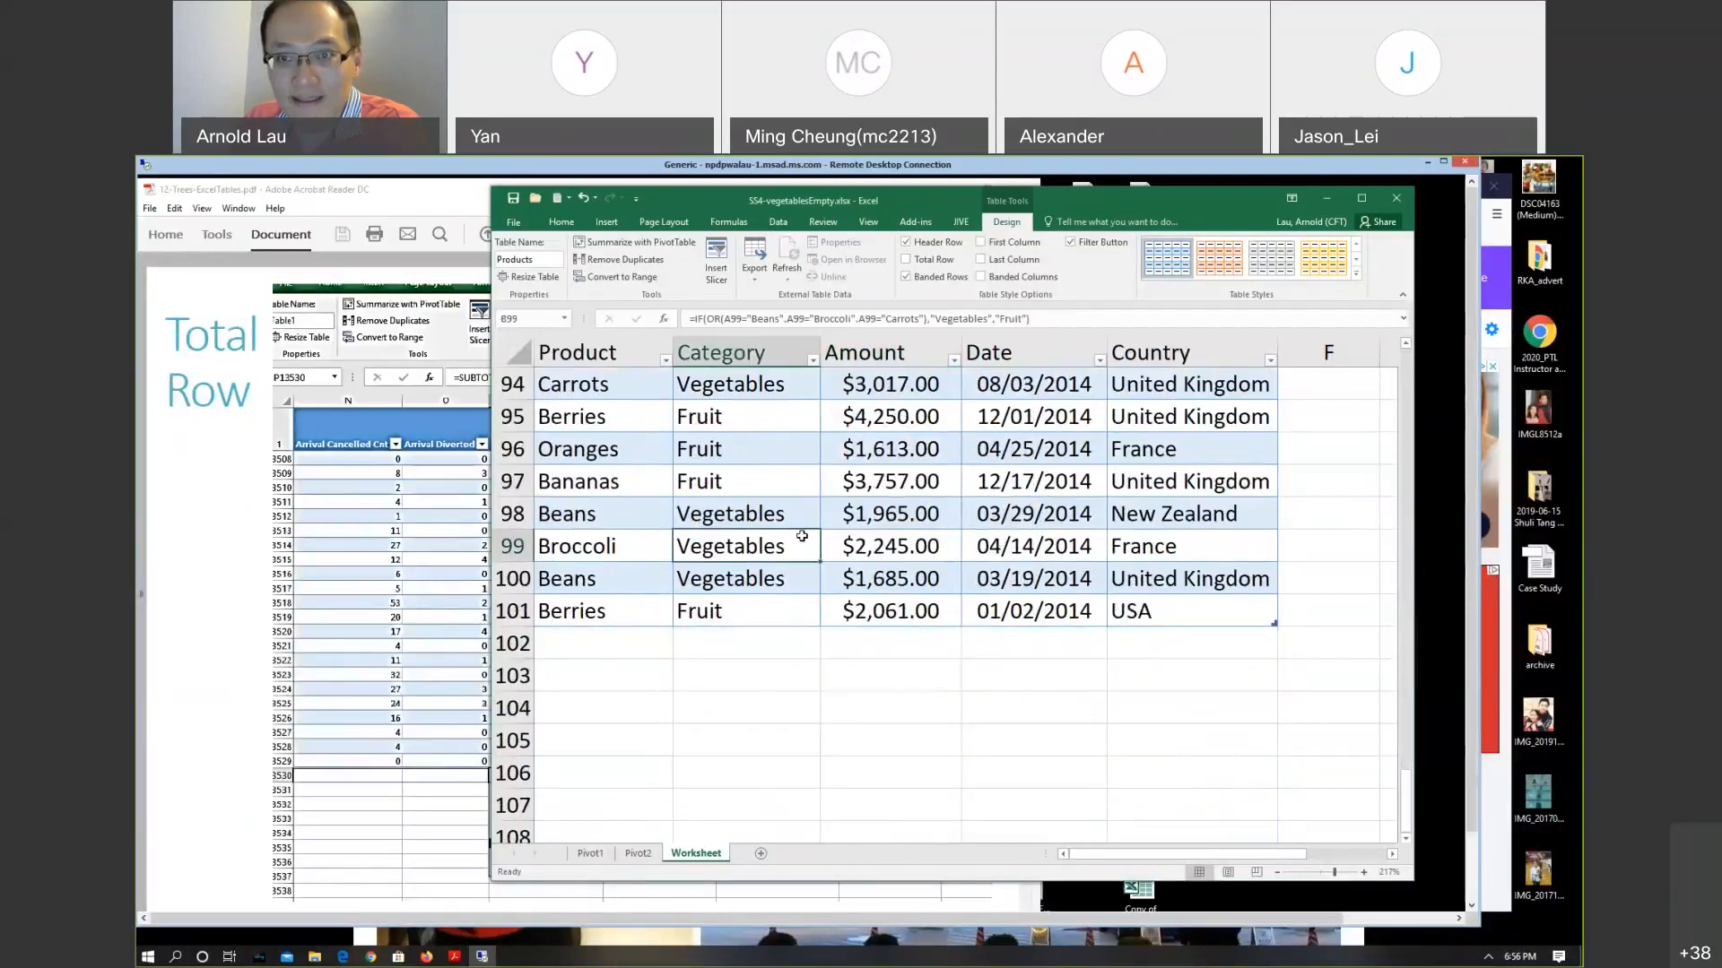
click(906, 260)
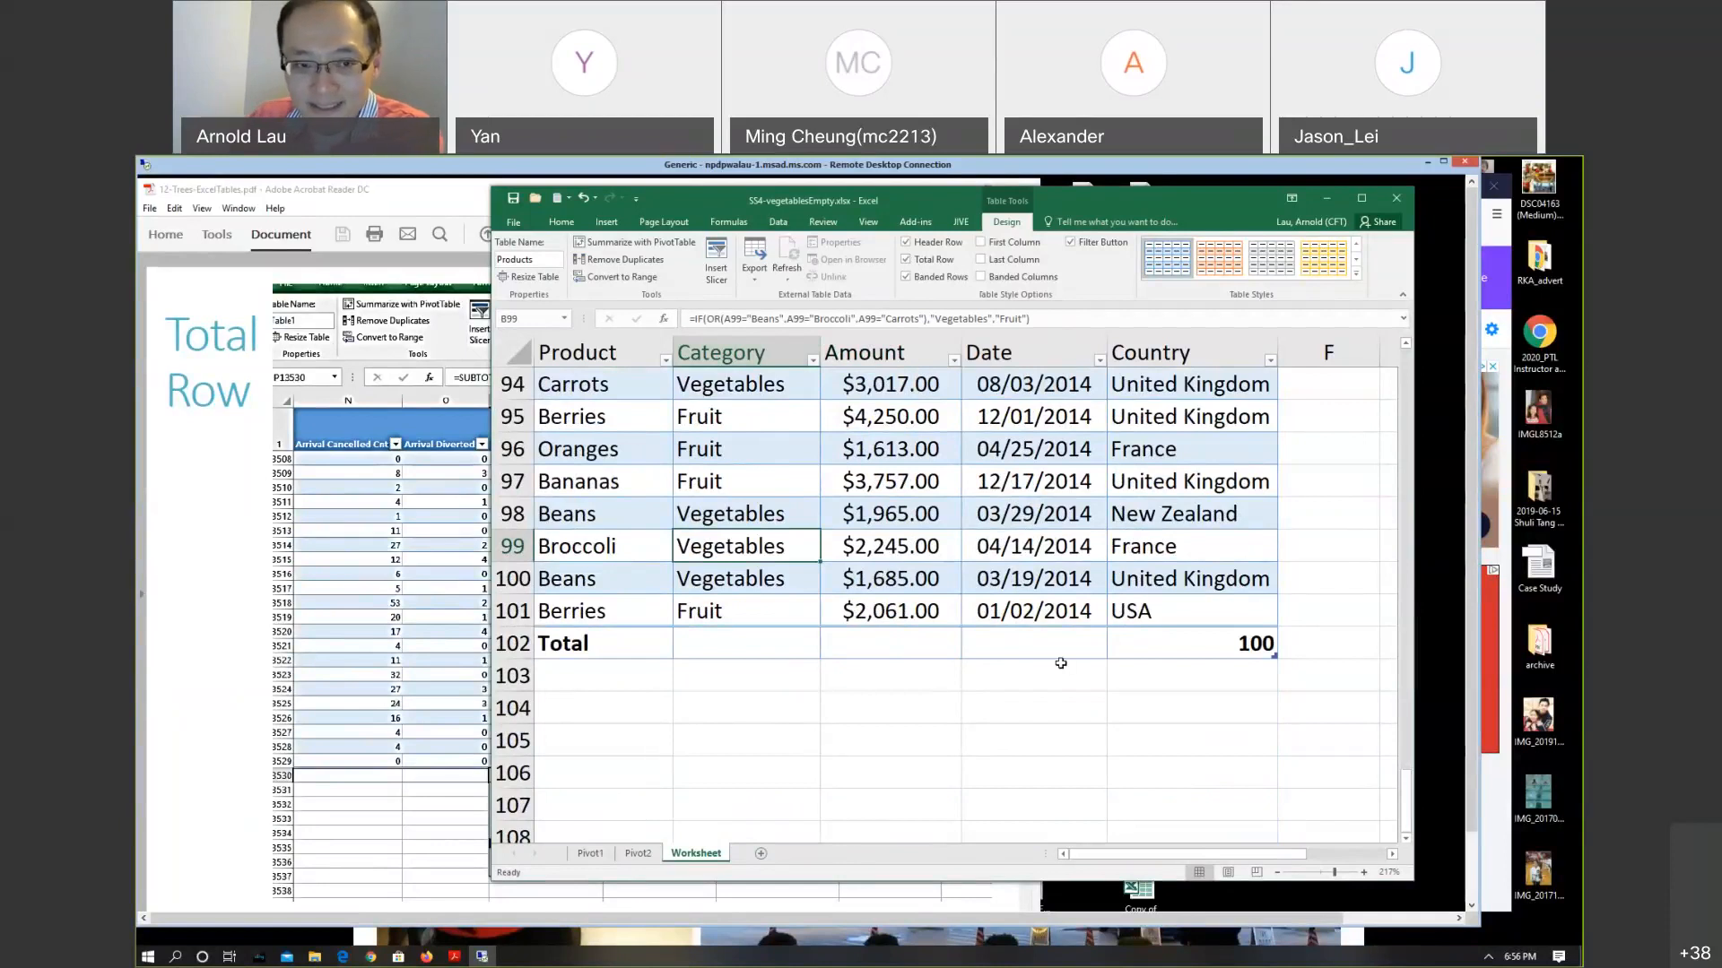
Set the Amount column's cell in the Total Row to the Sum function
click(882, 647)
click(967, 653)
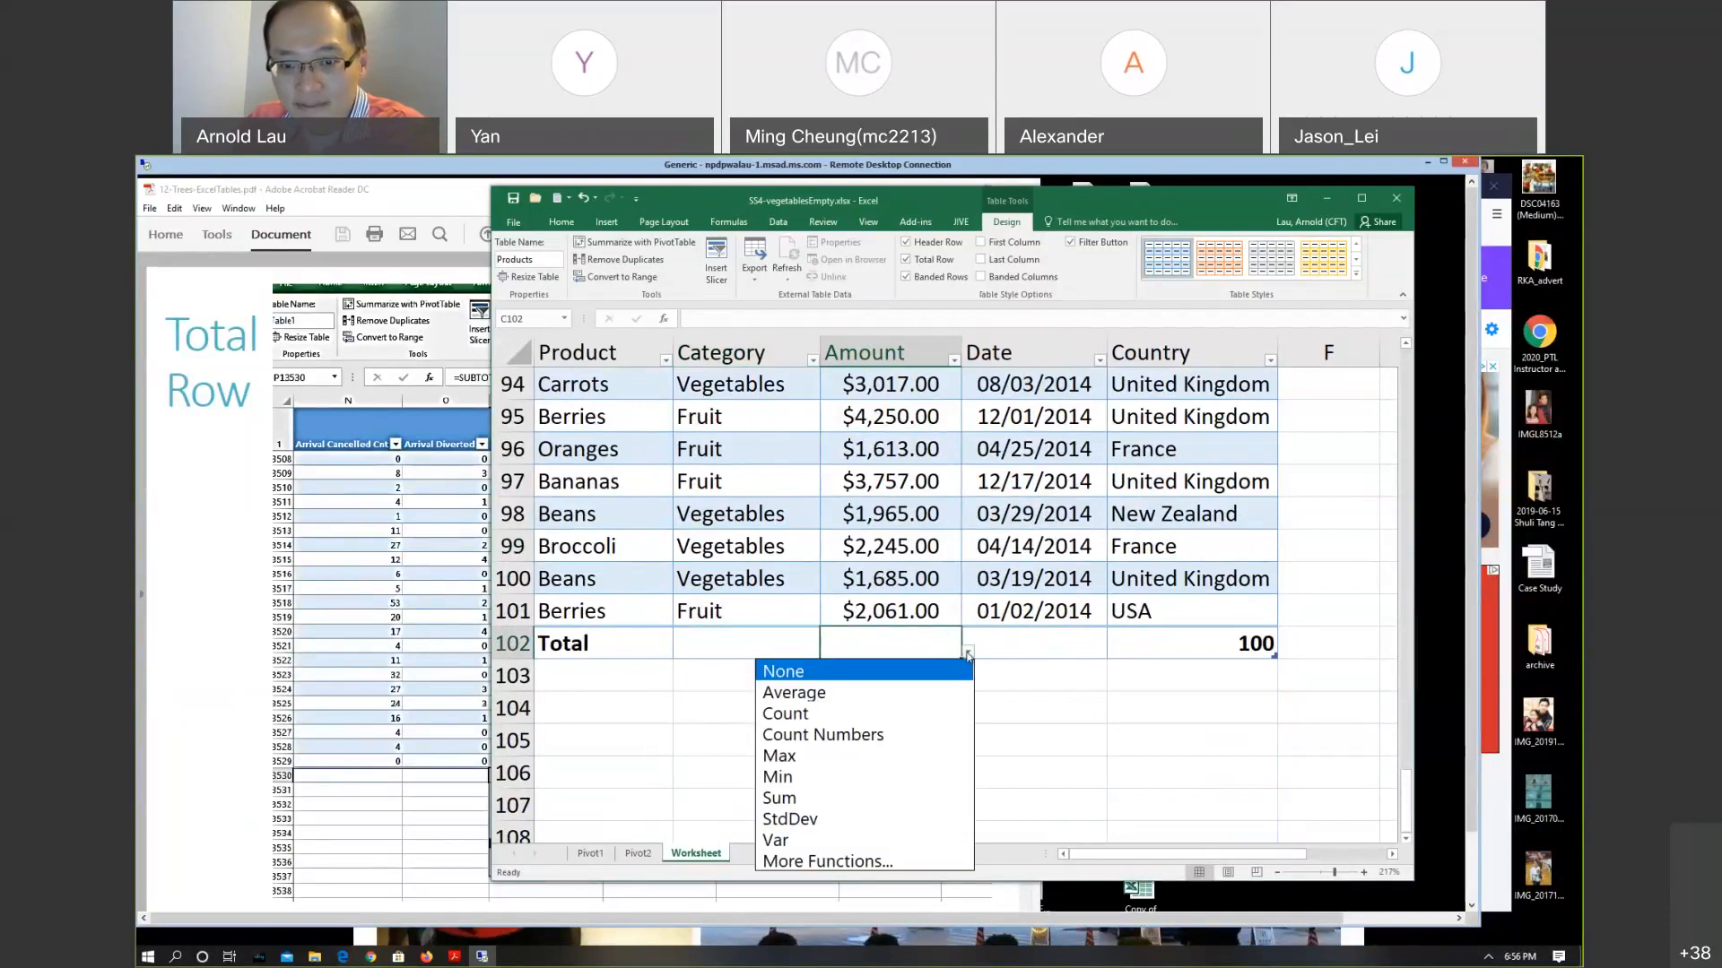
click(828, 802)
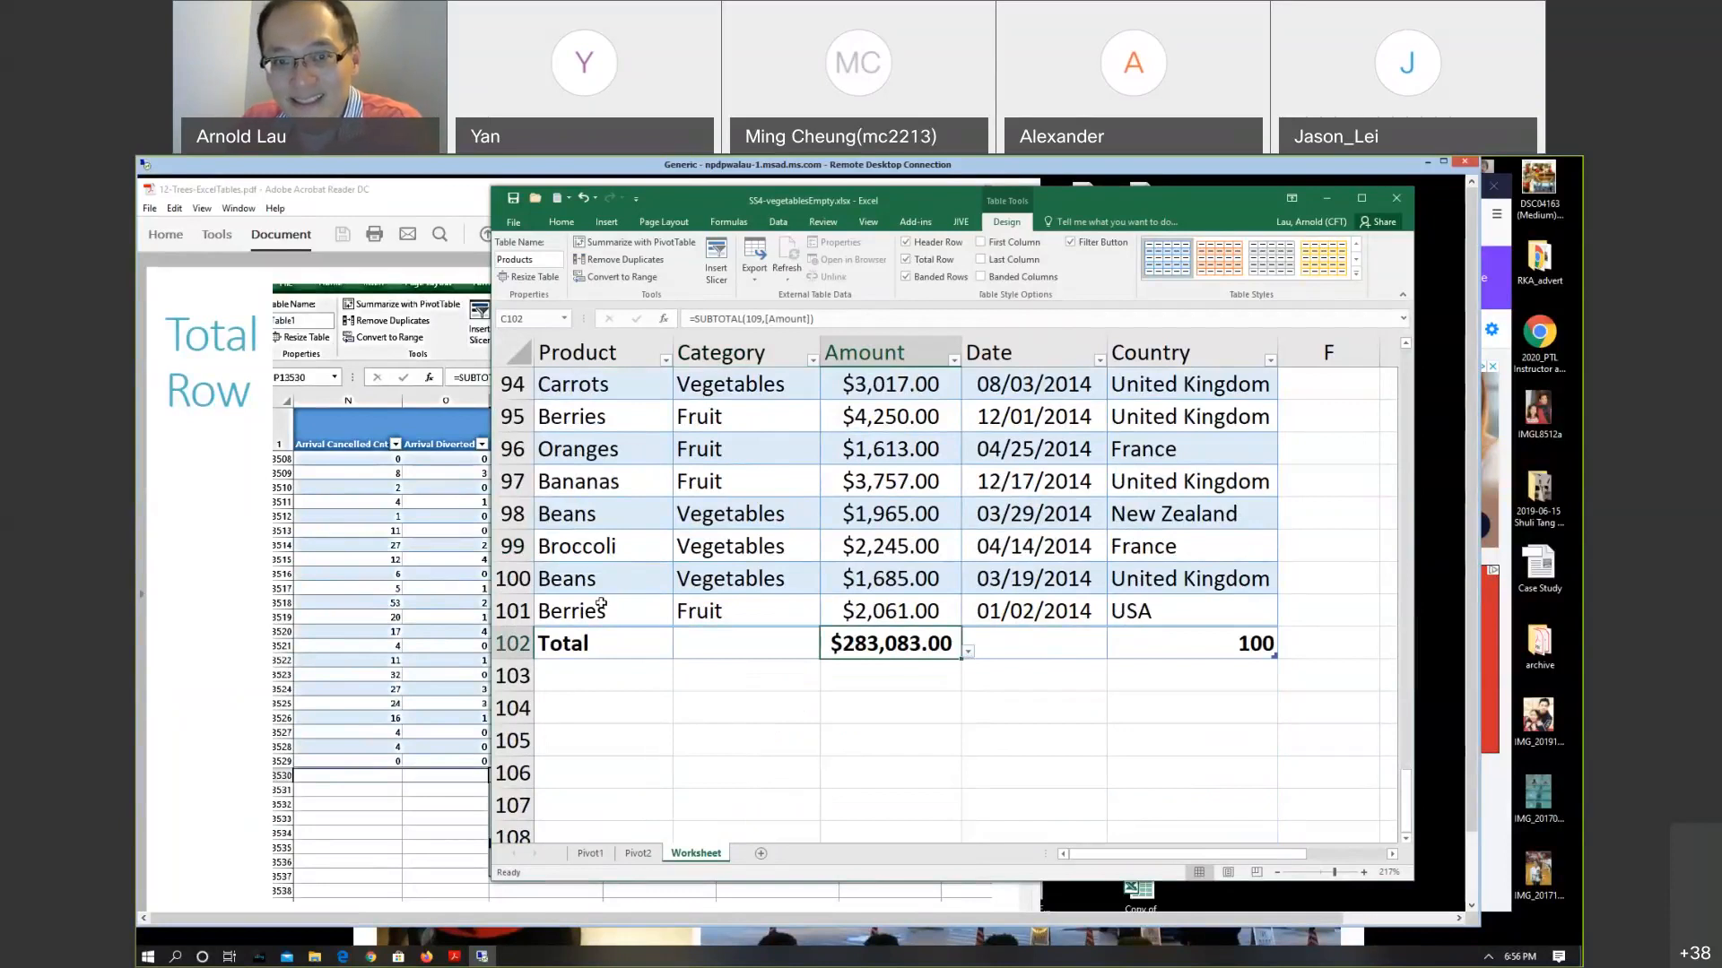
Filter the Product column to exclude Apples
click(664, 361)
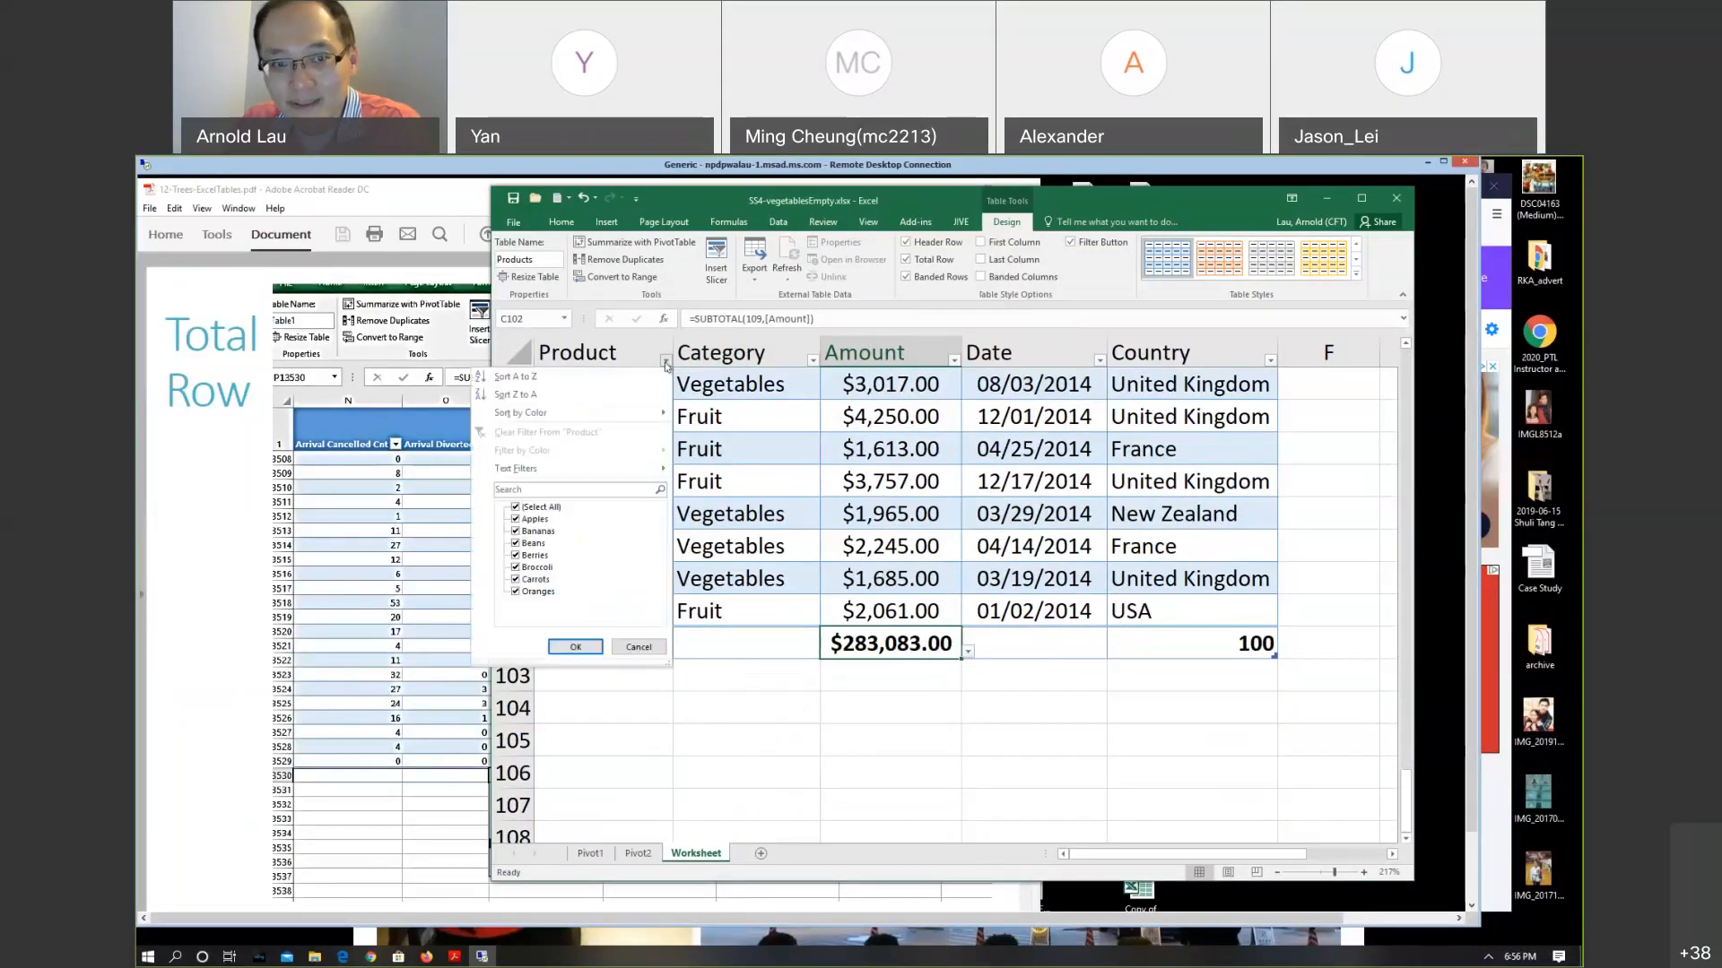
click(538, 520)
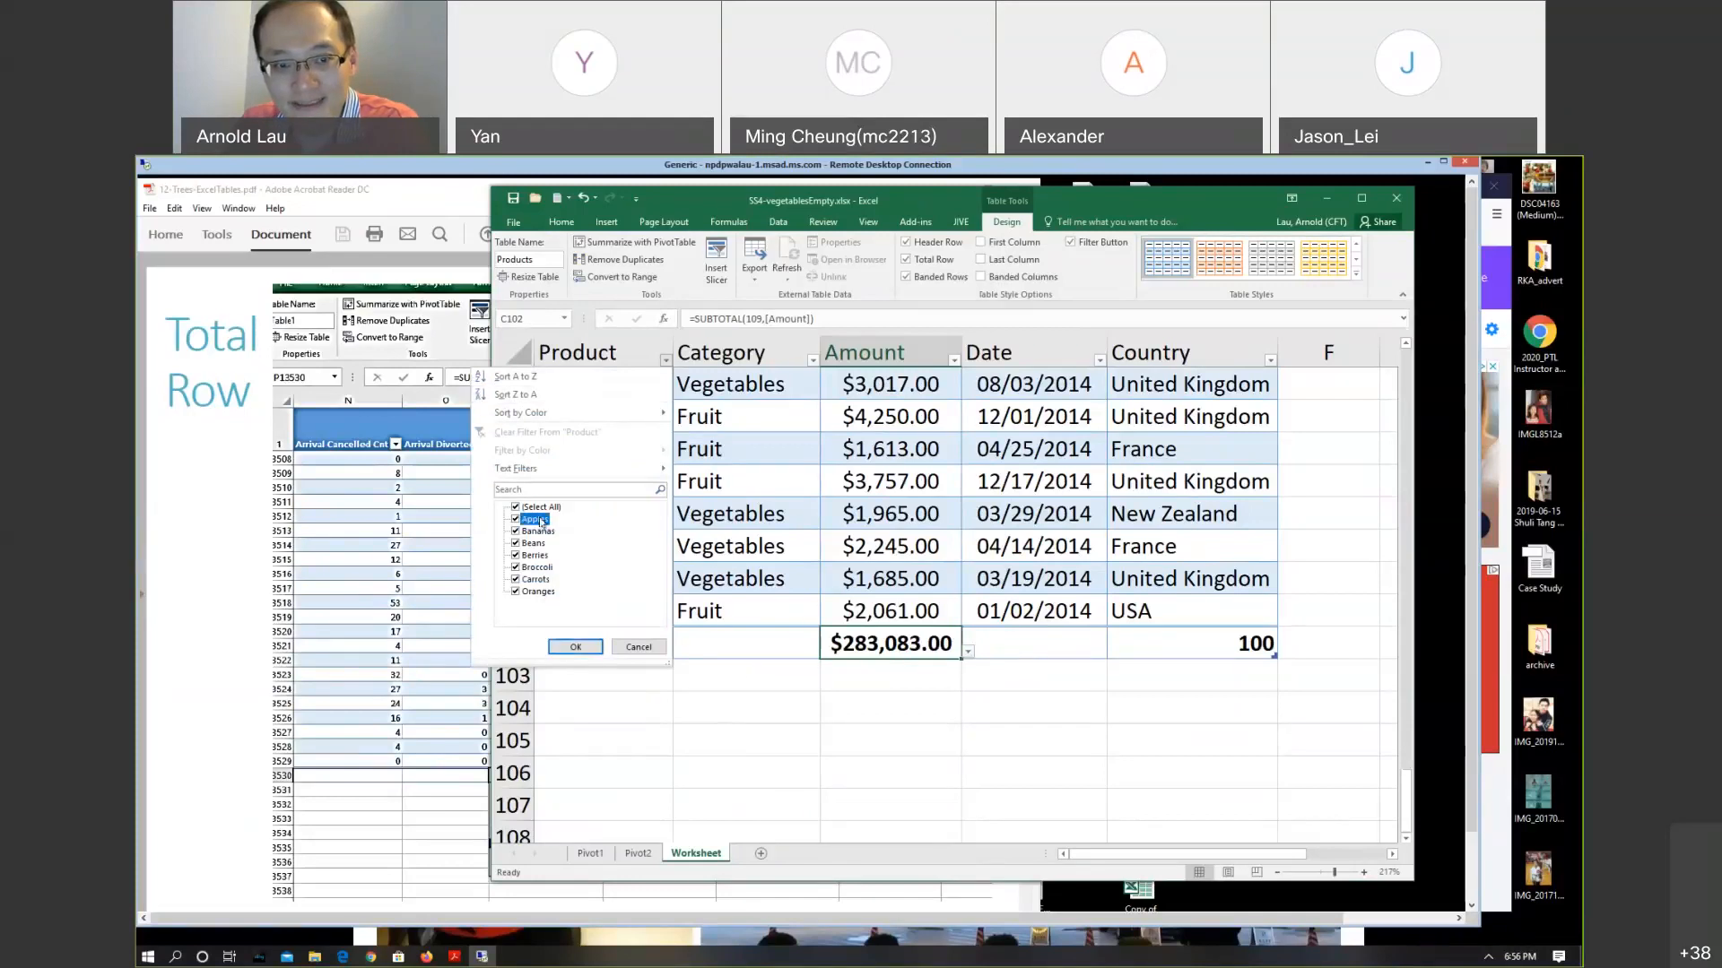
click(558, 647)
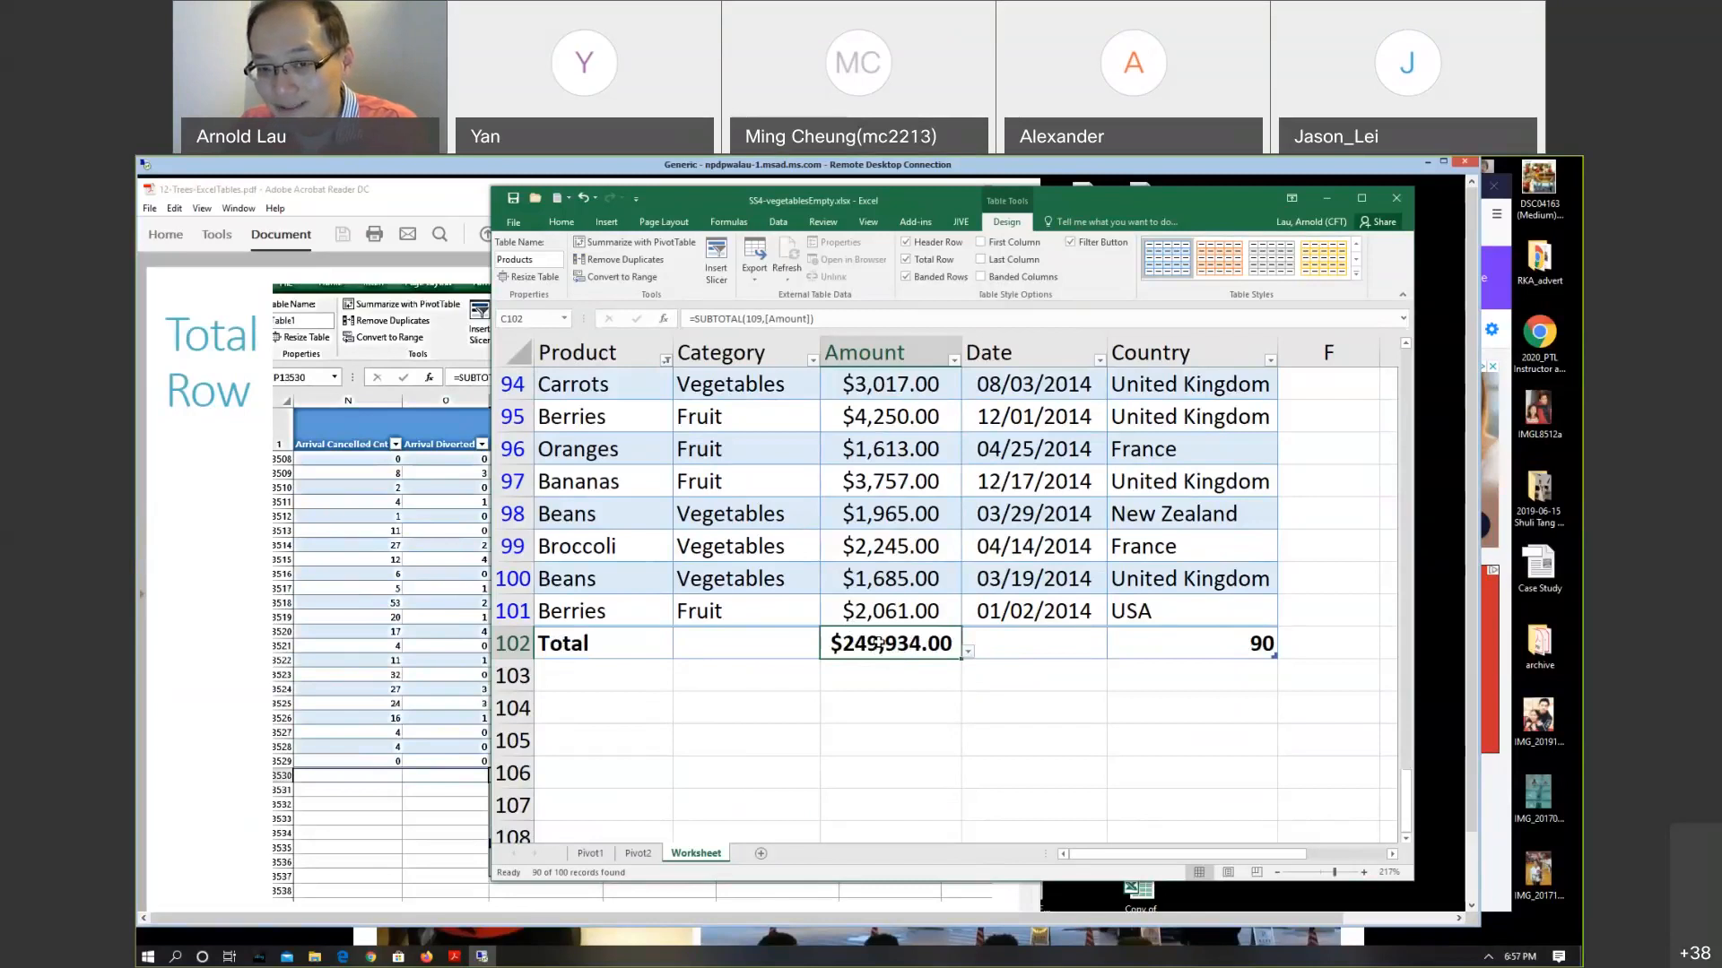
Include Apples again in the Product column's filter
click(665, 359)
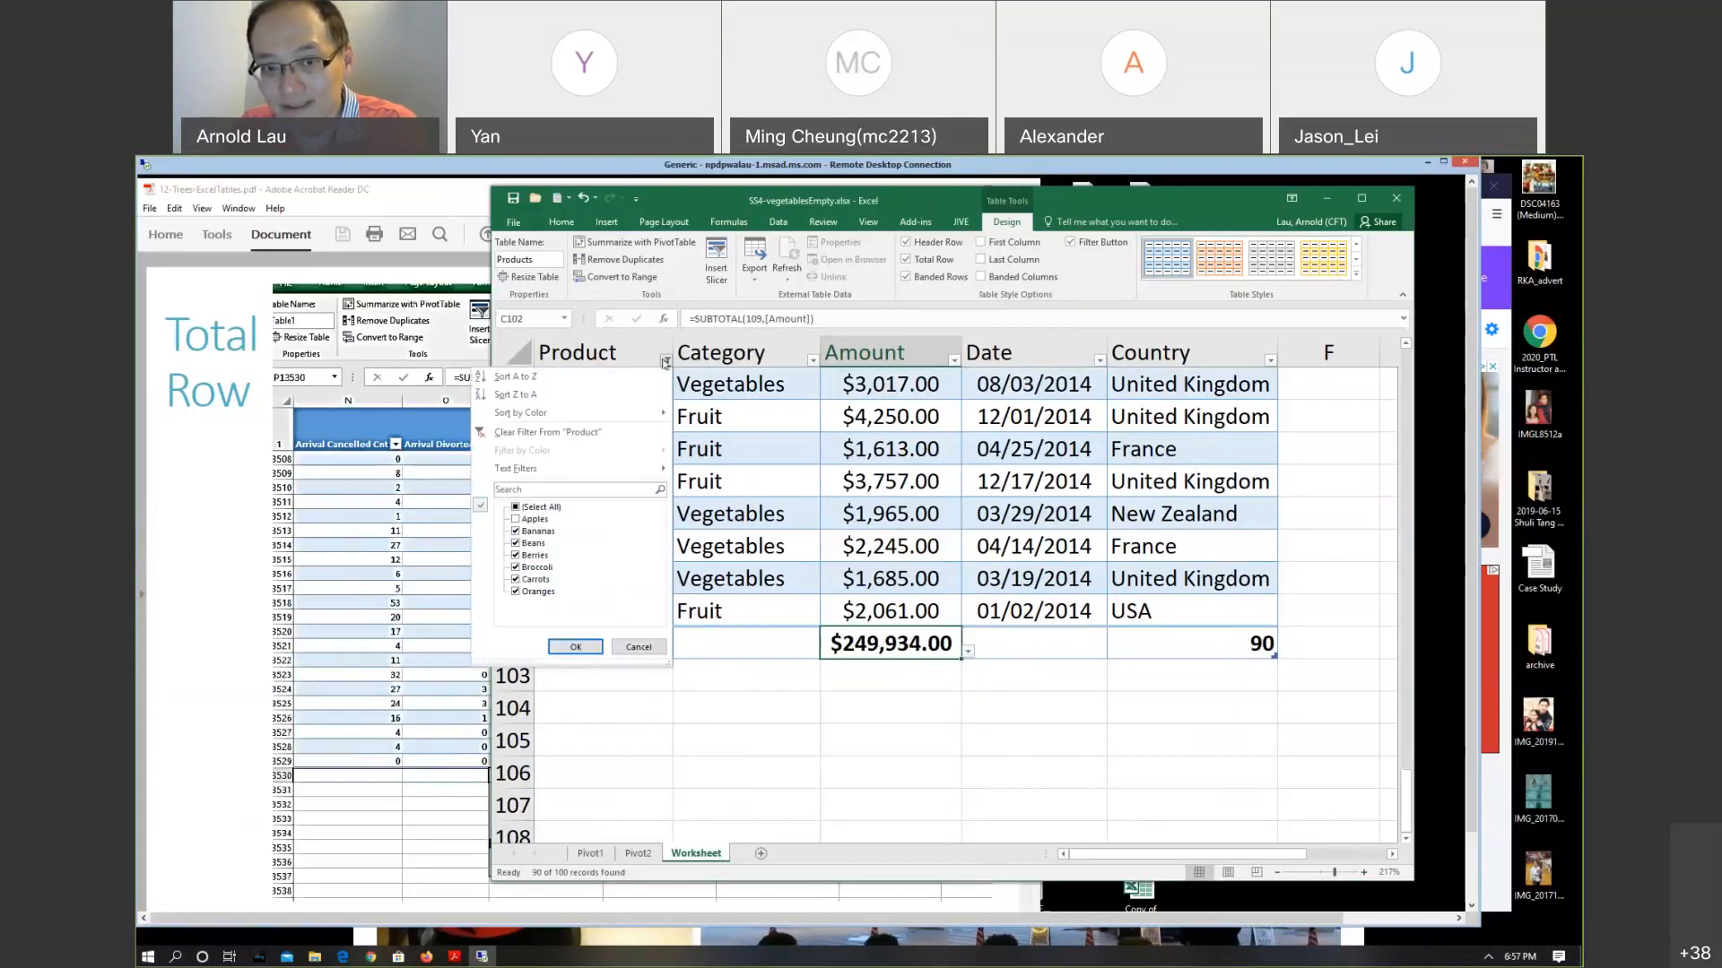
click(537, 522)
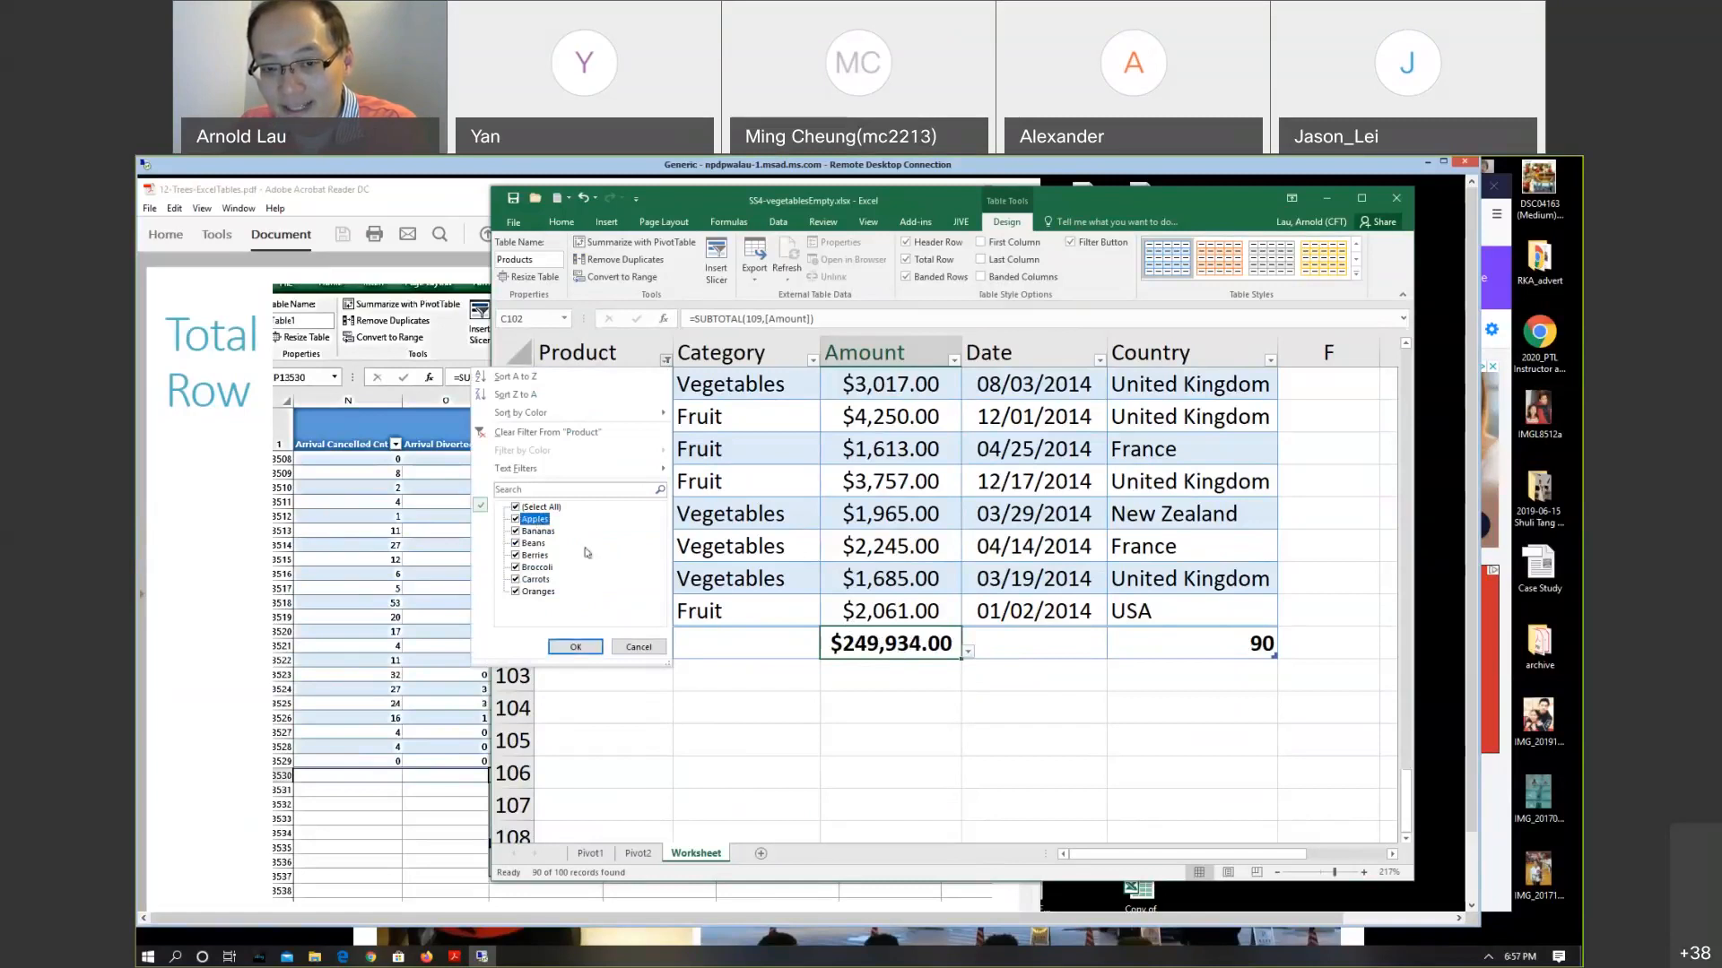
click(579, 646)
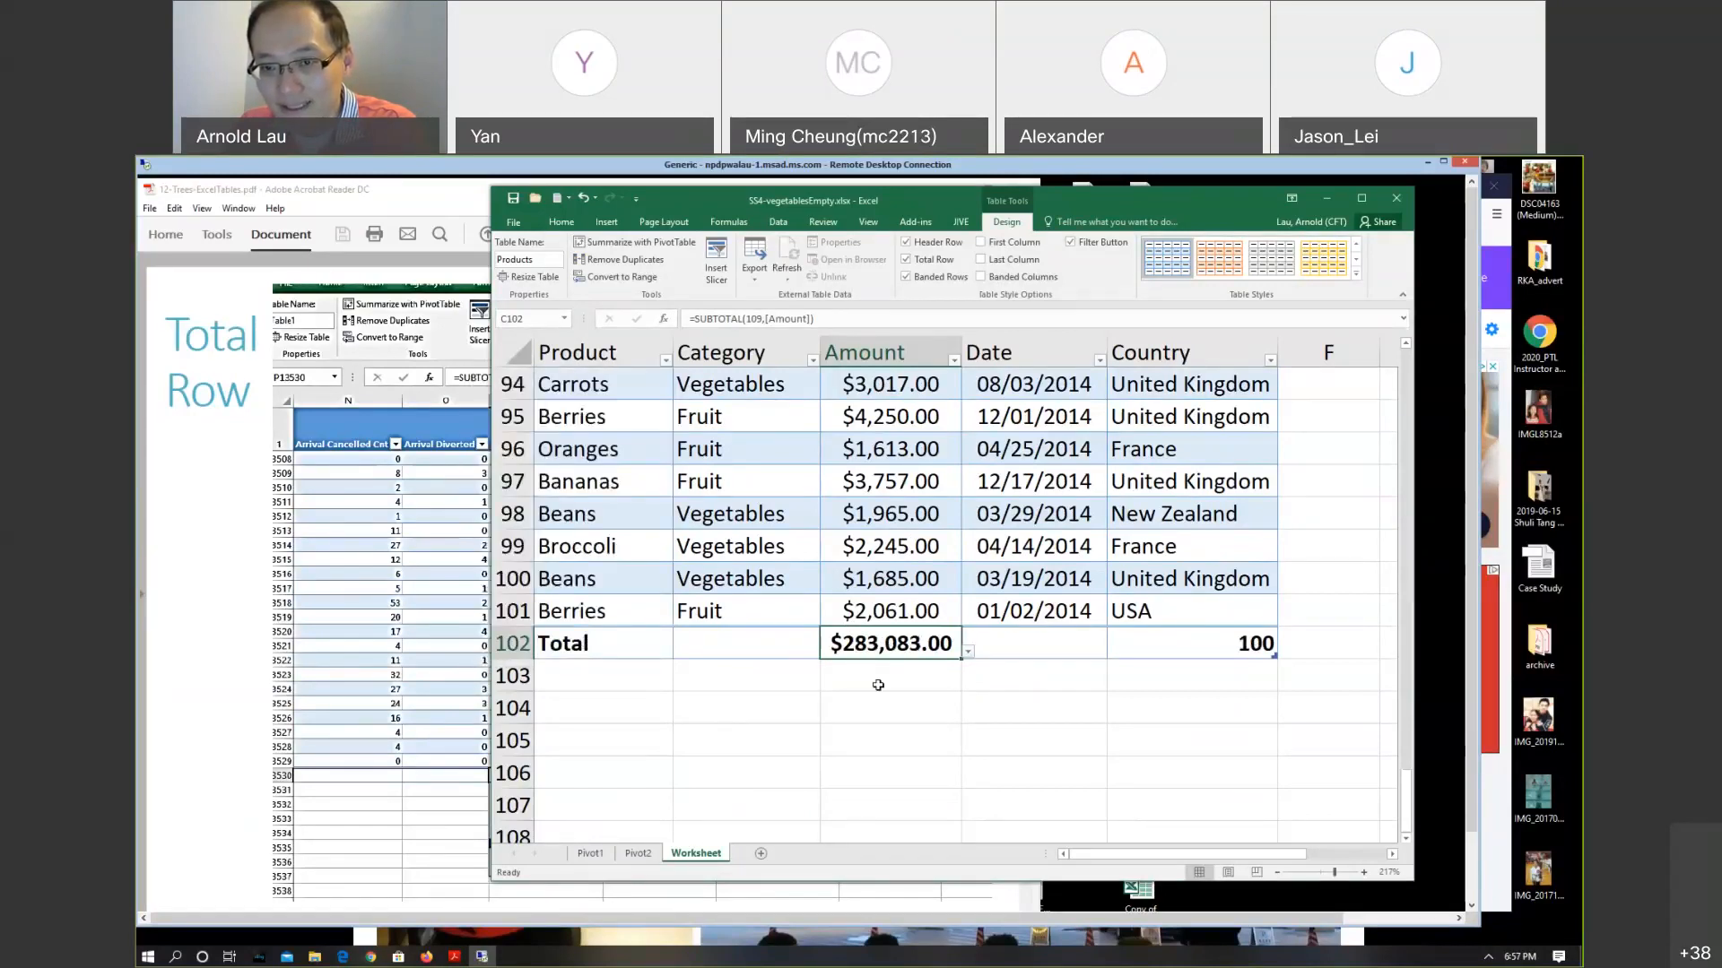
Set the Category column's cell in the Total Row to the Count function
scroll(846, 553, up, 5)
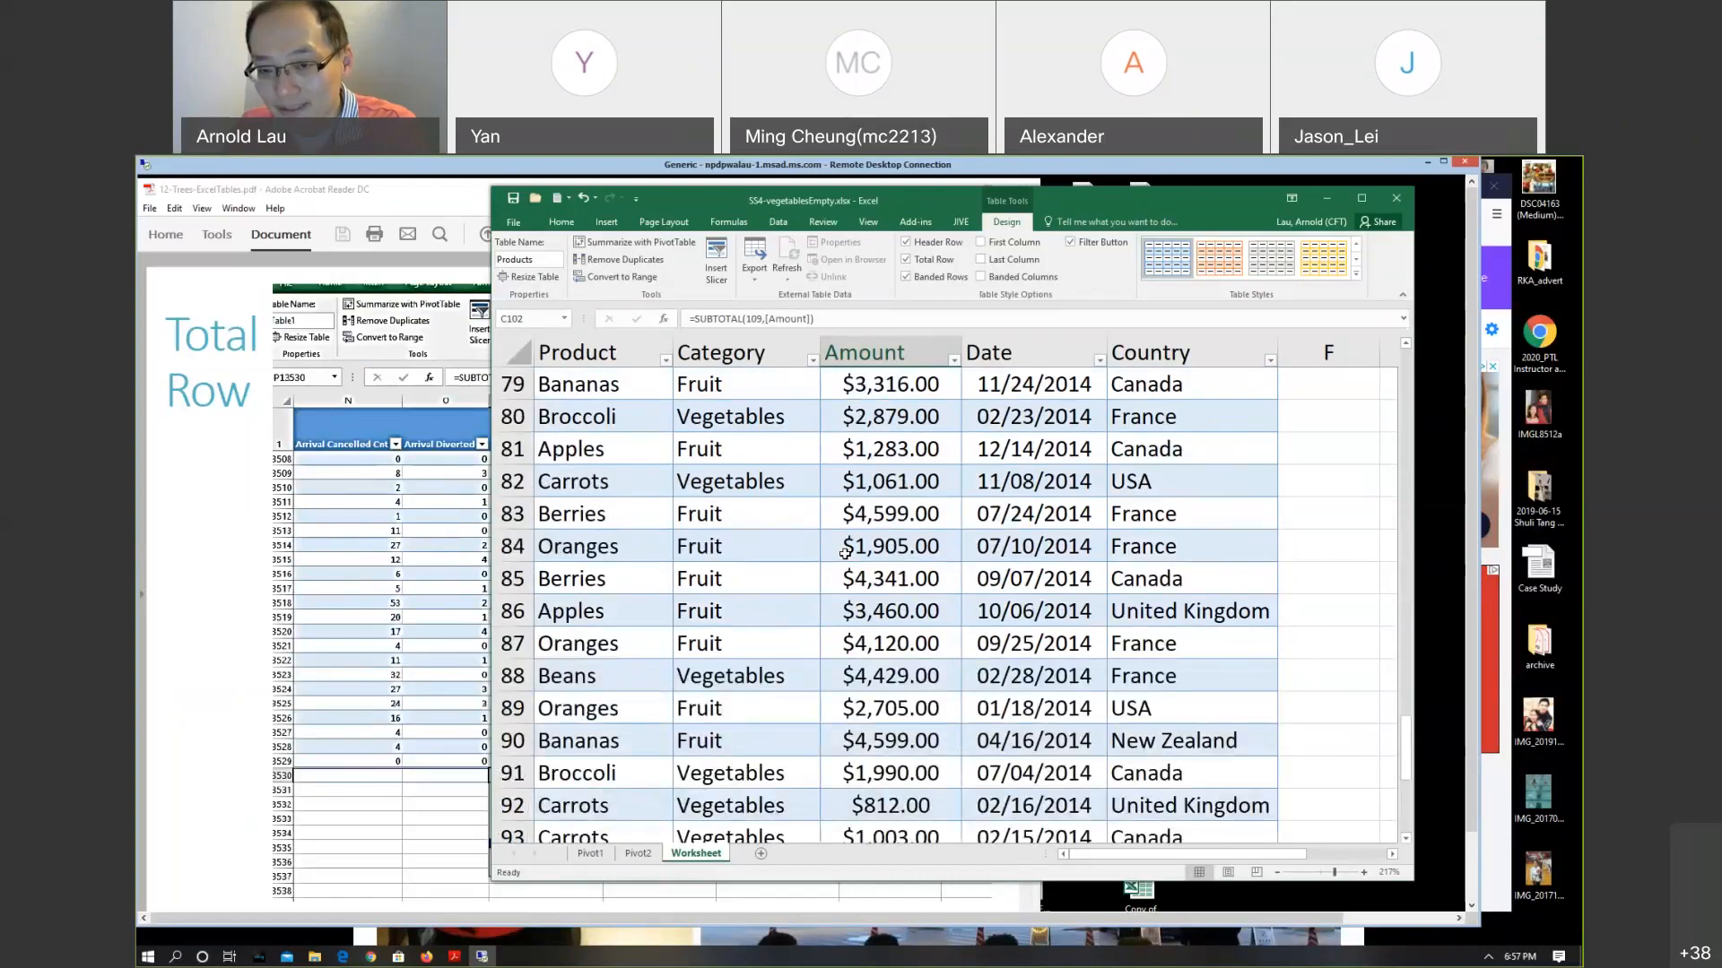
scroll(845, 553, down, 4)
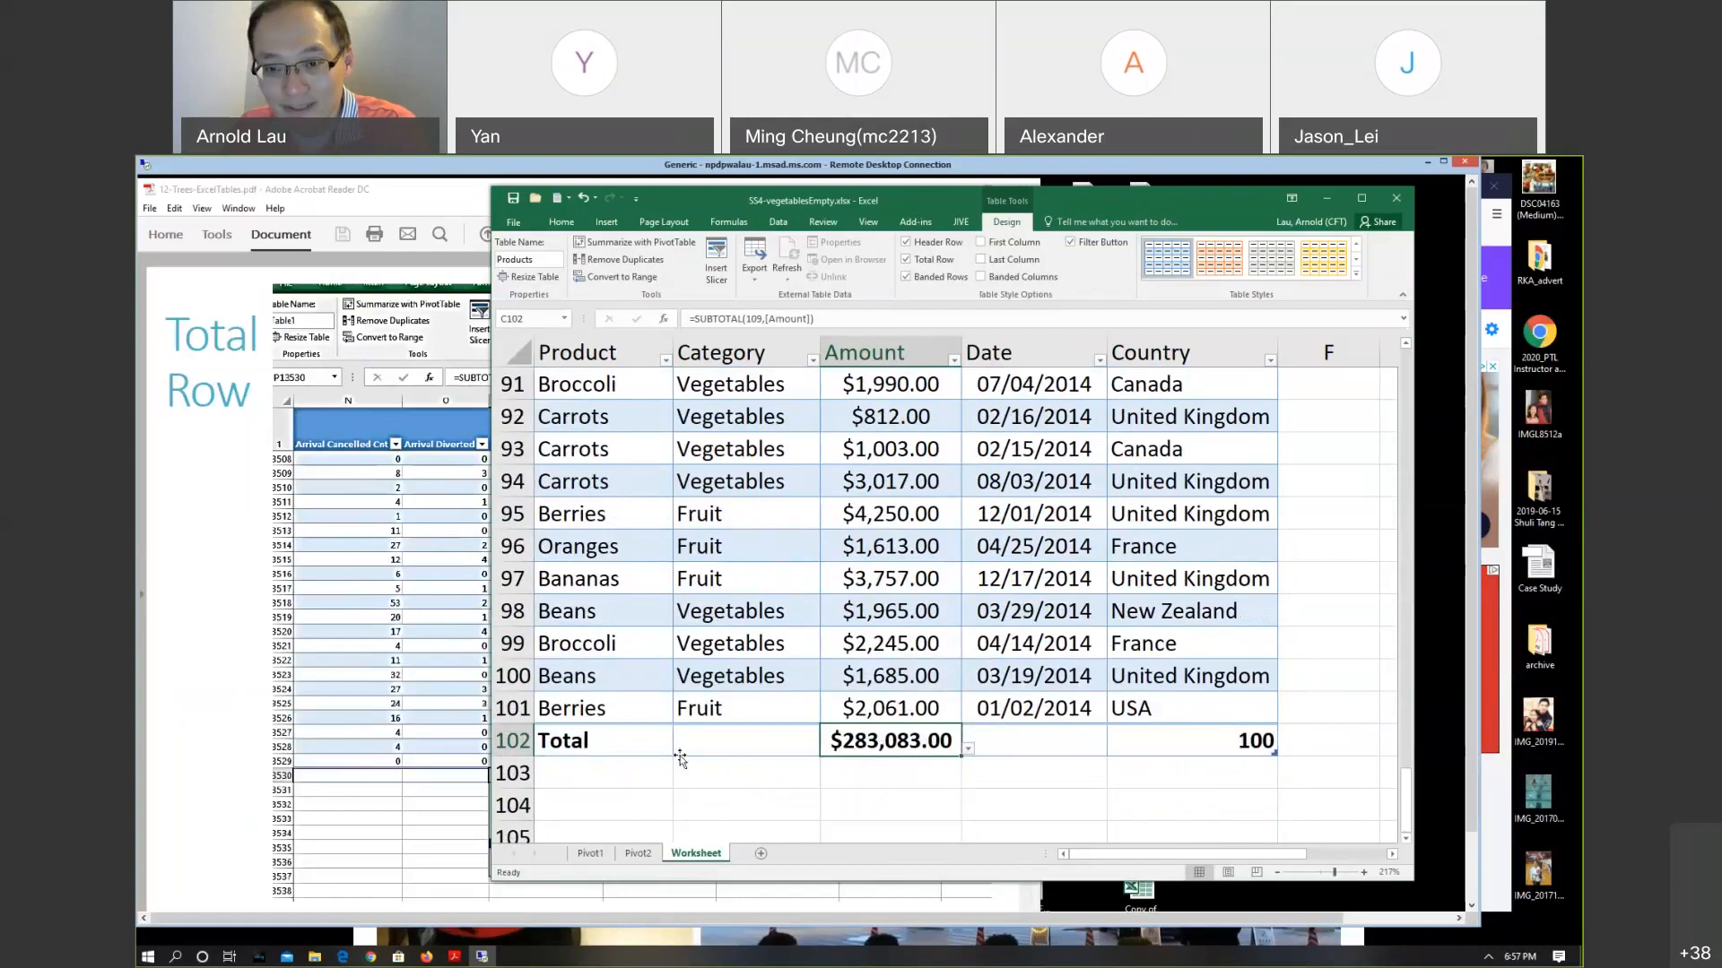
click(778, 746)
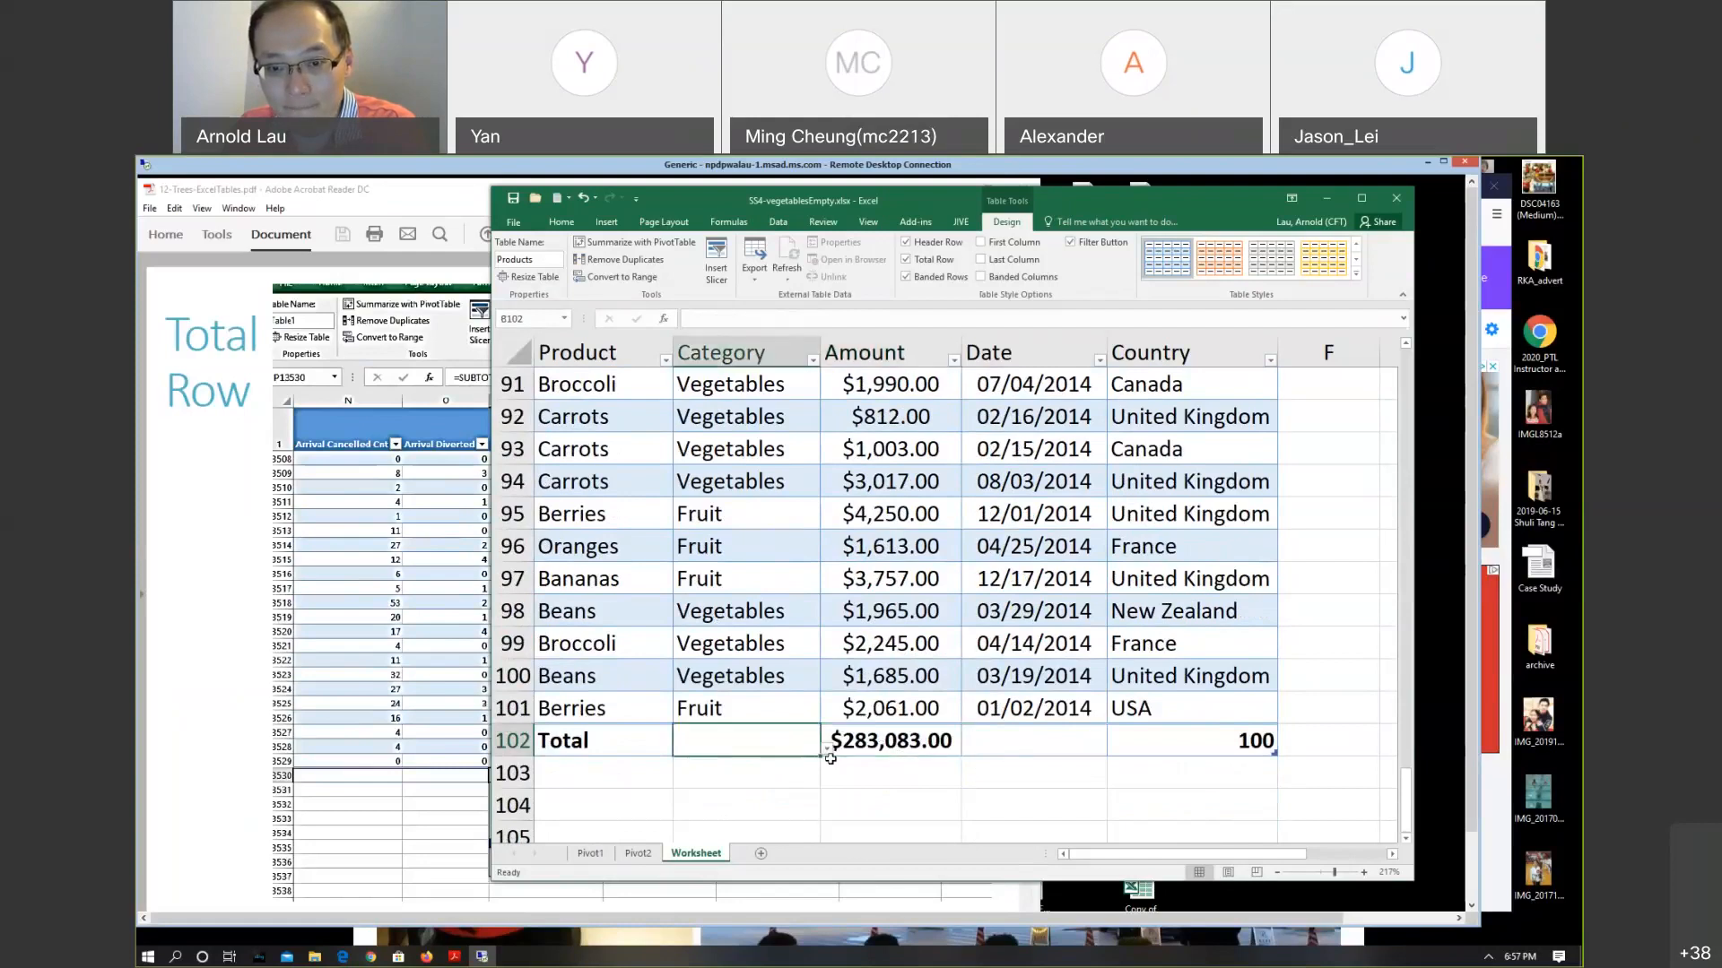
click(826, 753)
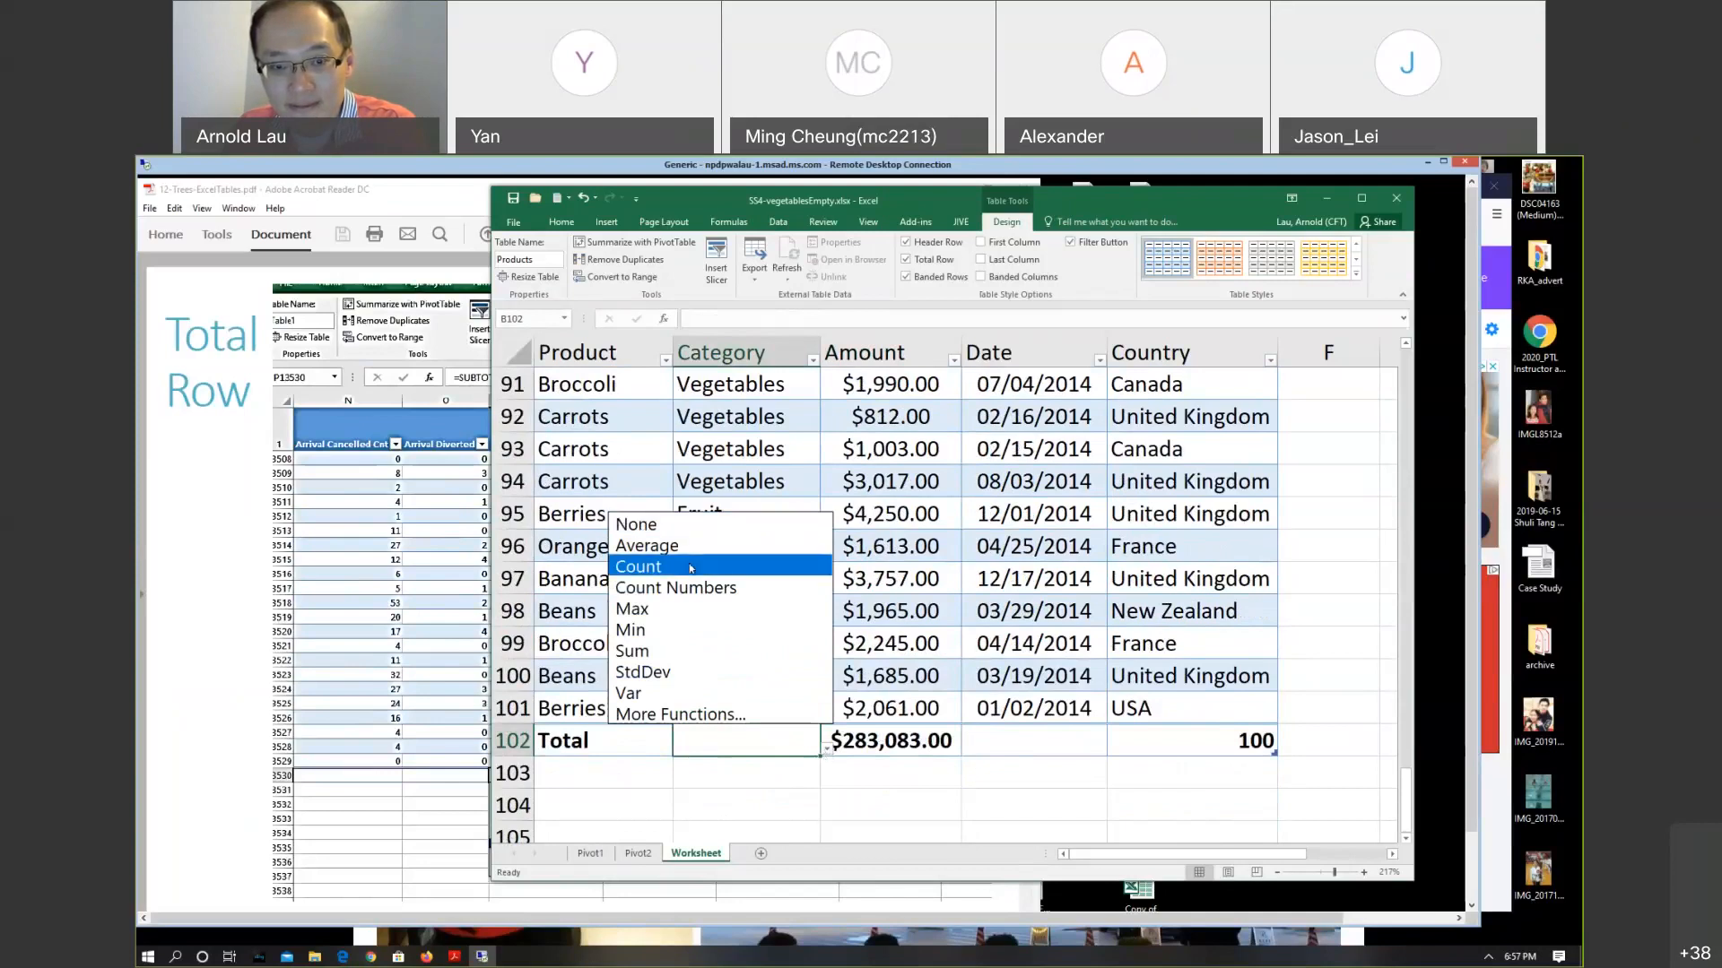
click(690, 569)
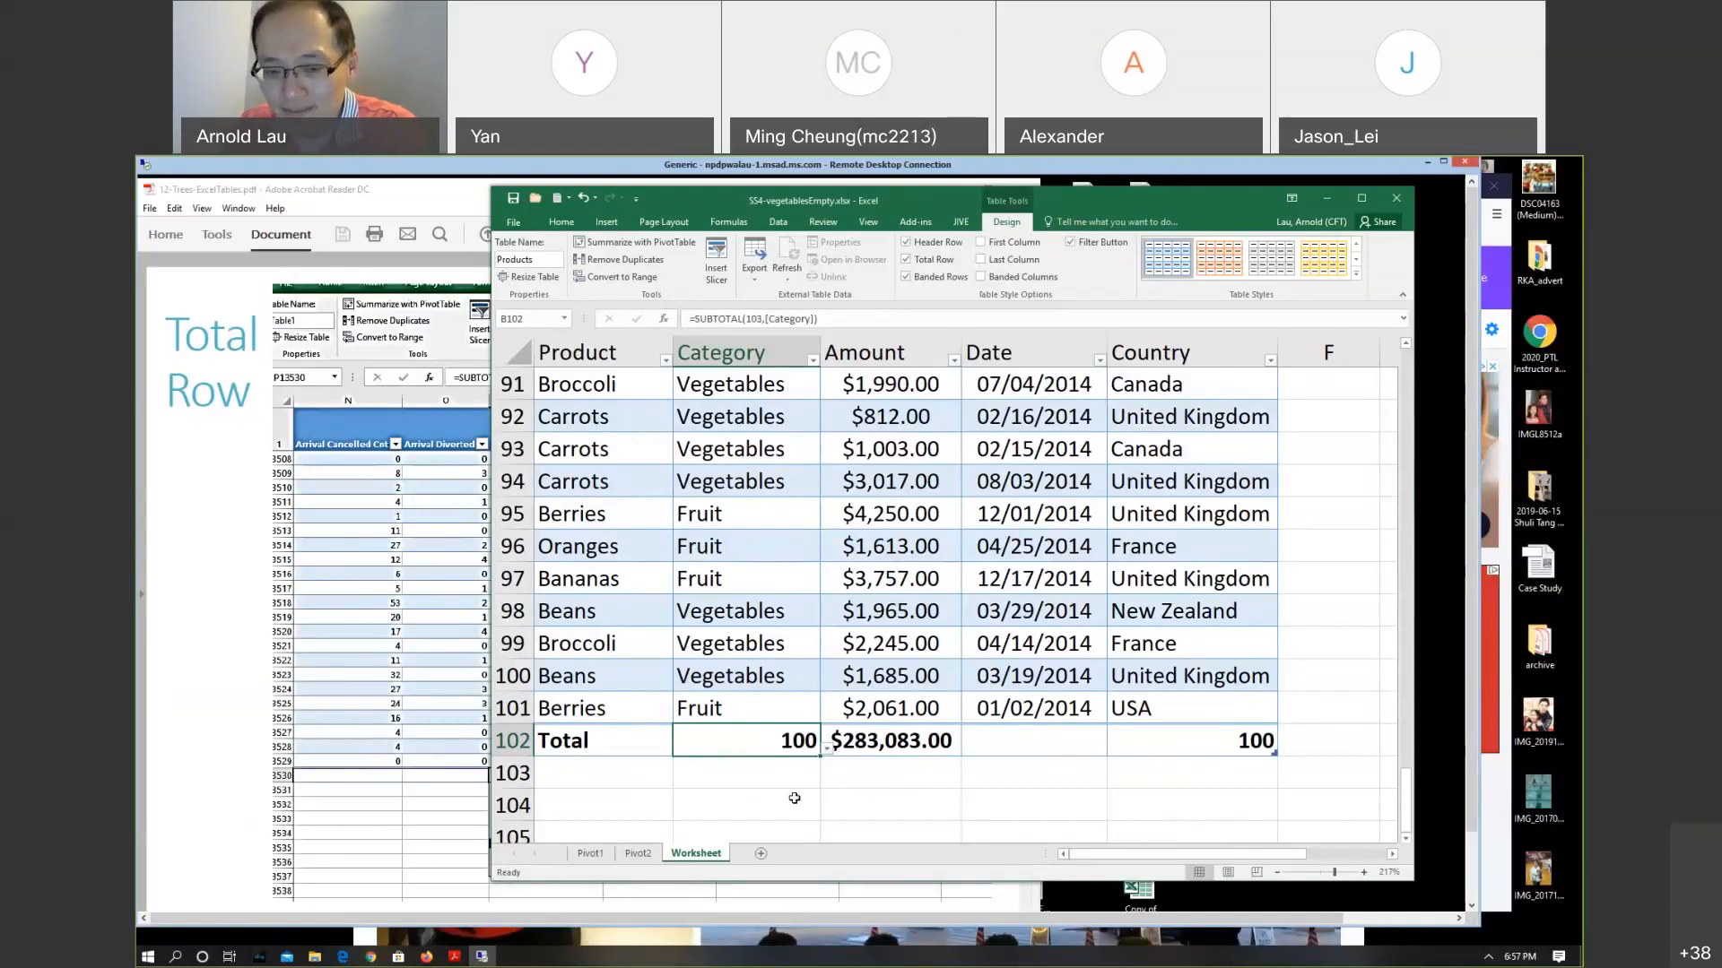
Examine the Product filter choices and the Category entries up and down the table, and return to the Total Row
click(665, 360)
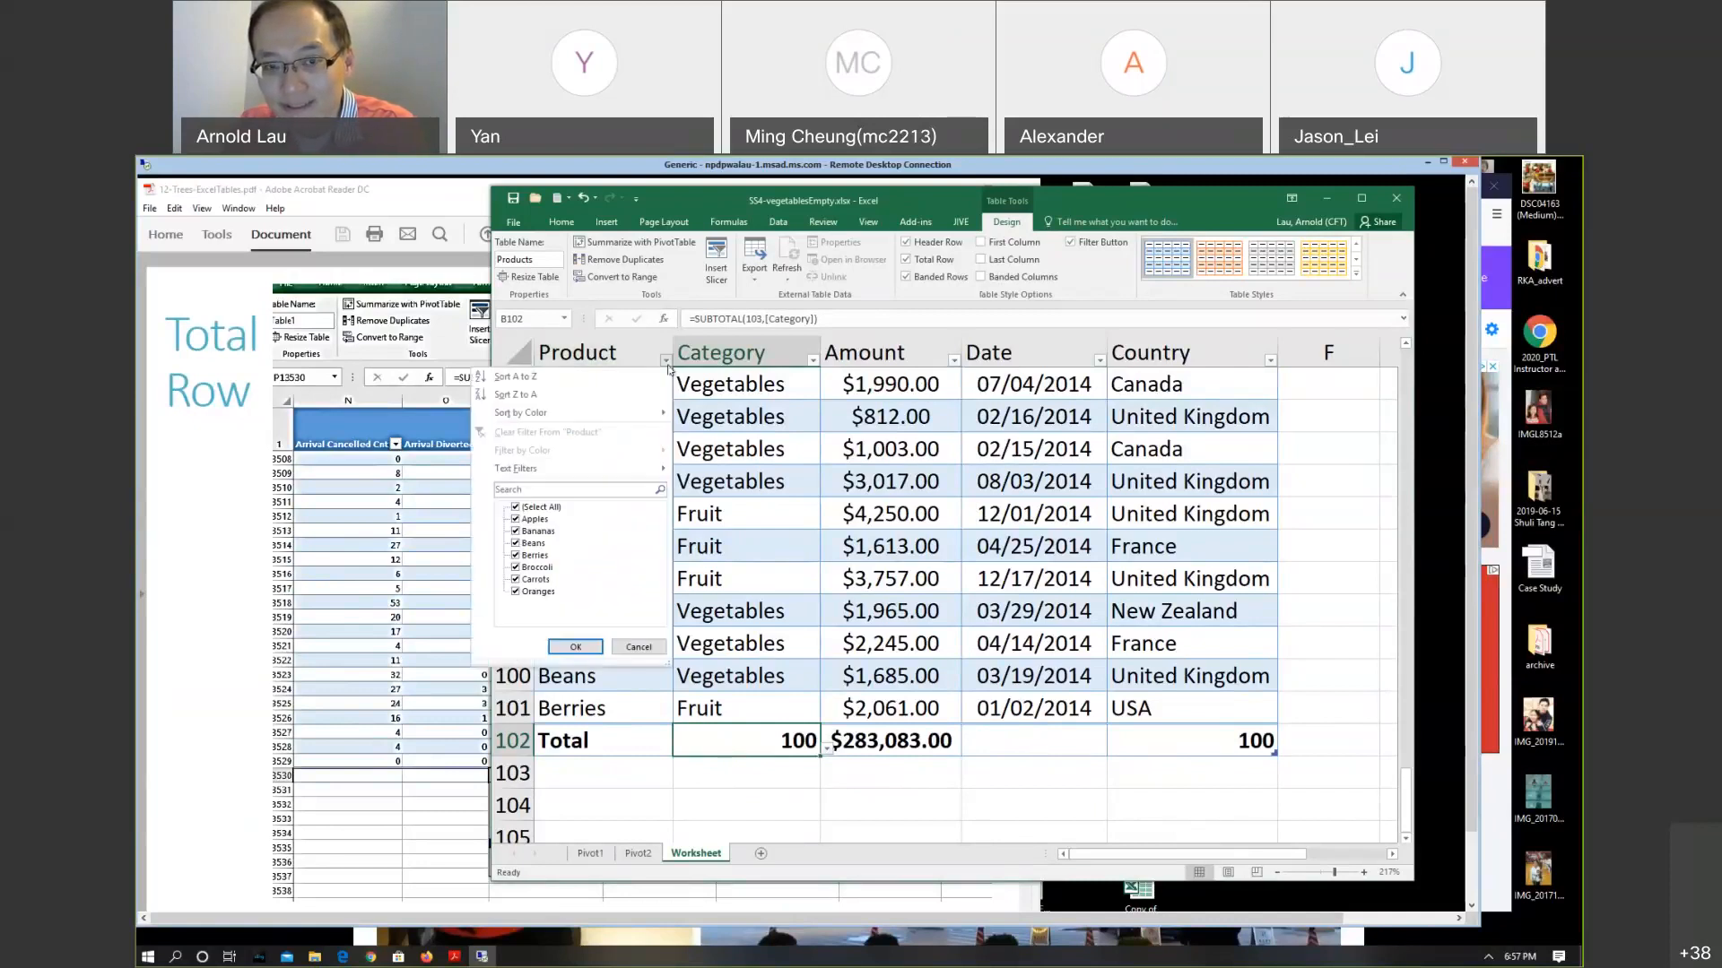
click(666, 359)
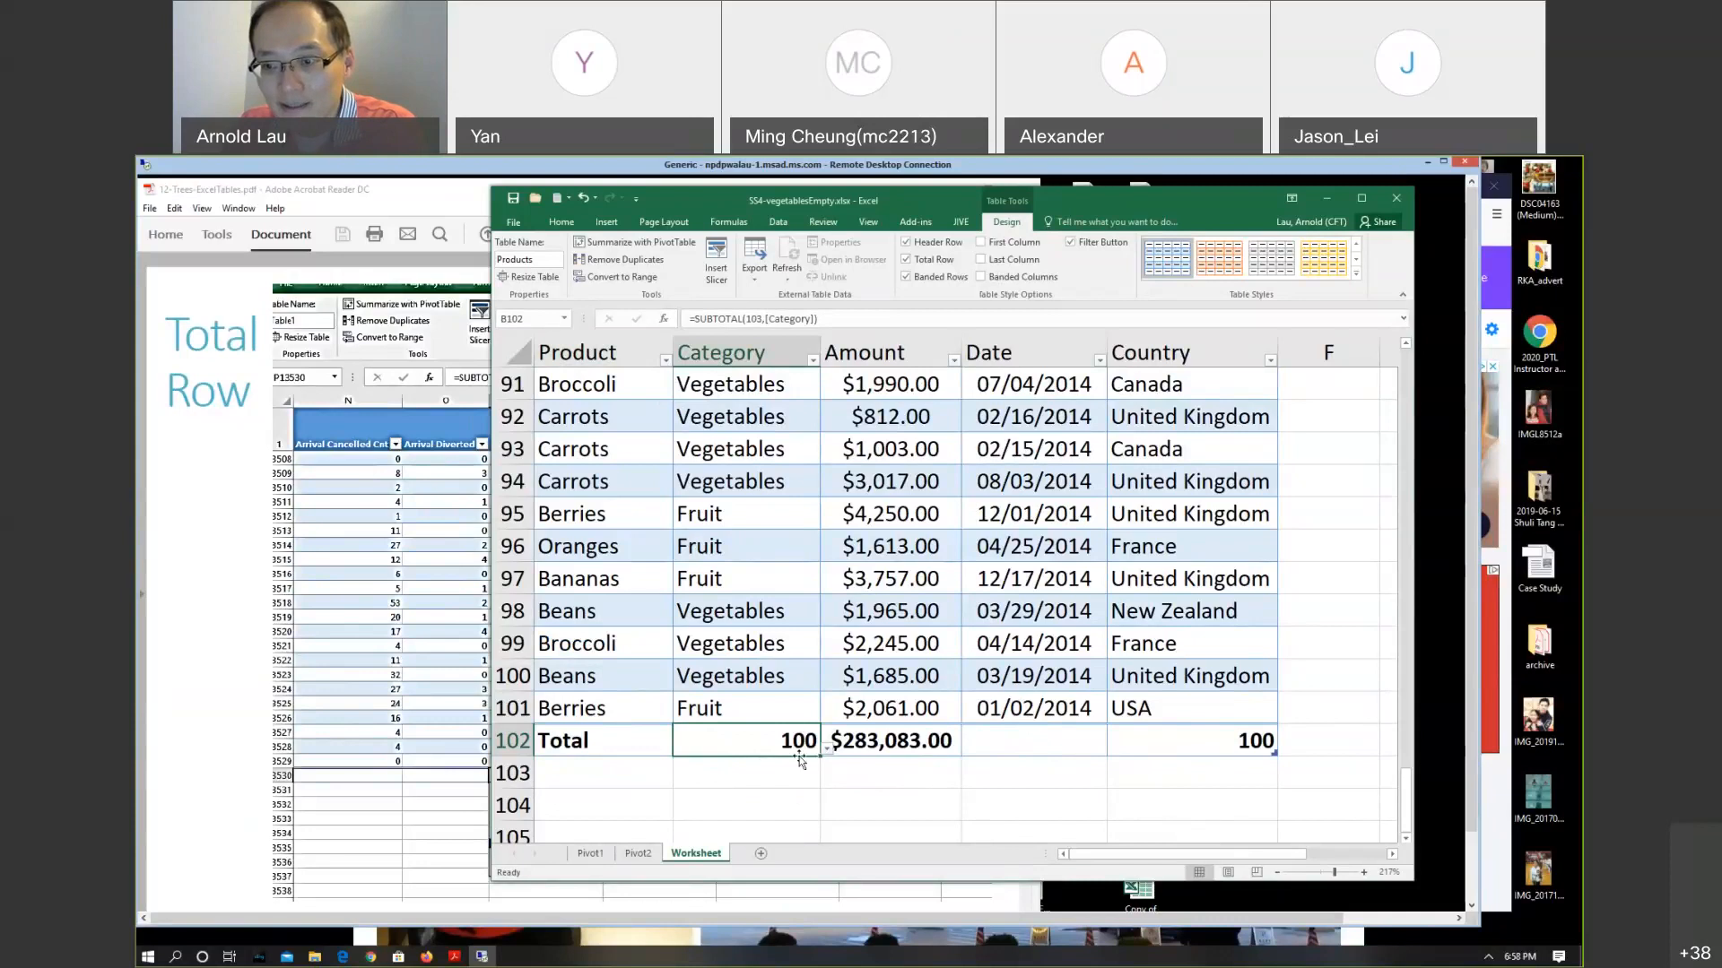
scroll(814, 522, up, 4)
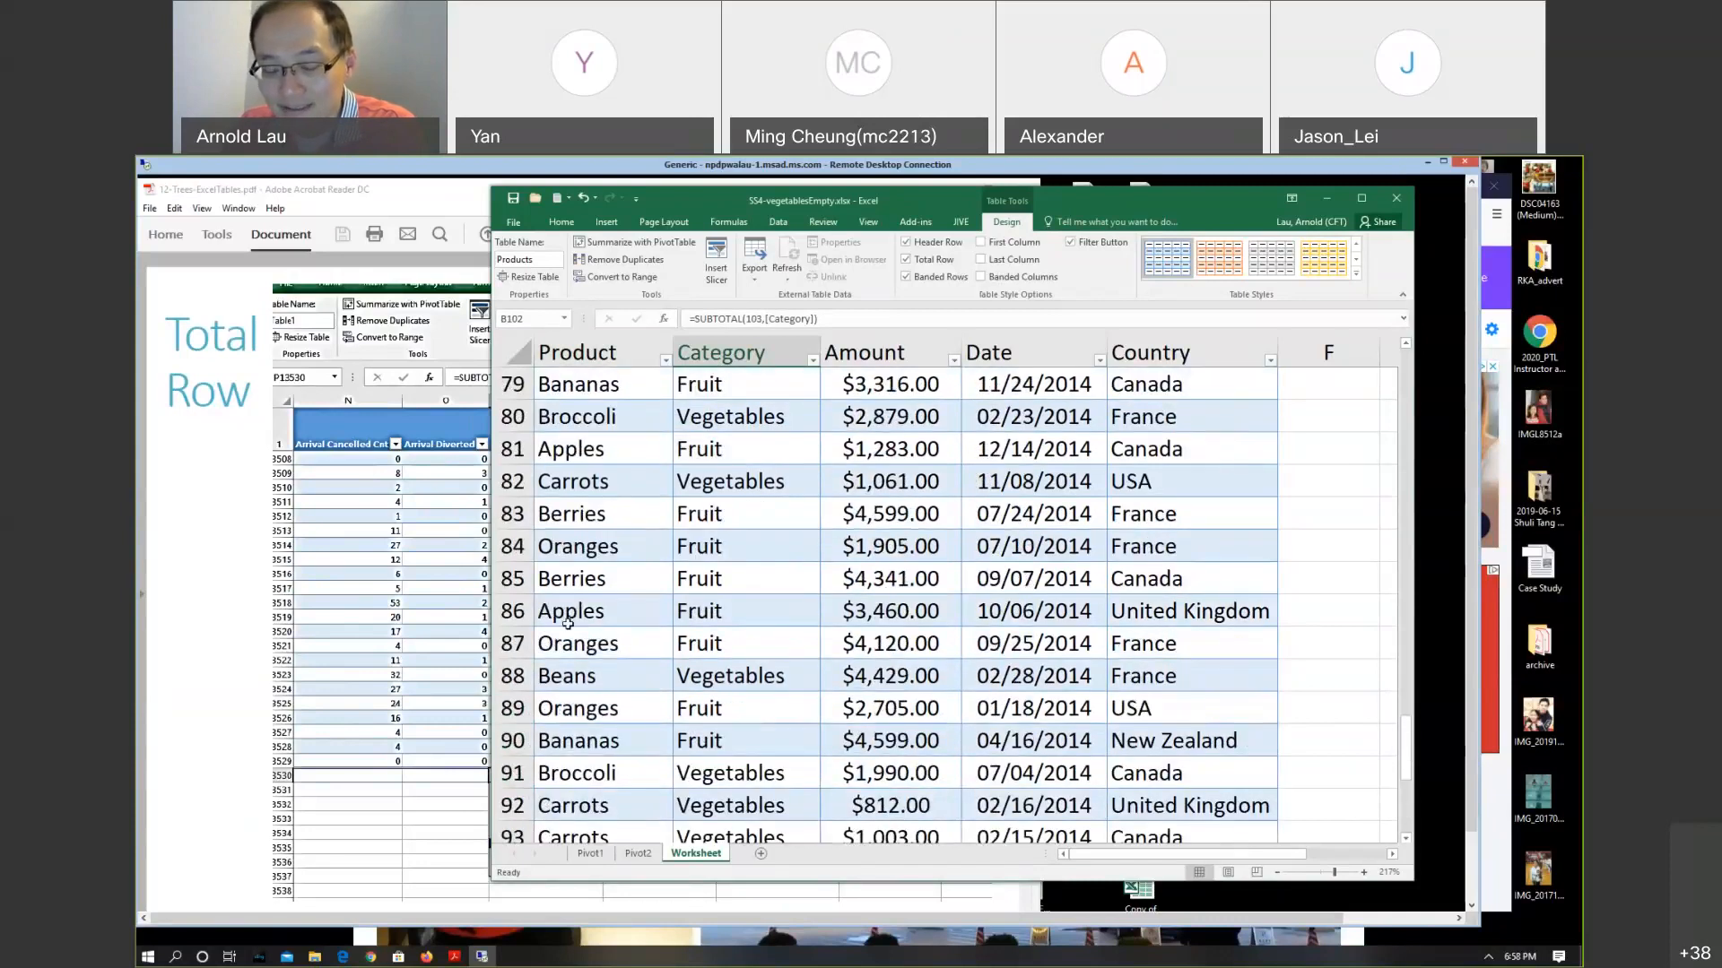
scroll(575, 618, up, 1)
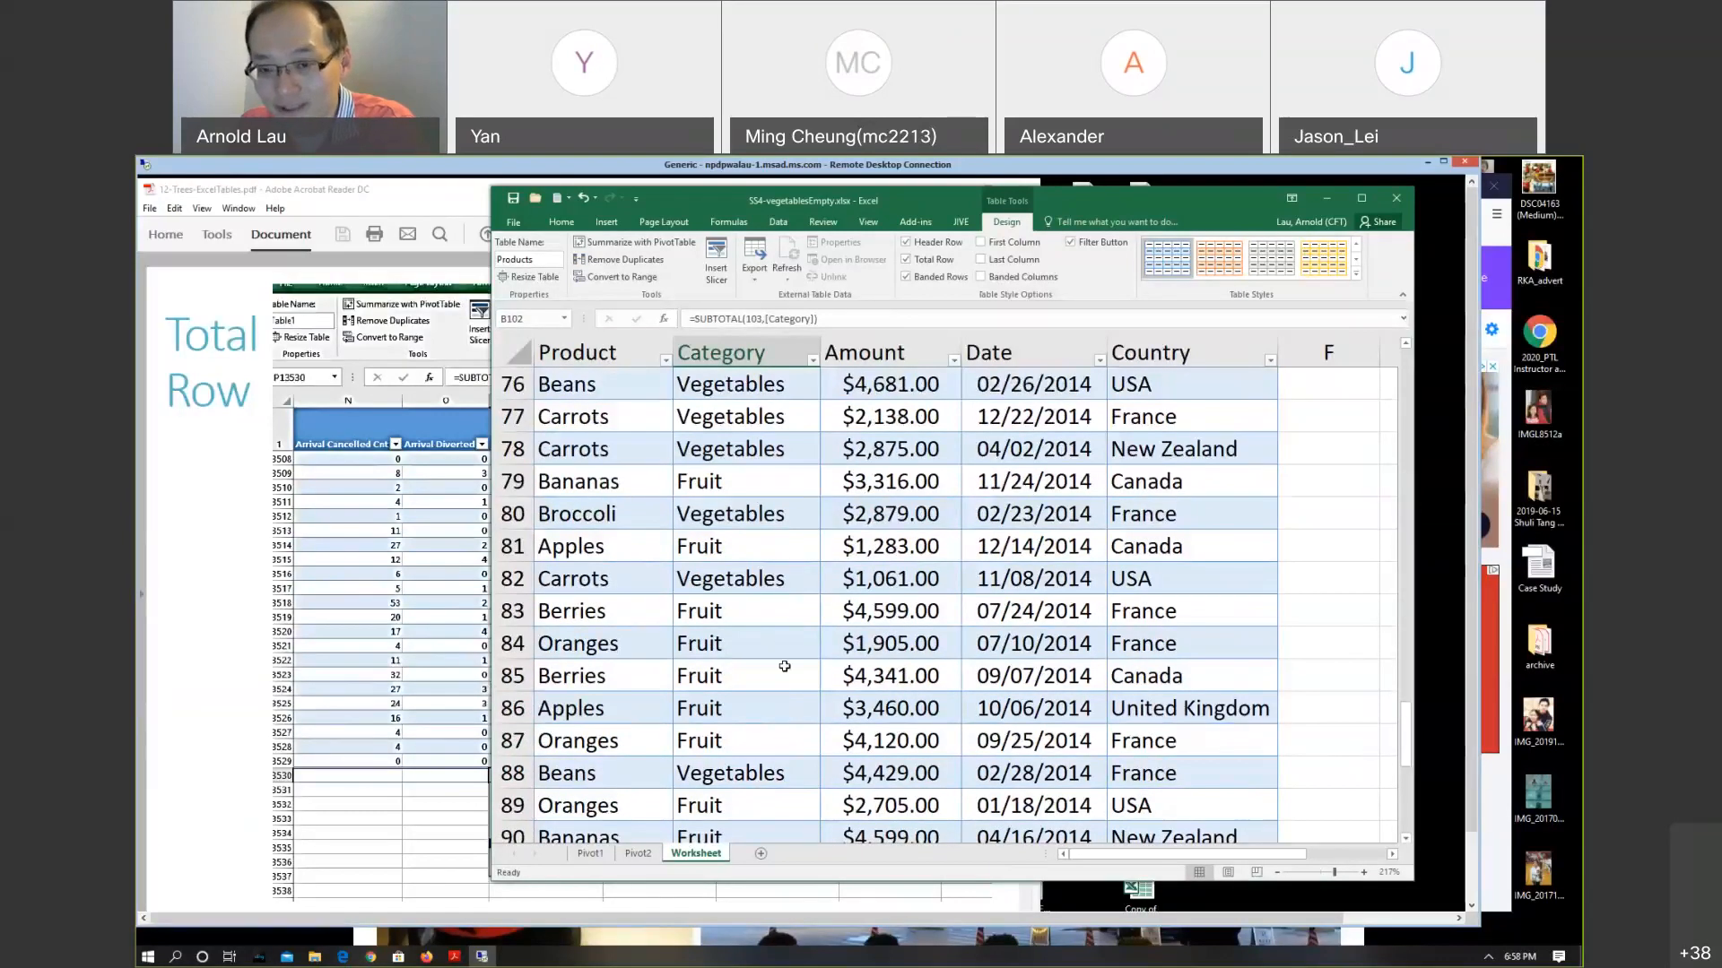
scroll(728, 610, up, 1)
scroll(728, 610, up, 20)
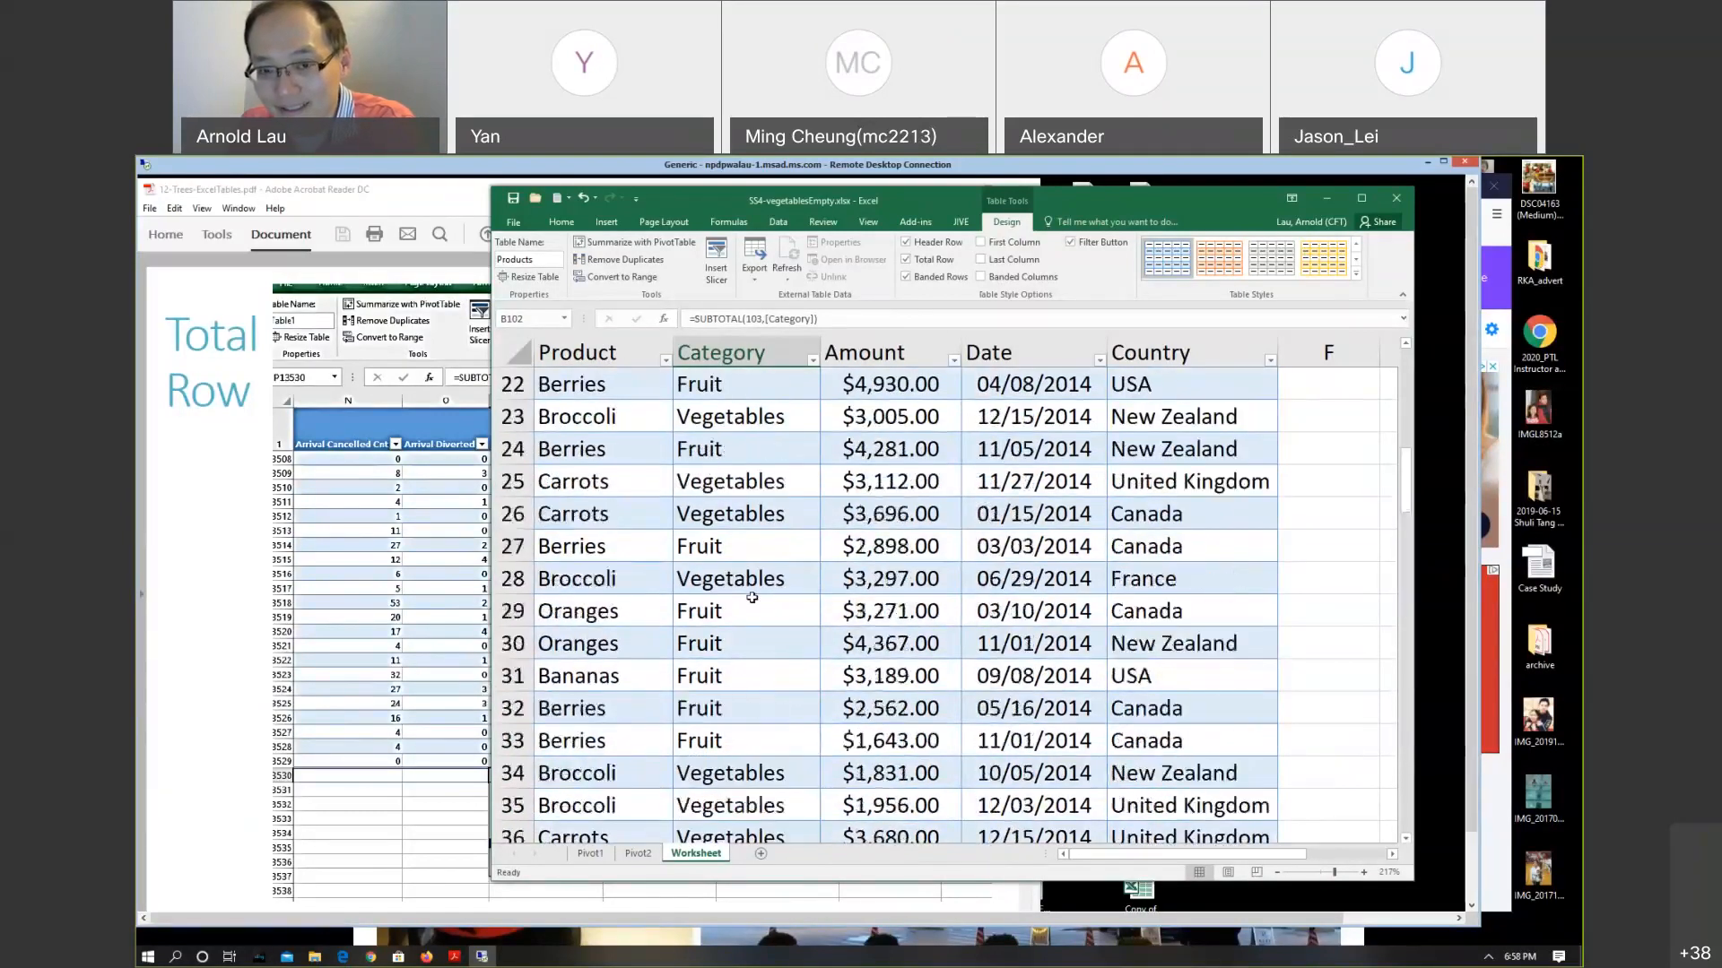
scroll(754, 592, down, 20)
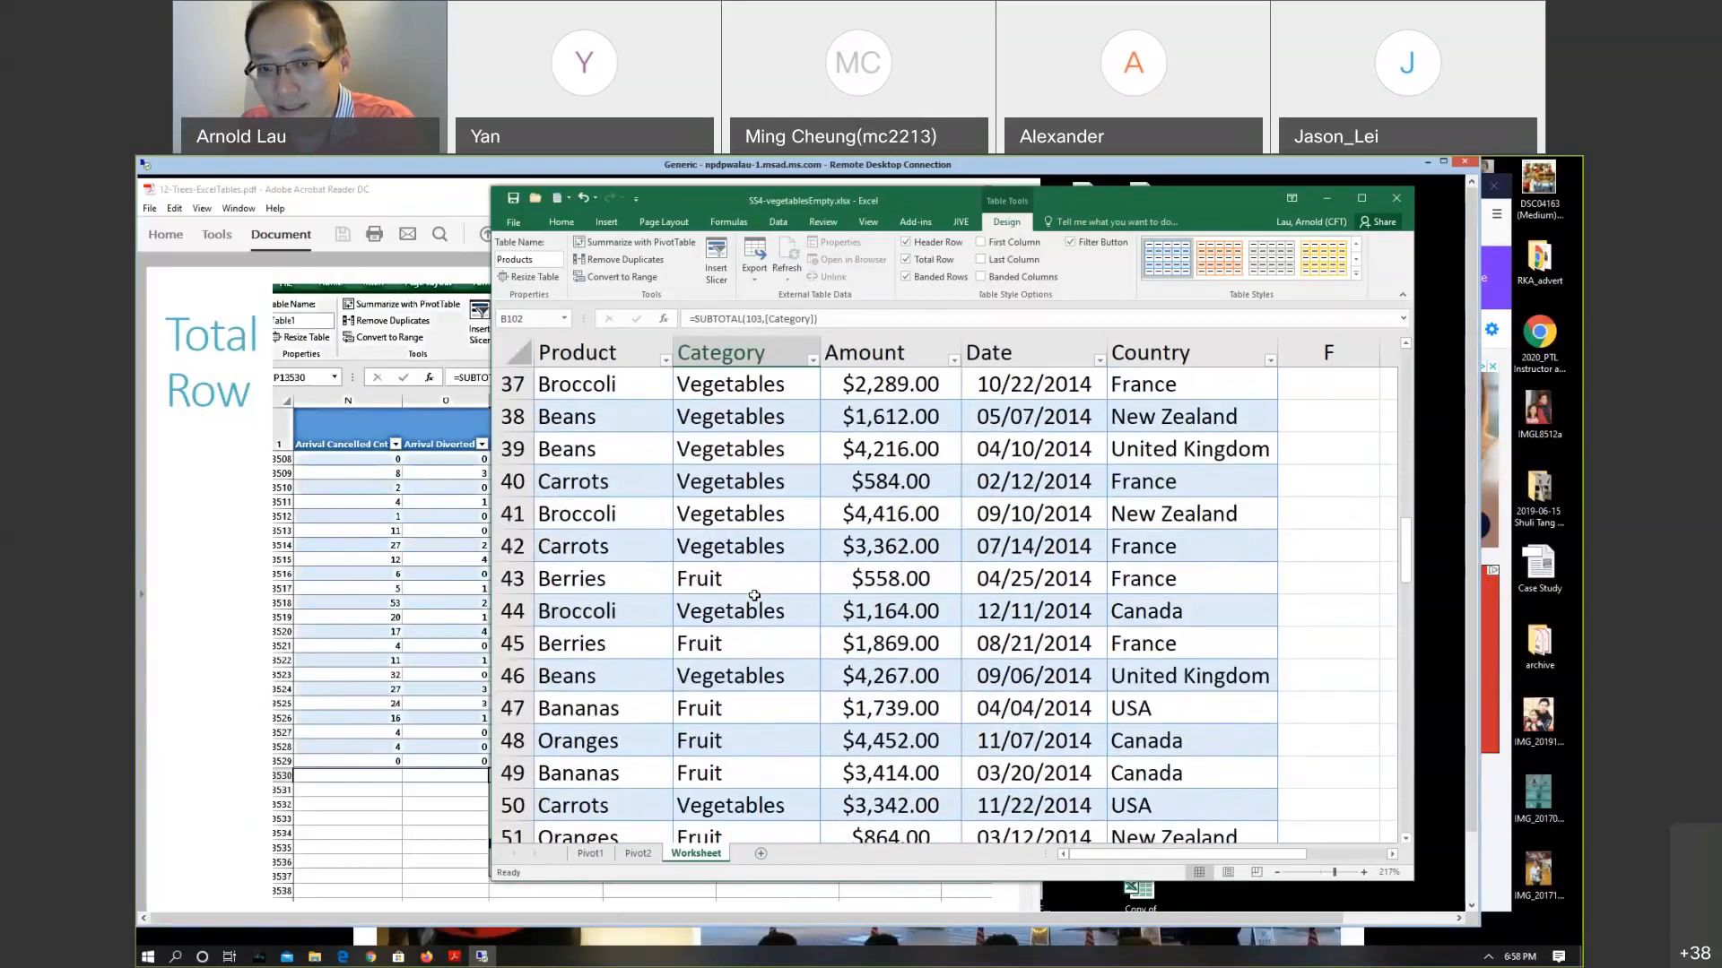
scroll(753, 595, down, 11)
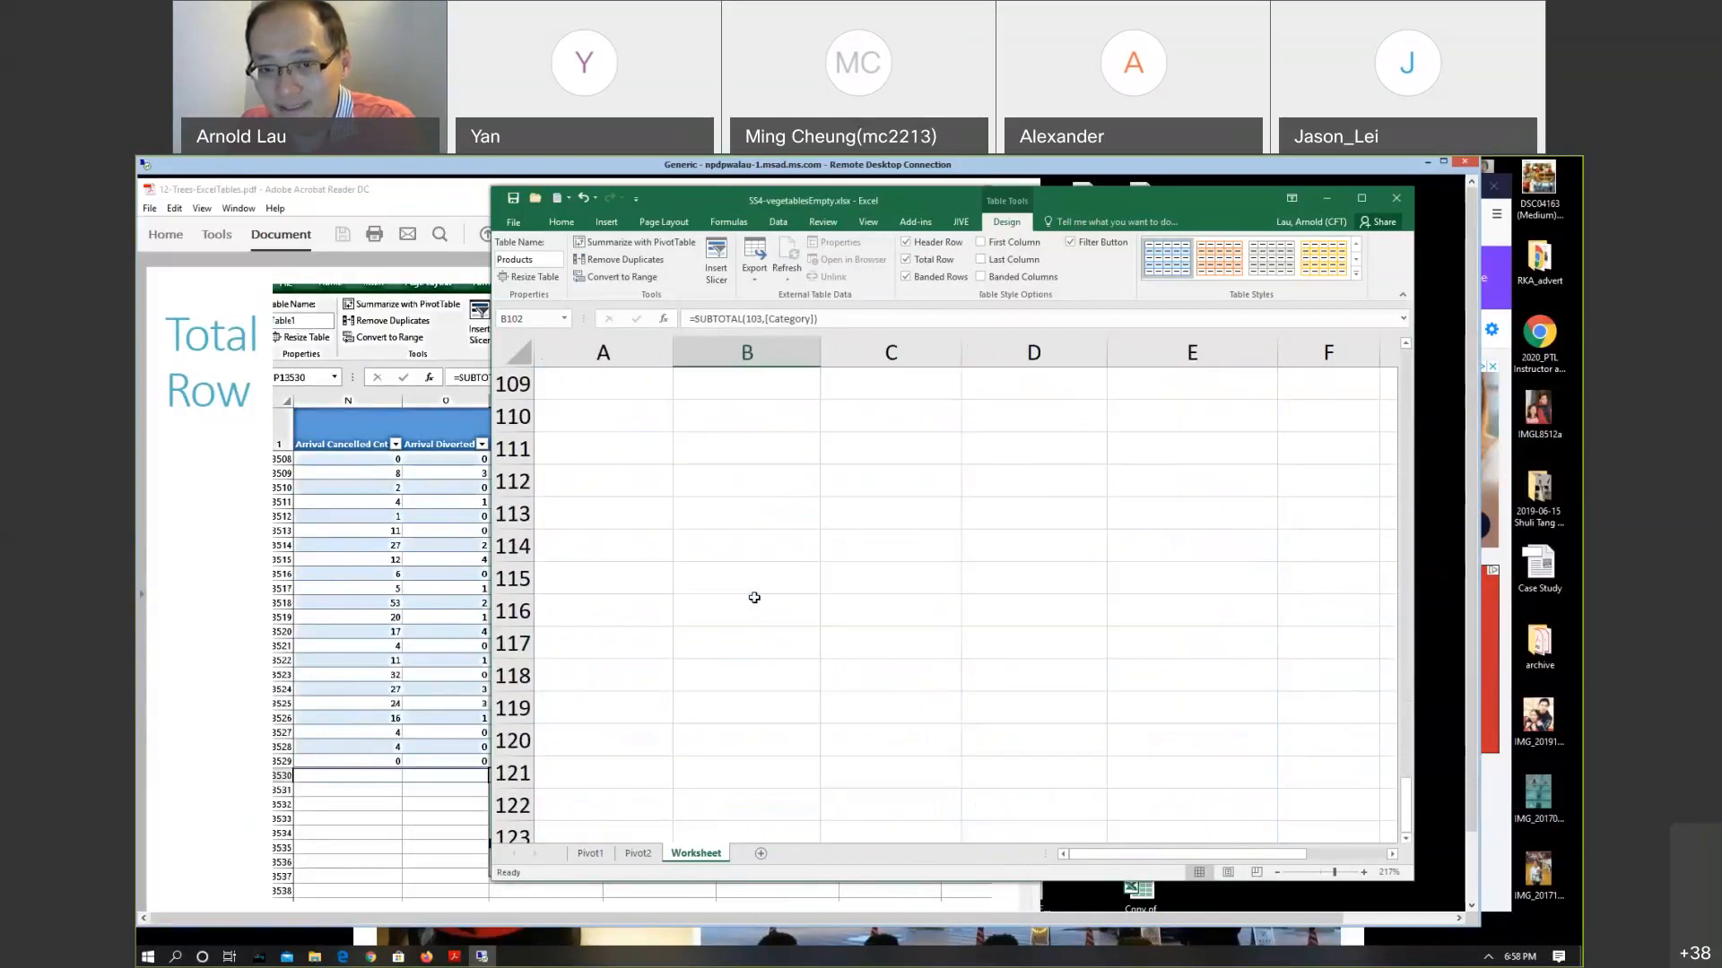
scroll(753, 594, up, 4)
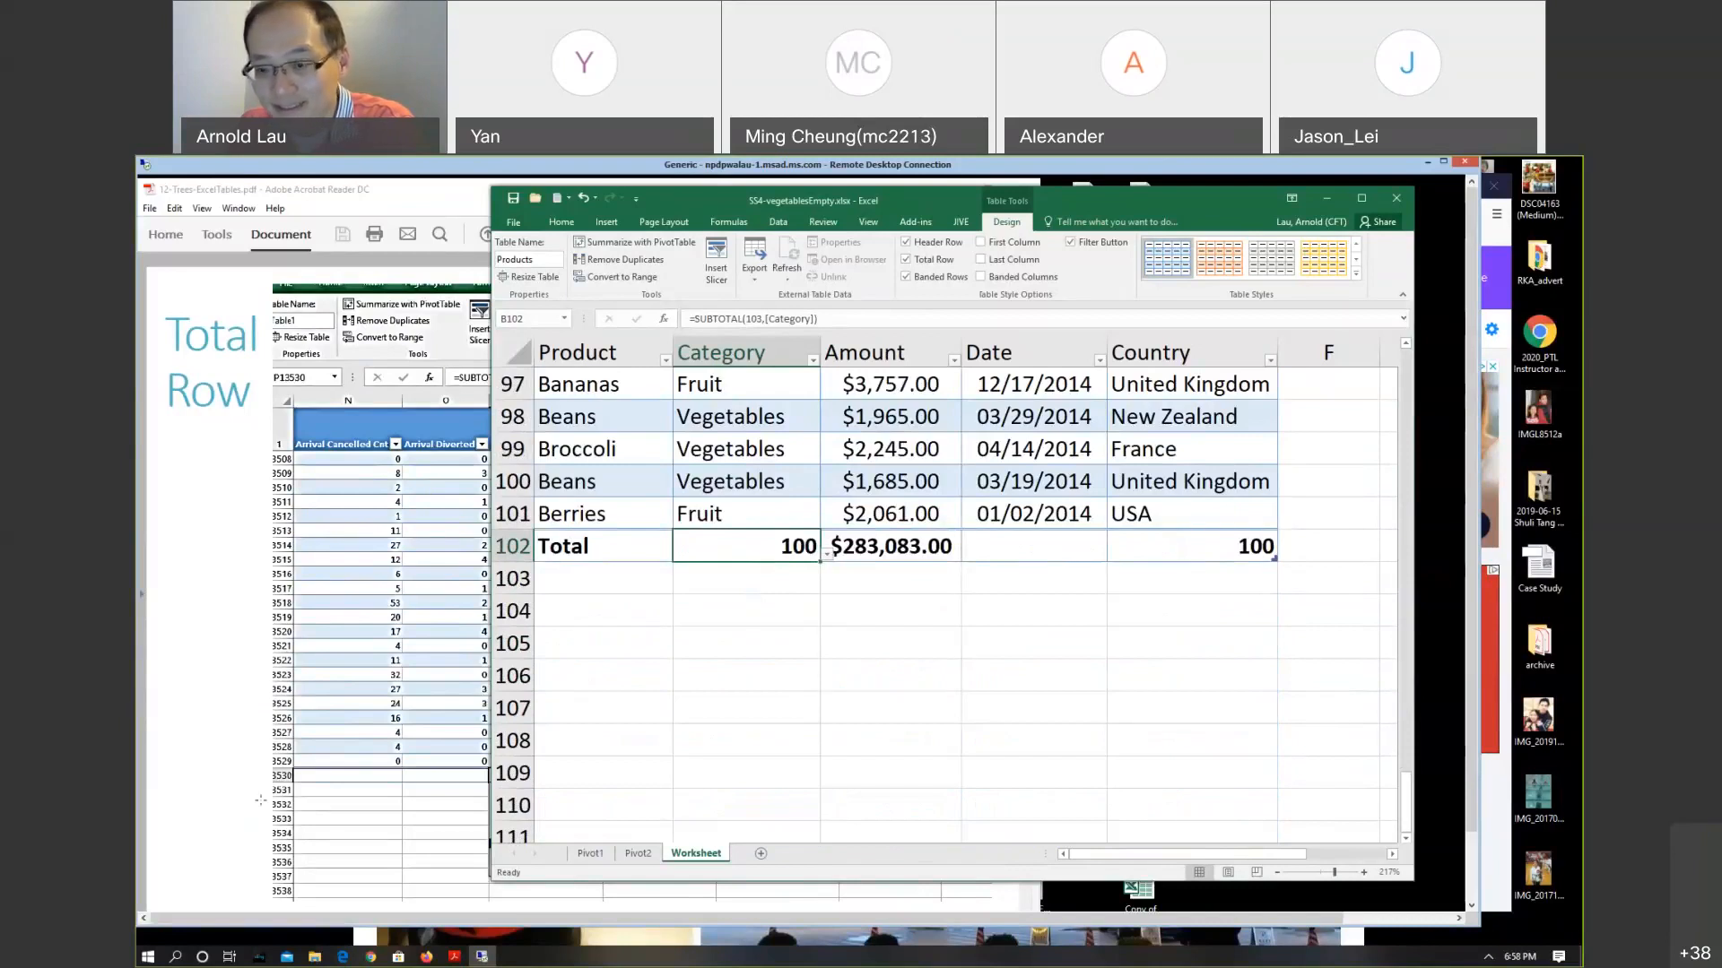
Switch to the ExcelTables PDF in Acrobat Reader and view the Data Validation tool slide after the Total Row slide
click(226, 761)
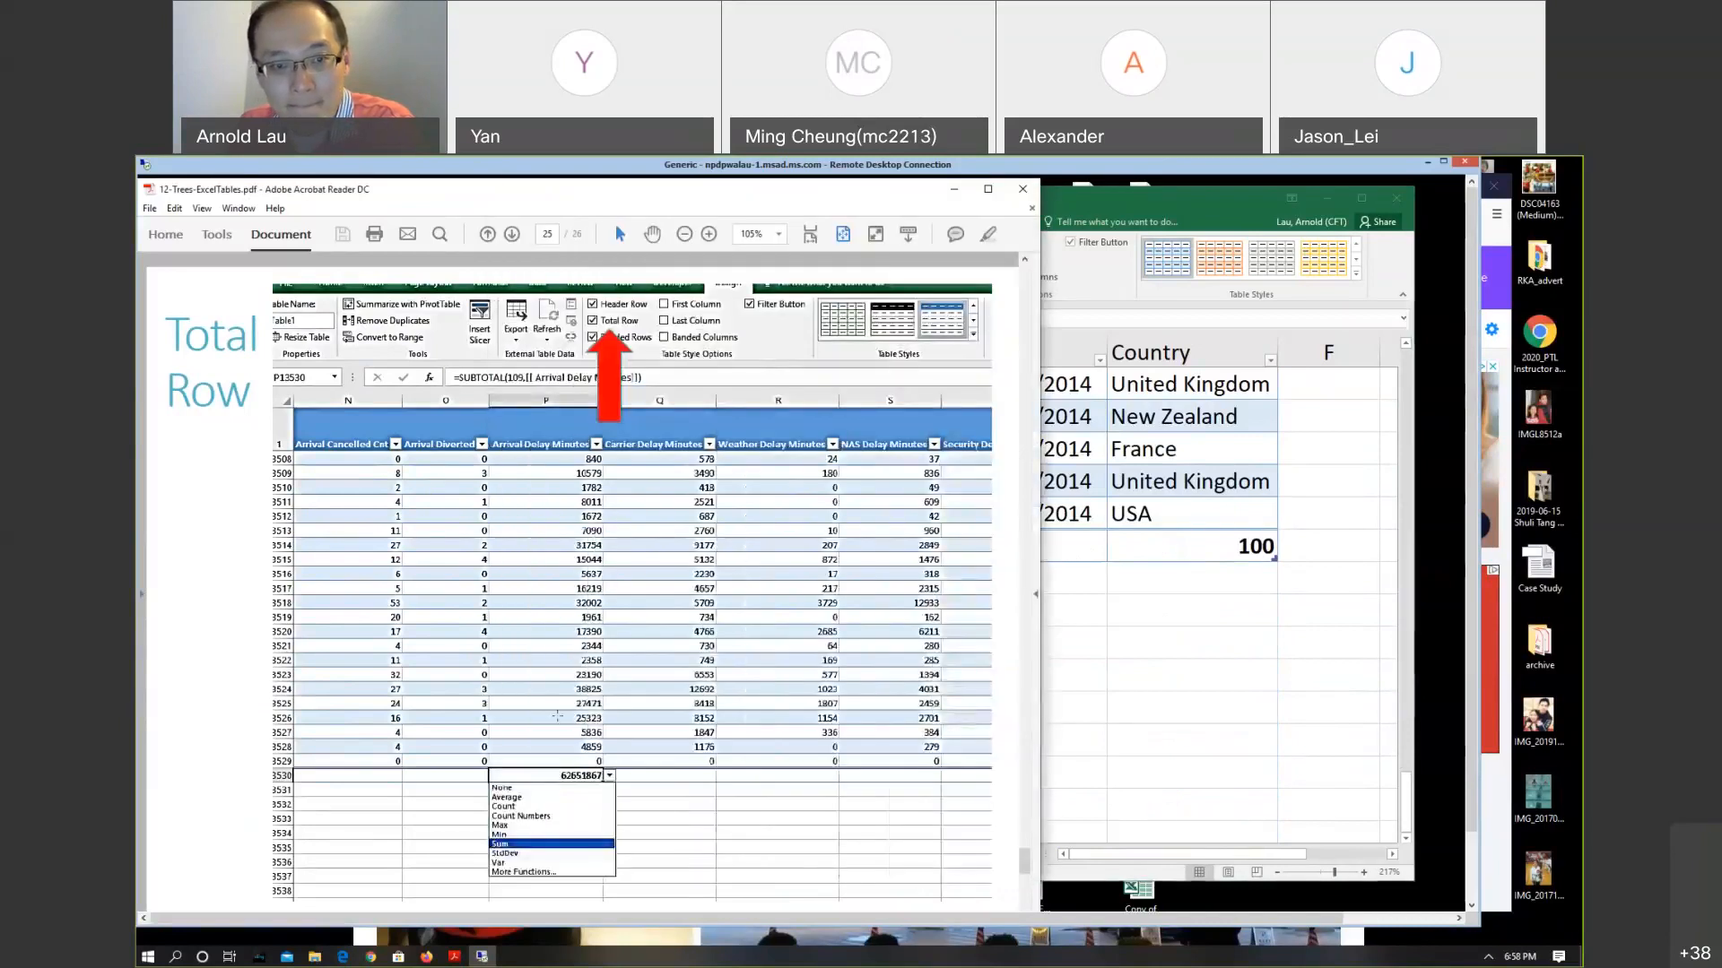
scroll(557, 717, down, 1)
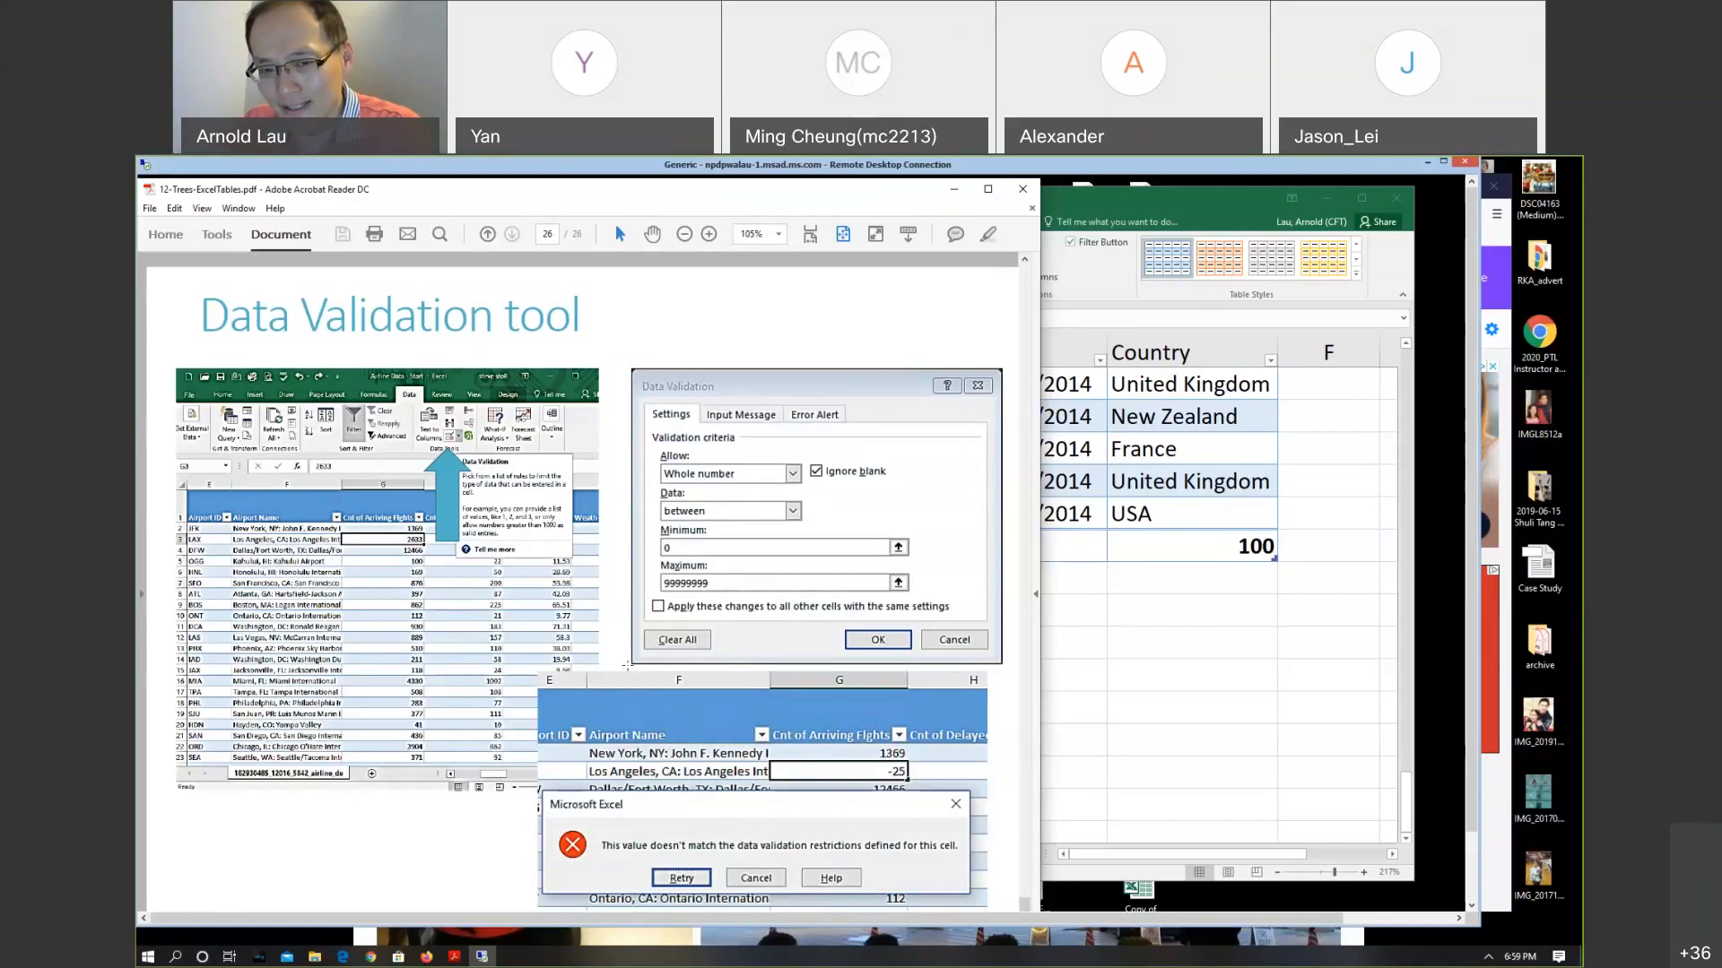
Switch to the vegetables workbook in Excel and select the Amount column's Total Row cell, rechecking the Data Validation slide in between
click(1112, 686)
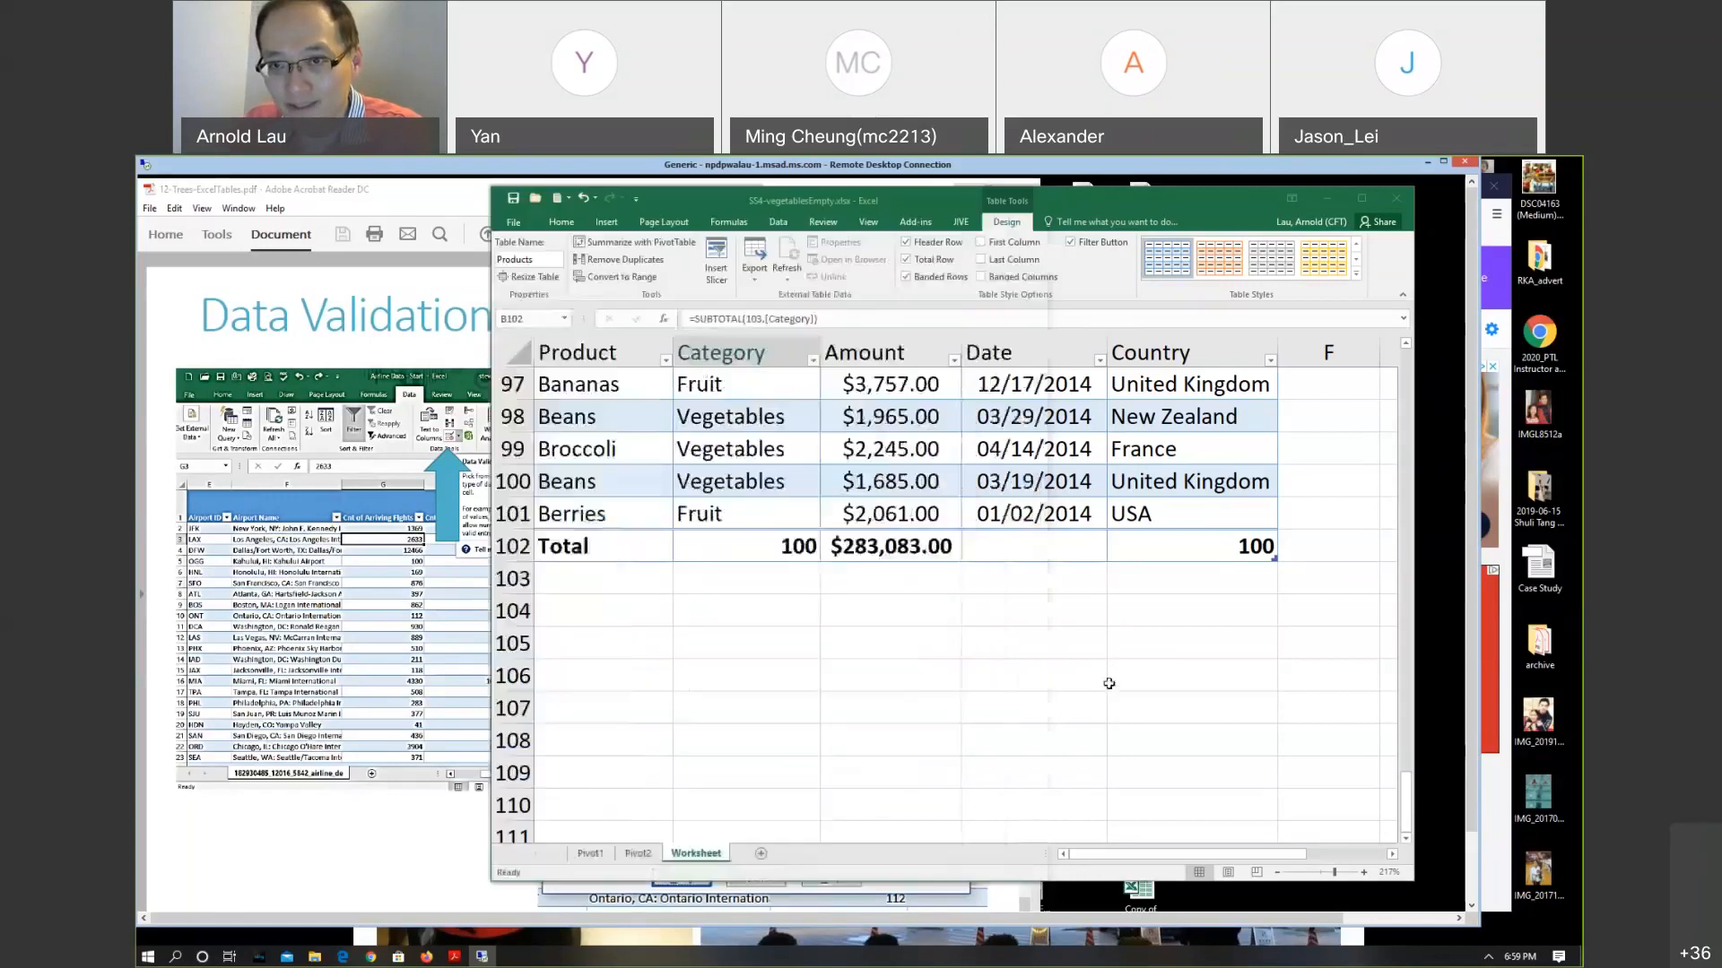
click(1036, 657)
click(910, 608)
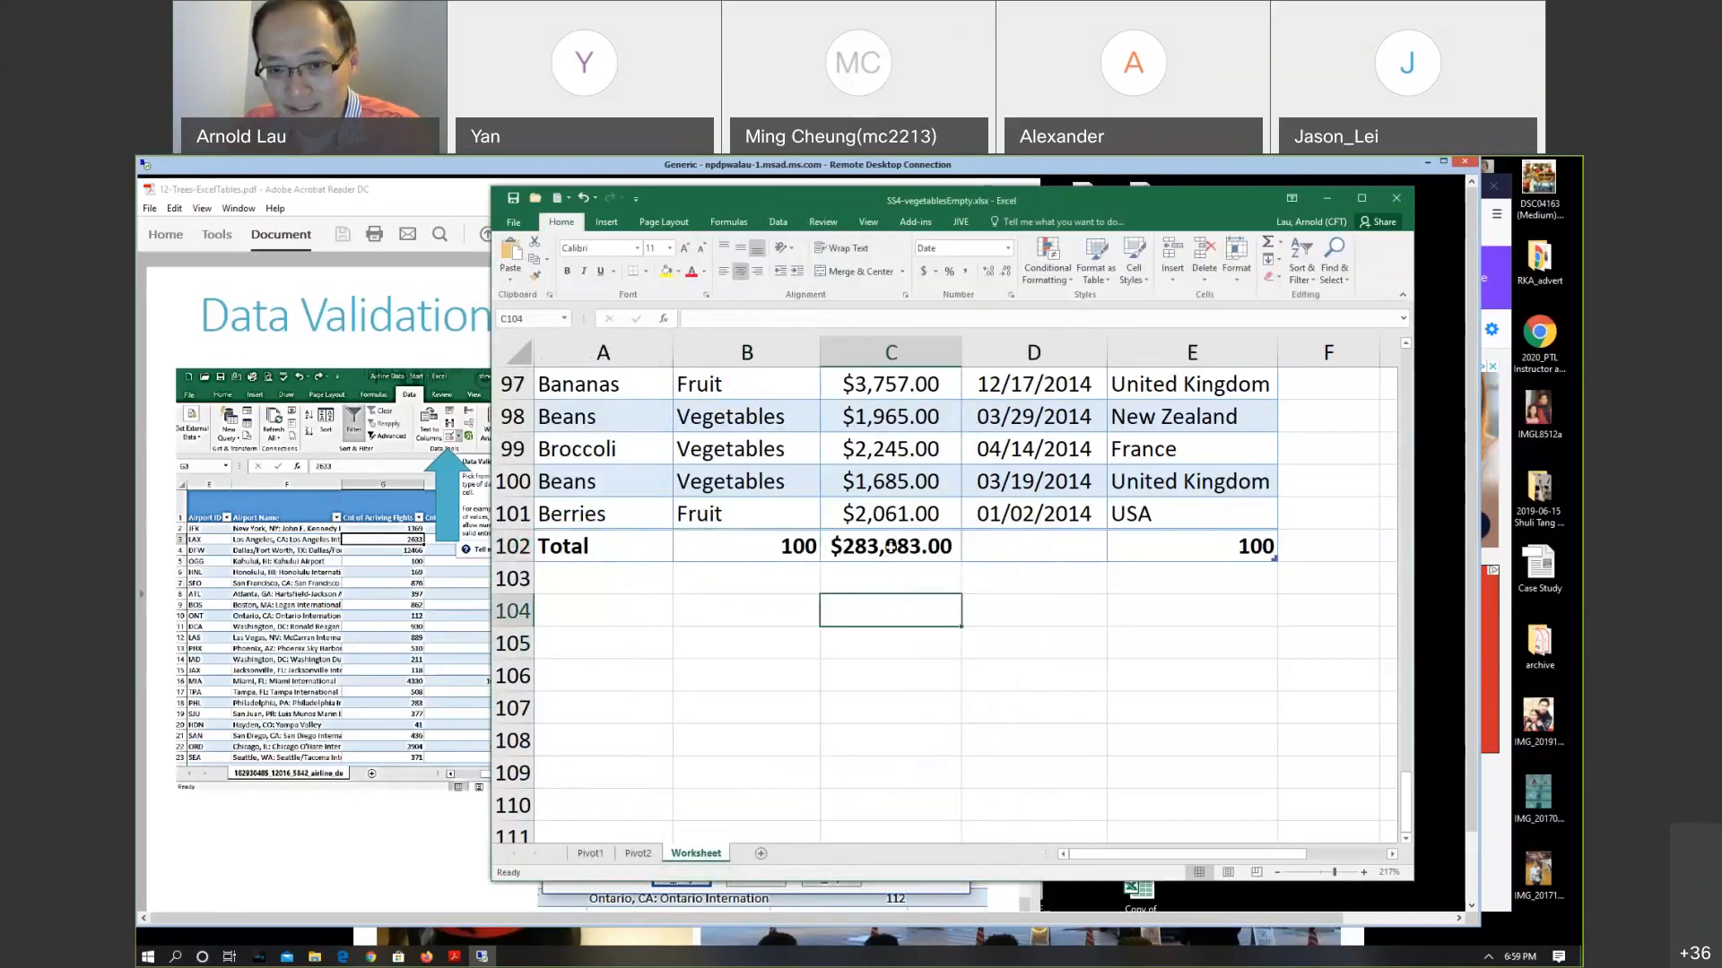
click(890, 545)
click(362, 835)
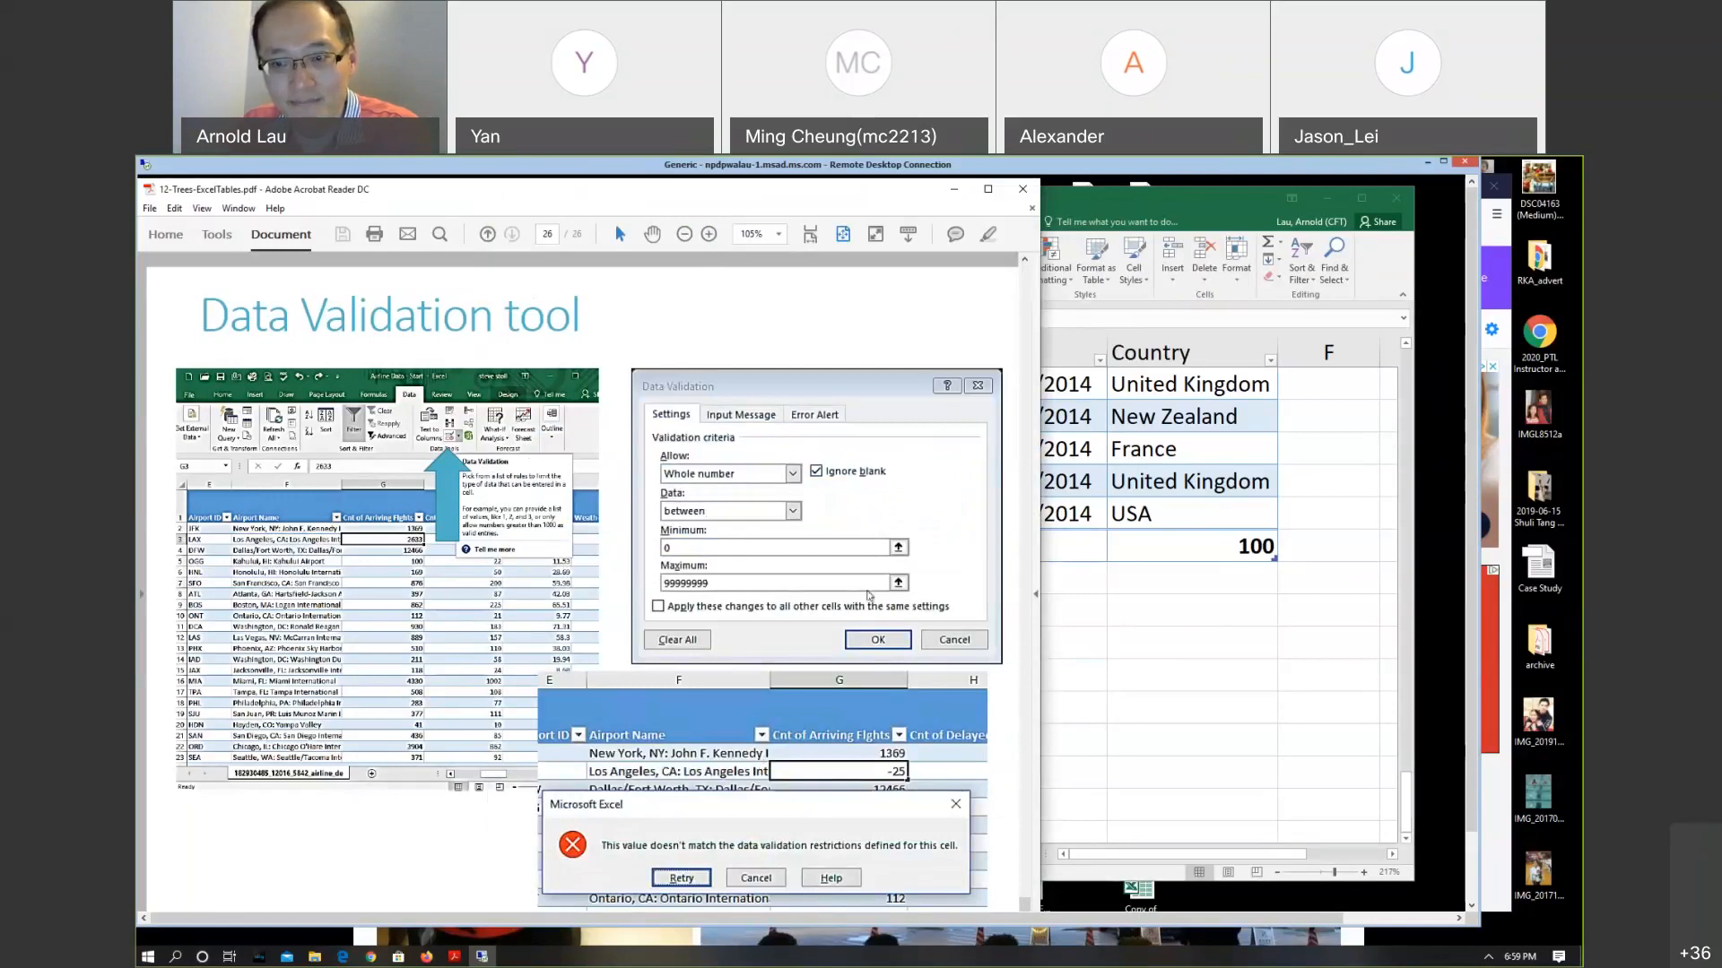
click(1142, 695)
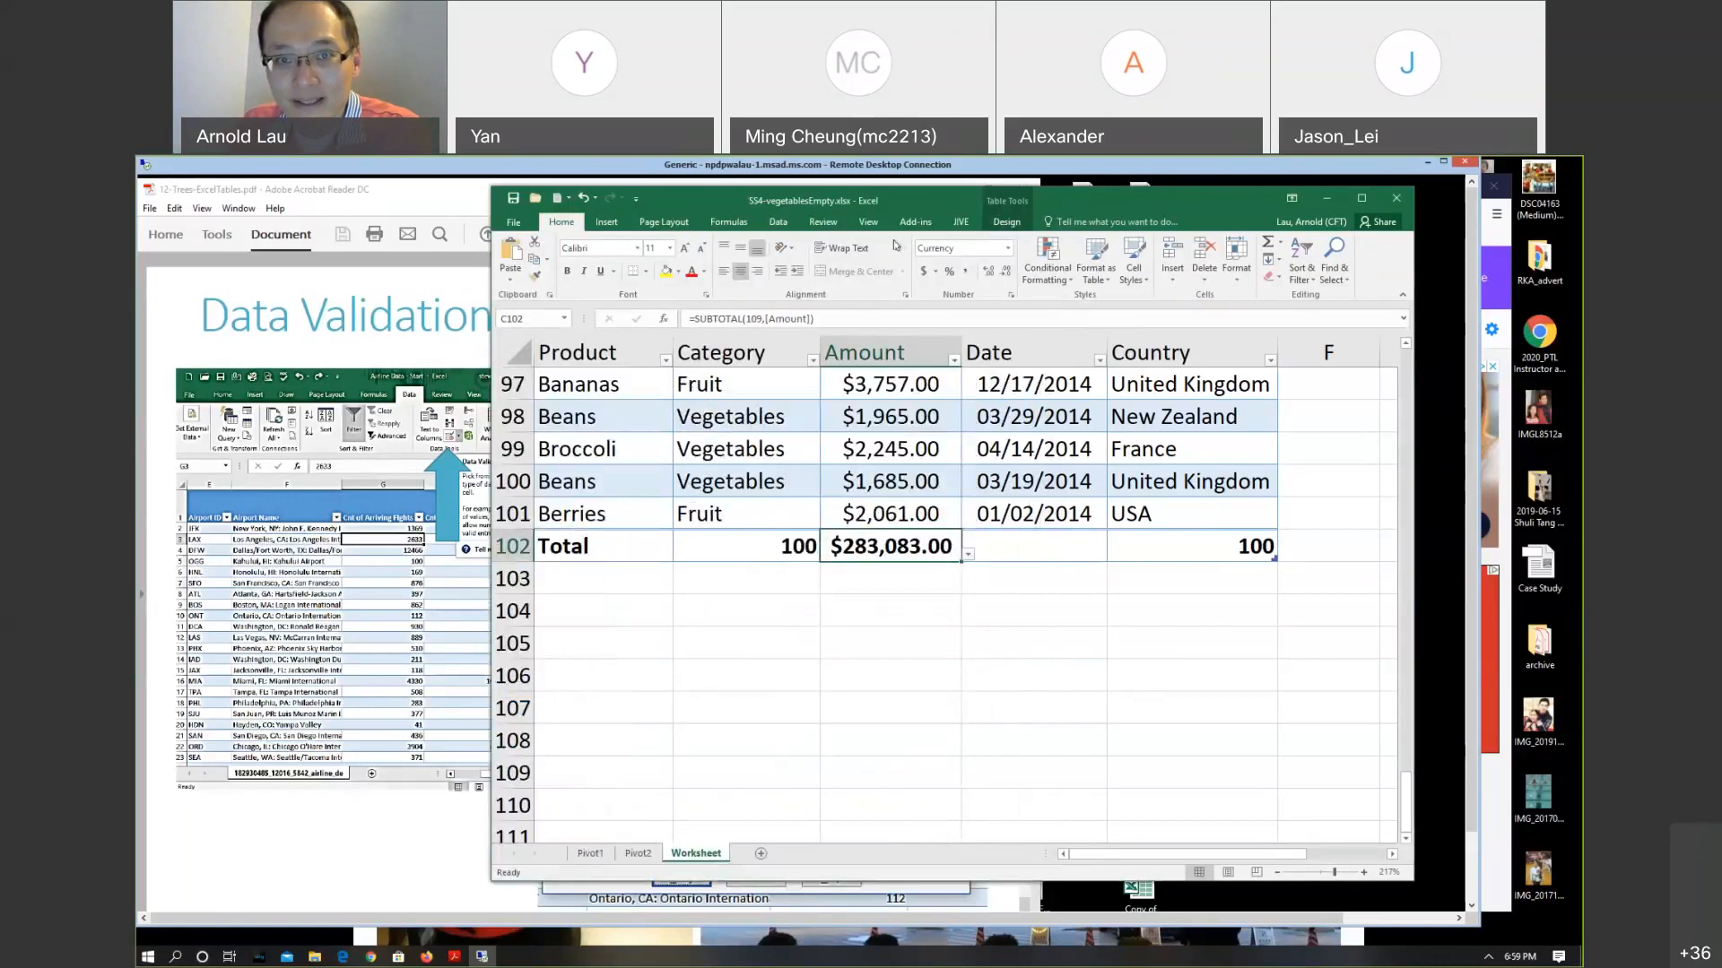
Select all data cells of the Amount column and open the Data Validation settings for them
click(778, 223)
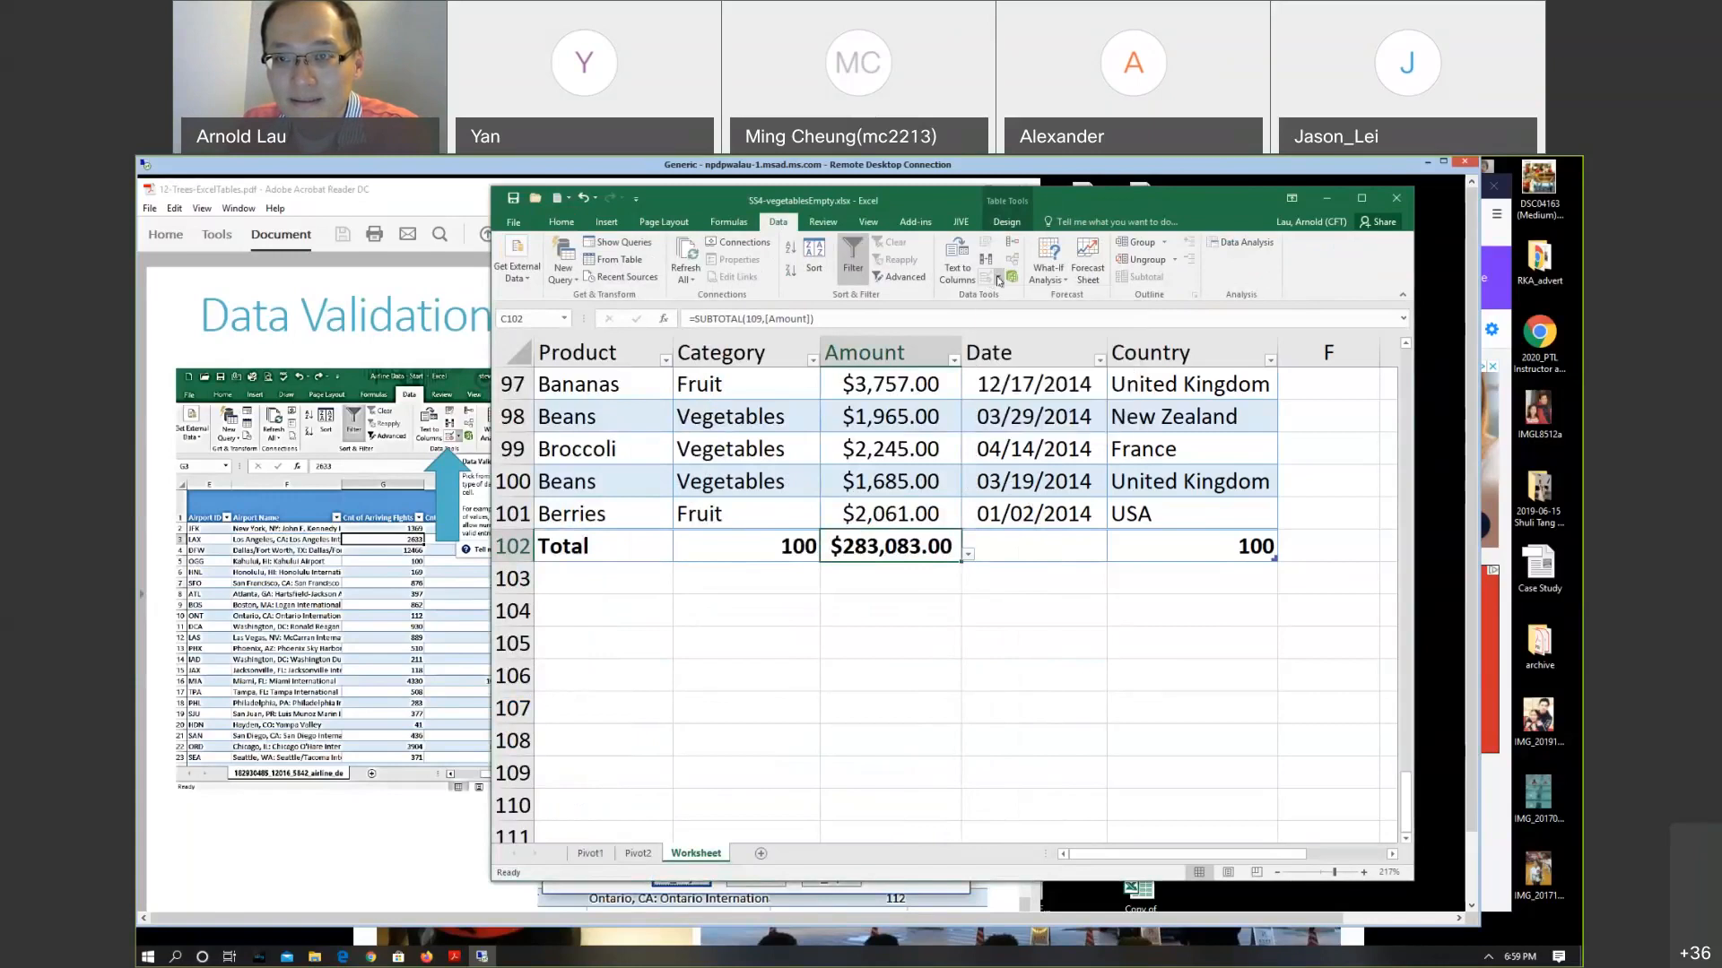
click(998, 280)
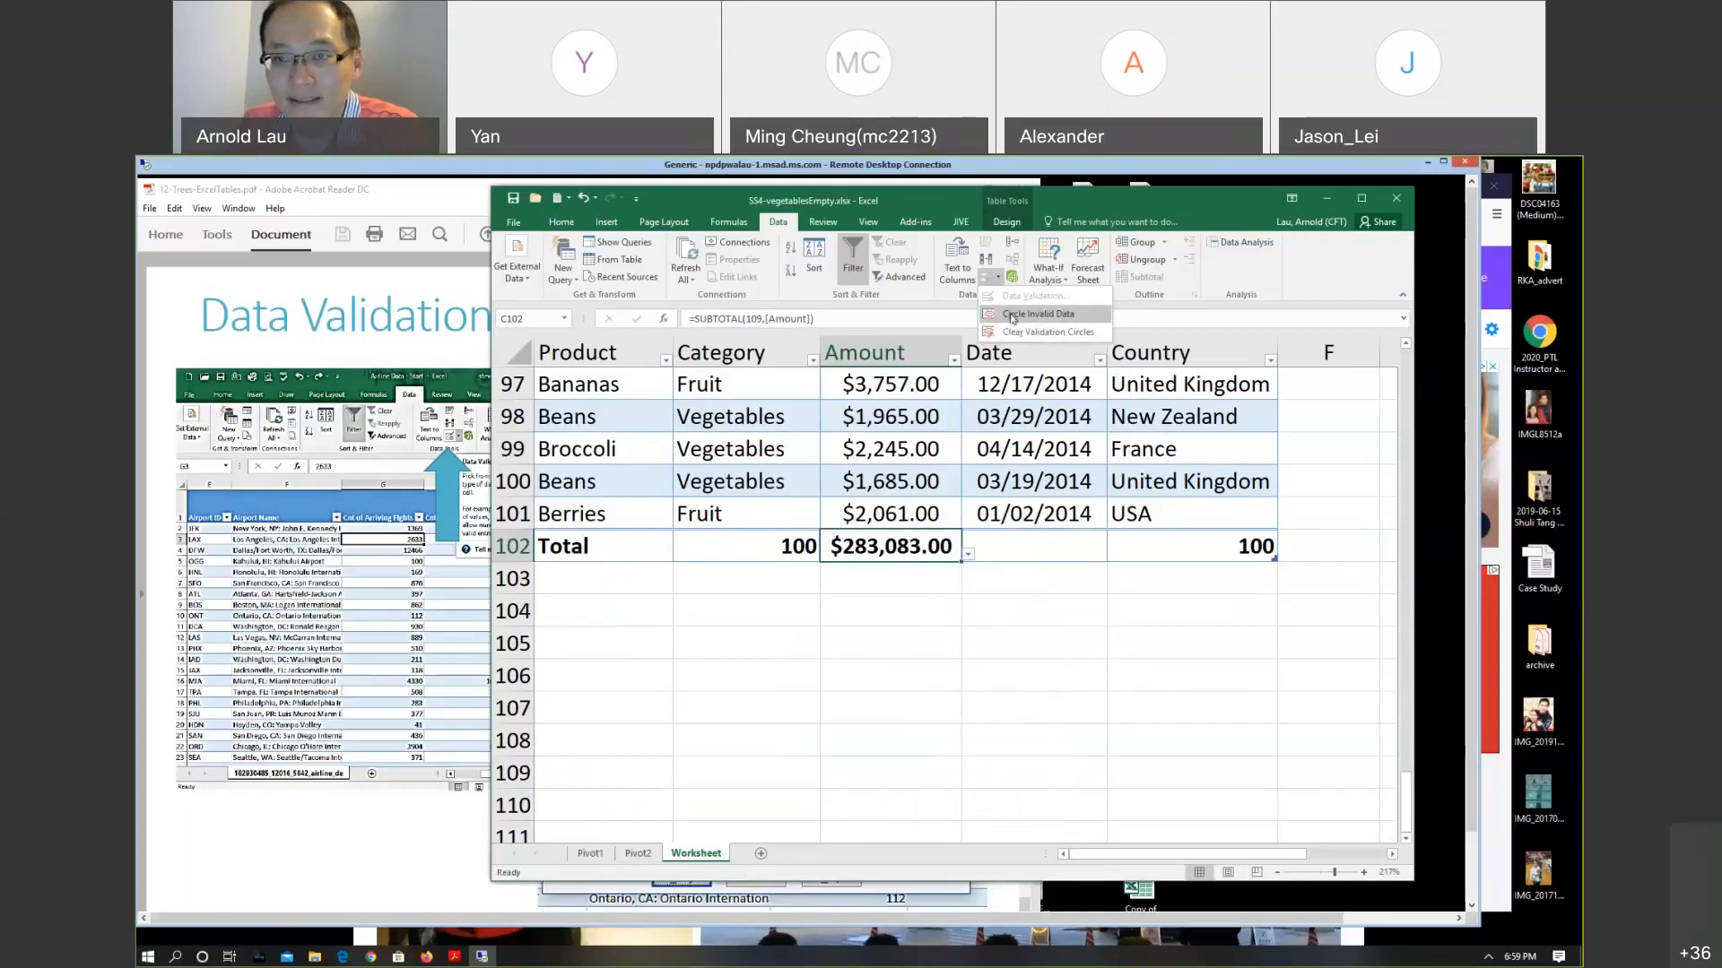
click(1013, 315)
scroll(1002, 607, up, 7)
scroll(1000, 564, up, 15)
click(922, 383)
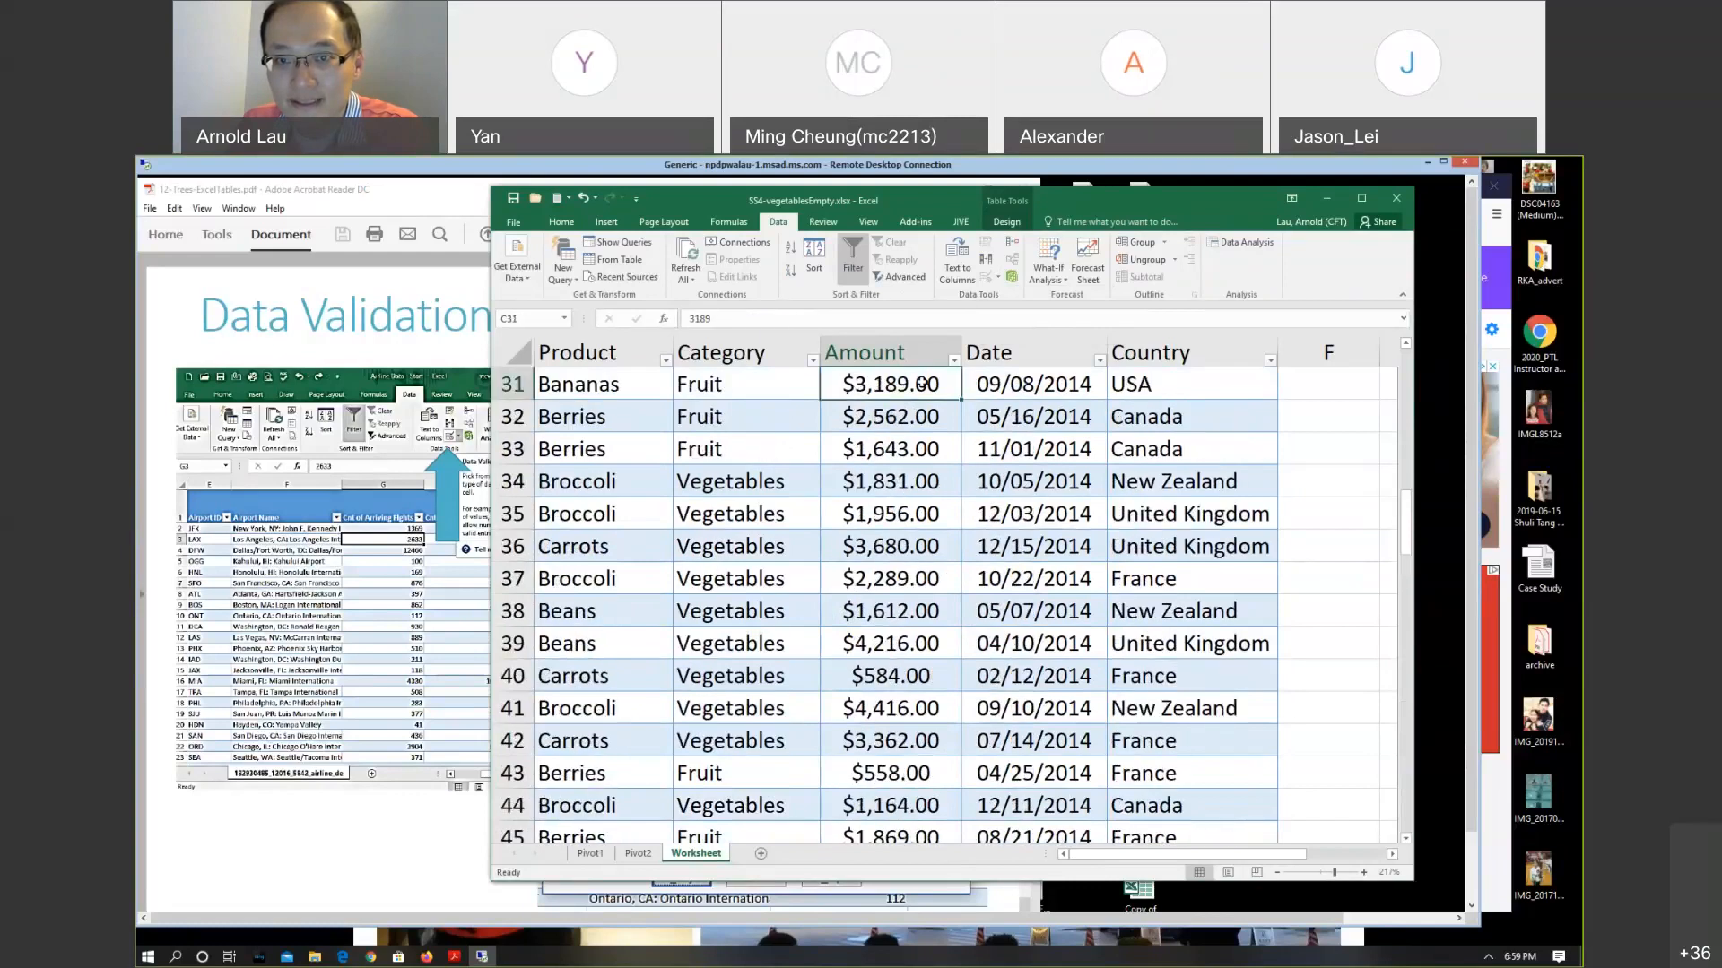
click(897, 340)
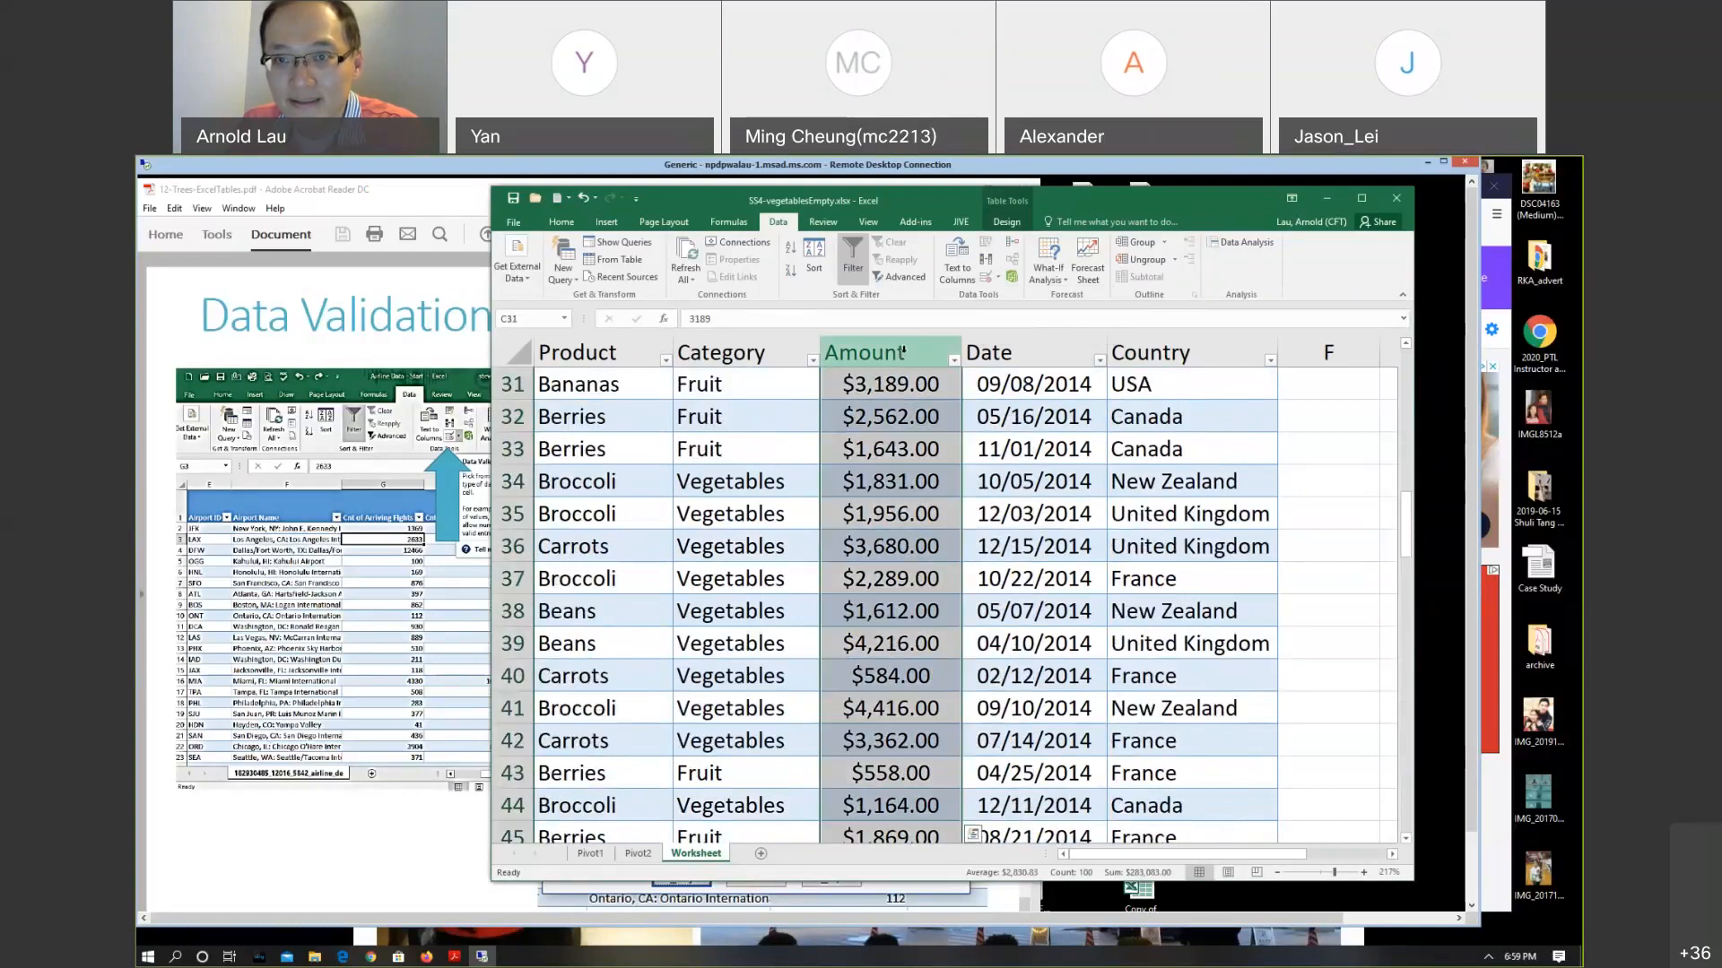
click(987, 283)
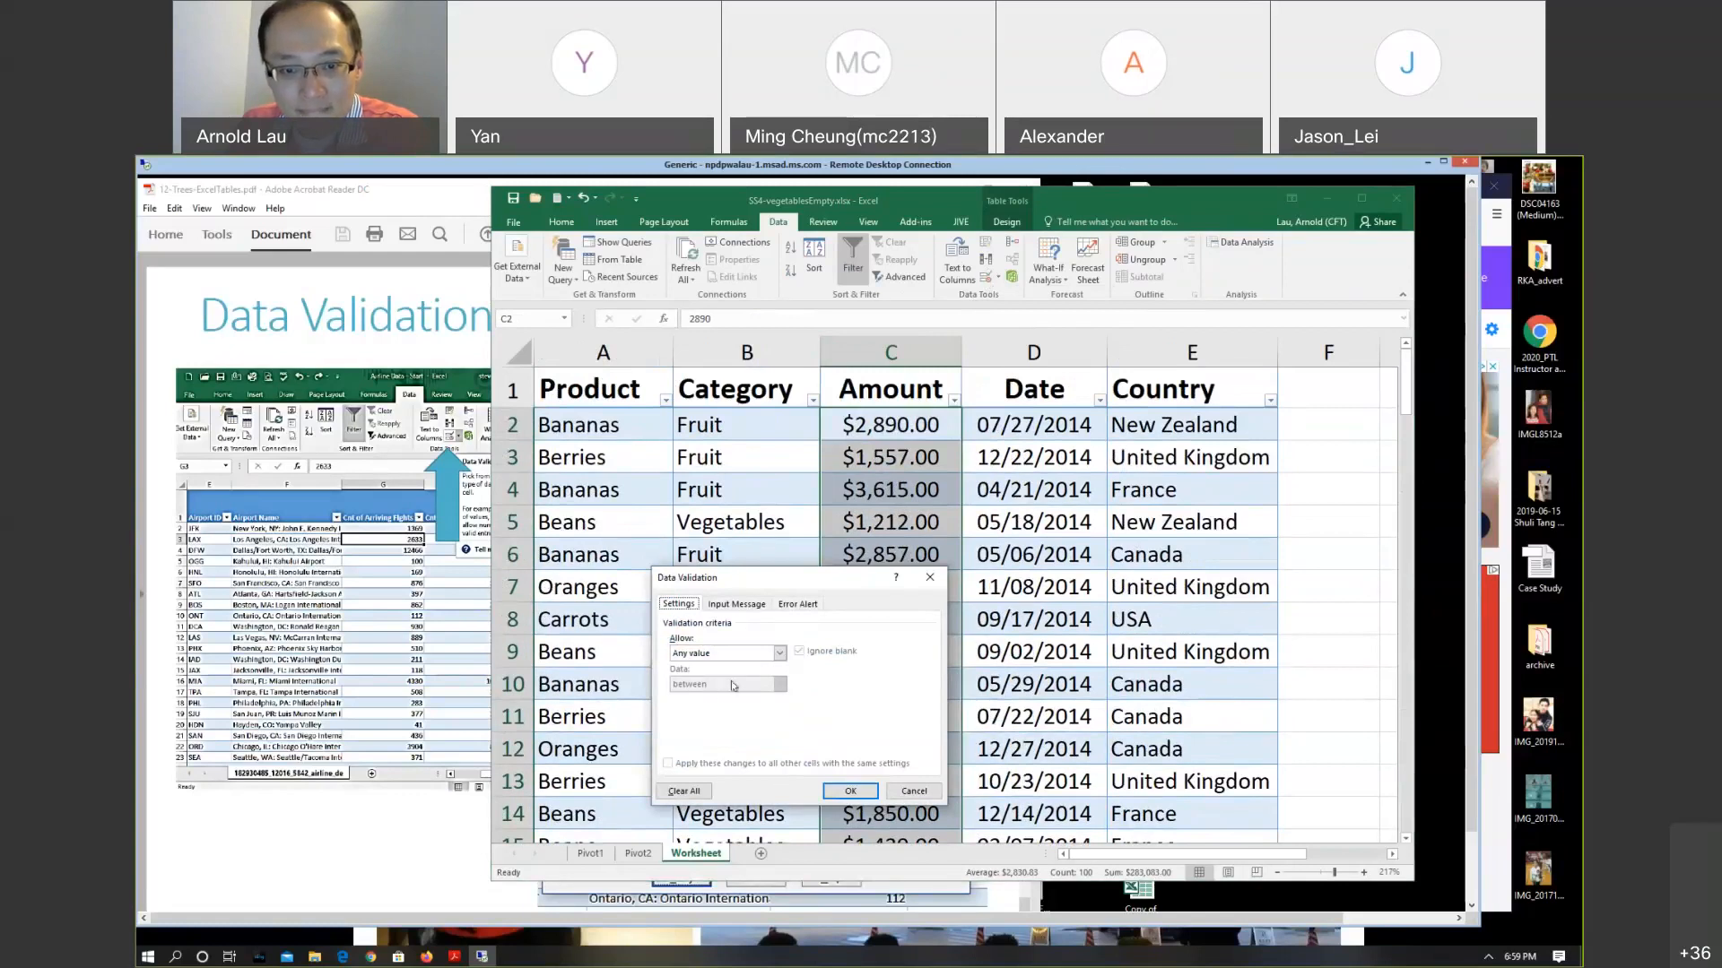
Restrict the Amount column's data to whole numbers between 0 and 999999
click(779, 653)
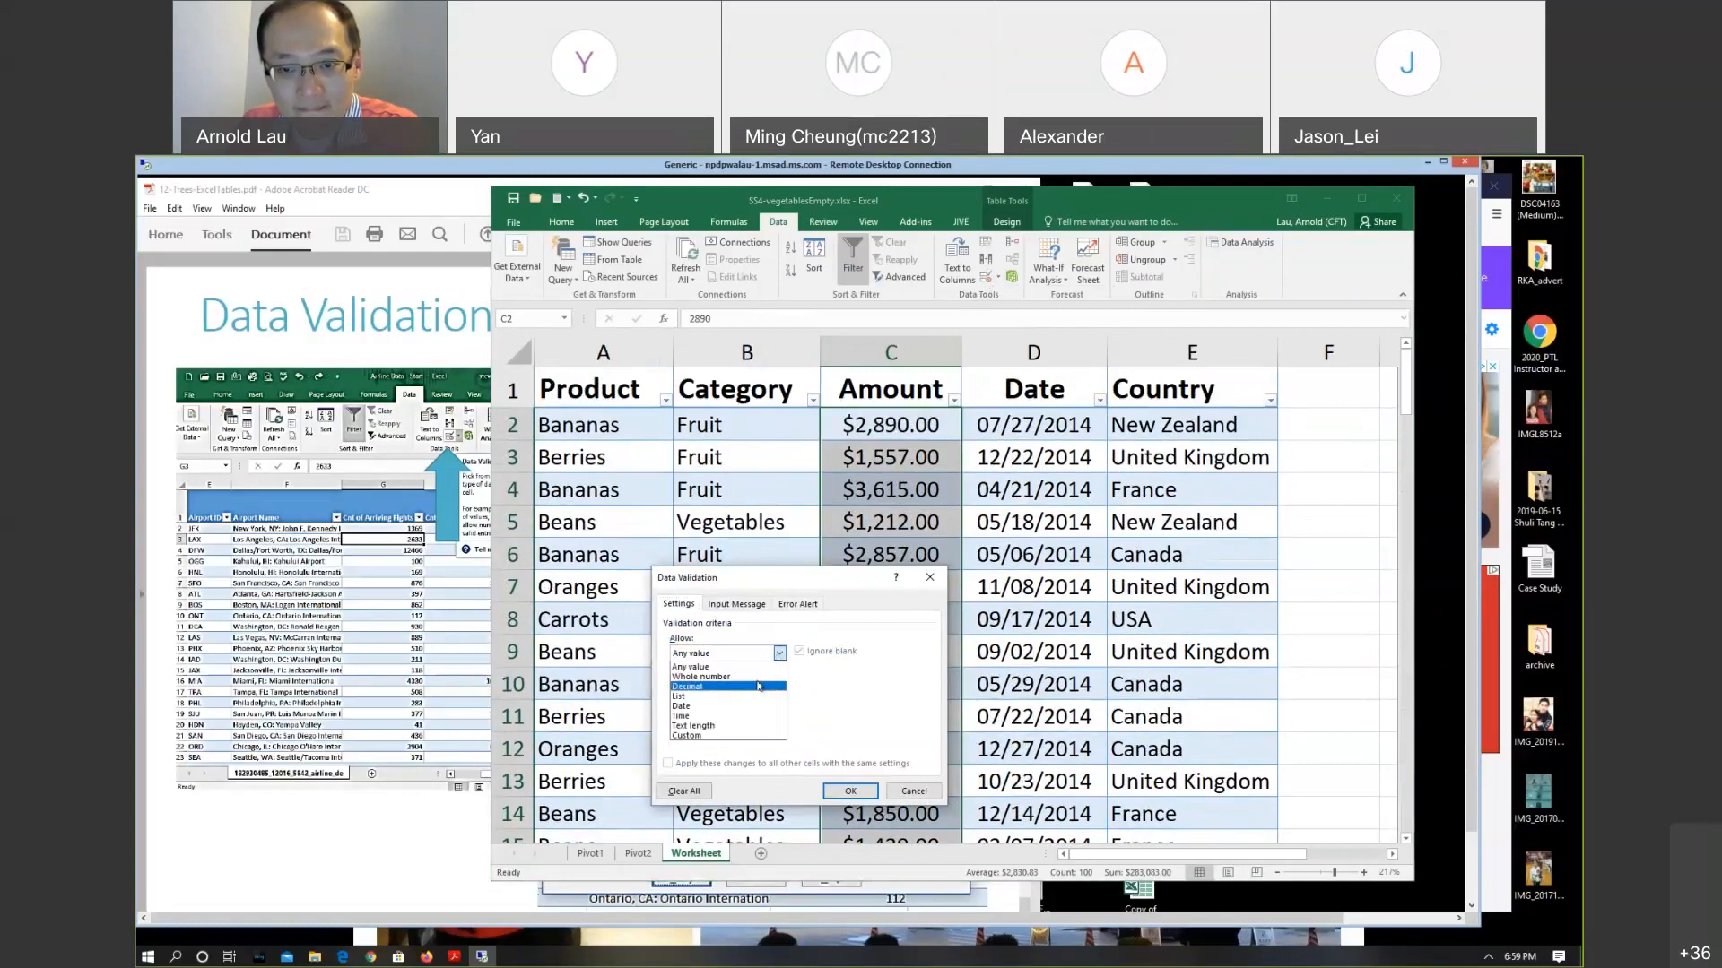
click(760, 678)
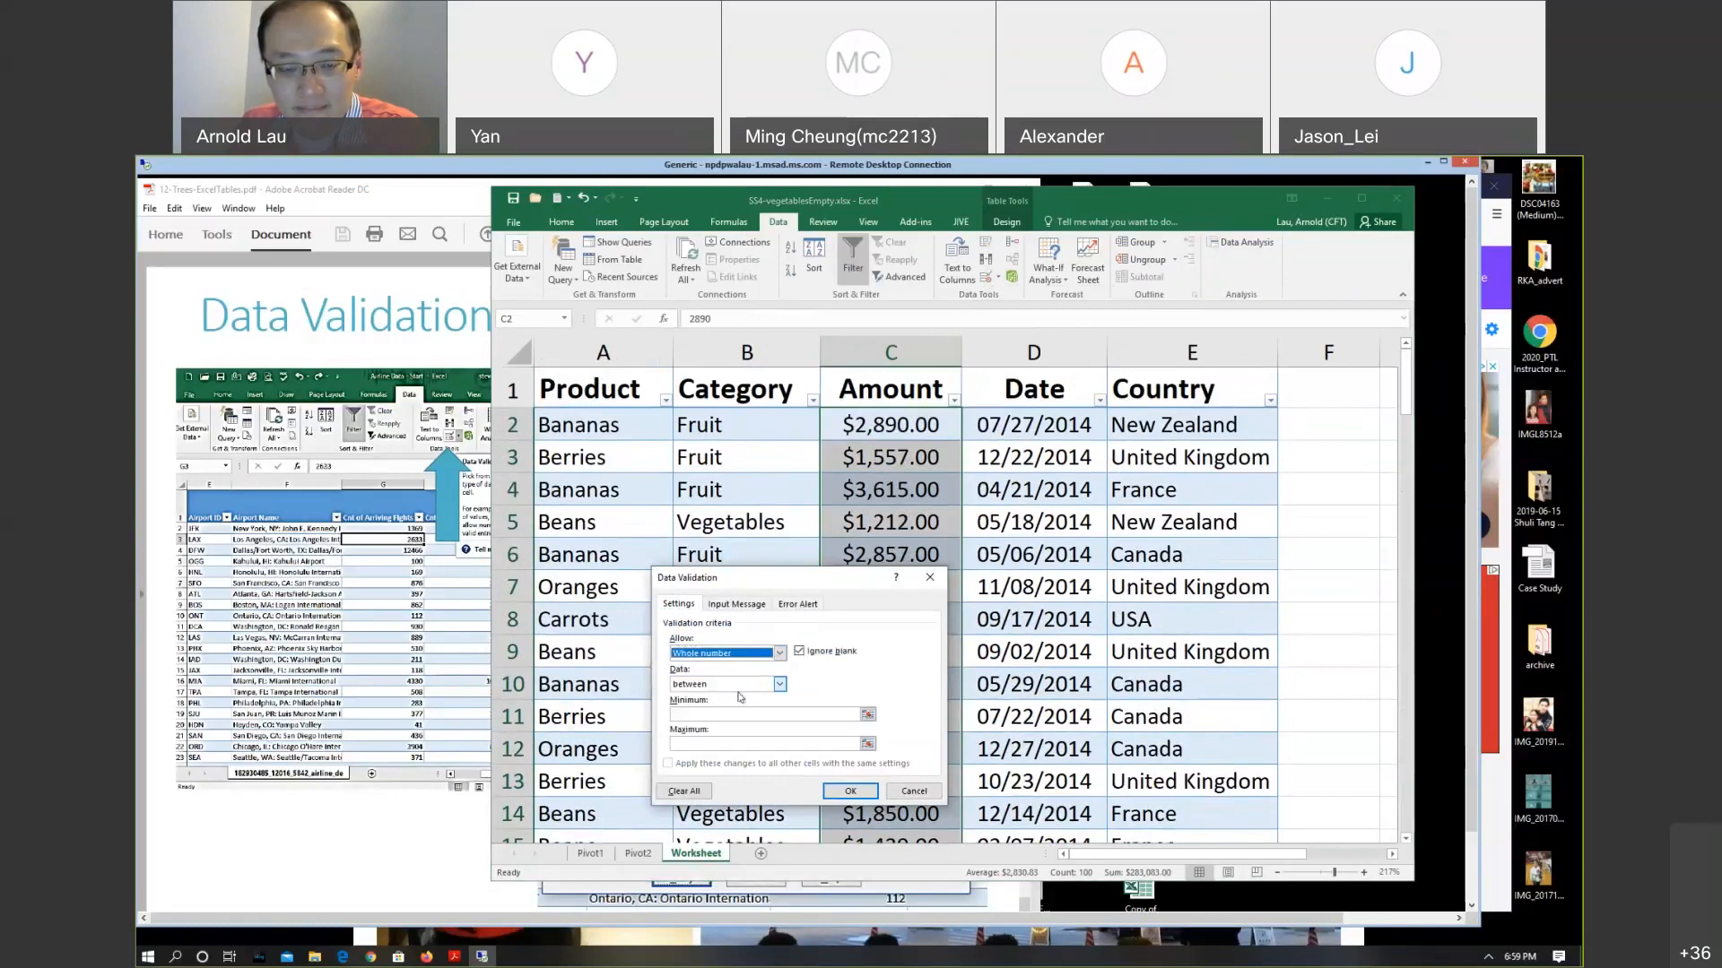
click(732, 713)
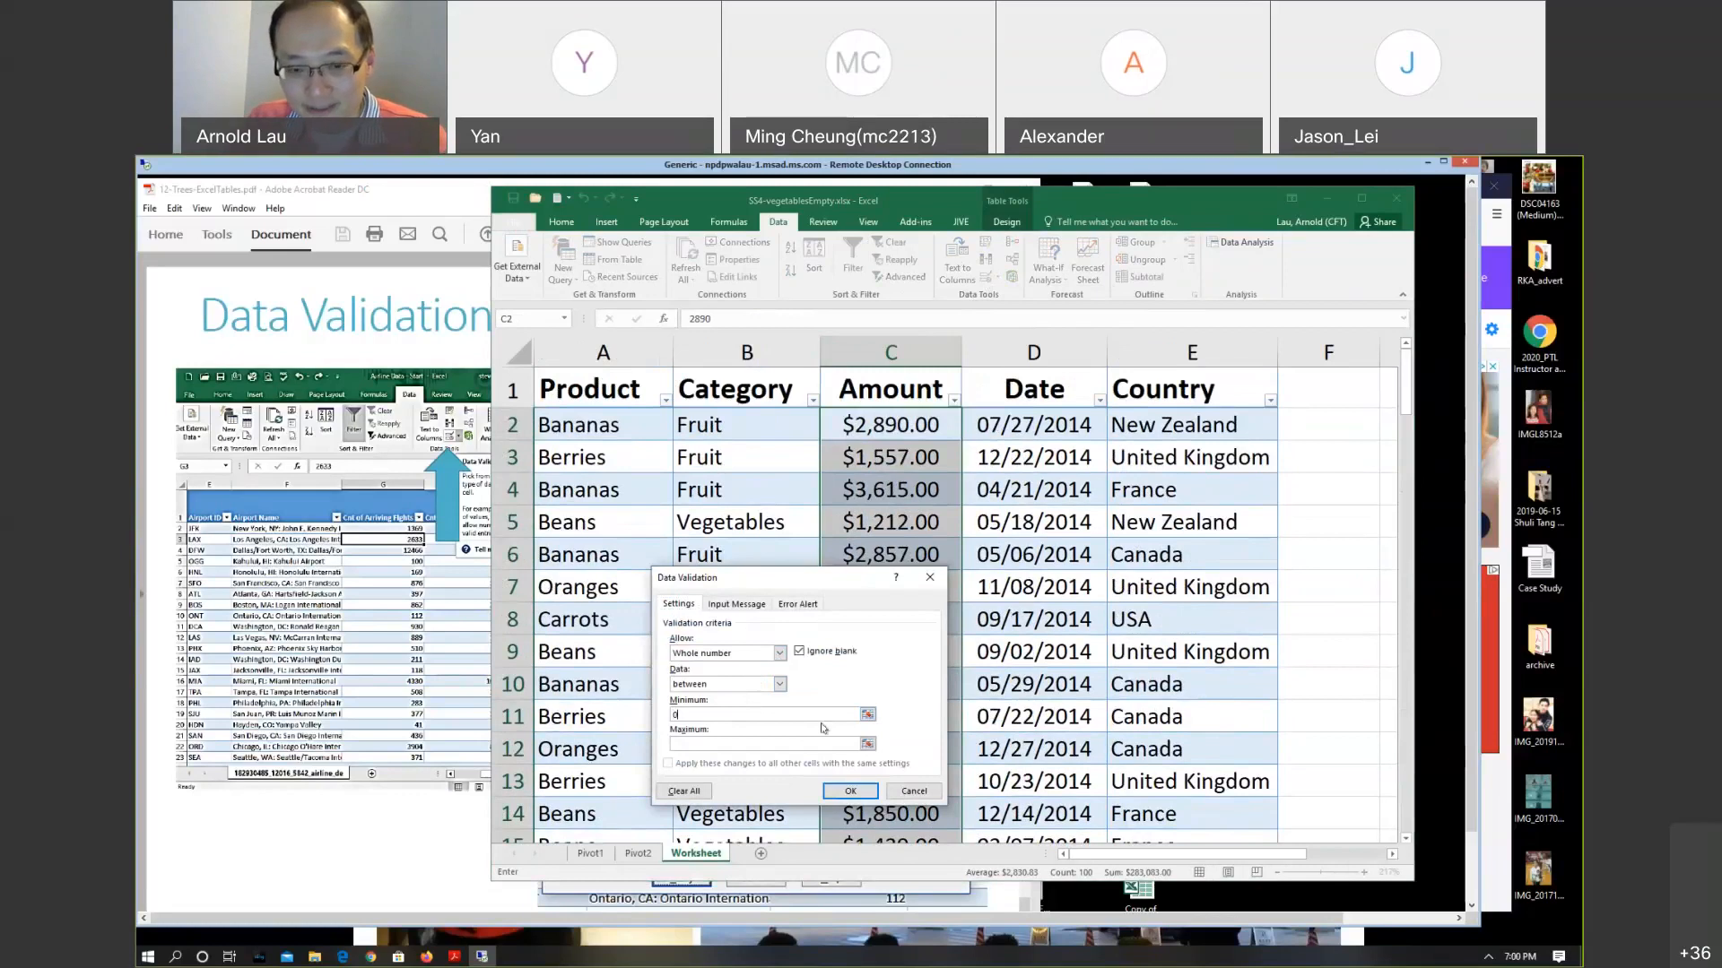
click(764, 745)
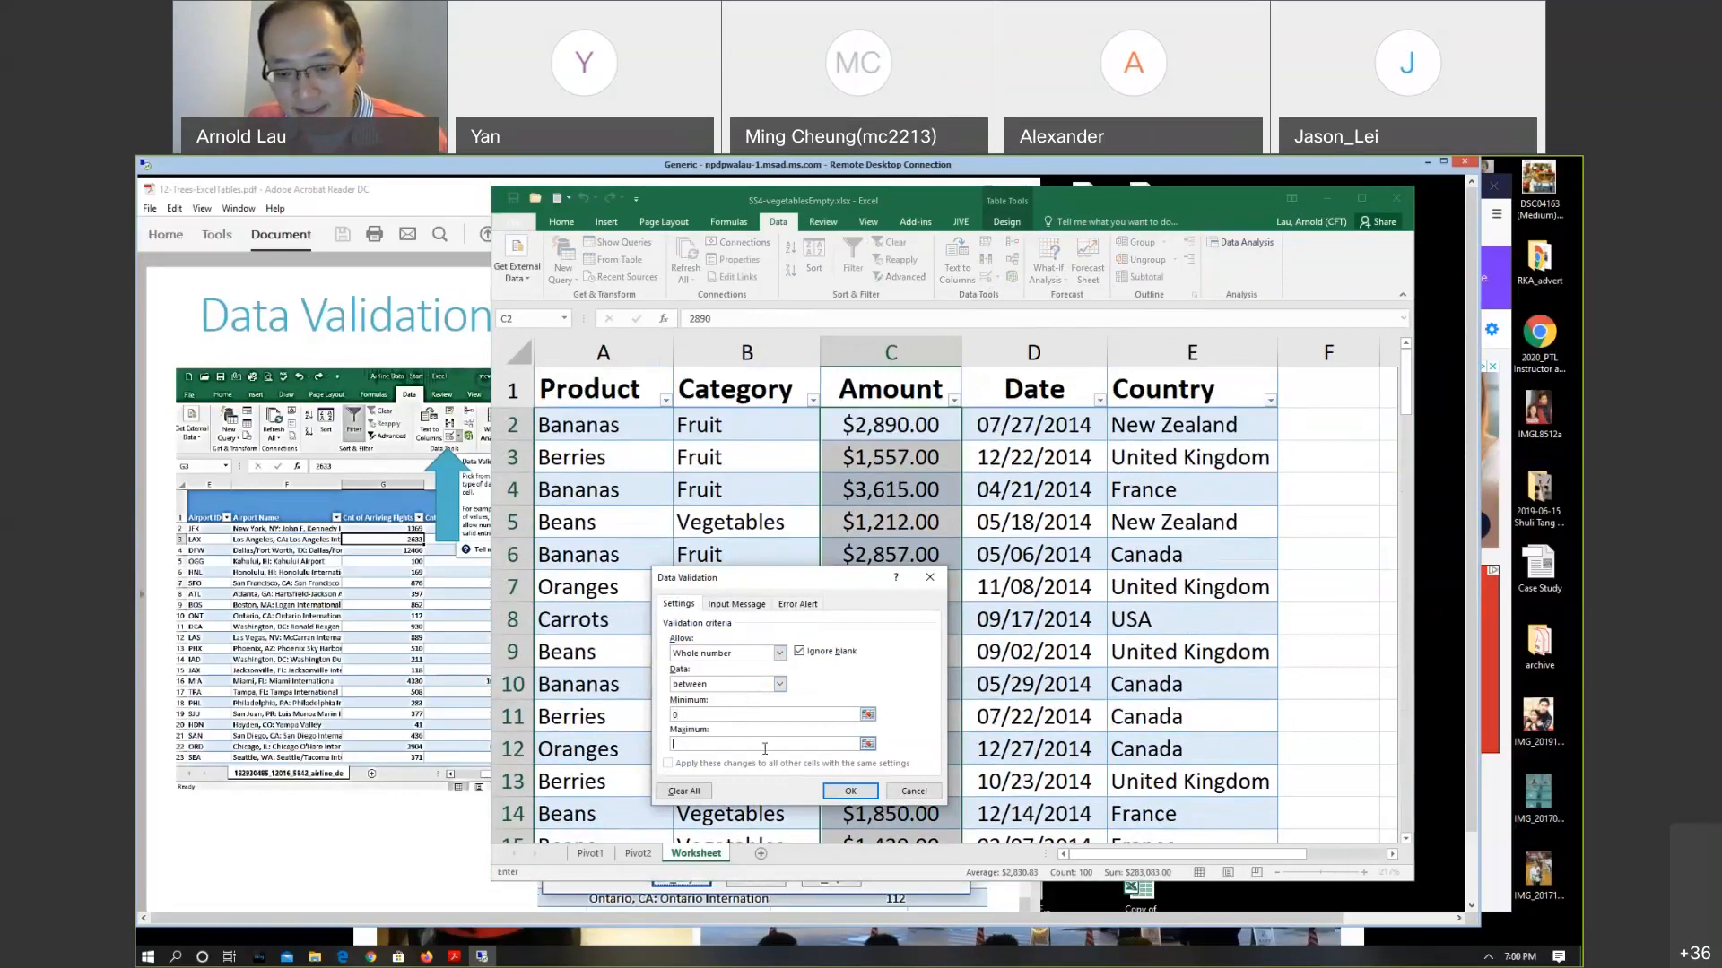
text(99999)
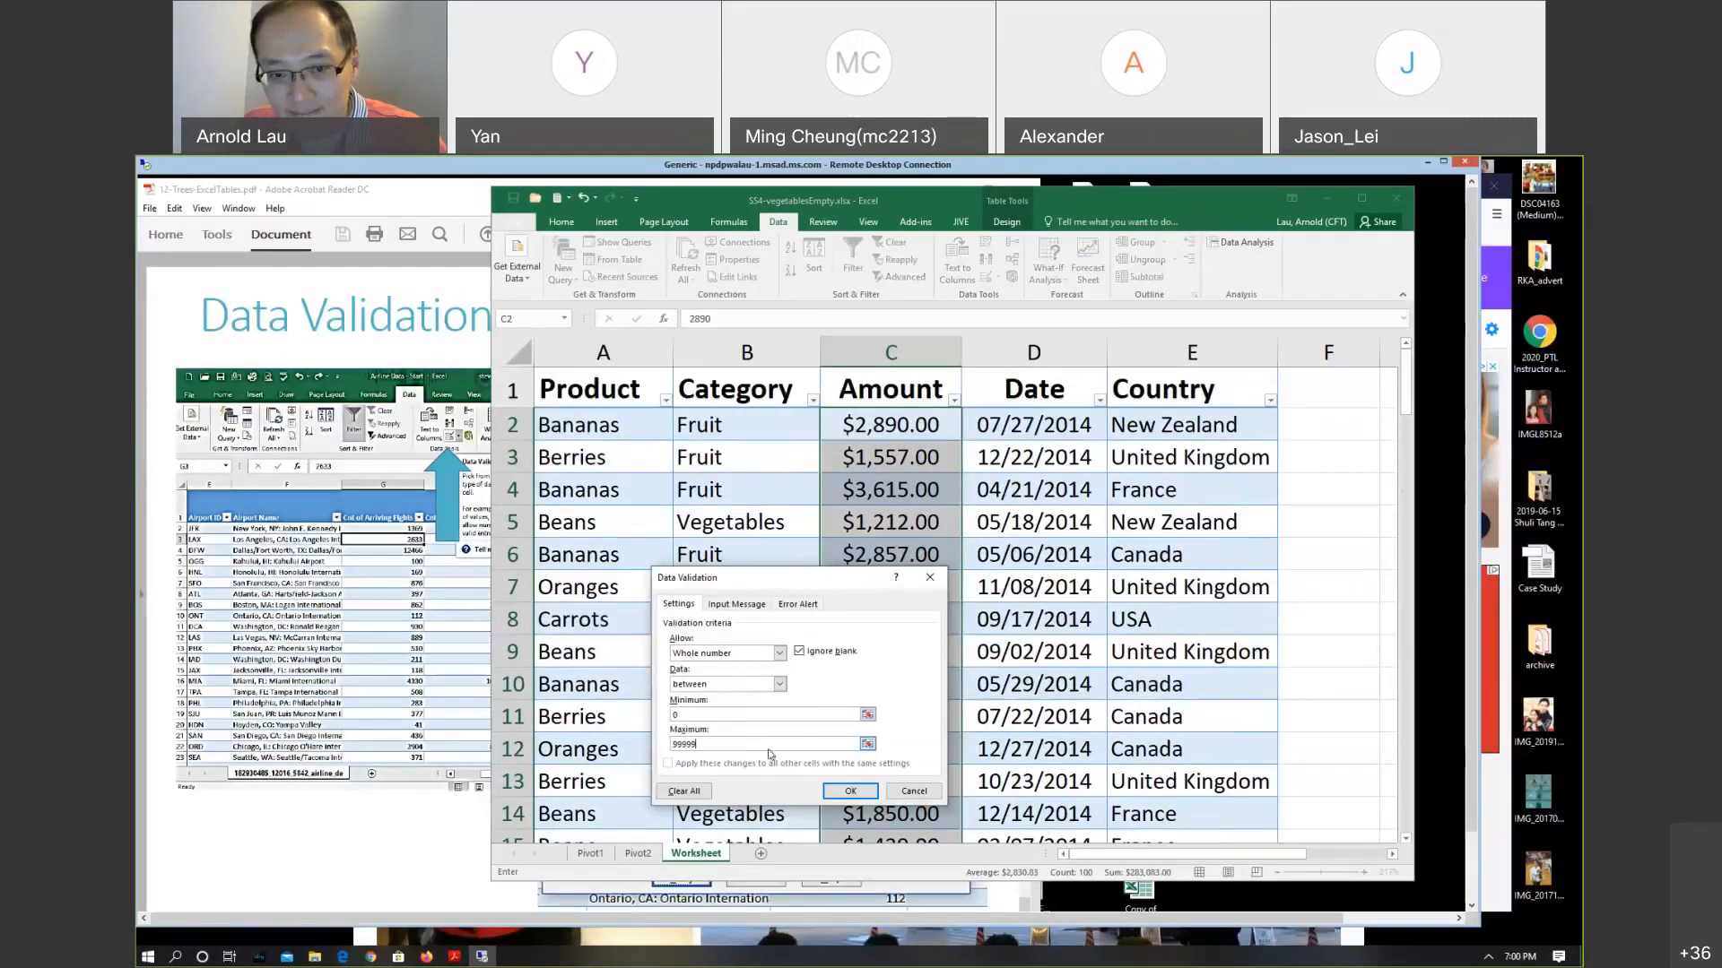
text(9)
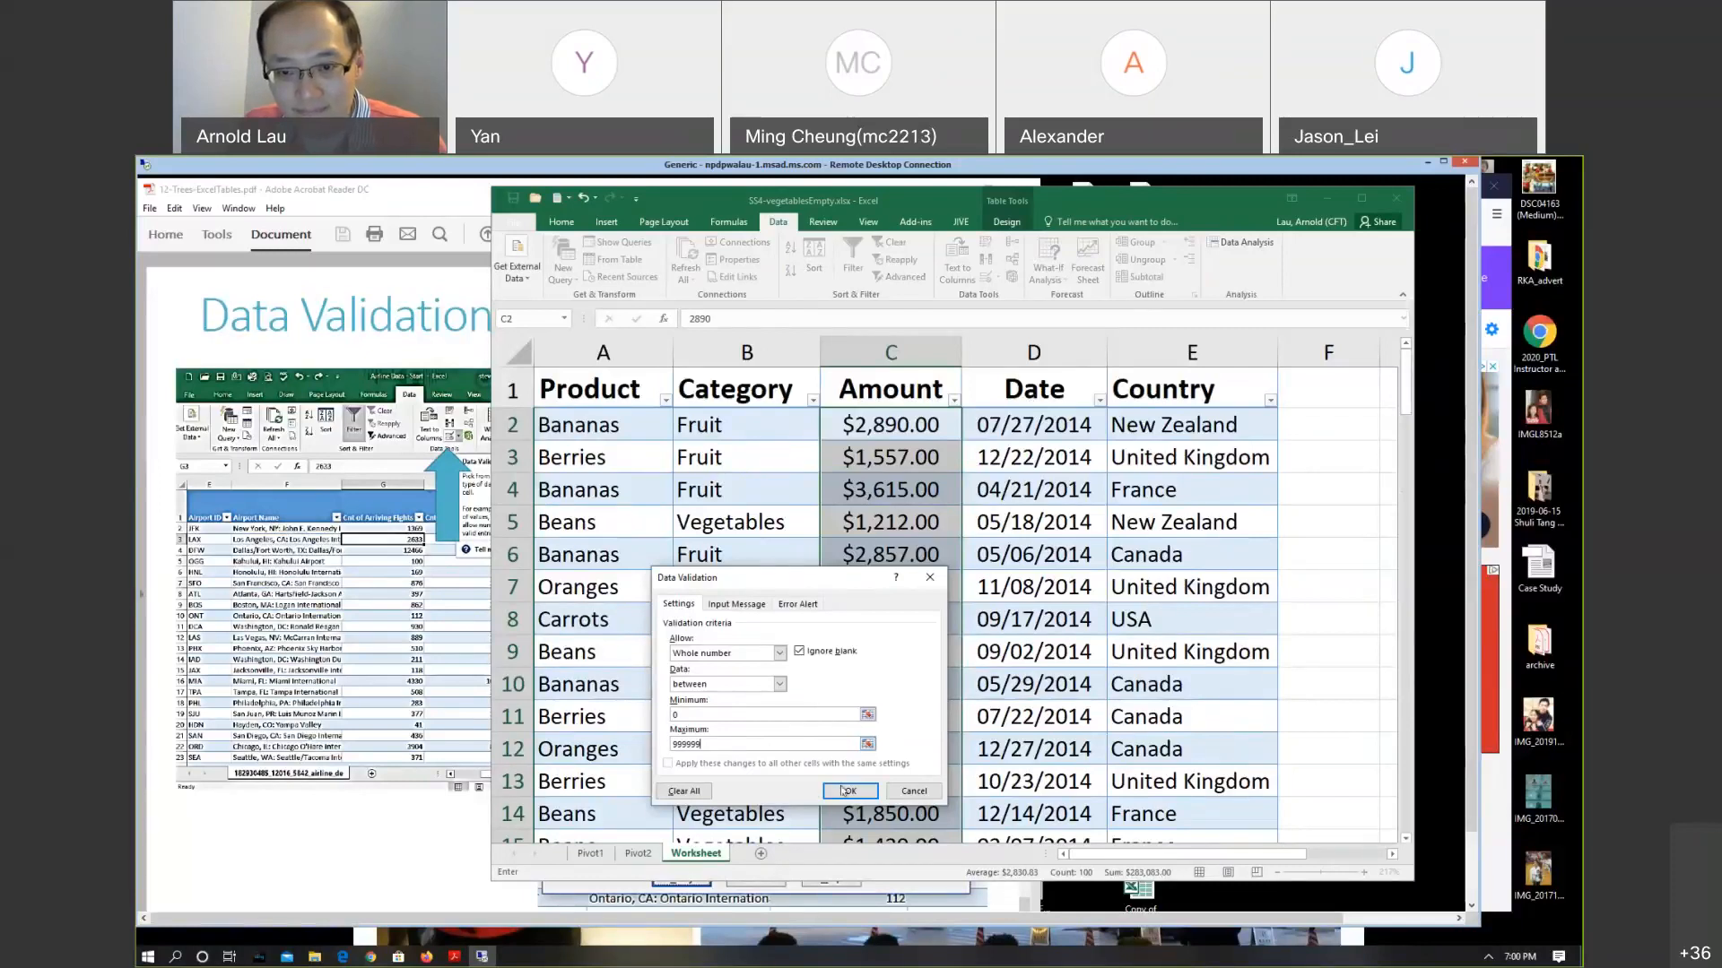
click(846, 790)
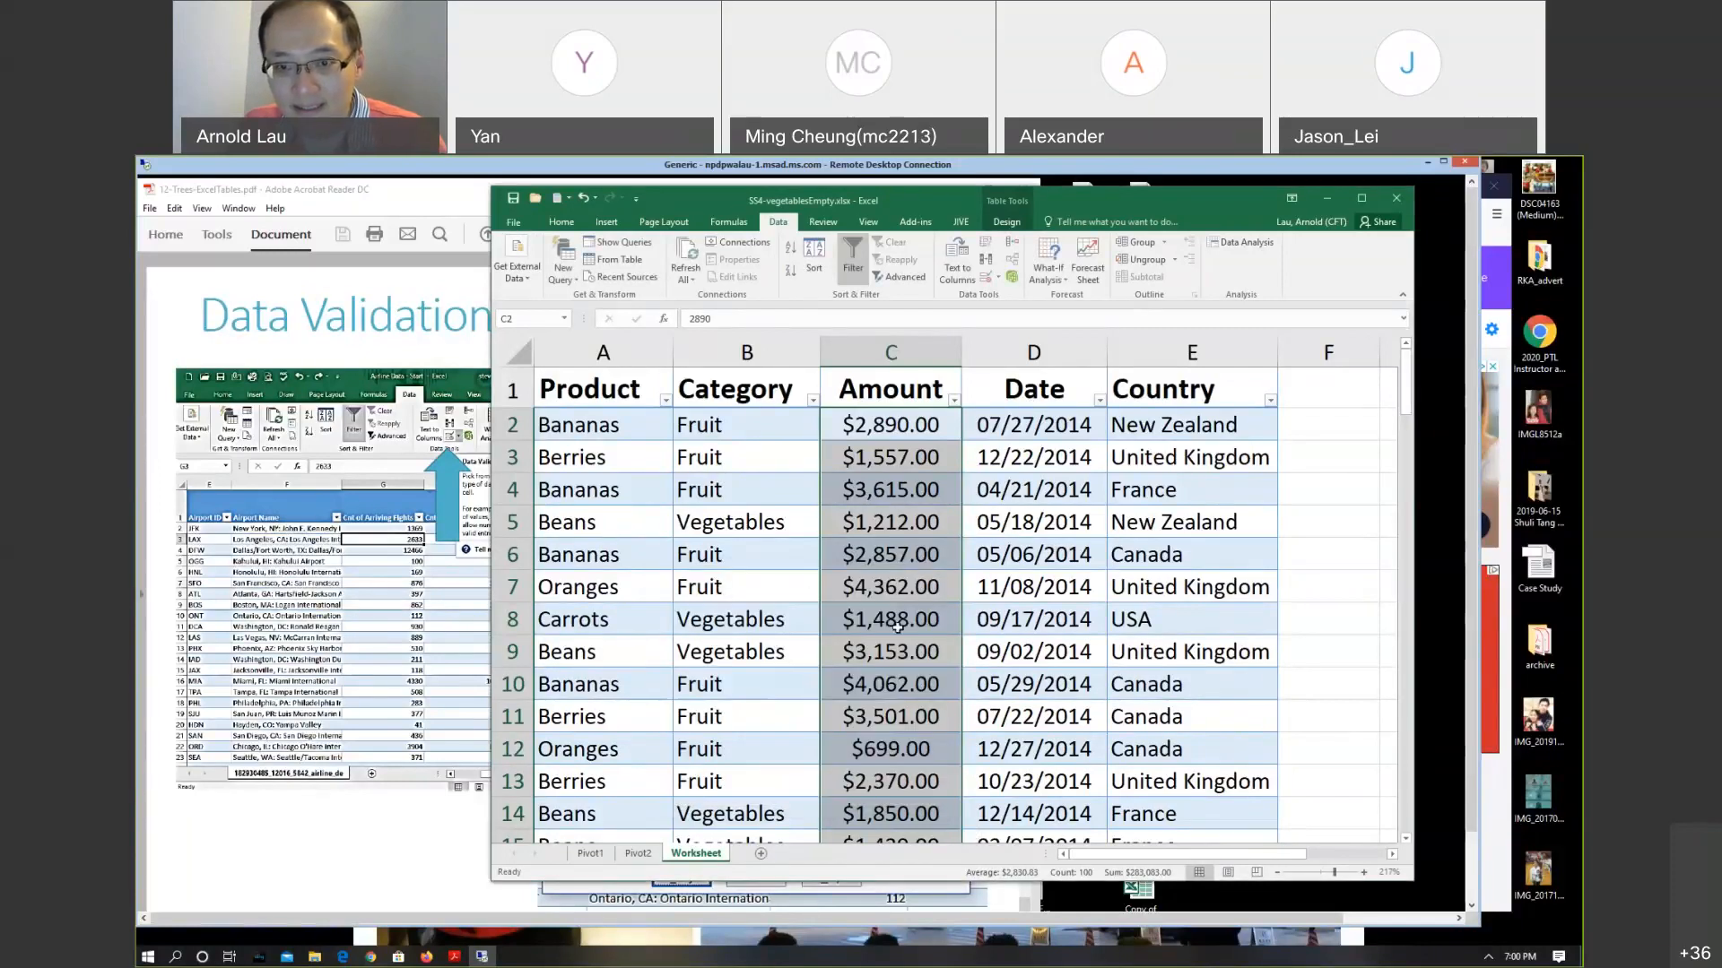
Try to enter -4 as the amount in cell C3, and discard the entry
click(894, 465)
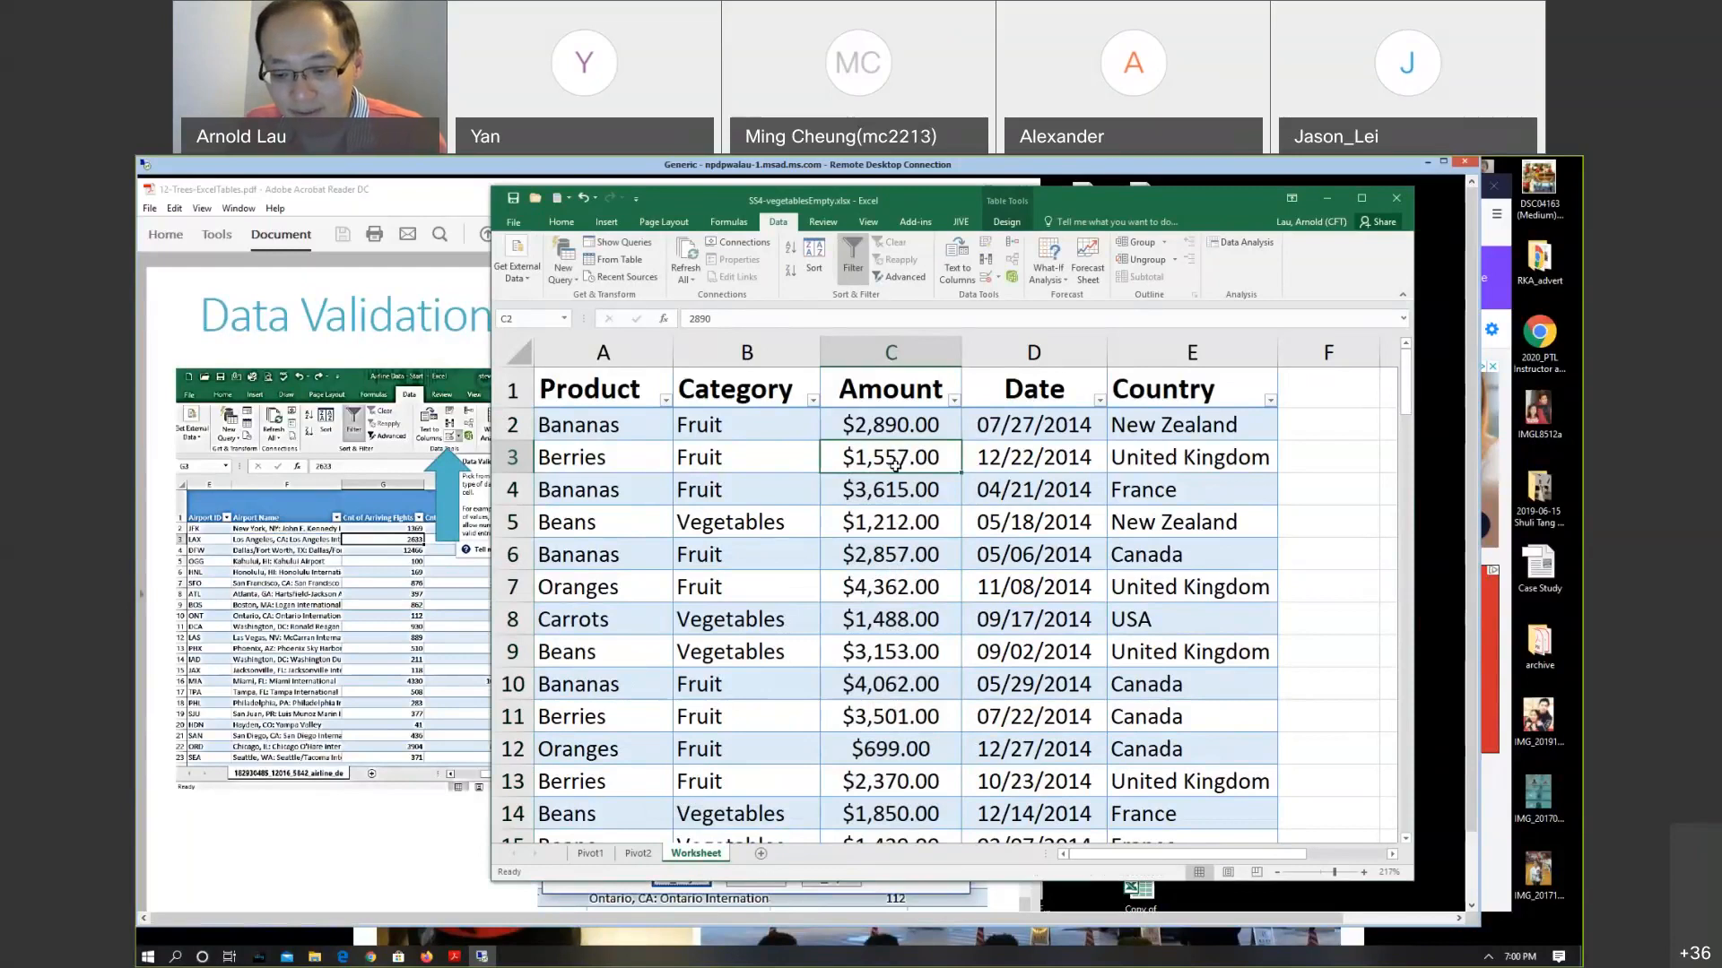
text(-4)
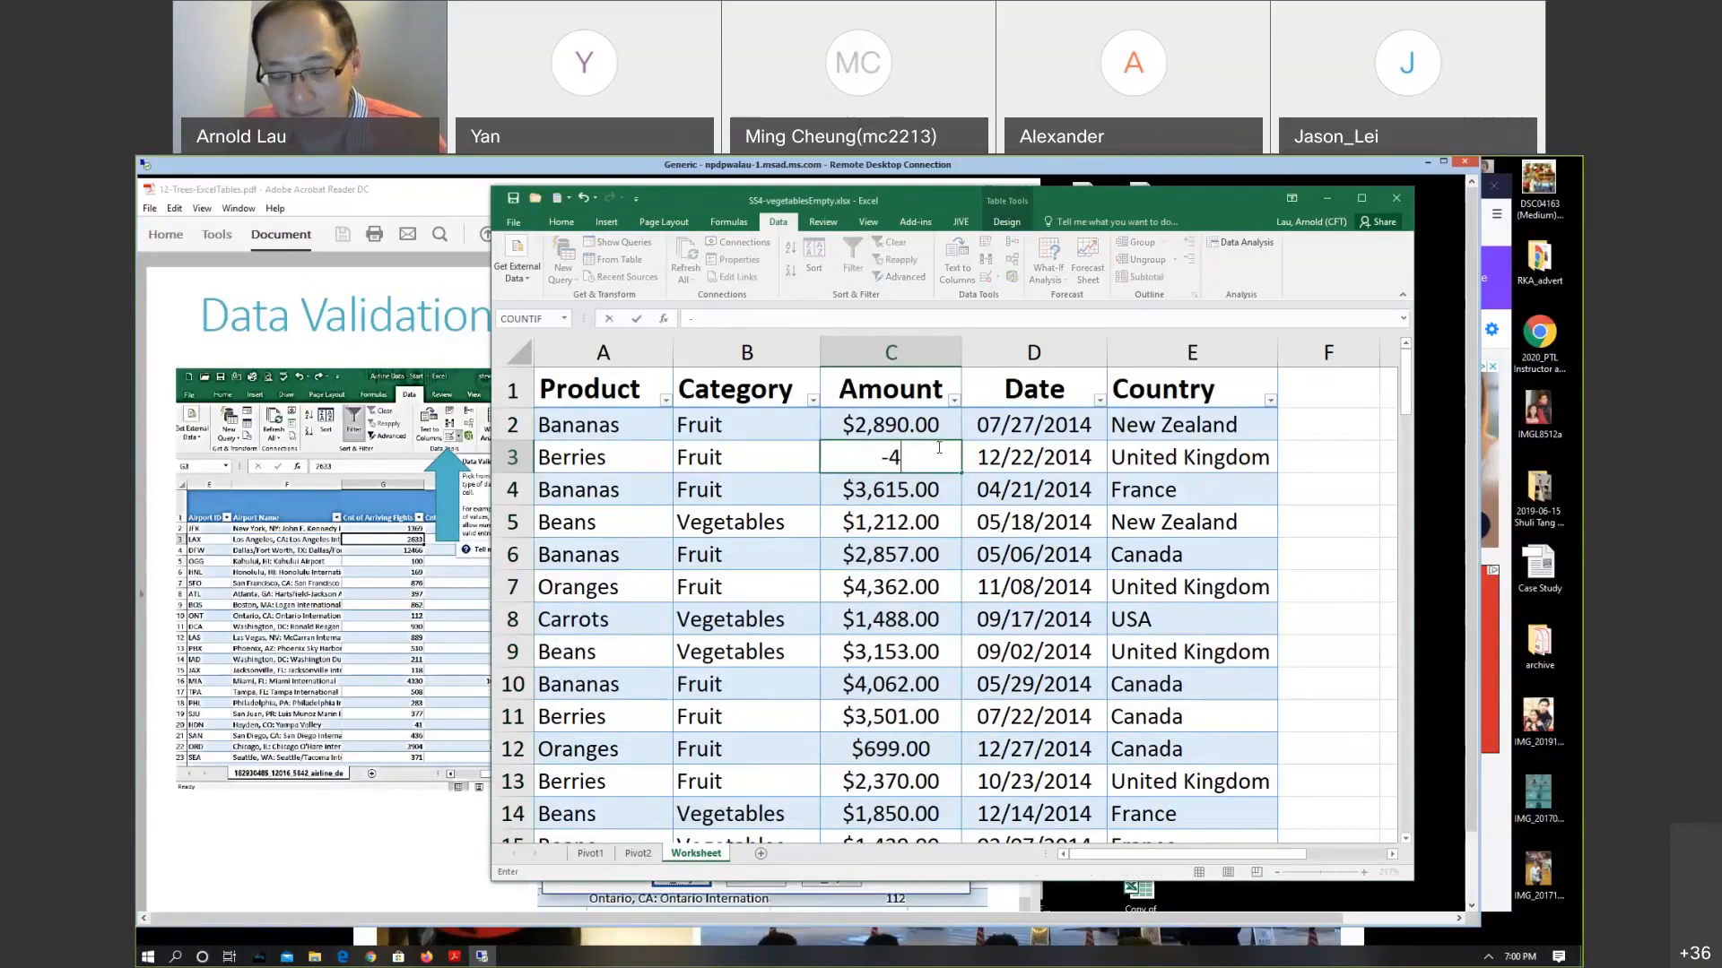
key(Return)
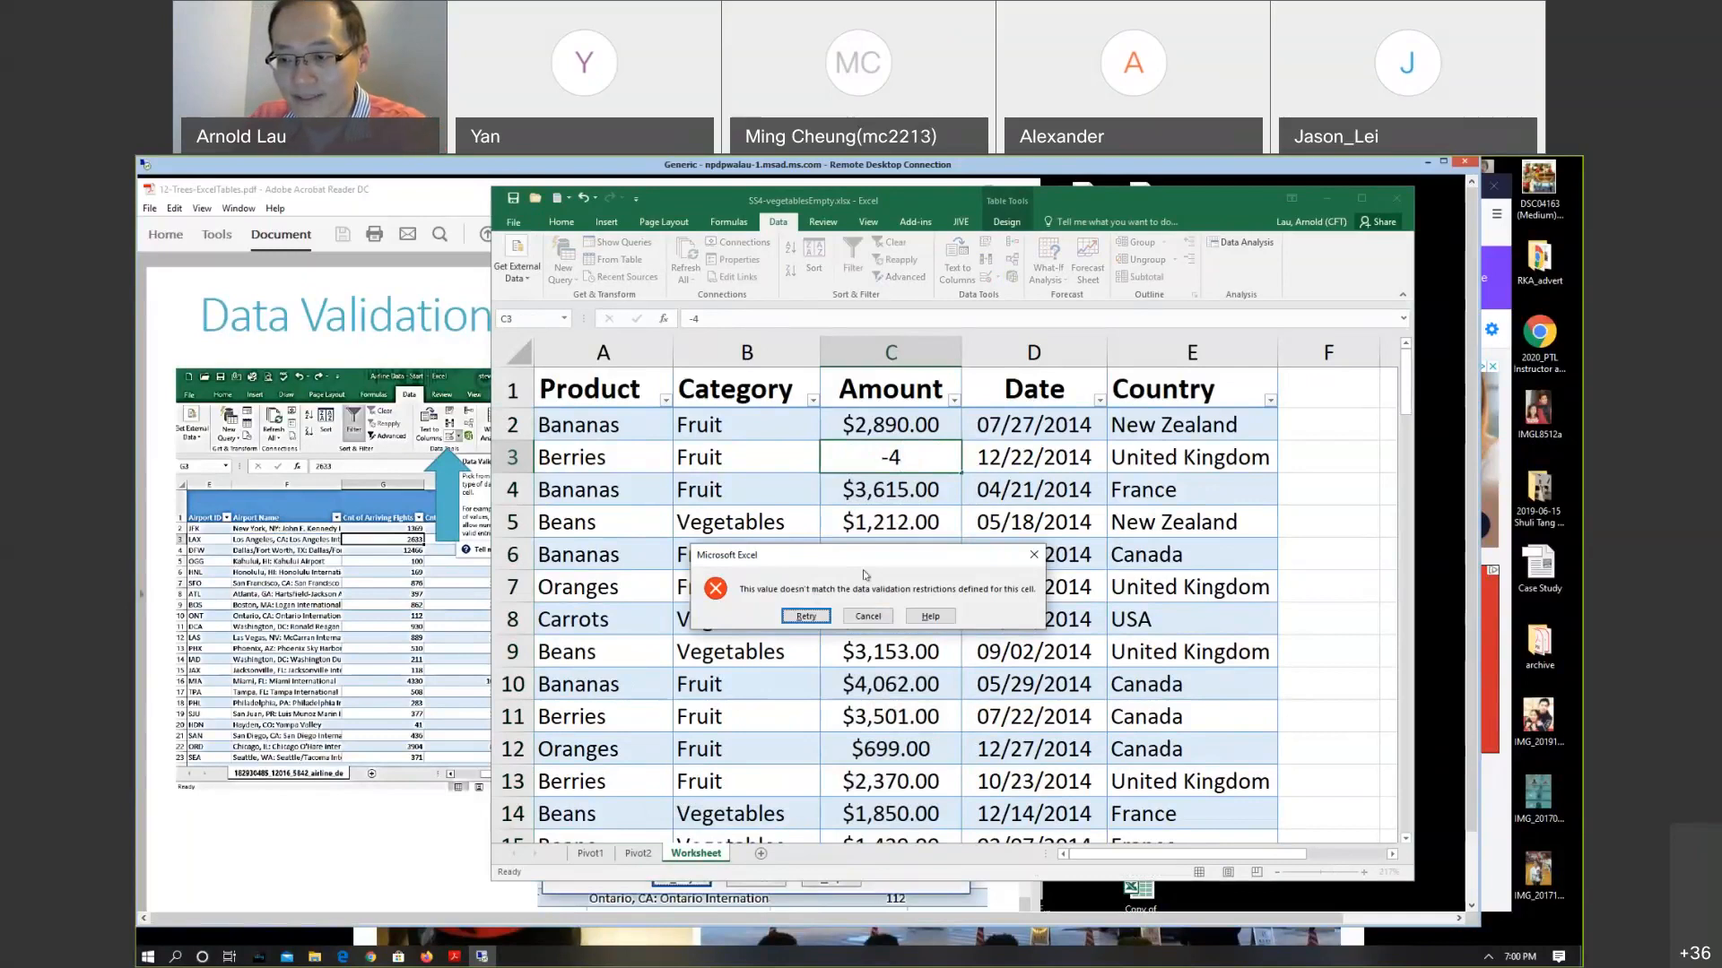
click(867, 614)
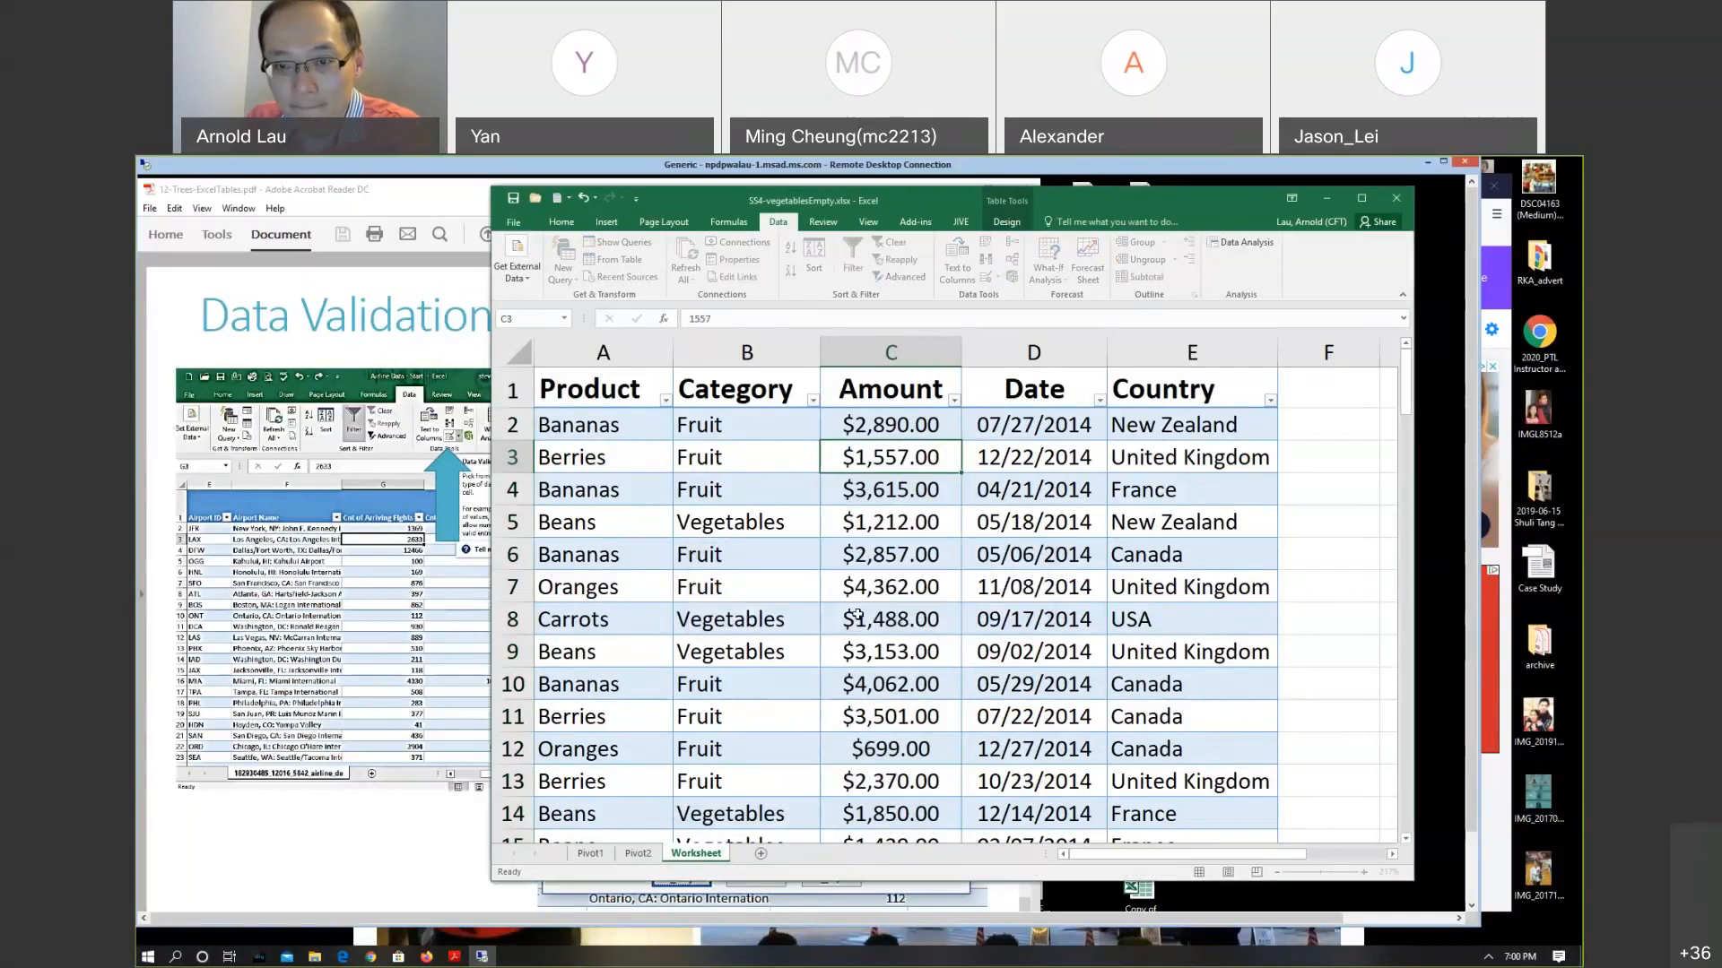
click(649, 717)
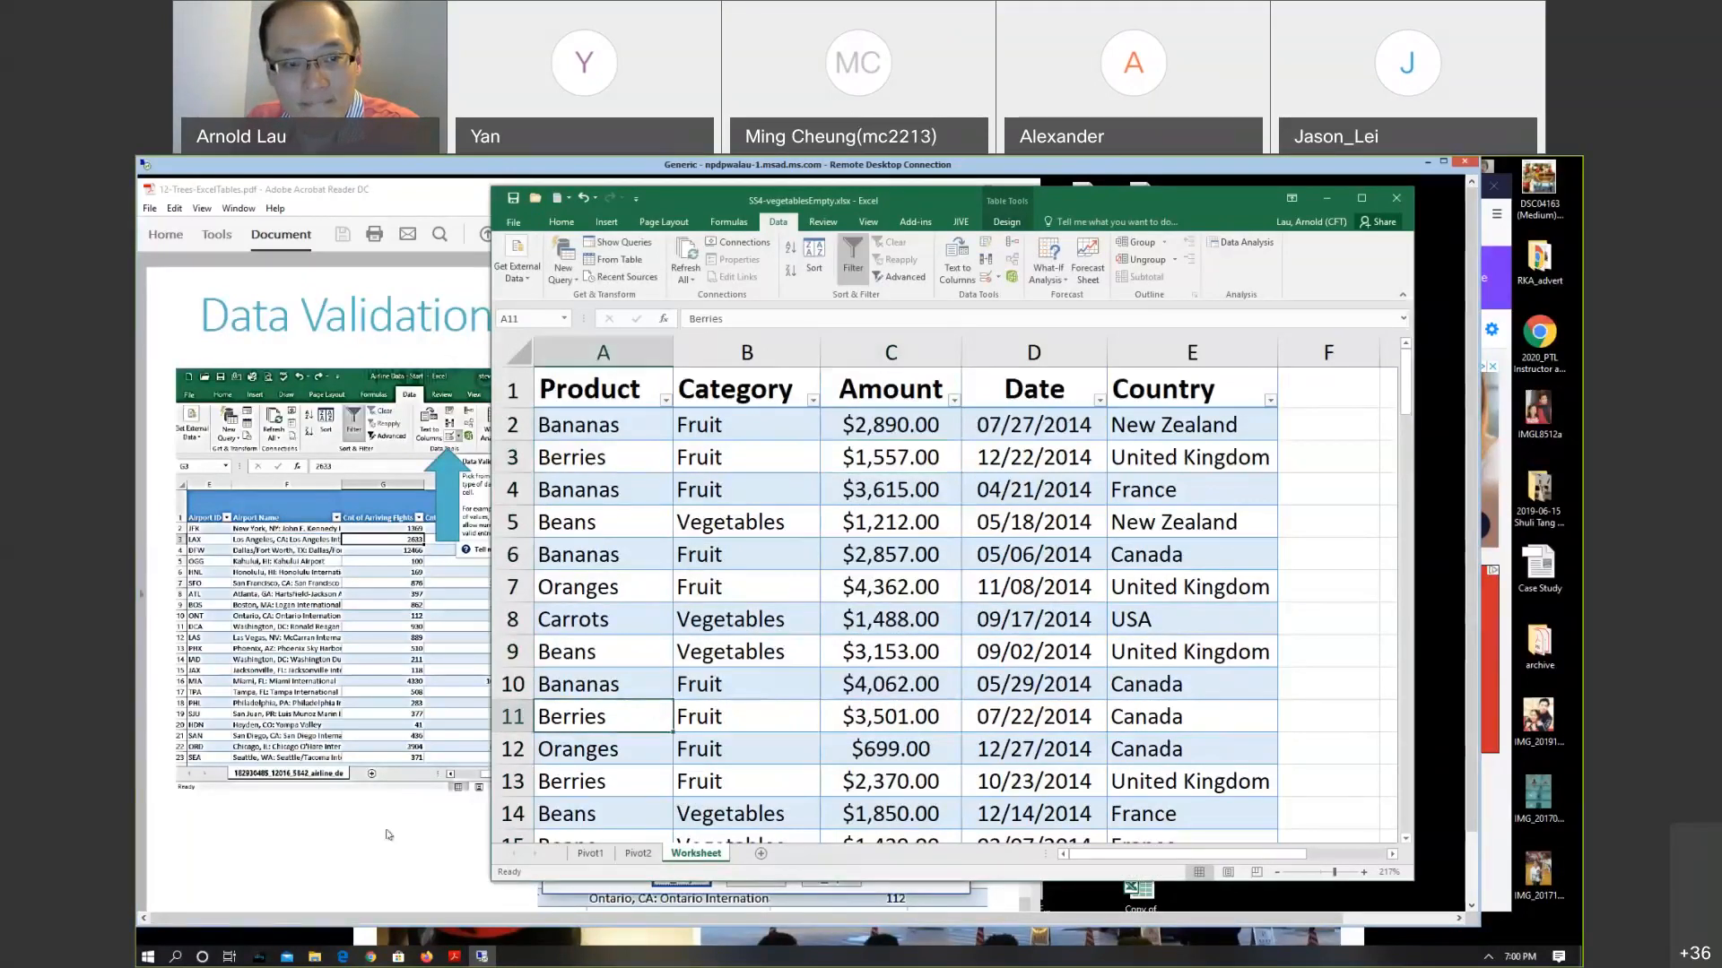
Switch to the ExcelTables PDF in Acrobat Reader, go back to the slide on adding a formula column, and close the PDF
click(437, 731)
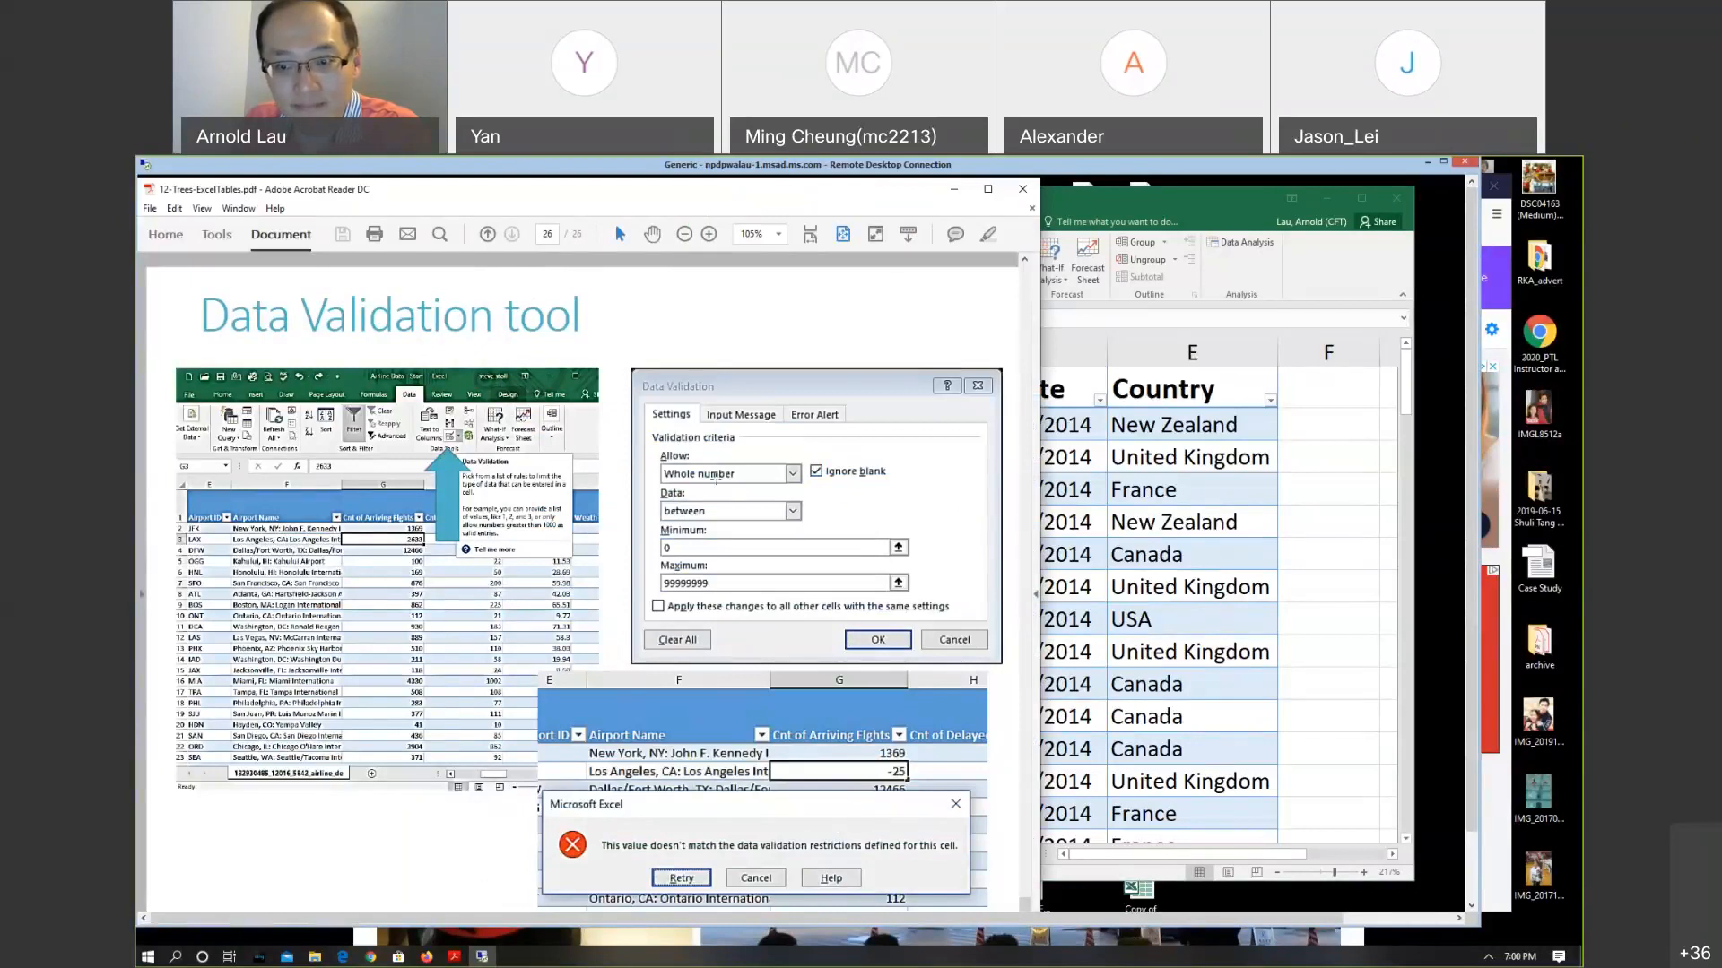
scroll(716, 476, up, 2)
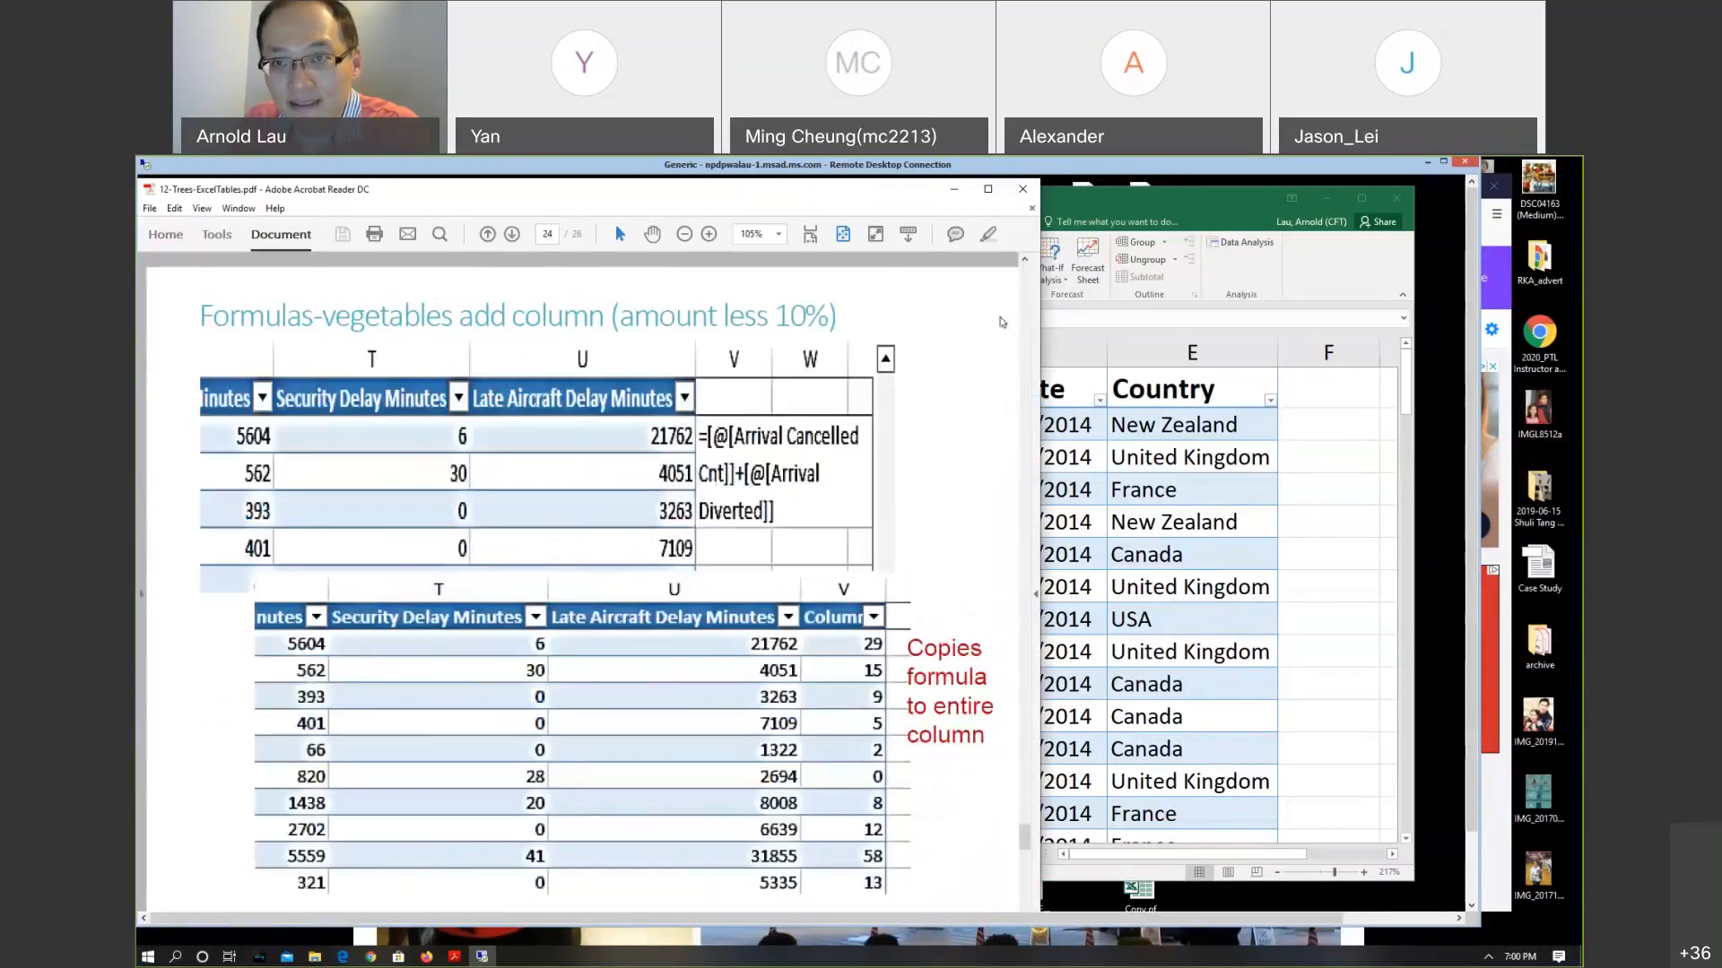
click(1031, 190)
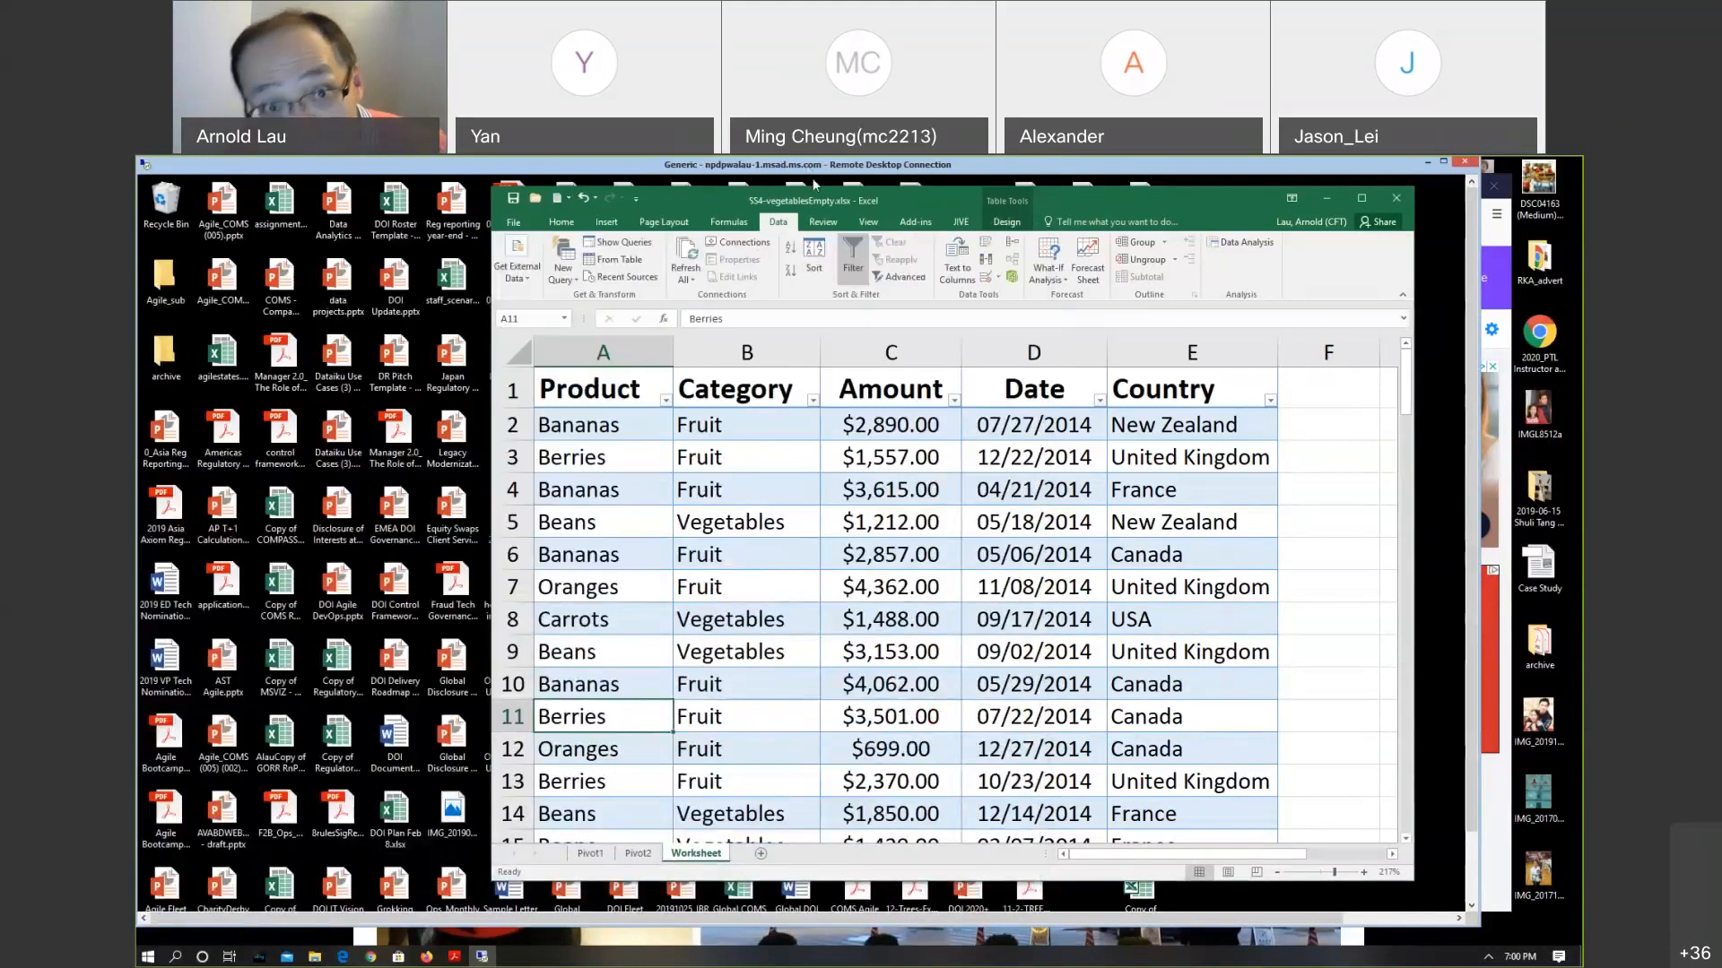